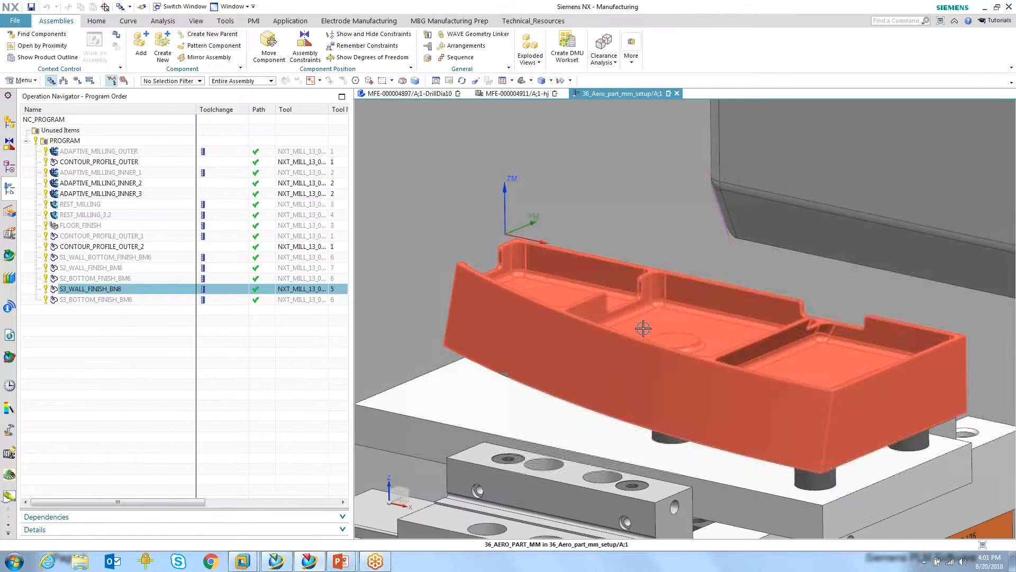
Display the operation navigator by machine tool so the spindle's tool pockets are listed.
scroll(399, 271, down, 1)
scroll(398, 271, down, 1)
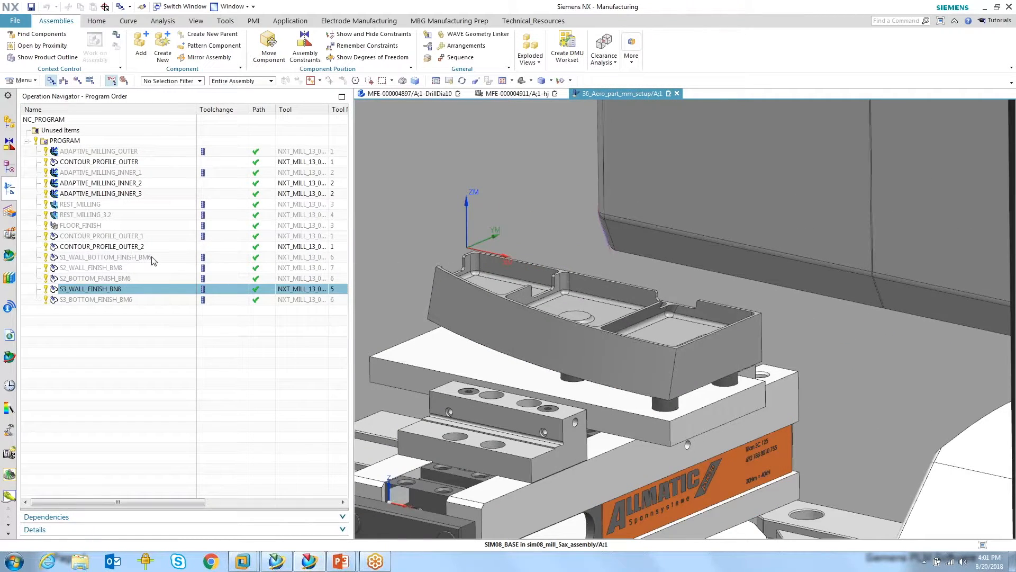
click(77, 81)
click(63, 81)
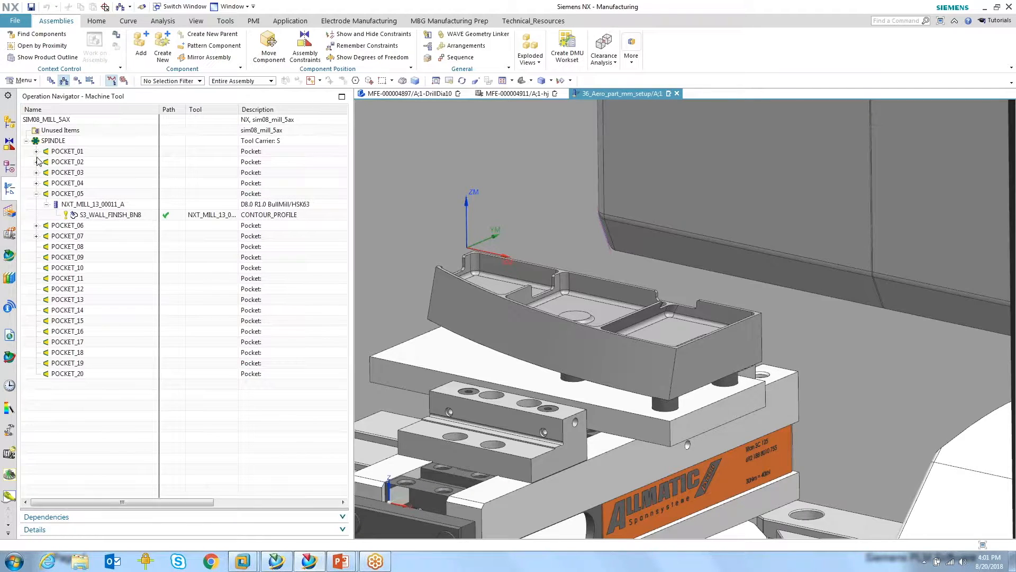
click(72, 247)
click(97, 21)
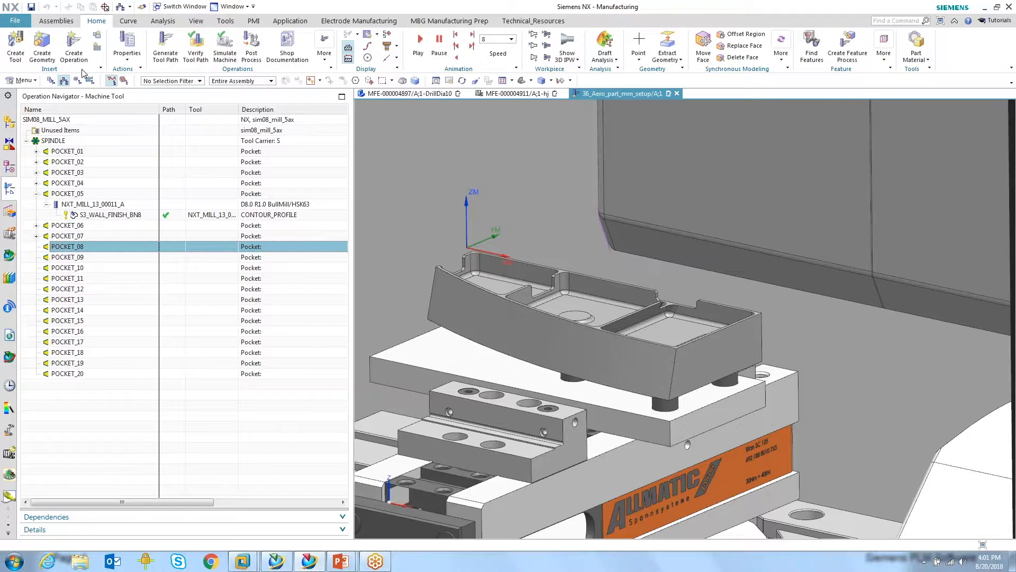
right_click(79, 250)
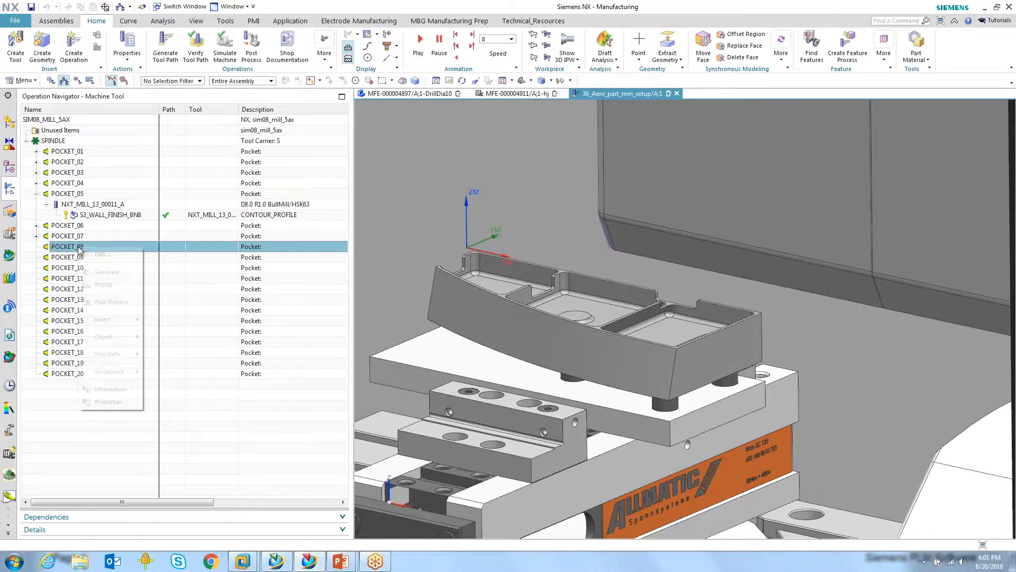
mouse_move(106, 320)
click(167, 346)
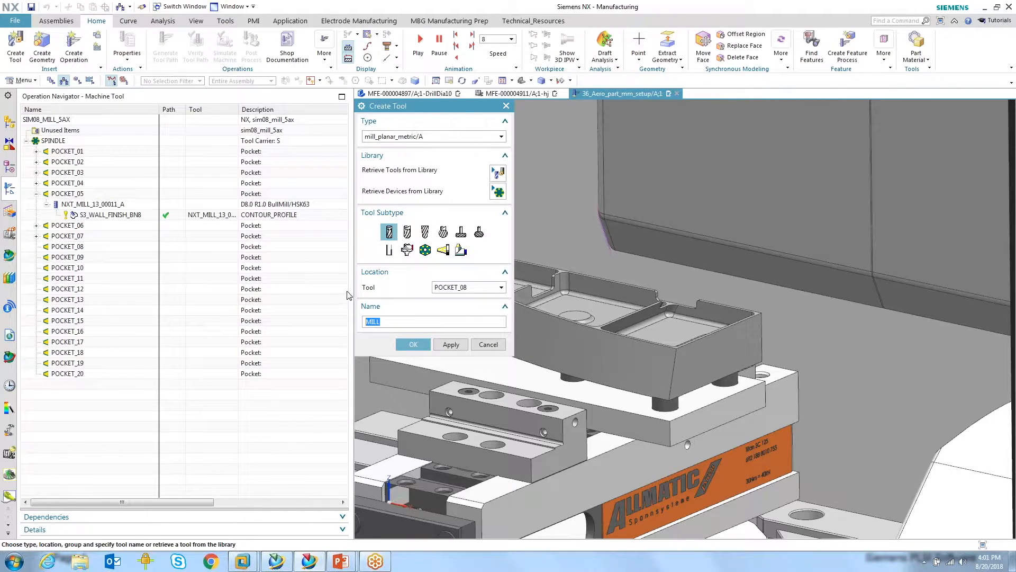
drag(351, 290, 311, 289)
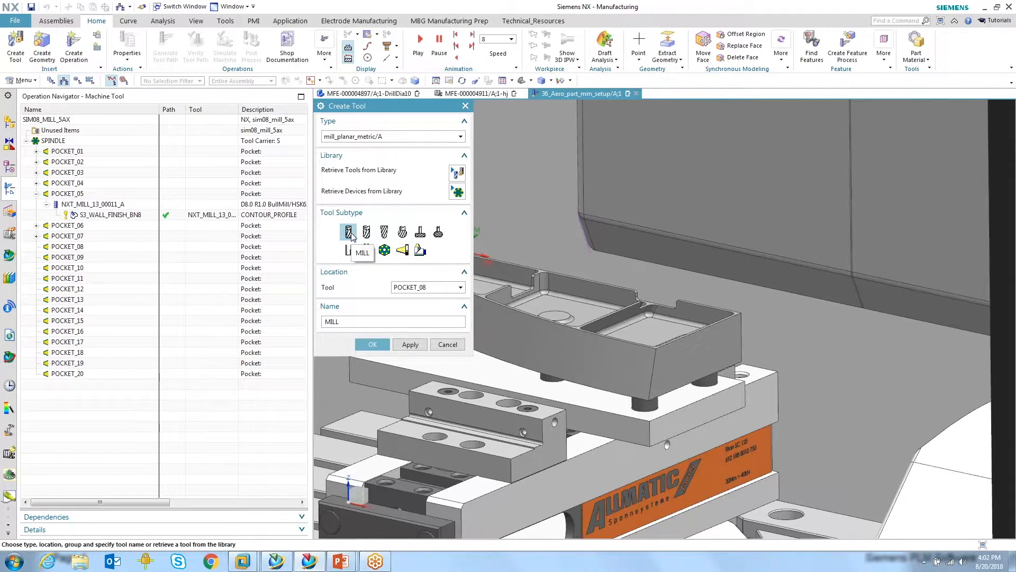
click(372, 344)
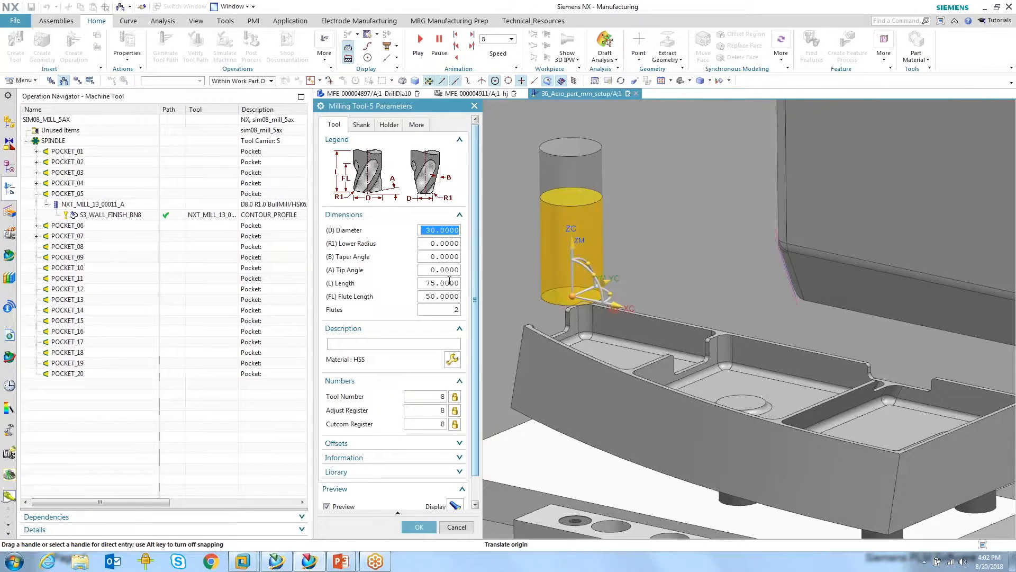
scroll(442, 386, down, 1)
scroll(442, 386, up, 1)
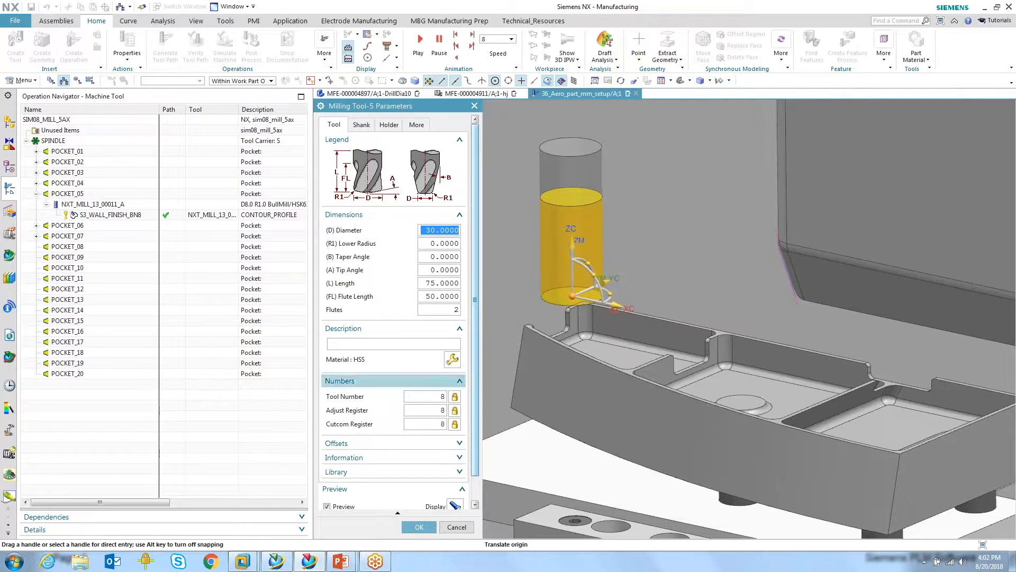
scroll(434, 500, down, 1)
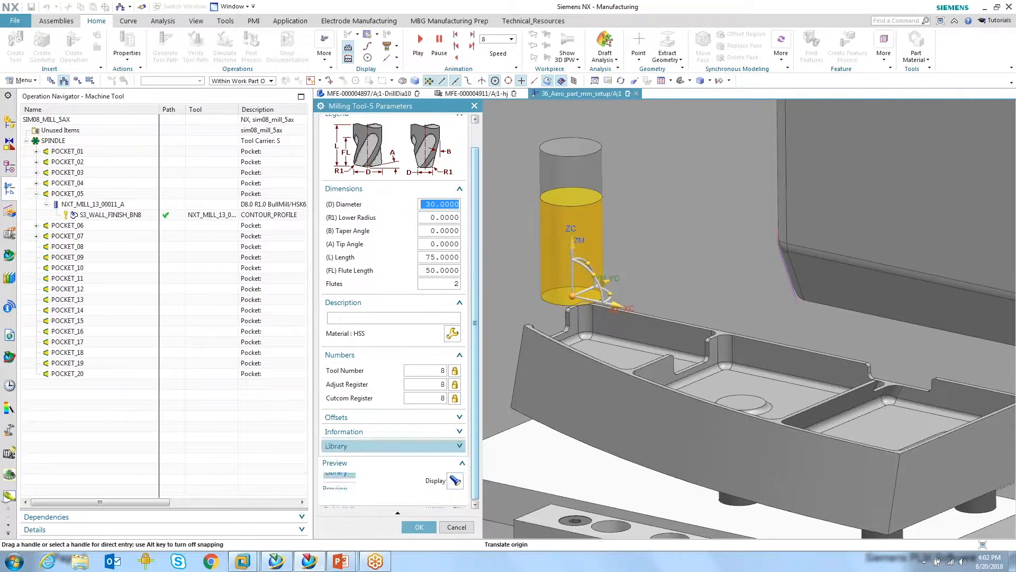
click(411, 449)
scroll(406, 440, down, 2)
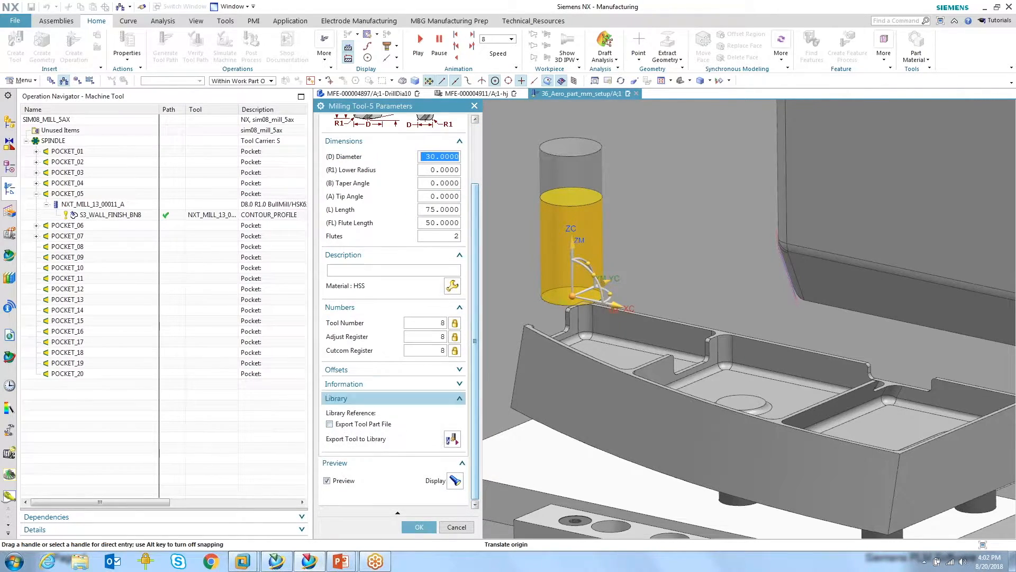
click(413, 399)
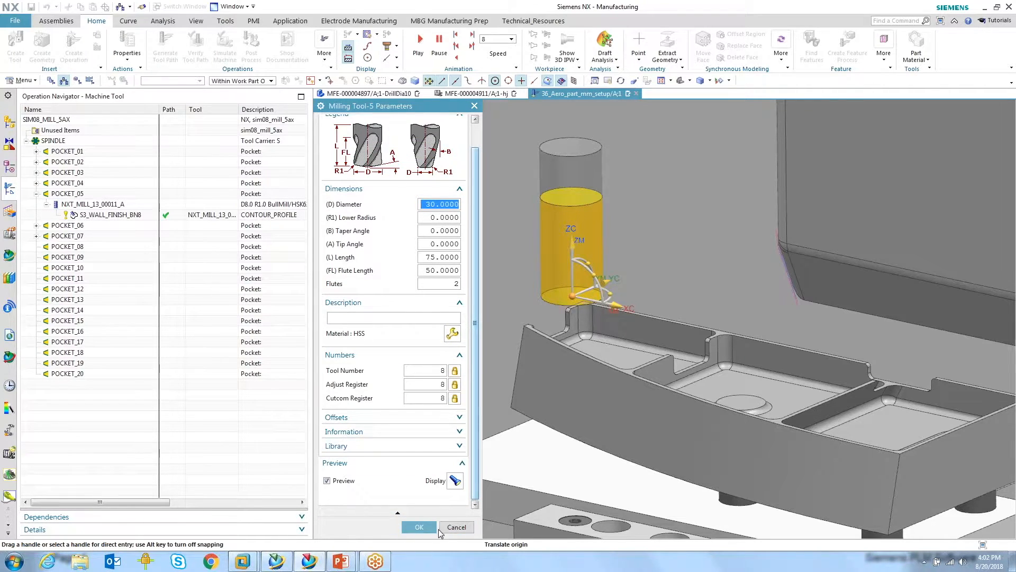
click(455, 527)
Start inserting a tool in POCKET_08 and choose to retrieve it from the tool library.
click(70, 248)
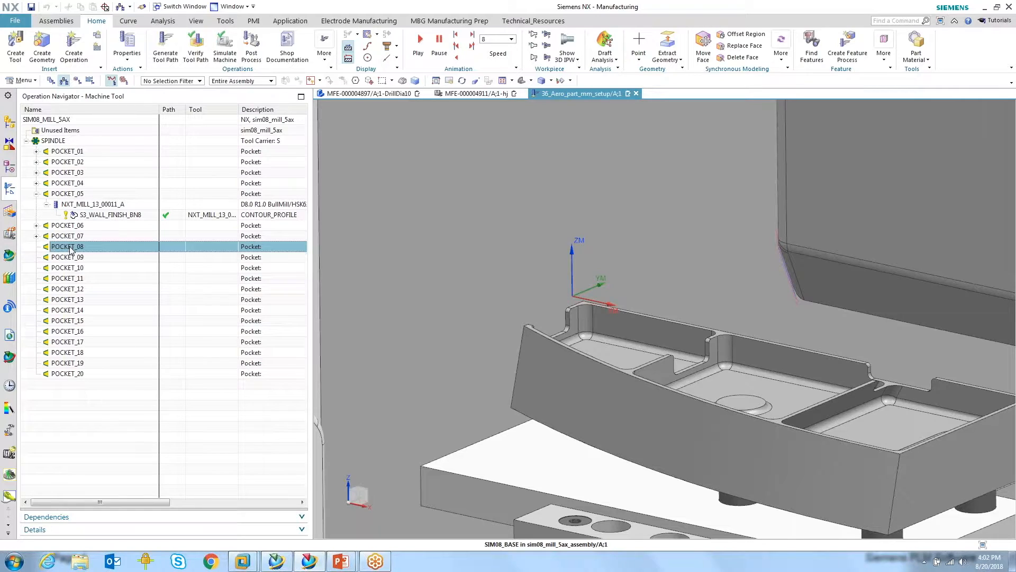
right_click(72, 247)
mouse_move(106, 319)
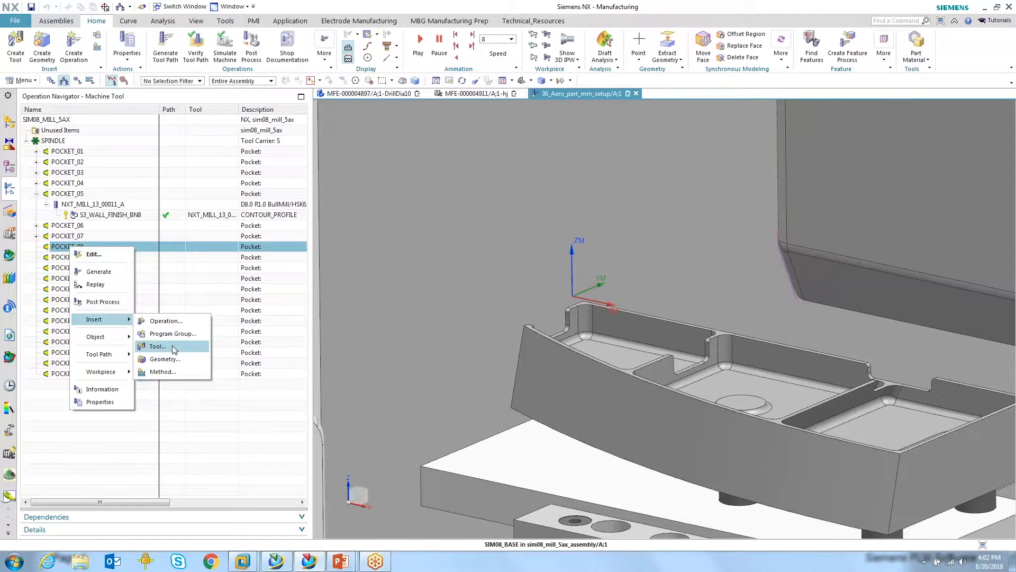
click(172, 346)
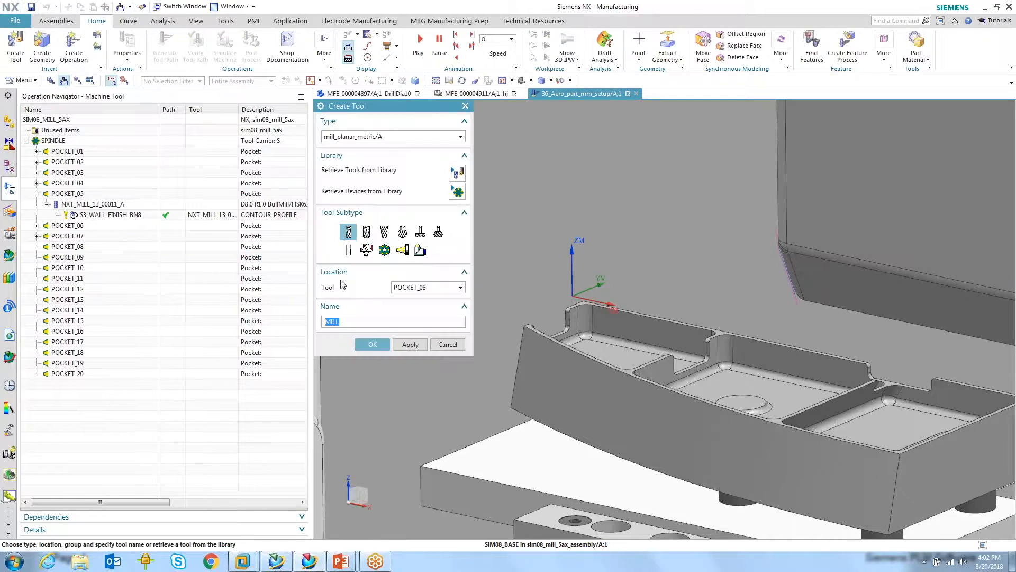
click(457, 173)
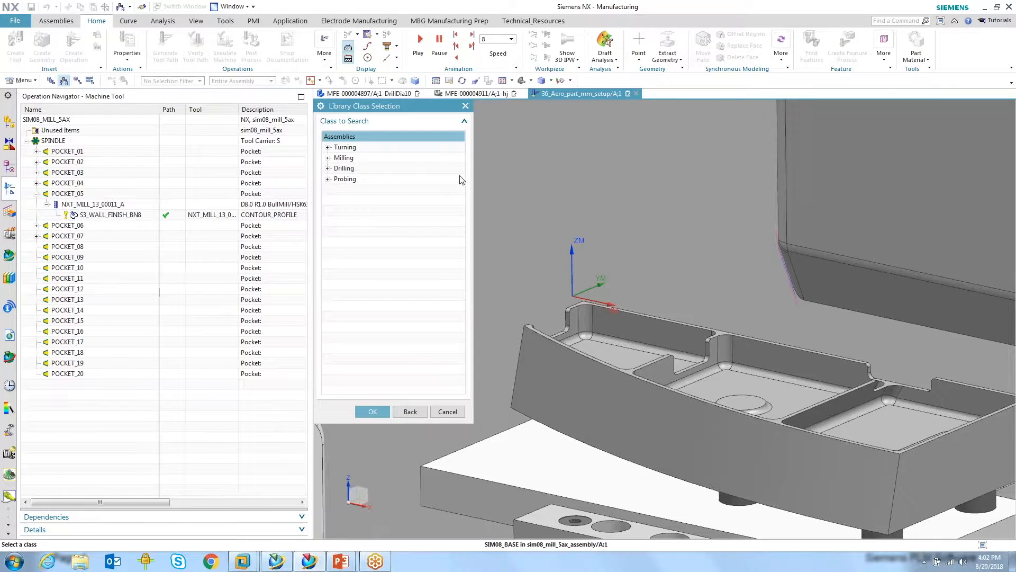
Choose Square Shoulder Mills Indexable, under Milling and Face Mills, as the library class to search.
click(327, 147)
click(327, 200)
click(327, 285)
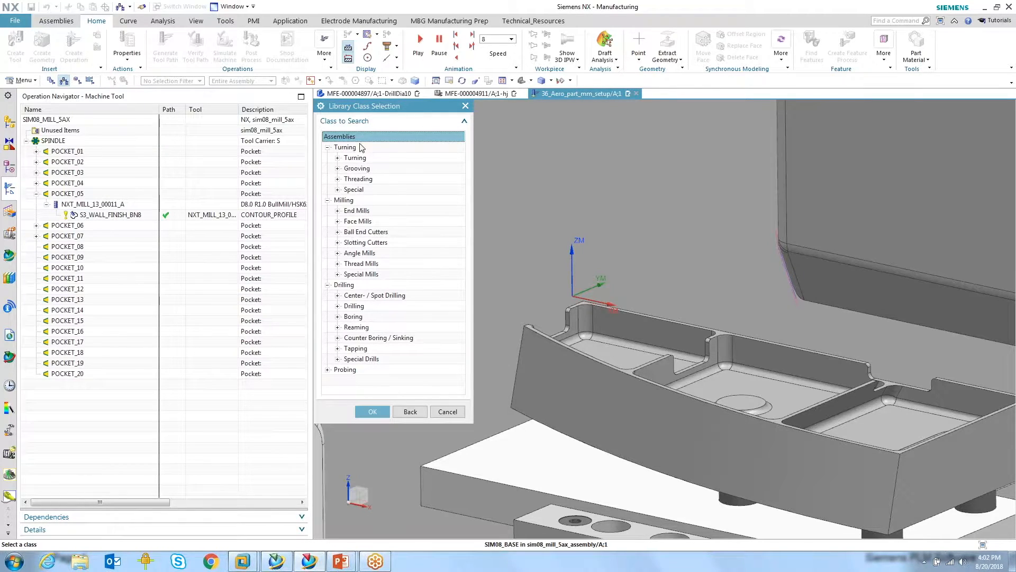
click(338, 211)
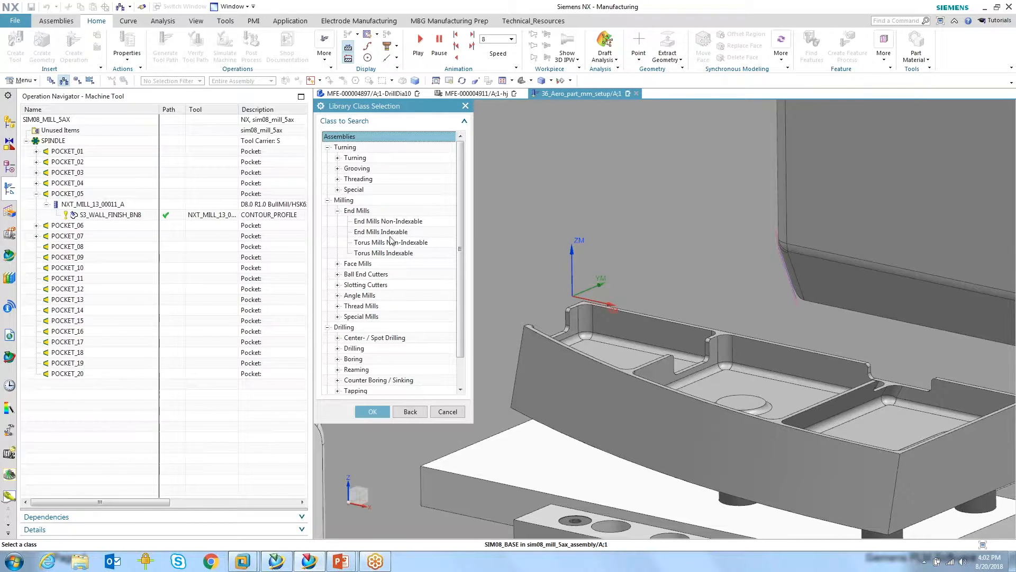
drag(474, 254, 498, 254)
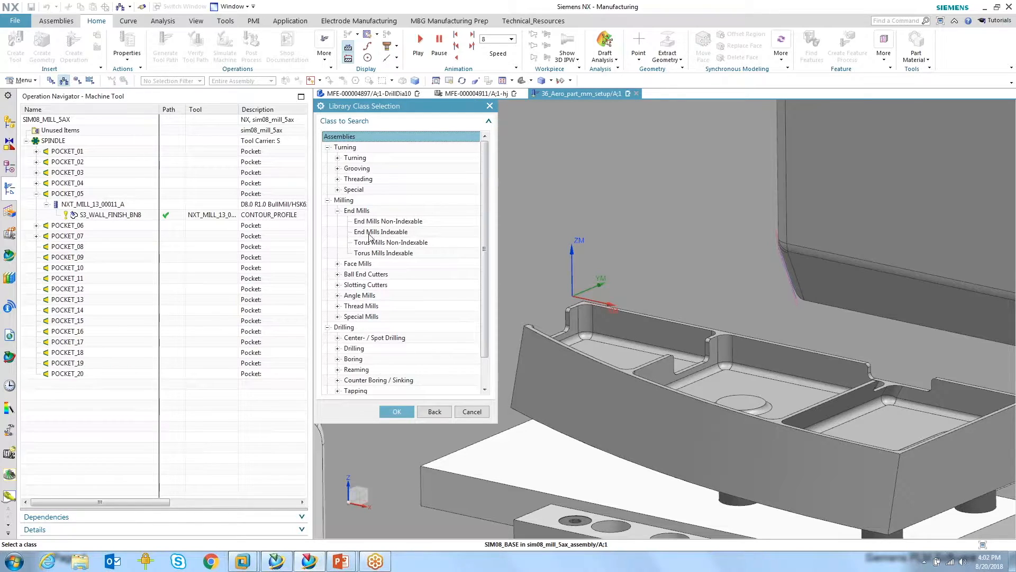
click(337, 264)
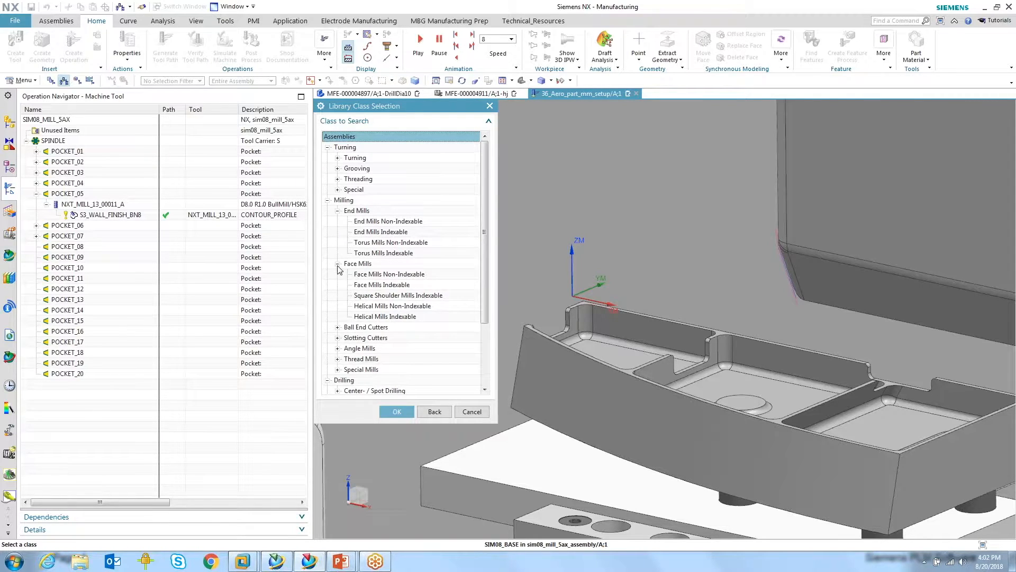
click(337, 264)
click(338, 264)
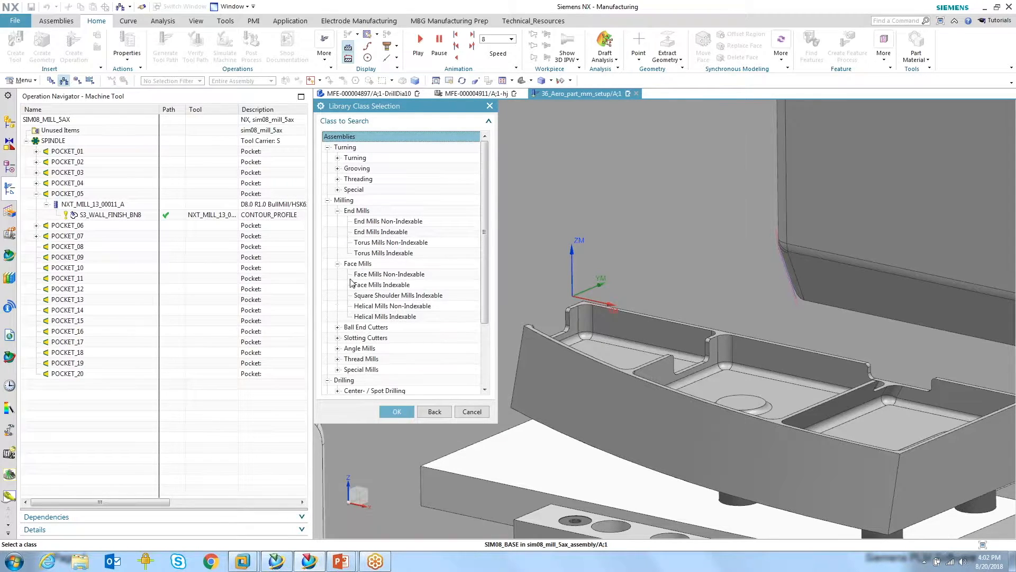
click(389, 295)
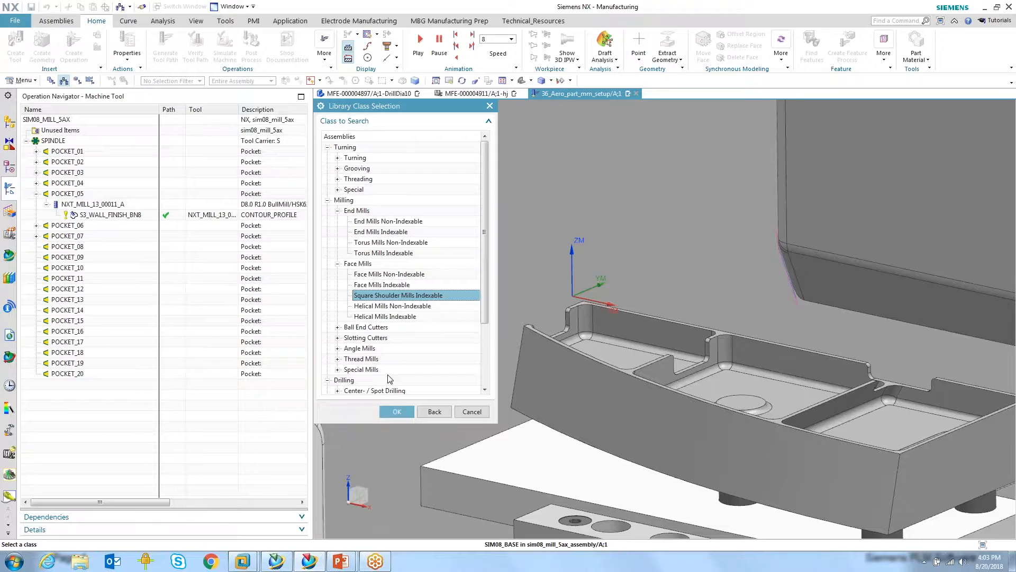
click(398, 413)
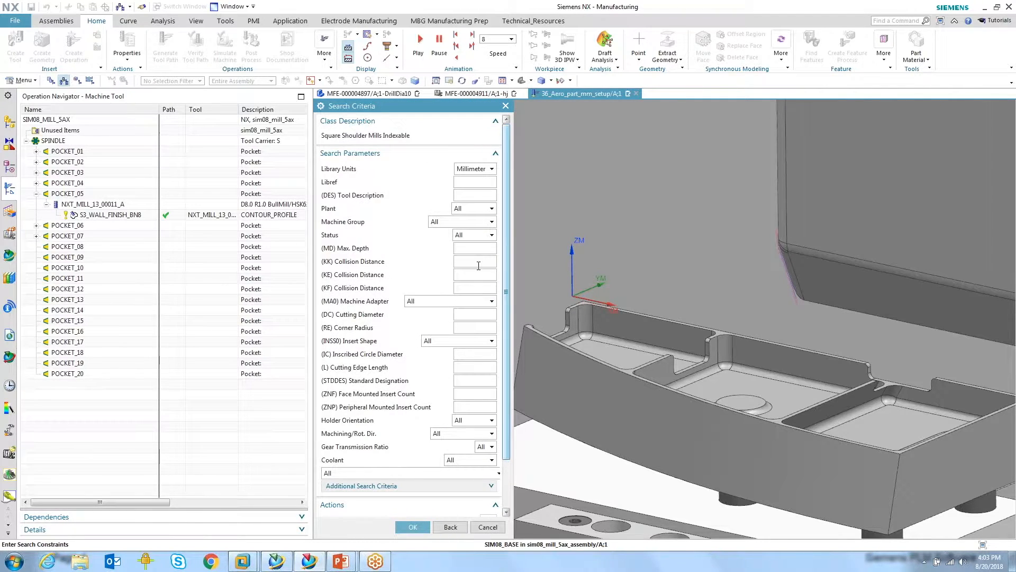
Examine the search criteria for the tool class, including the status options and the additional search criteria.
scroll(467, 330, down, 3)
scroll(463, 352, up, 3)
click(320, 106)
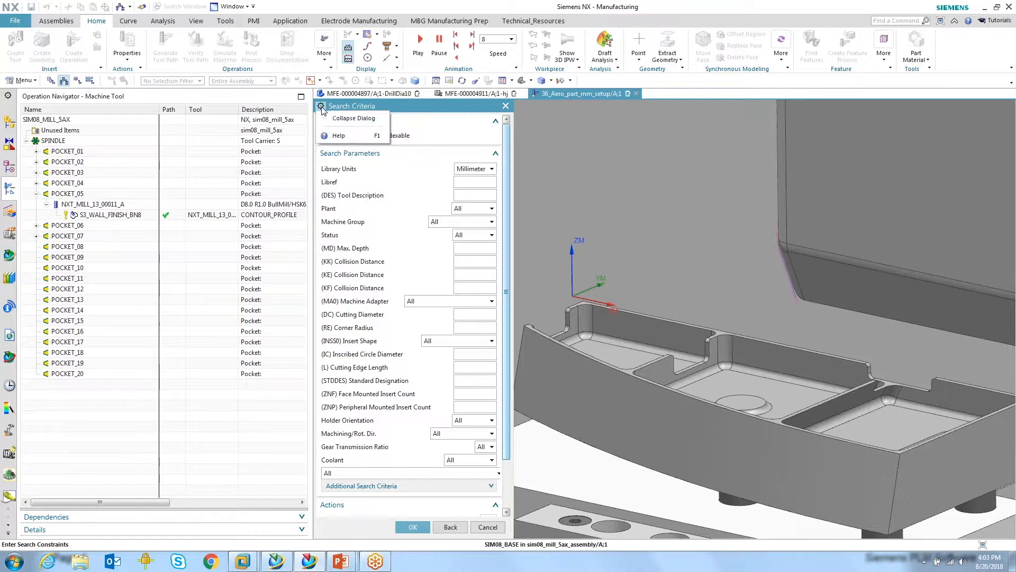
click(373, 118)
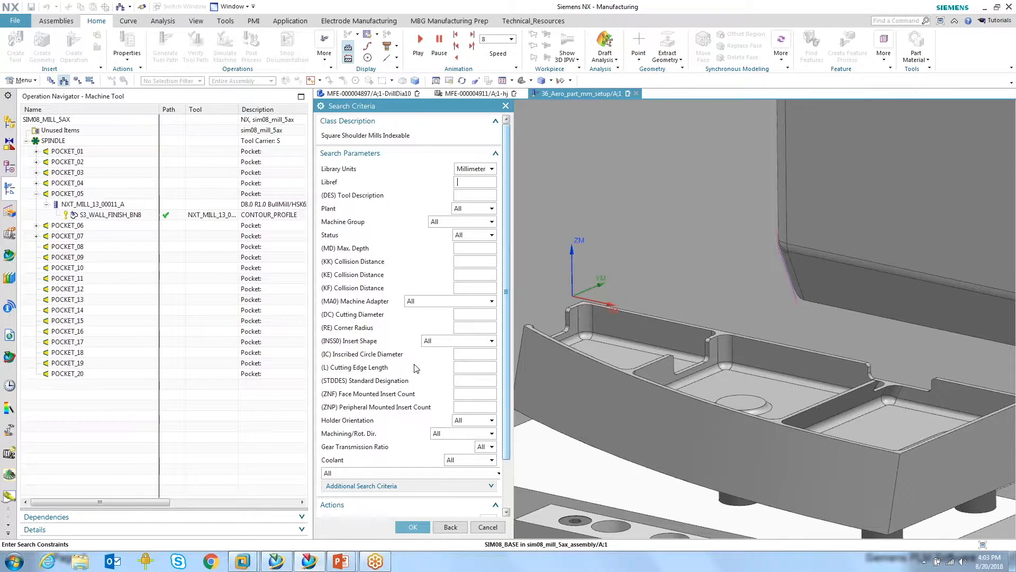
scroll(426, 370, down, 2)
scroll(421, 342, up, 2)
scroll(410, 447, down, 2)
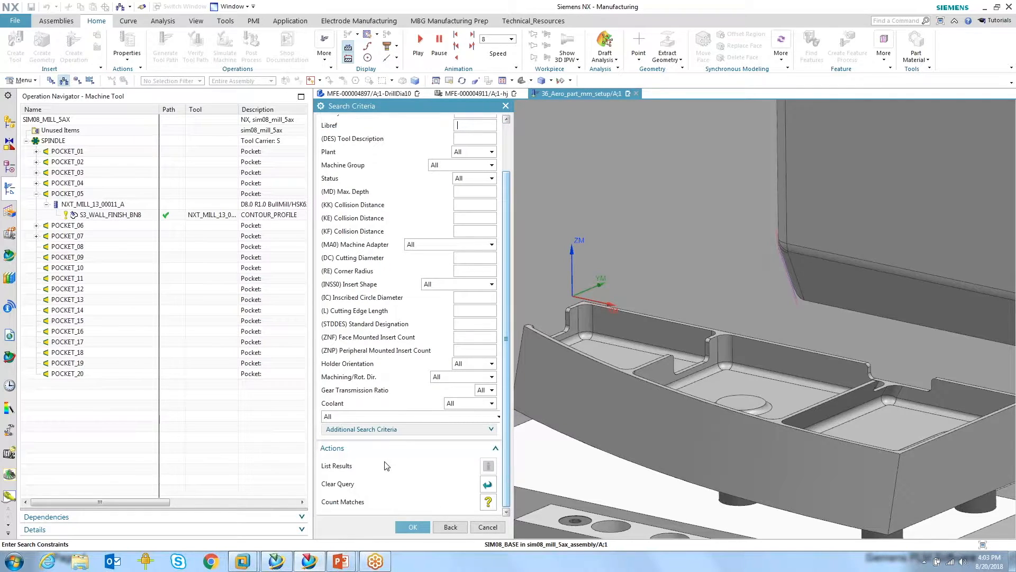
click(420, 429)
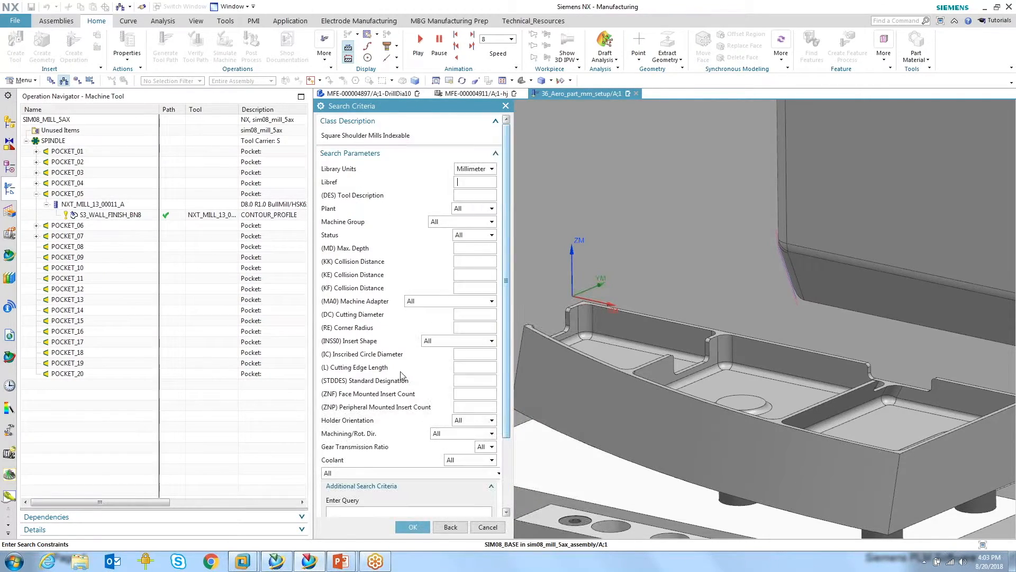
click(468, 233)
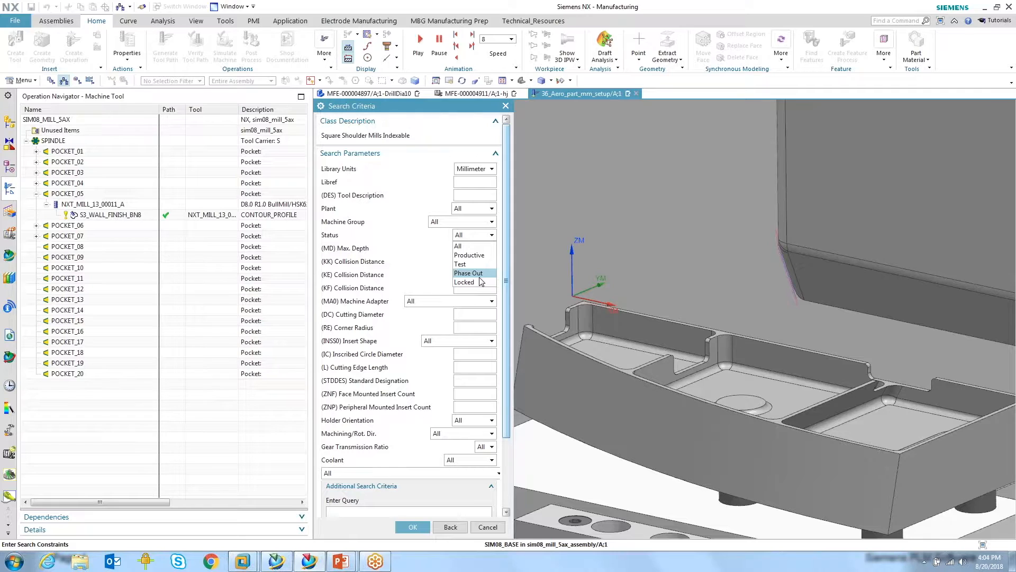
click(385, 239)
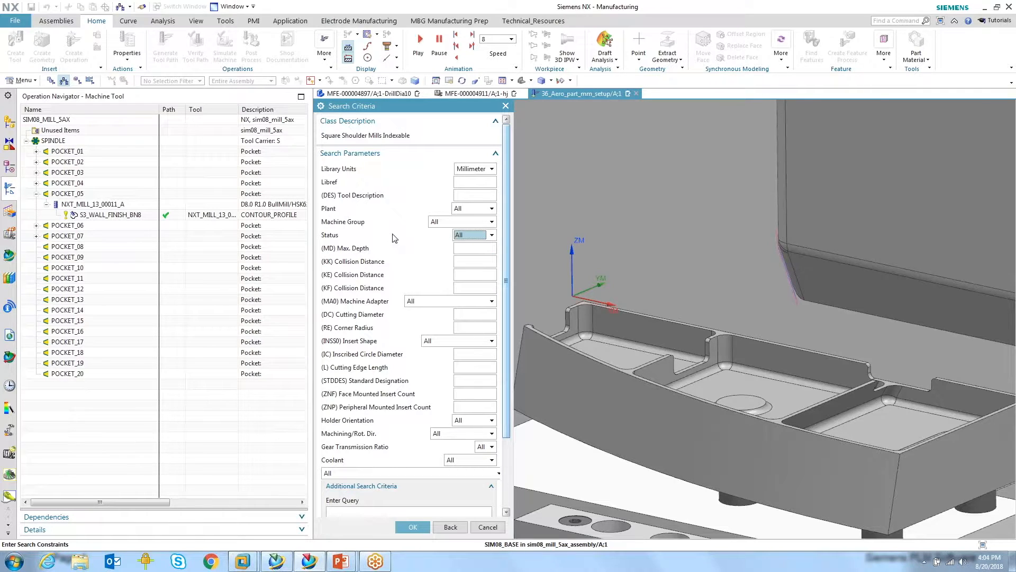
scroll(437, 300, down, 4)
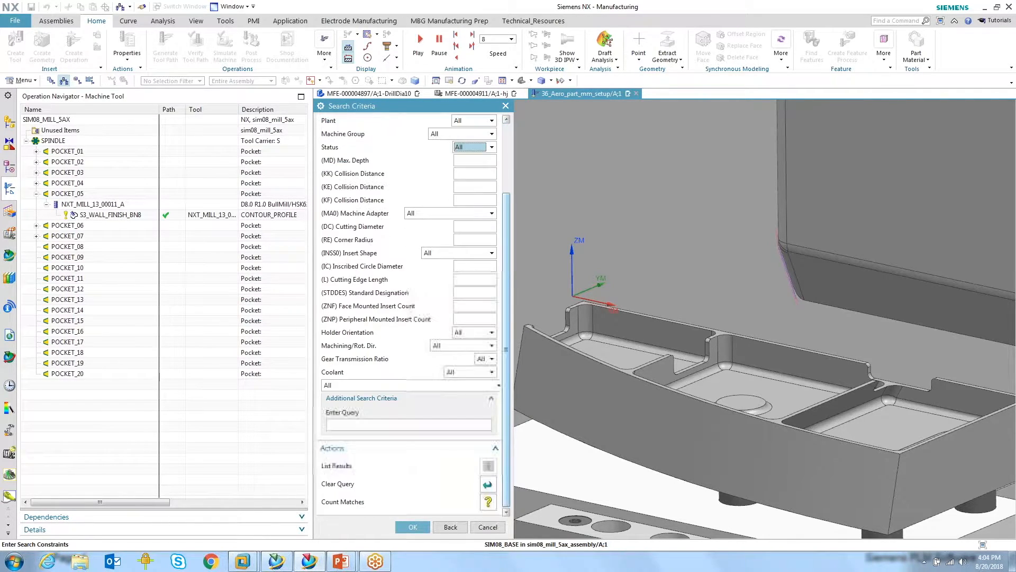
scroll(393, 484, up, 4)
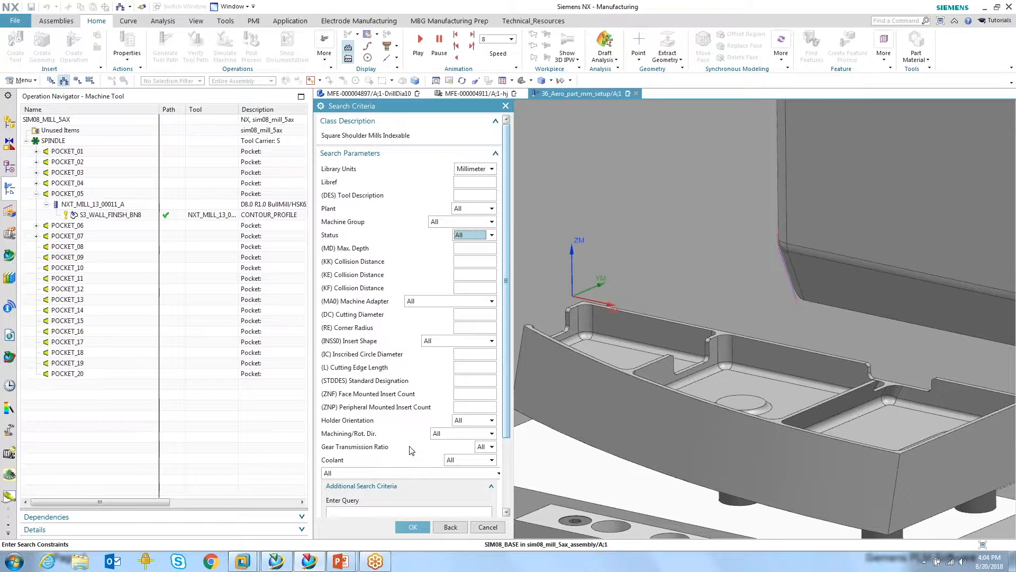
Search the tool class with all criteria left unrestricted and select D80.0 FaceMill/HSK63 from the matching items.
click(413, 526)
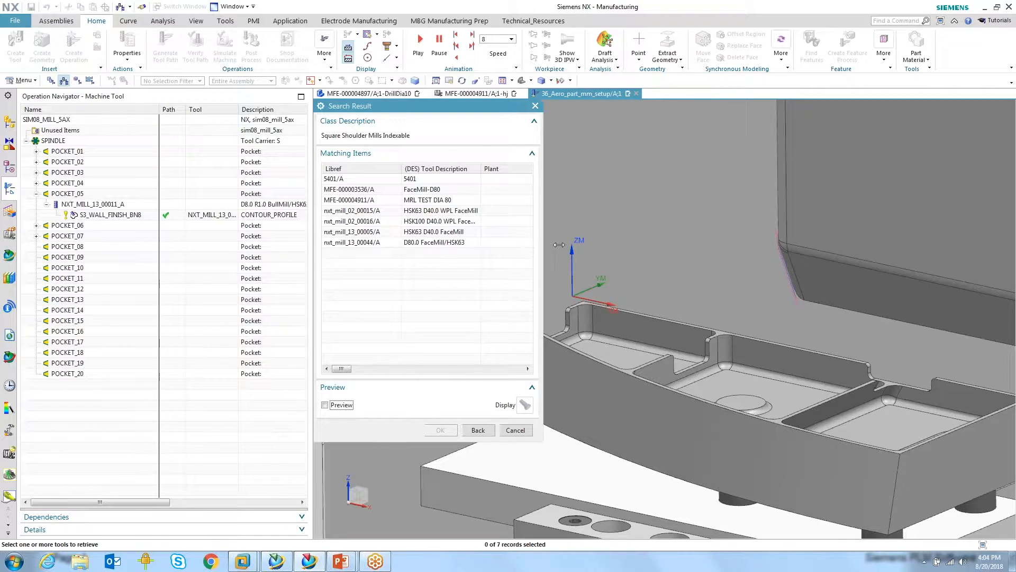
drag(537, 246, 741, 246)
drag(481, 168, 564, 168)
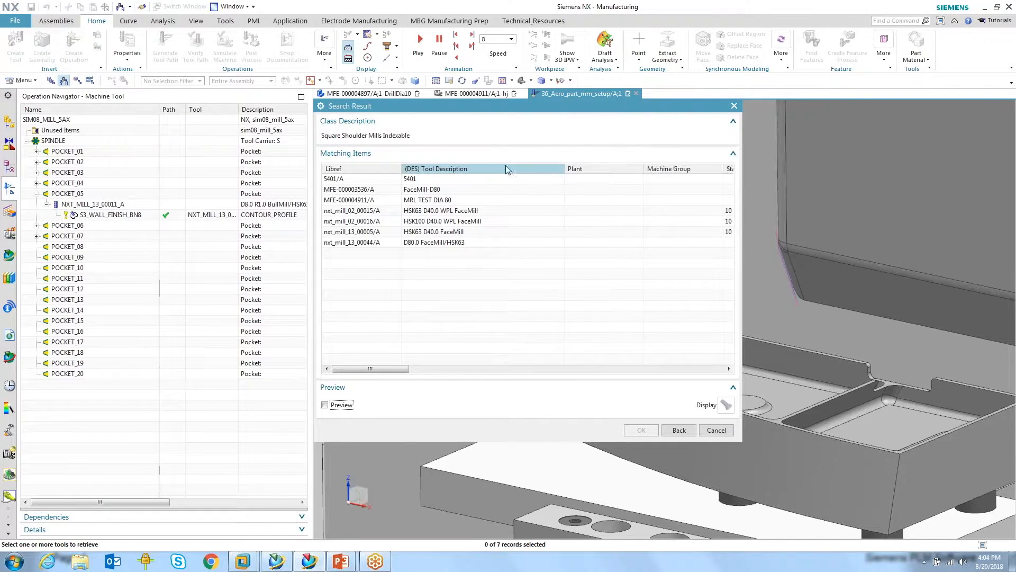
drag(403, 168, 415, 168)
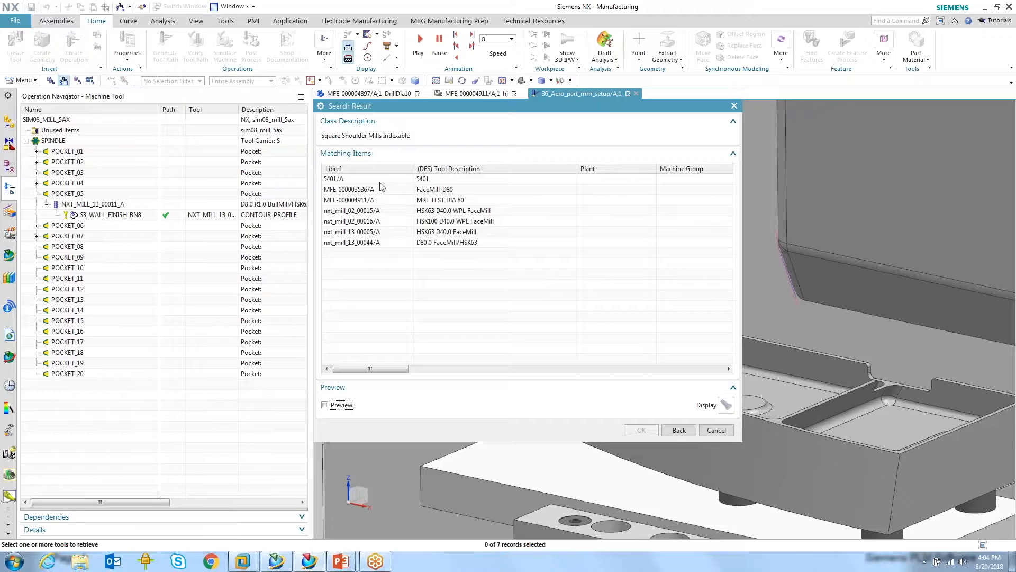
click(454, 243)
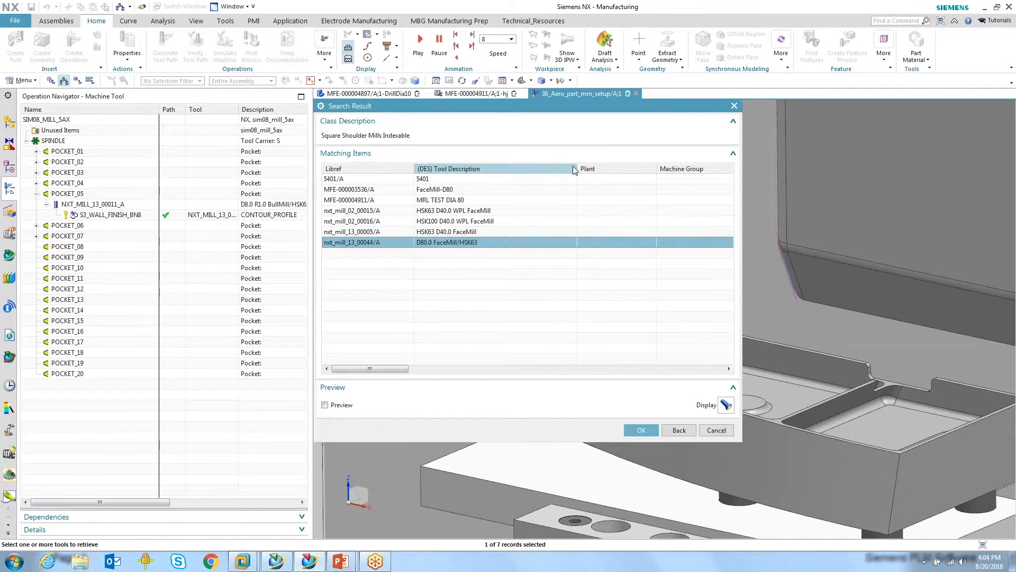
mouse_move(371, 368)
mouse_down()
mouse_move(389, 369)
mouse_move(380, 368)
mouse_up()
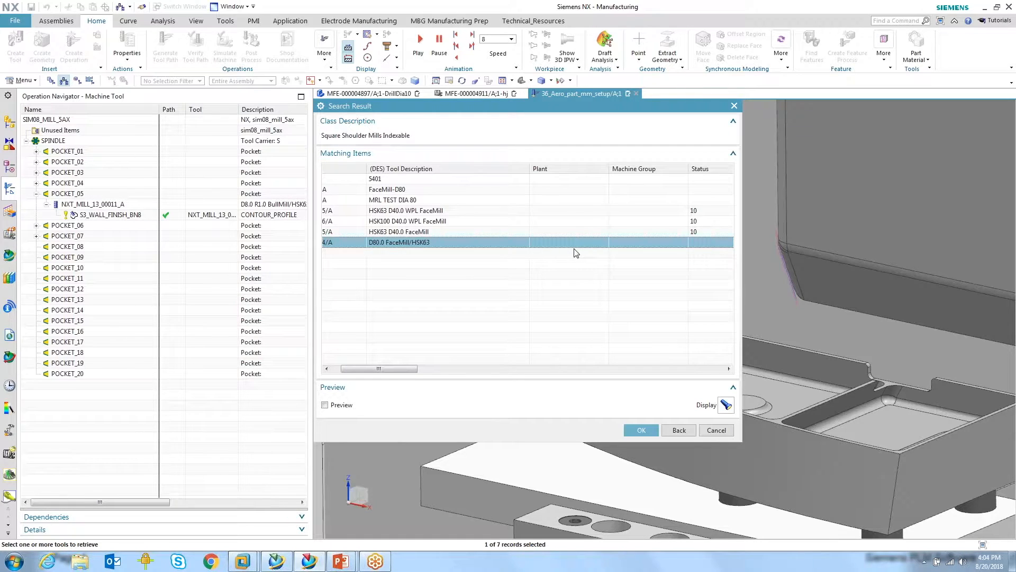
Retrieve the selected D80.0 FaceMill/HSK63 from the tool library, finish tool creation and expand POCKET_08 in the machine tool view.
drag(390, 369, 508, 377)
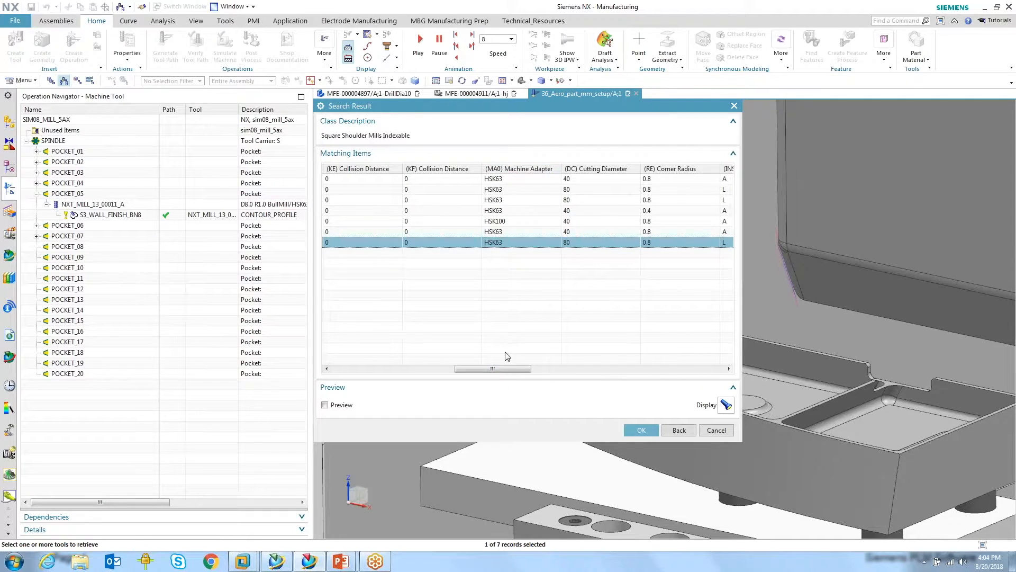
drag(497, 374, 524, 374)
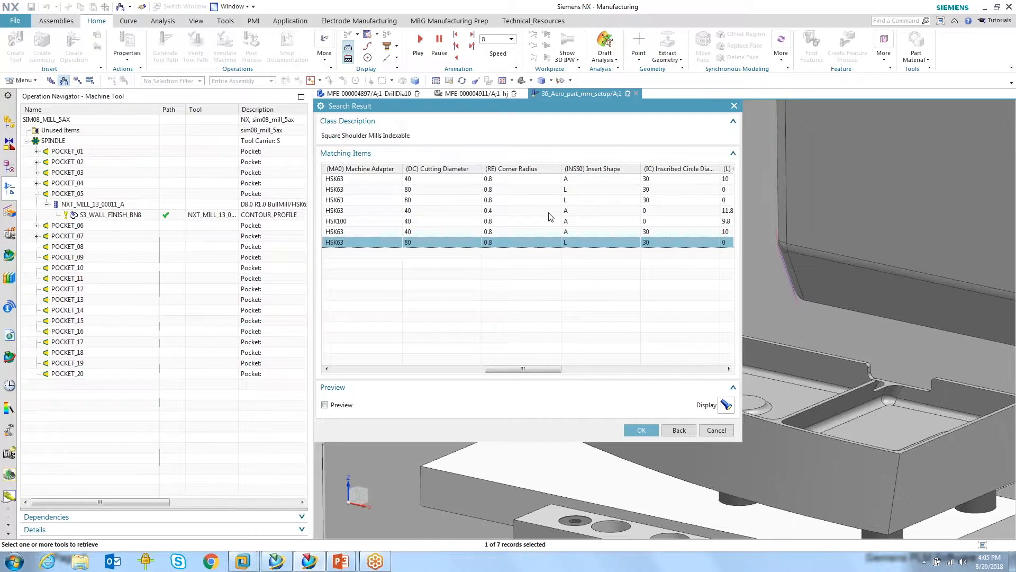
drag(539, 372, 365, 370)
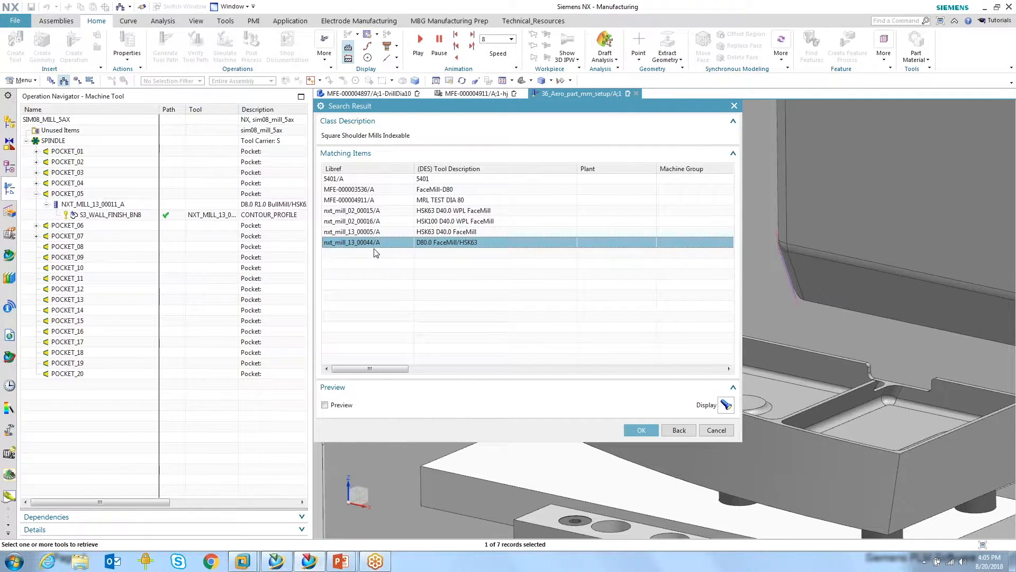
mouse_move(497, 93)
click(641, 430)
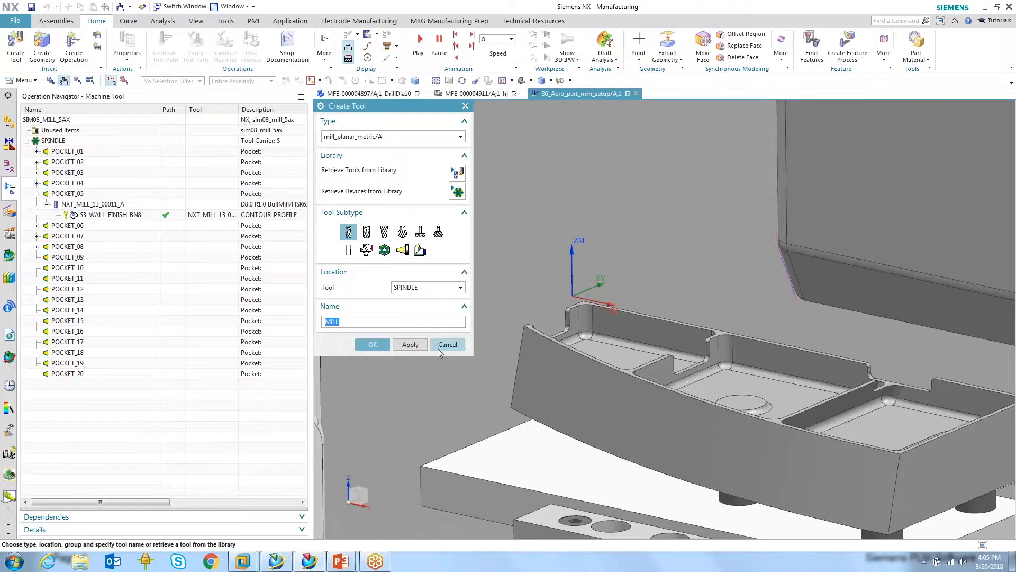
click(447, 345)
click(36, 246)
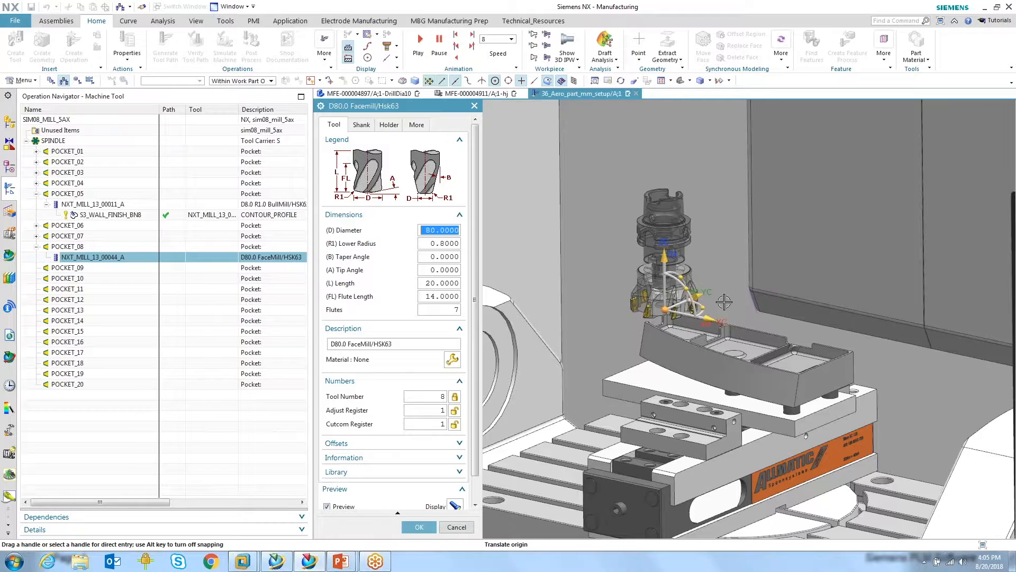
Review the retrieved face mill's parameters and its 3D assembly preview raised above the part, leaving the tool definition unchanged.
scroll(708, 132, up, 2)
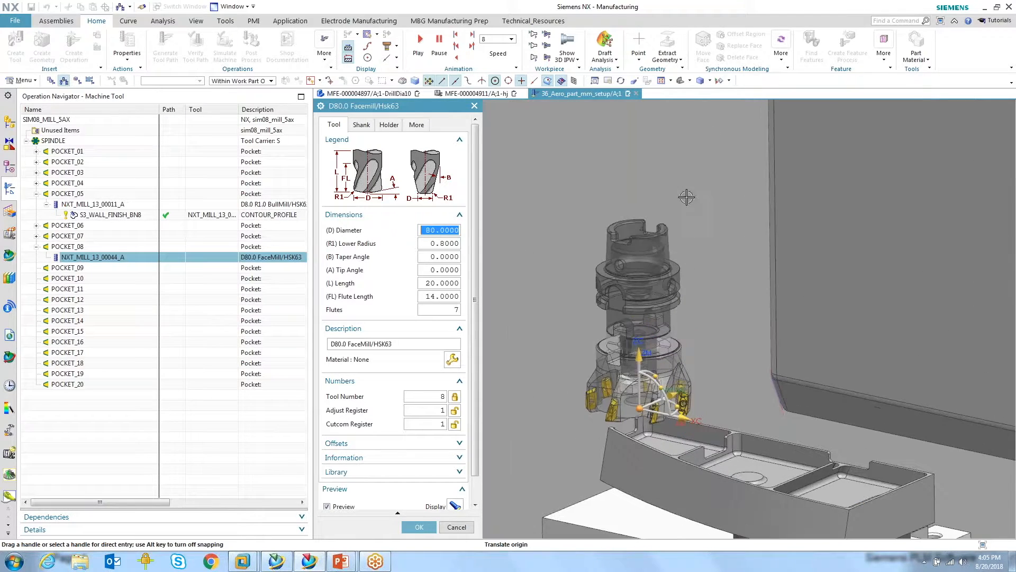
scroll(563, 361, down, 1)
scroll(573, 425, up, 1)
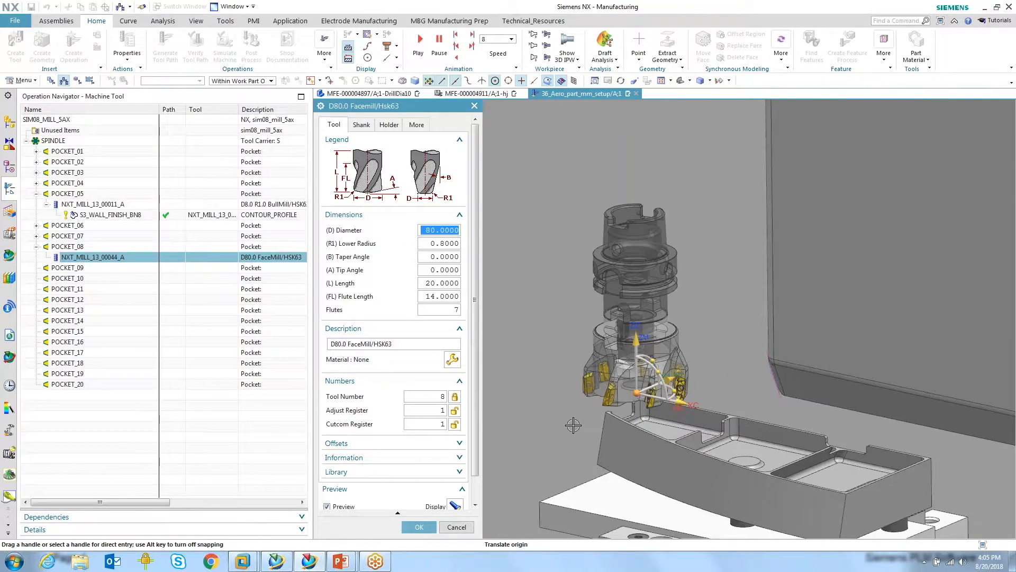
drag(635, 340, 626, 250)
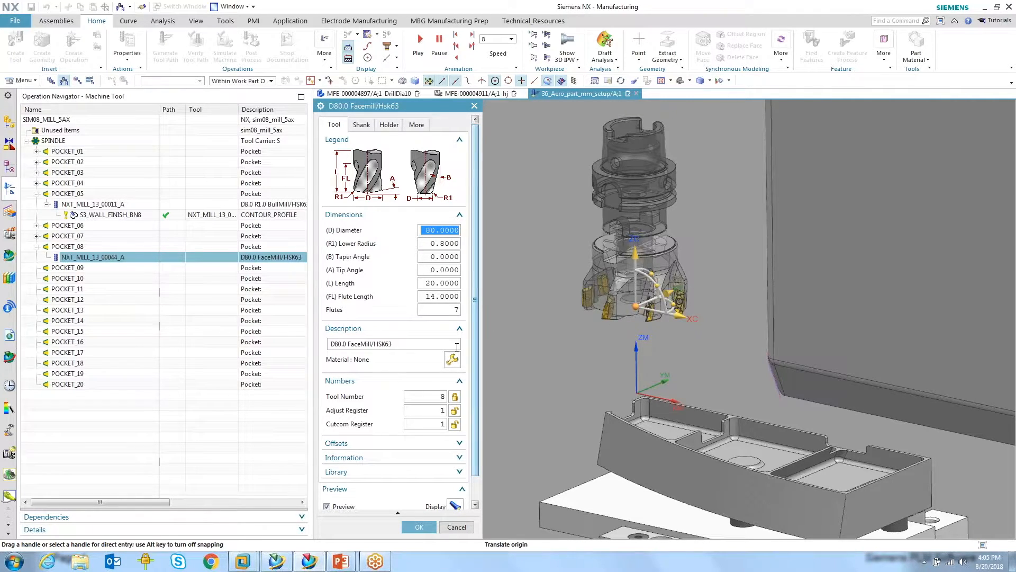
scroll(477, 331, down, 3)
scroll(477, 309, up, 3)
scroll(476, 290, down, 1)
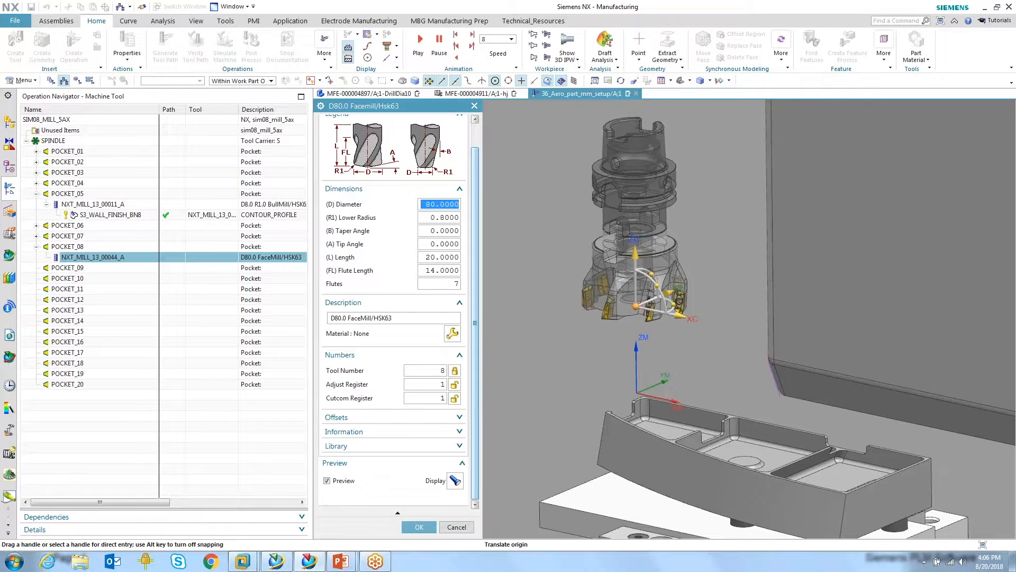
click(455, 527)
middle_drag(422, 346, 430, 351)
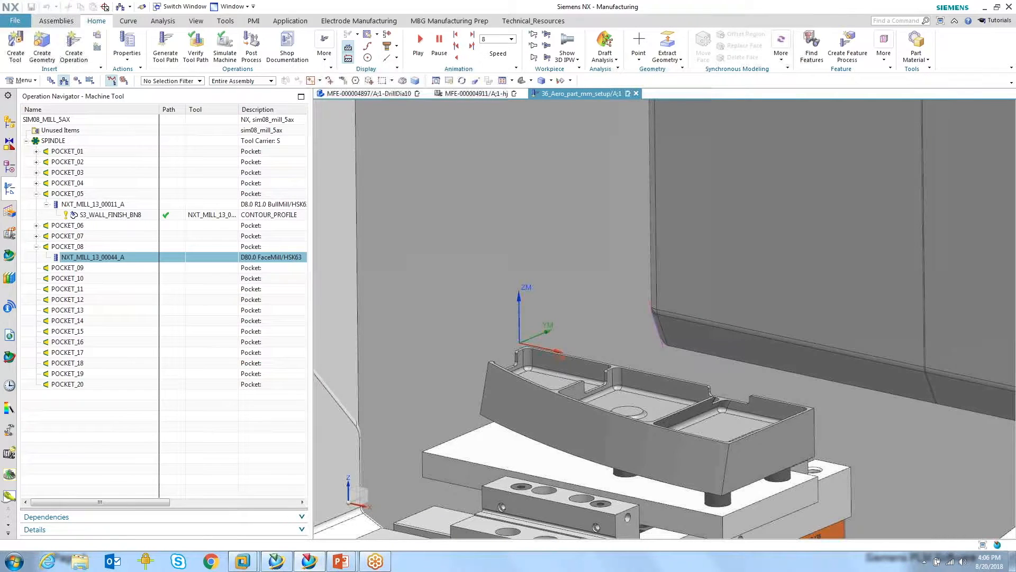
Open tool path verification for the S3_WALL_FINISH_BN8 operation and show the tool as Assembly.
double_click(118, 216)
click(435, 533)
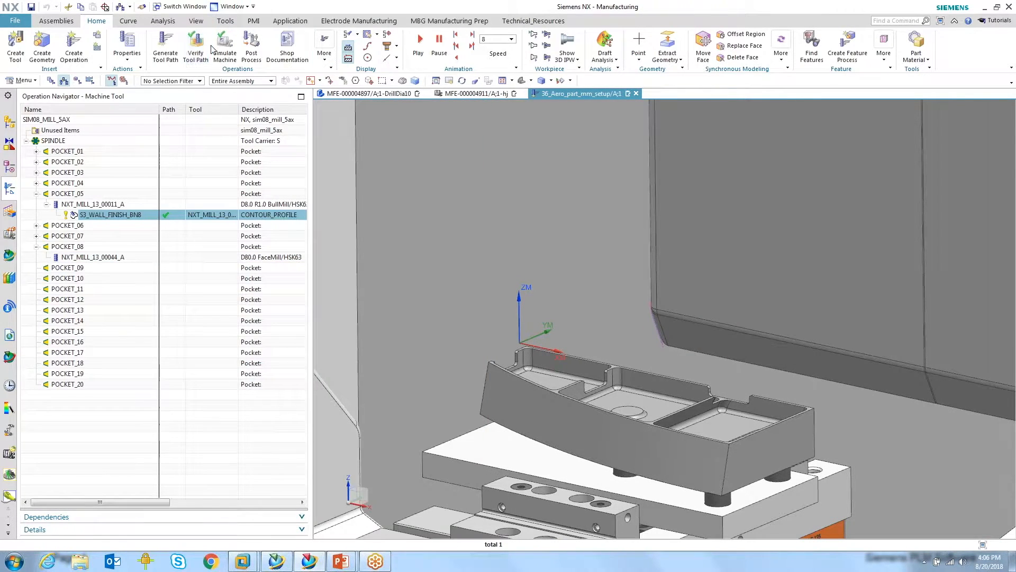
click(195, 45)
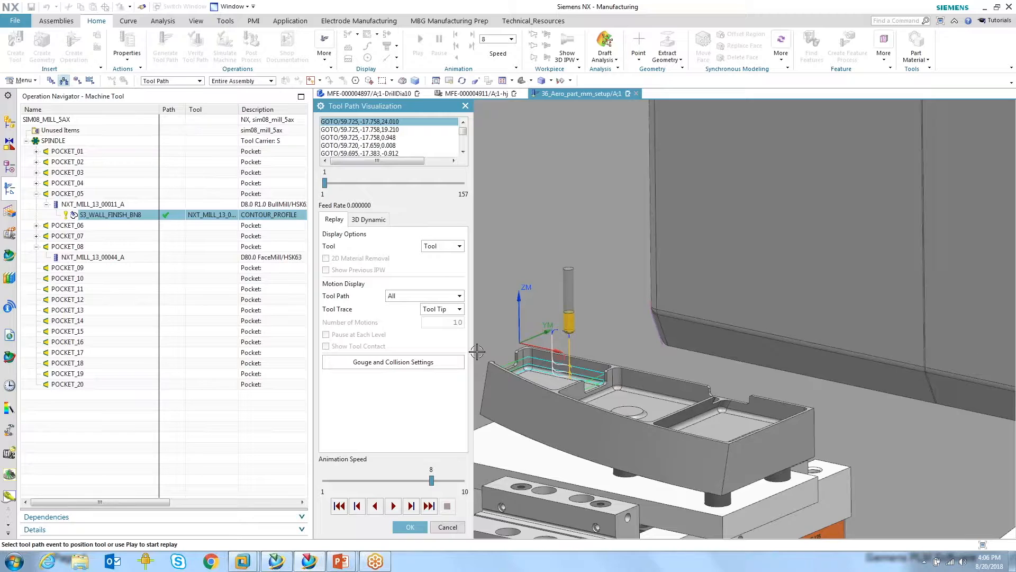
scroll(476, 352, up, 4)
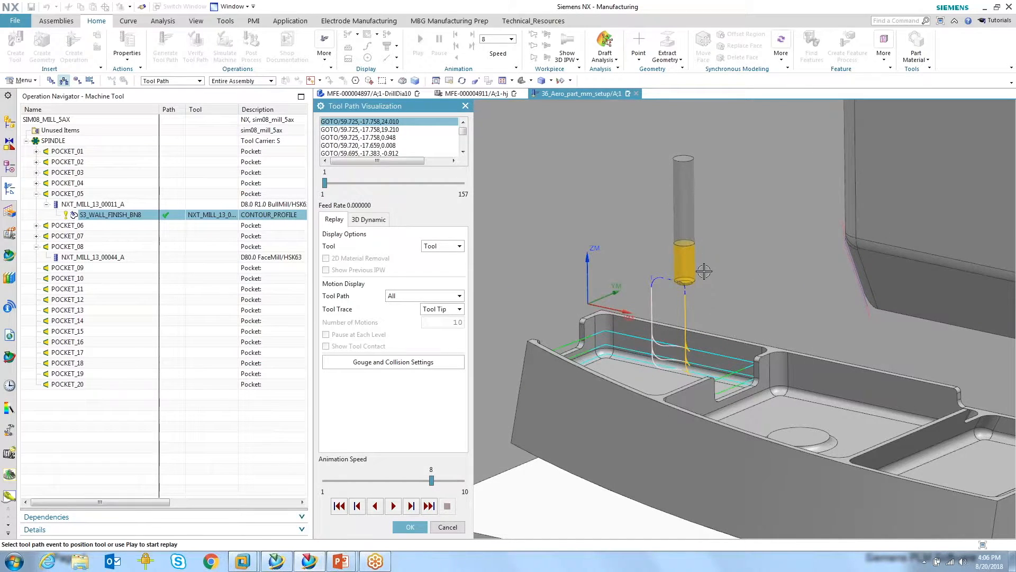
click(449, 247)
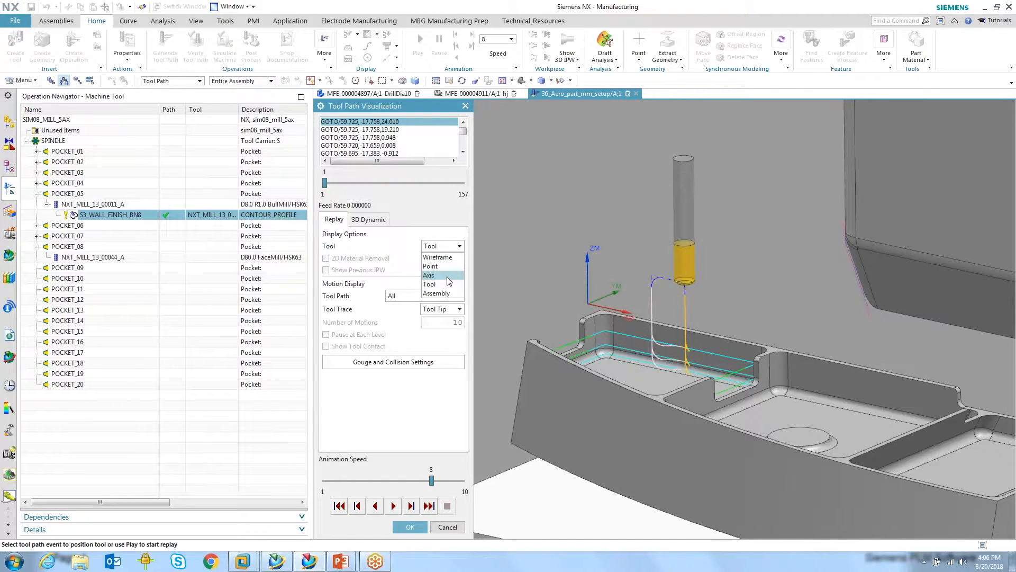
click(447, 292)
scroll(722, 366, down, 2)
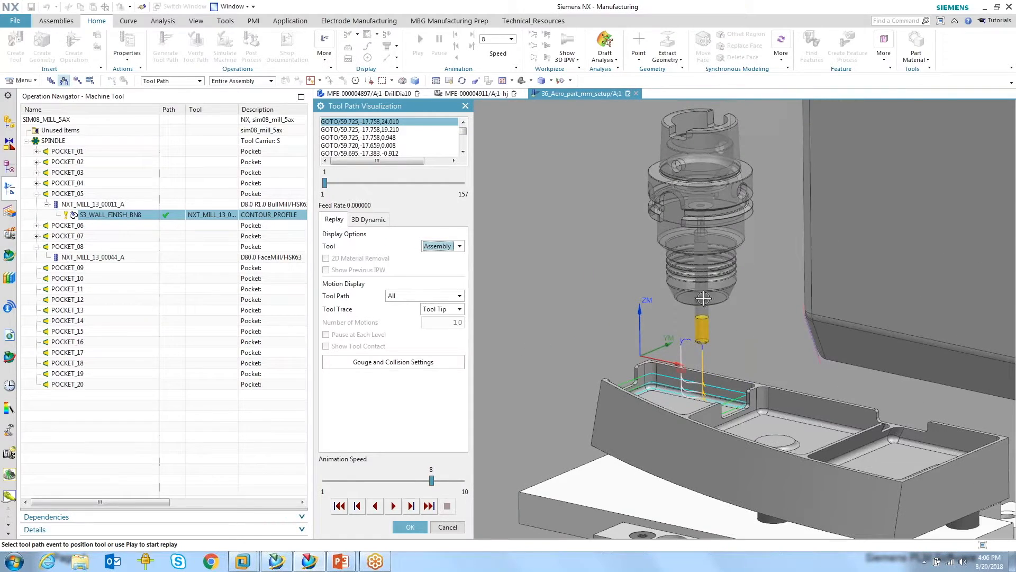
scroll(722, 366, up, 2)
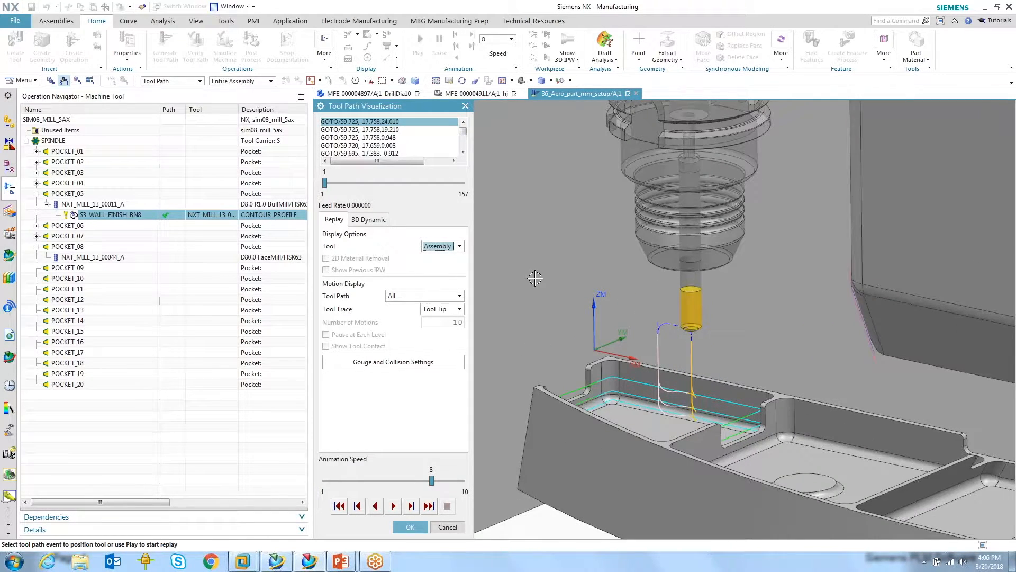
Set the replay's tool display to Tool and replay the wall finishing path, stopping it partway.
click(443, 251)
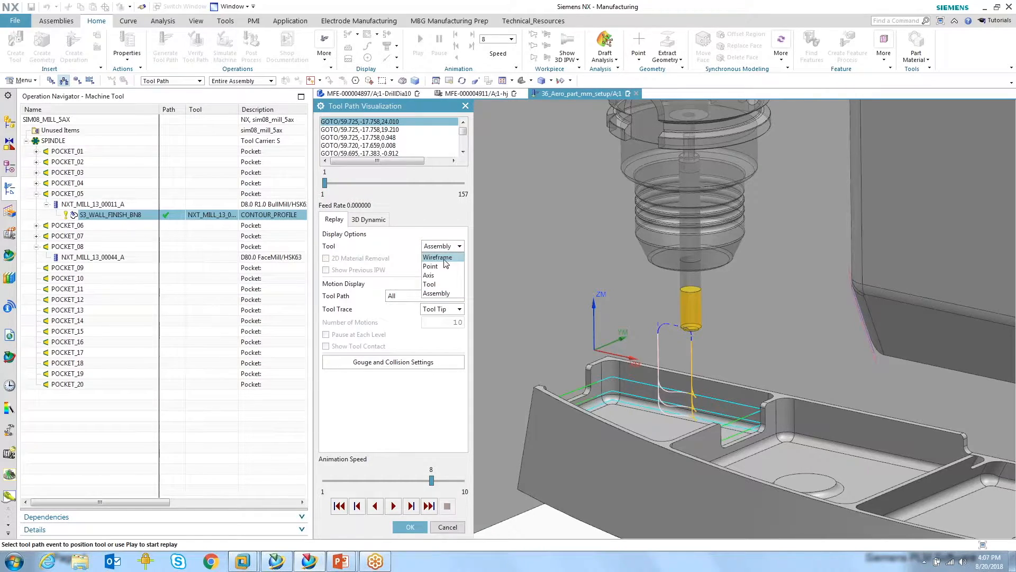
click(446, 285)
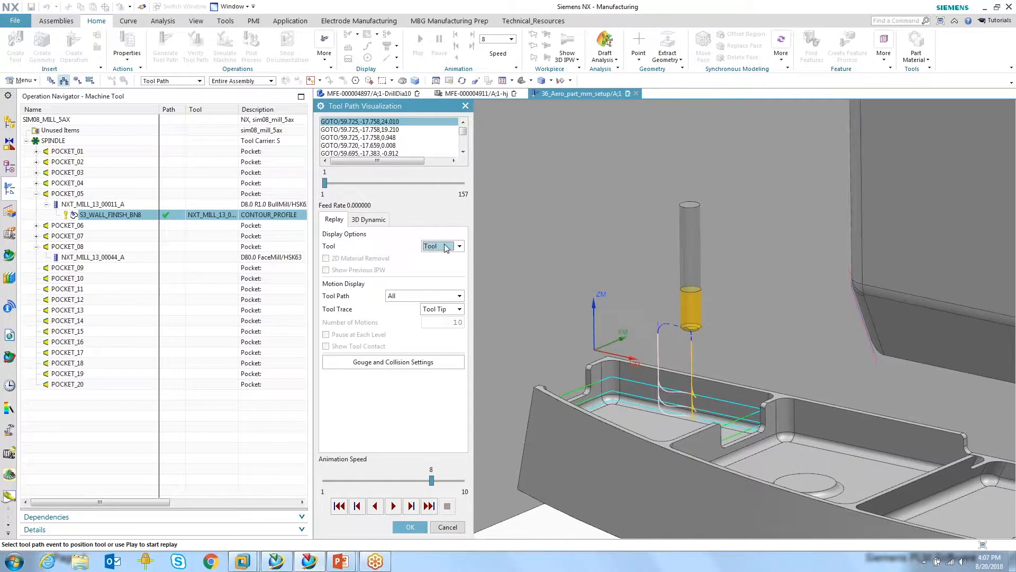
click(392, 506)
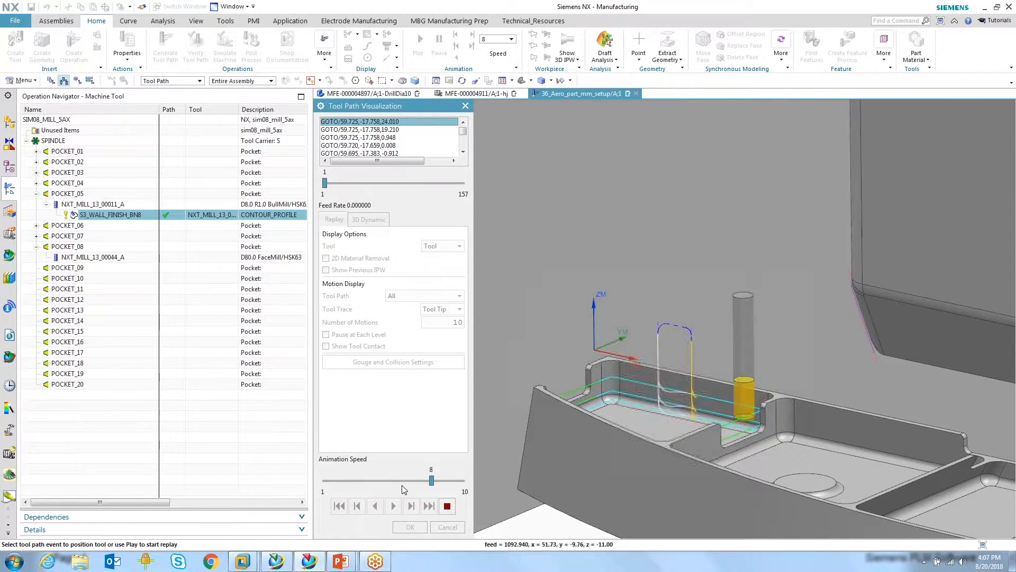
click(447, 506)
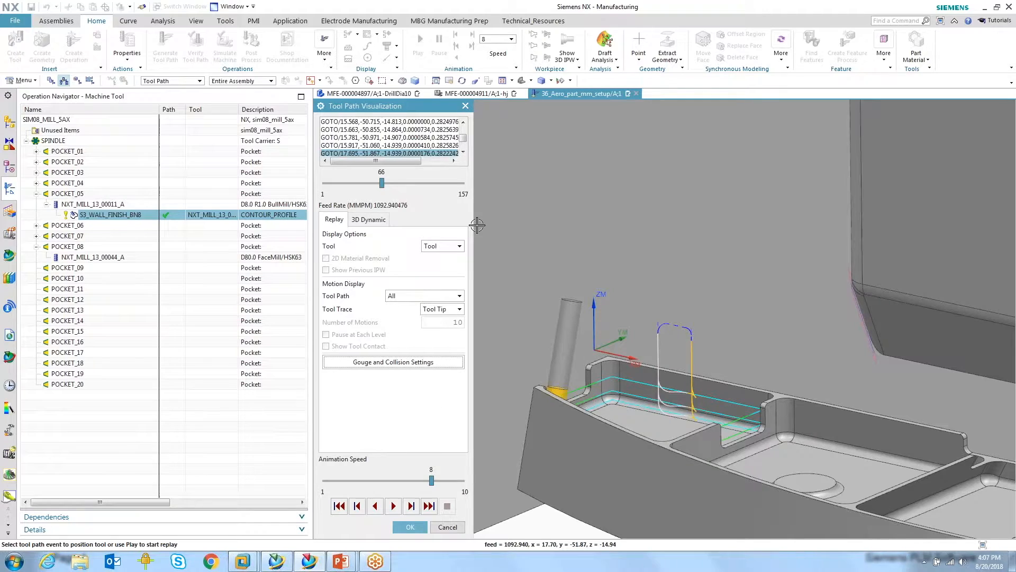
Continue replaying the wall finishing path with the tool shown as Assembly at animation speed 2, and close the verification.
click(447, 247)
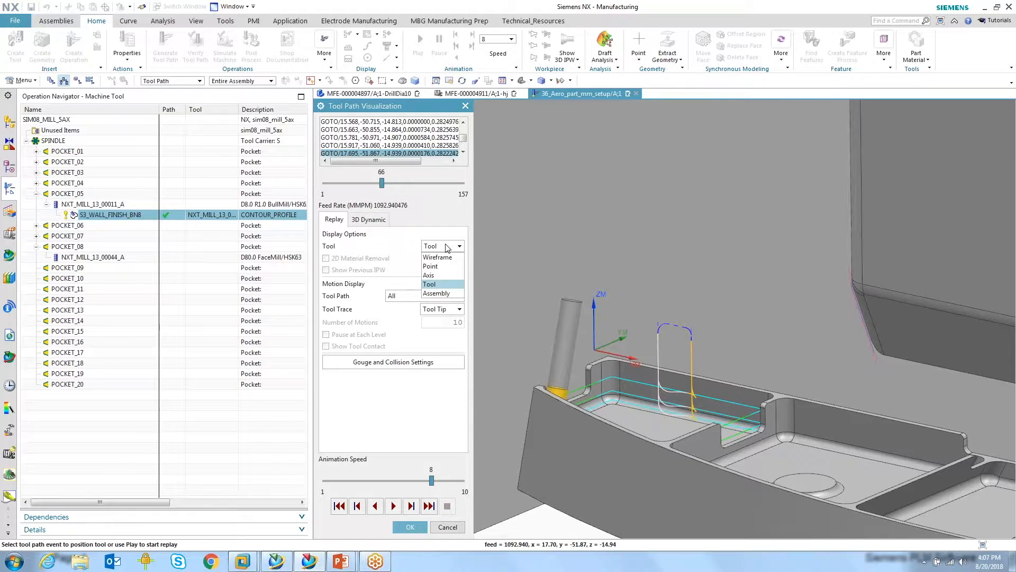
click(449, 295)
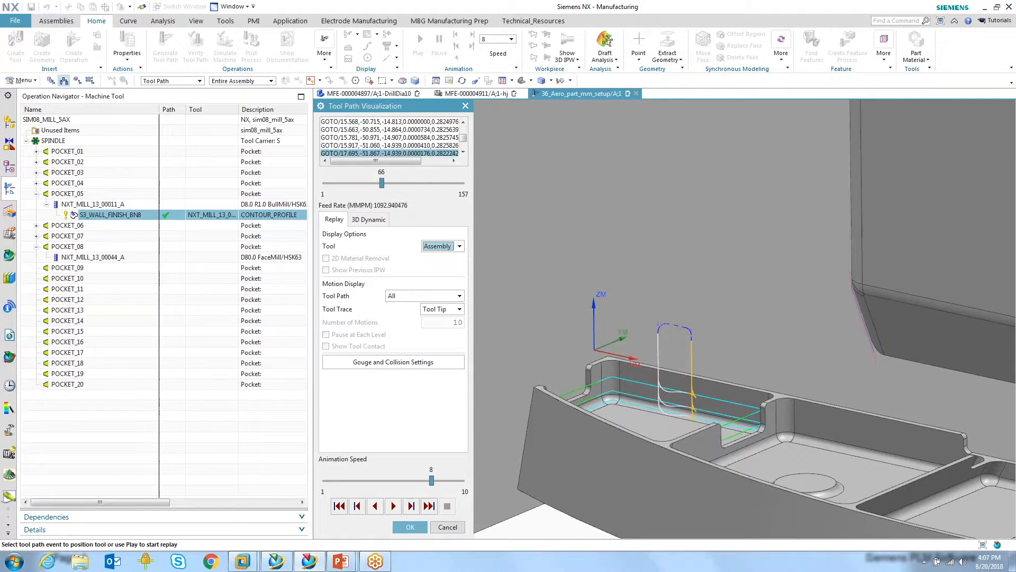
scroll(753, 318, down, 1)
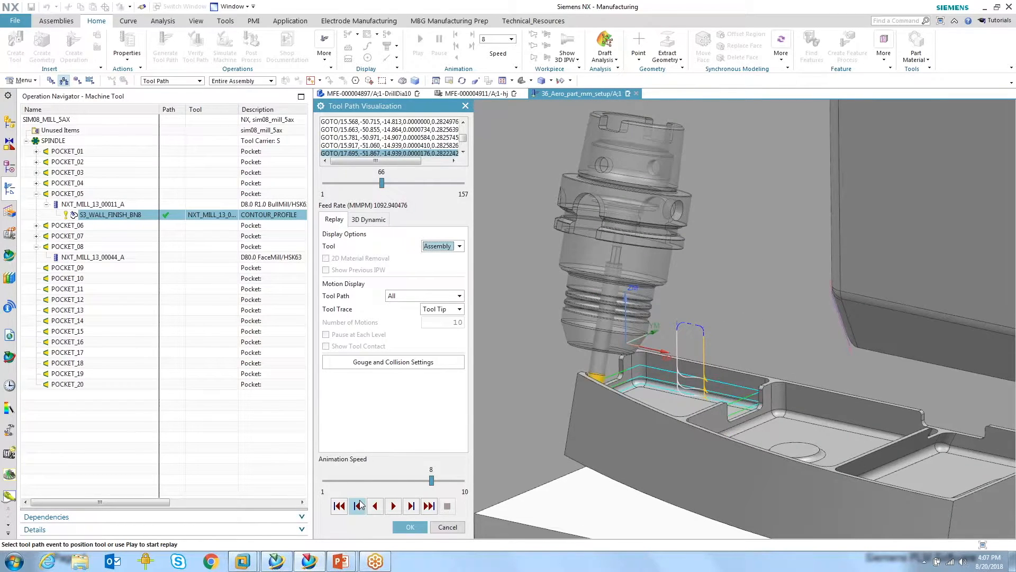
click(354, 480)
click(355, 481)
click(348, 481)
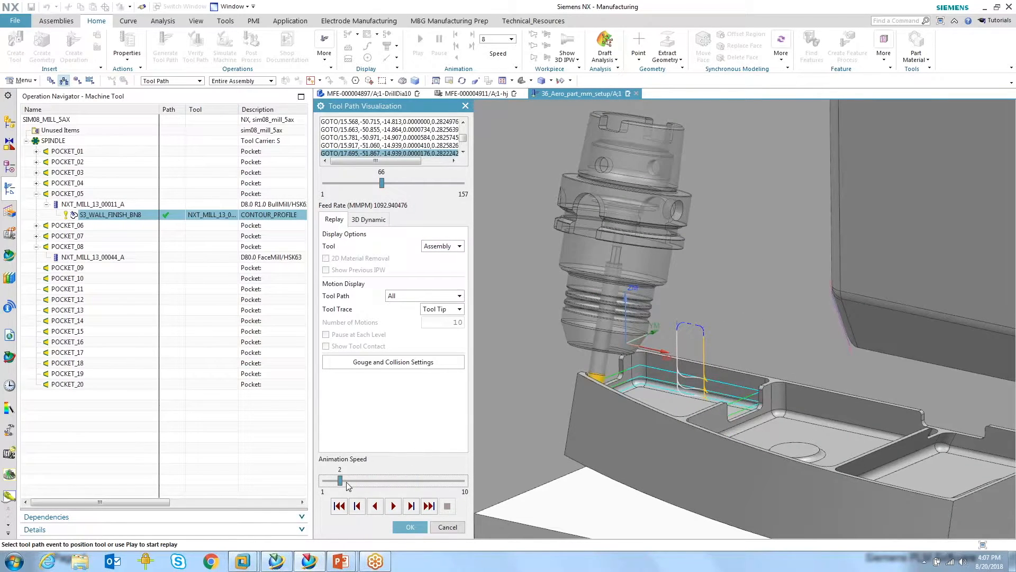
click(349, 481)
click(393, 505)
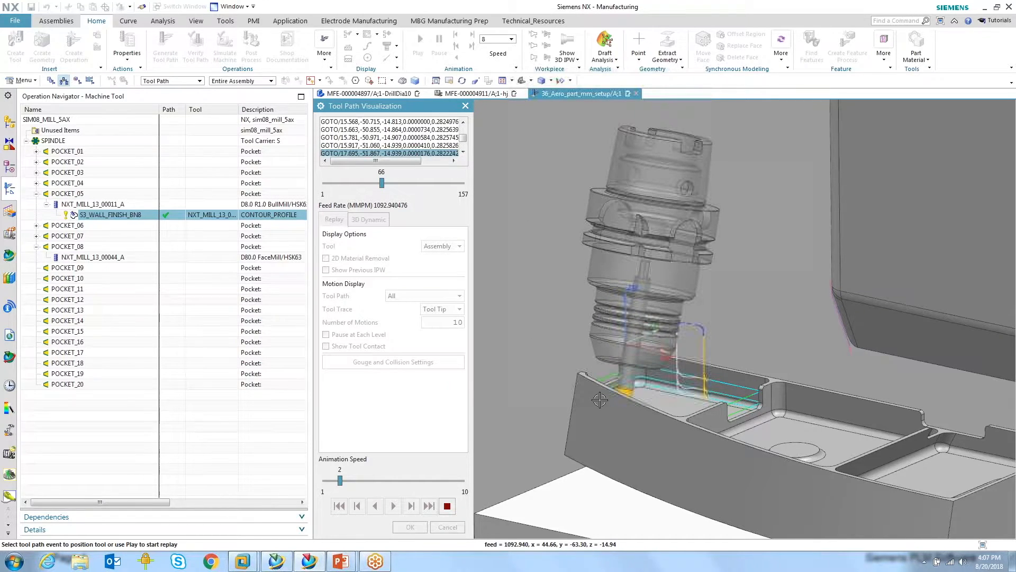
click(443, 529)
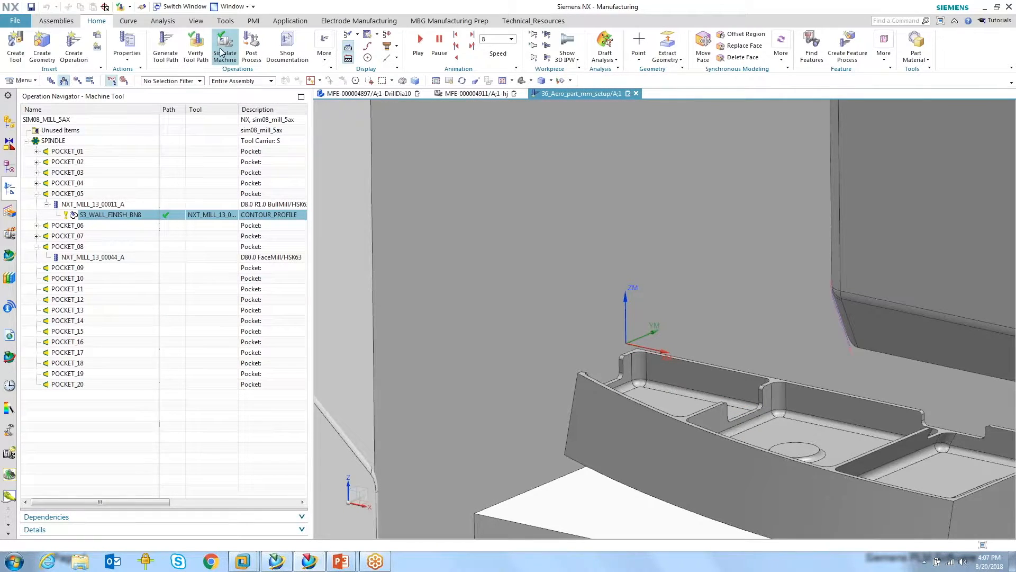
Start the machine simulation of S3_WALL_FINISH_BN8 and set its visualization to tool path simulation.
click(224, 55)
click(433, 410)
click(426, 428)
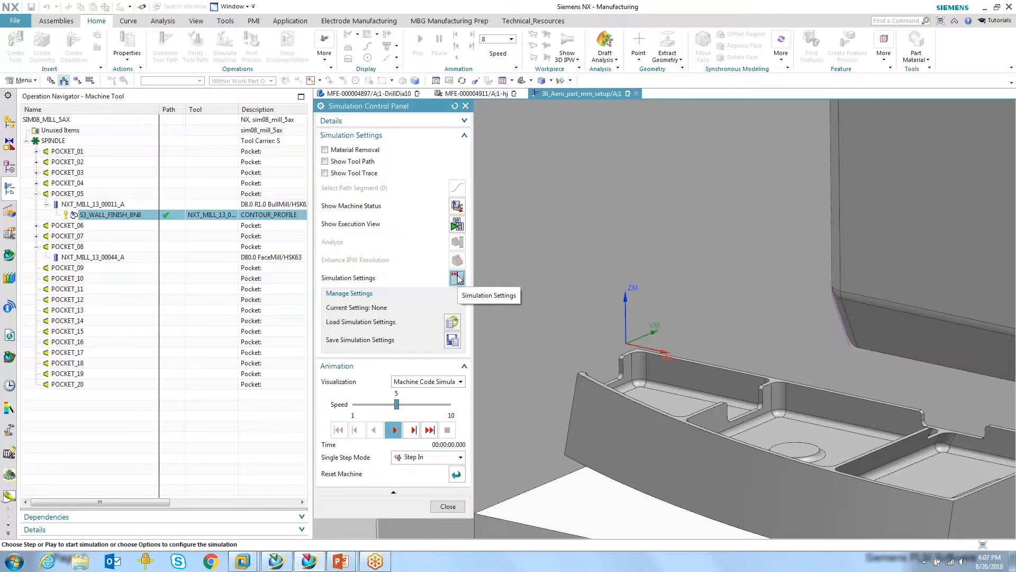
click(456, 224)
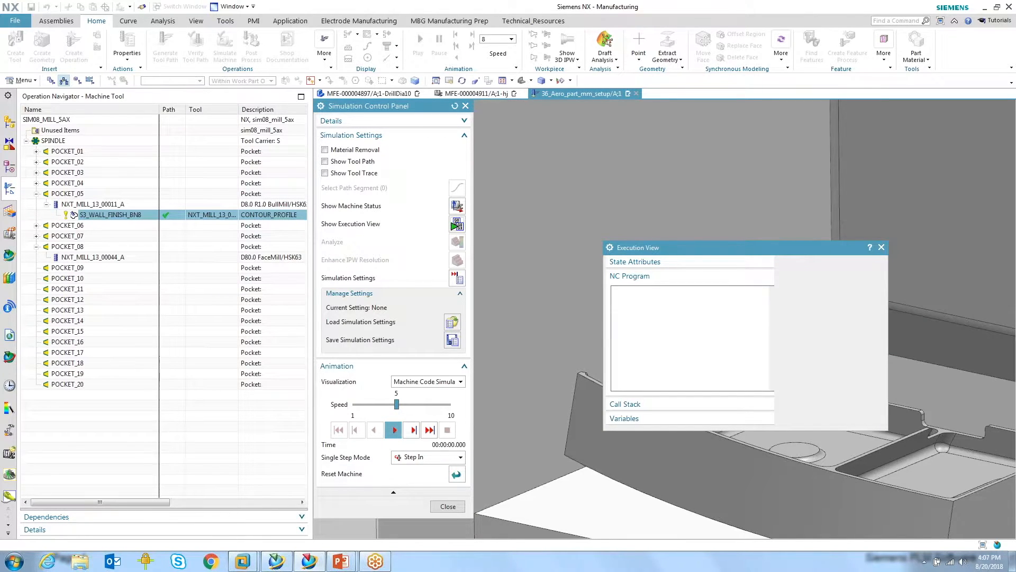
click(429, 381)
click(423, 402)
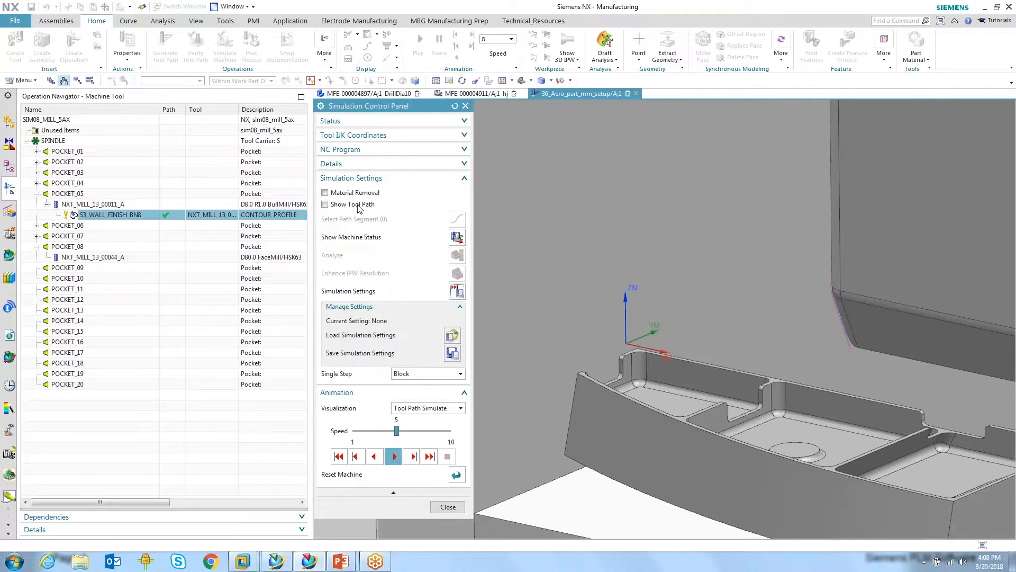
Run the machine simulation of the wall finishing operation with the full machine and fixture in view, and close it.
click(412, 456)
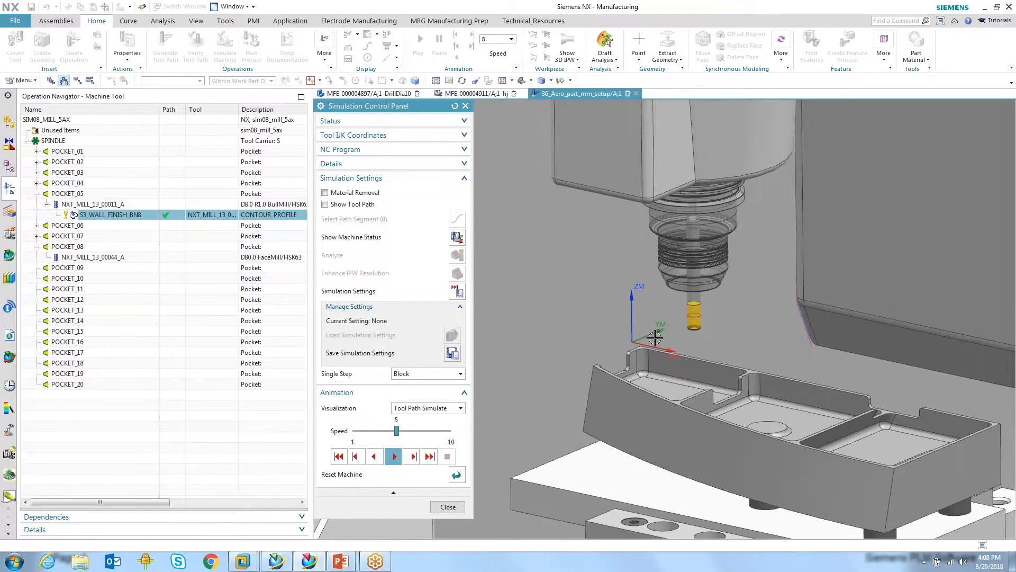
scroll(655, 337, down, 5)
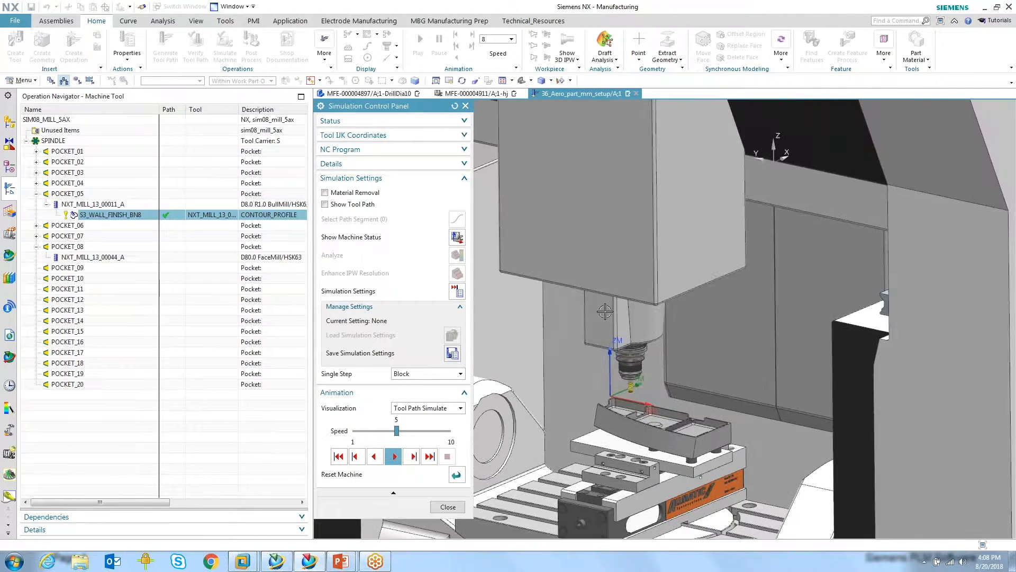
scroll(605, 312, up, 2)
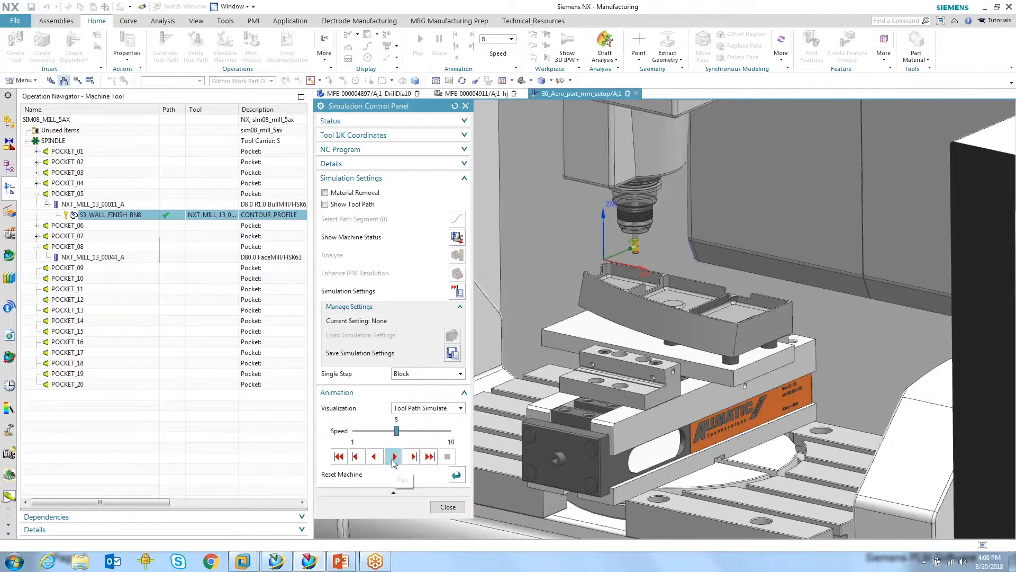
click(394, 457)
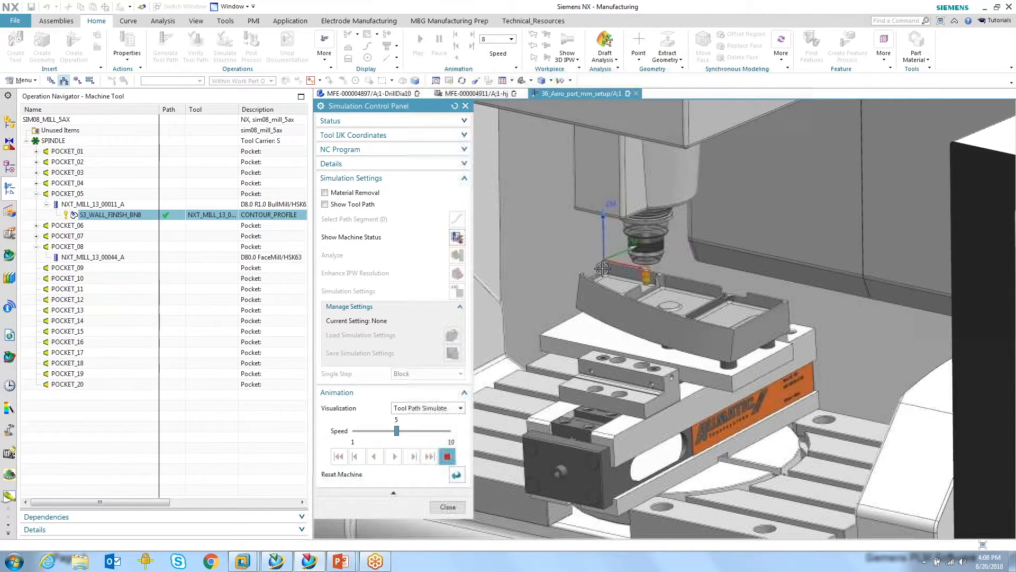
click(448, 506)
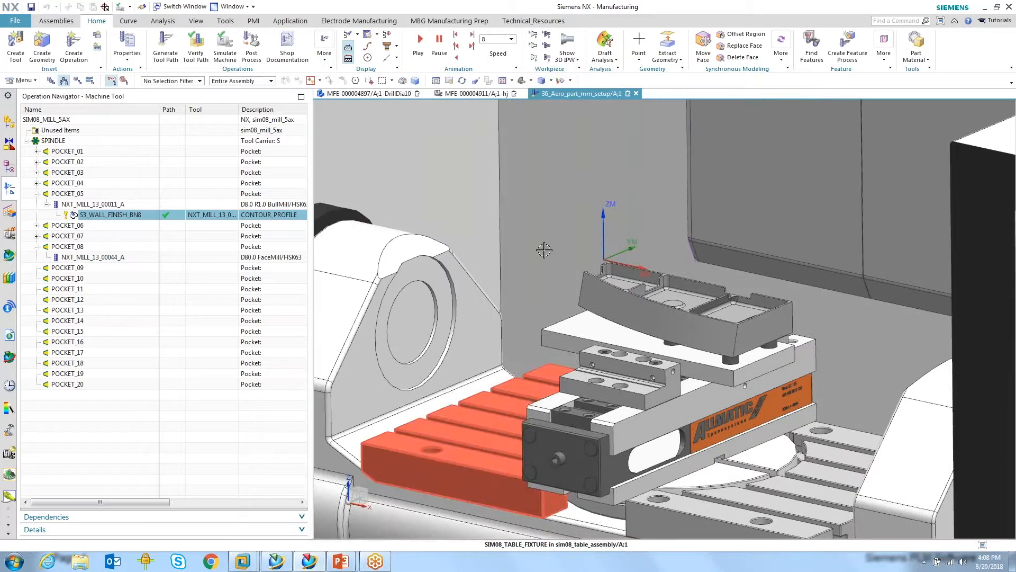
Switch to the open face mill assembly part MFE-000004911/A.
click(469, 94)
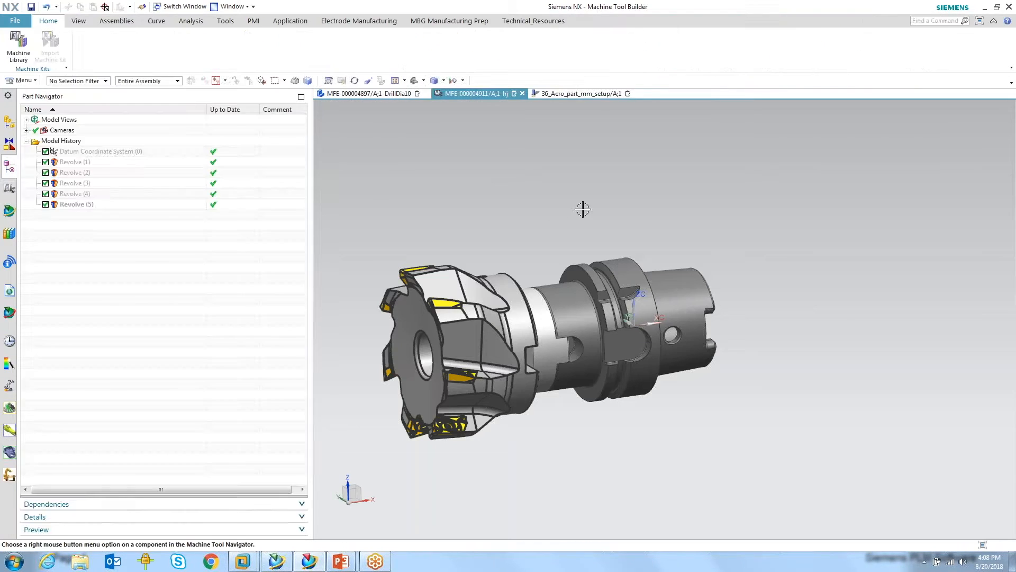
Switch to the DrillDia10 part and examine its Cylinder, Datum Plane, Chamfer and Split Body features one by one in the model.
click(375, 95)
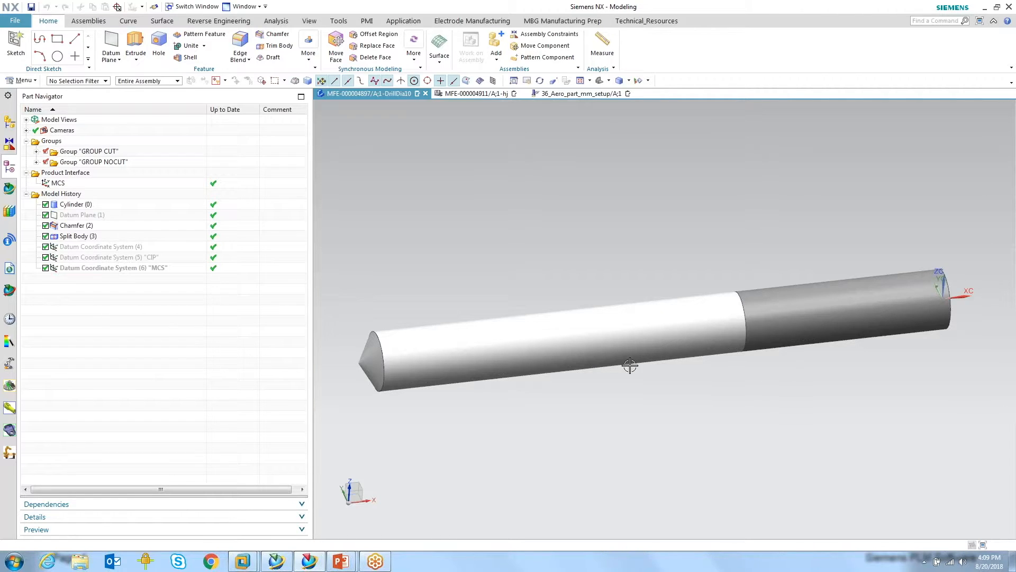
click(529, 363)
click(66, 206)
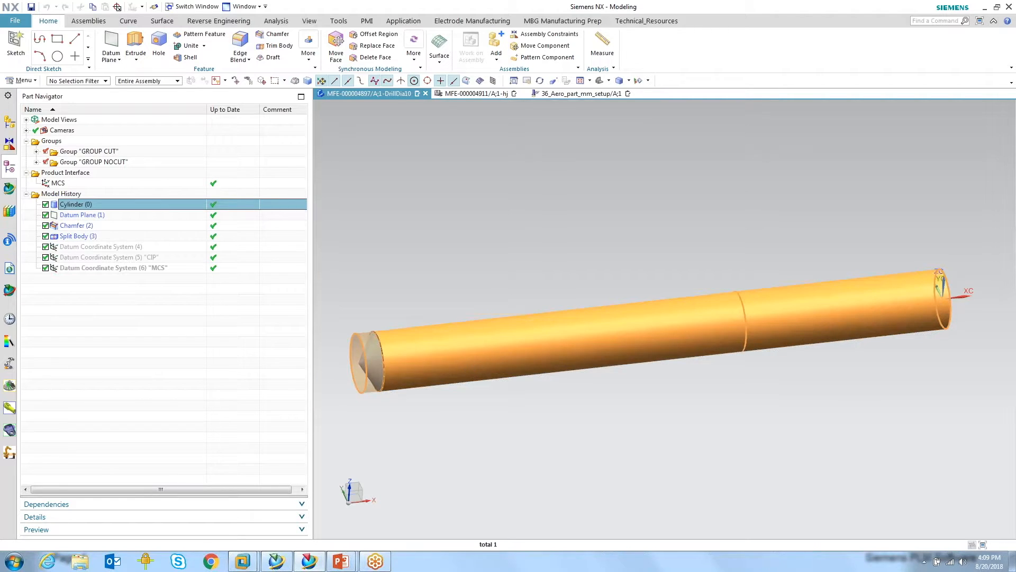
click(79, 217)
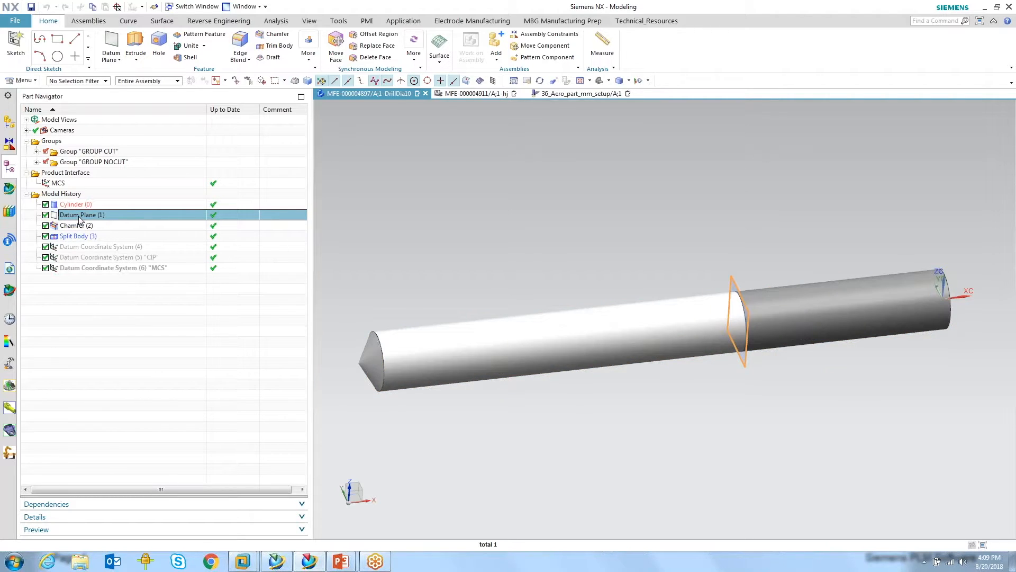
click(127, 227)
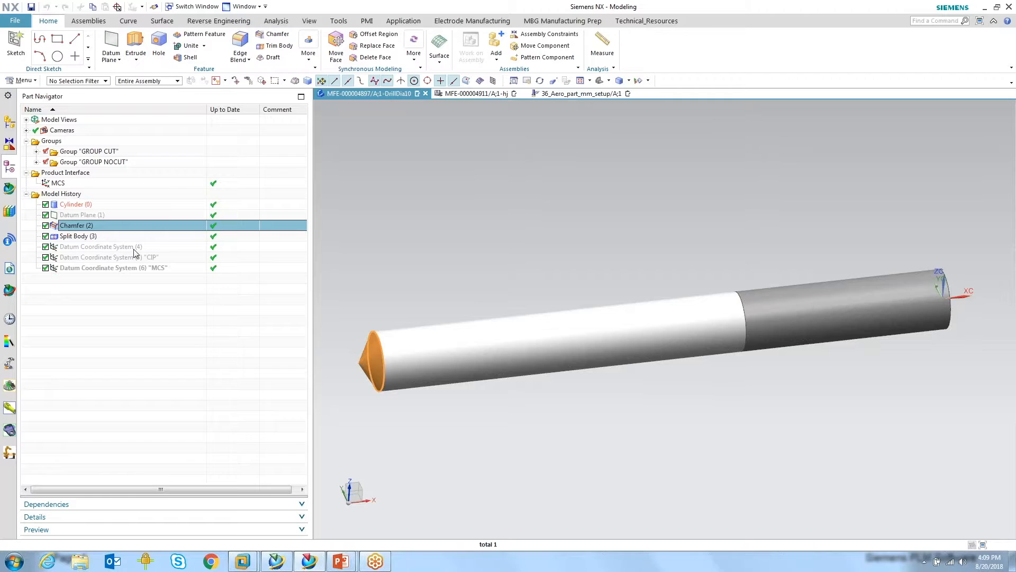
scroll(366, 371, up, 8)
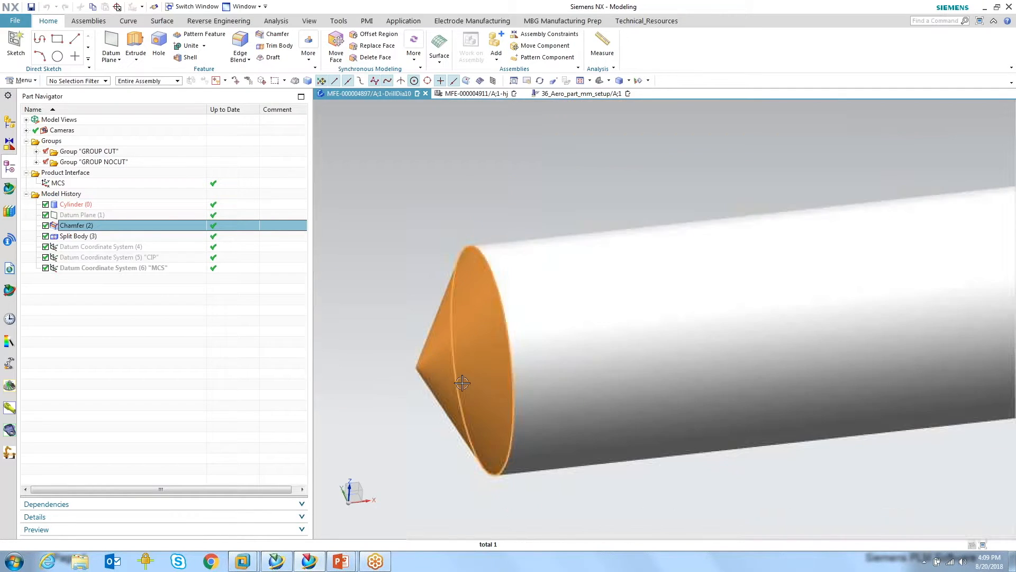
scroll(455, 378, down, 6)
scroll(358, 303, down, 2)
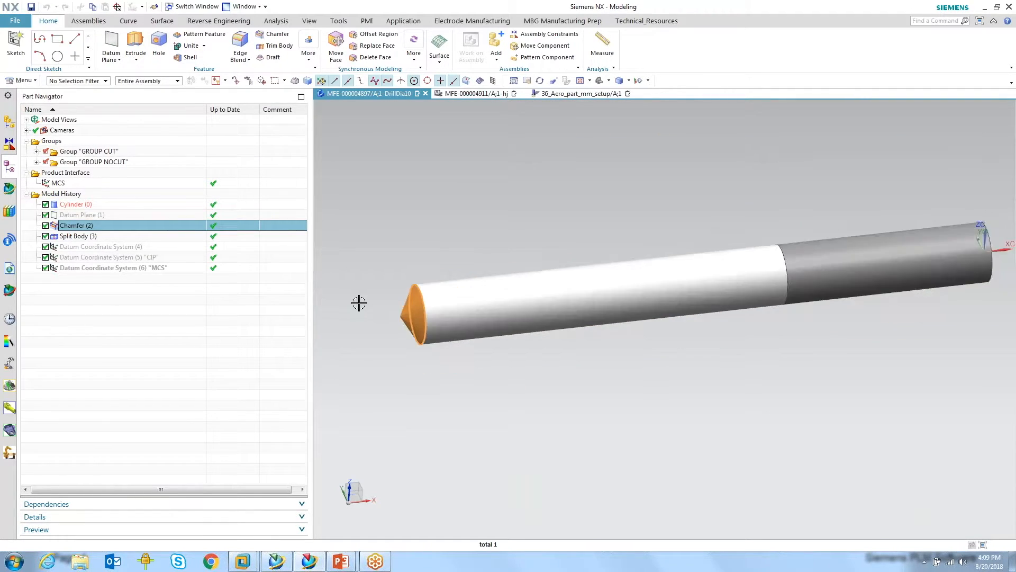
click(130, 237)
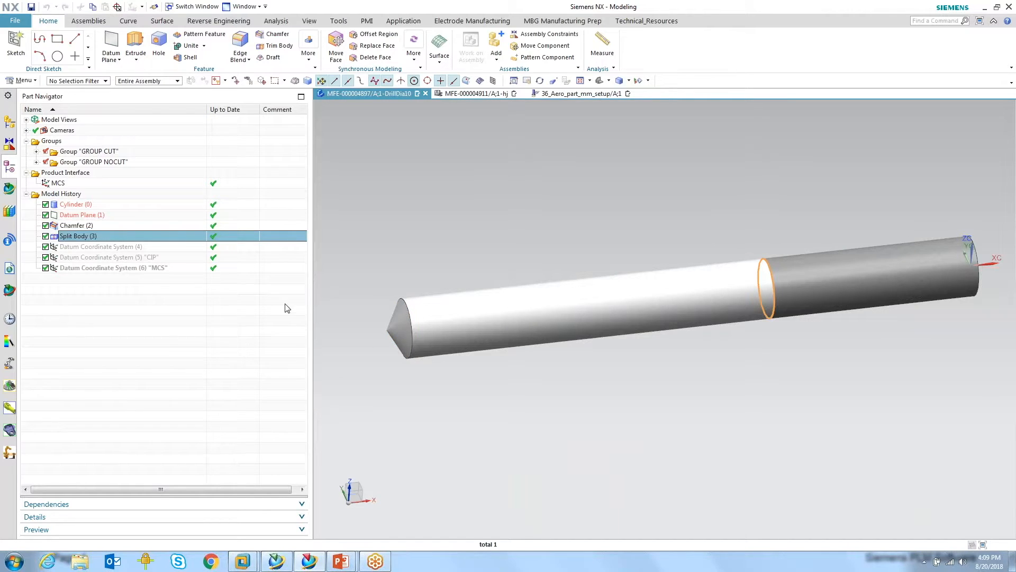
scroll(380, 360, down, 1)
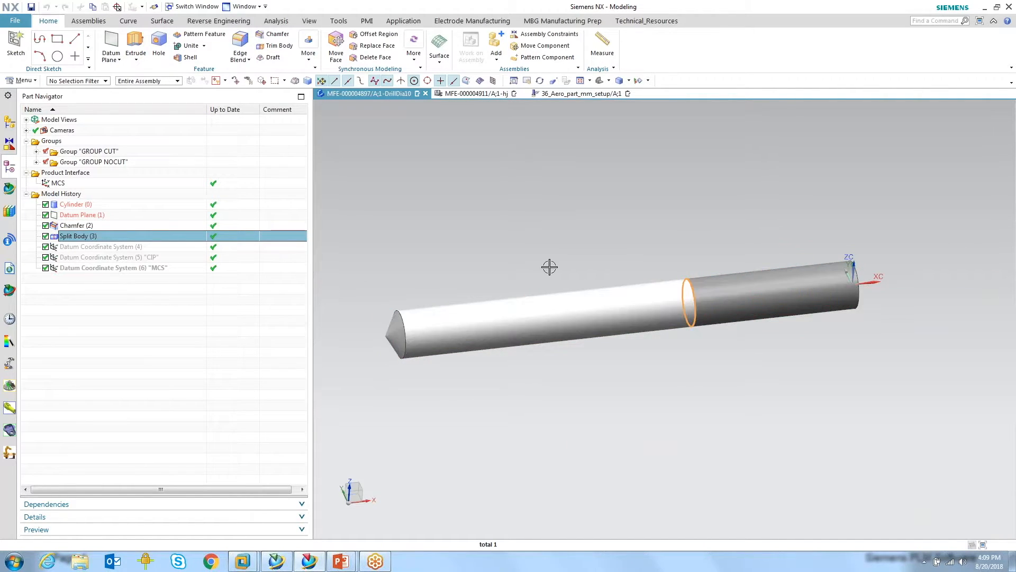
click(641, 375)
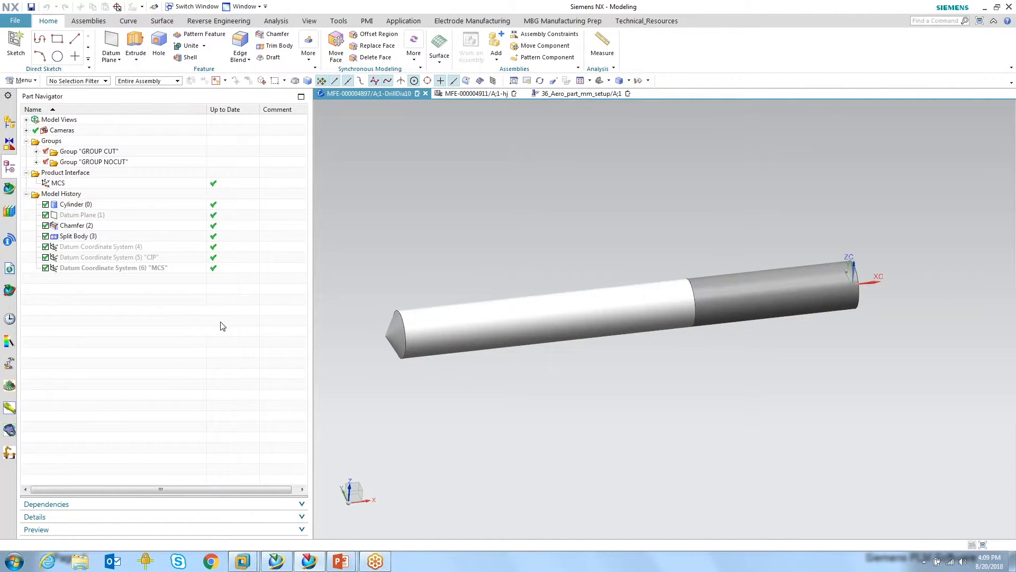
Highlight the drill's CIP and MCS datum coordinate systems to check their locations, and clear the selection.
click(115, 257)
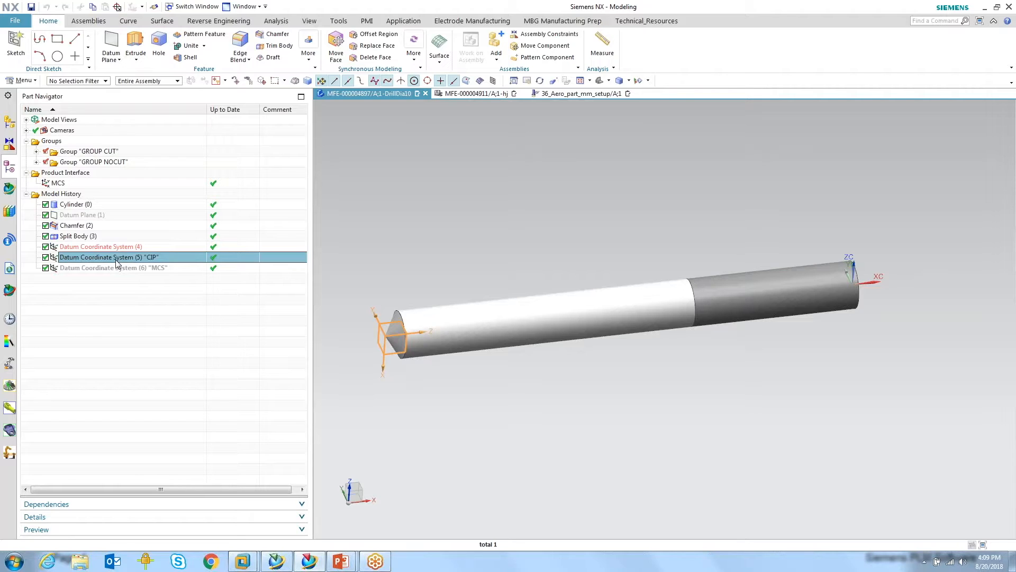
click(119, 269)
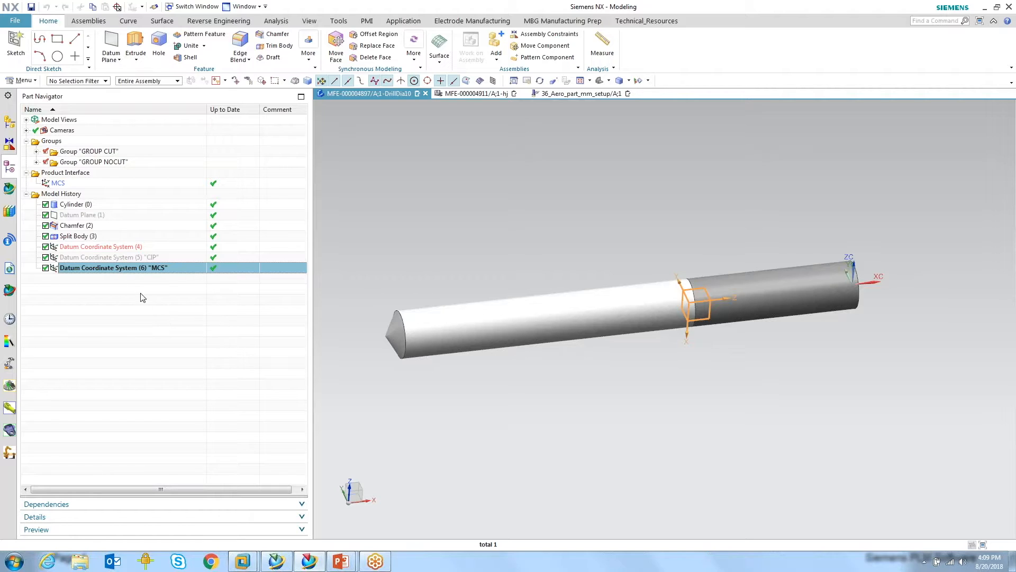
key(Escape)
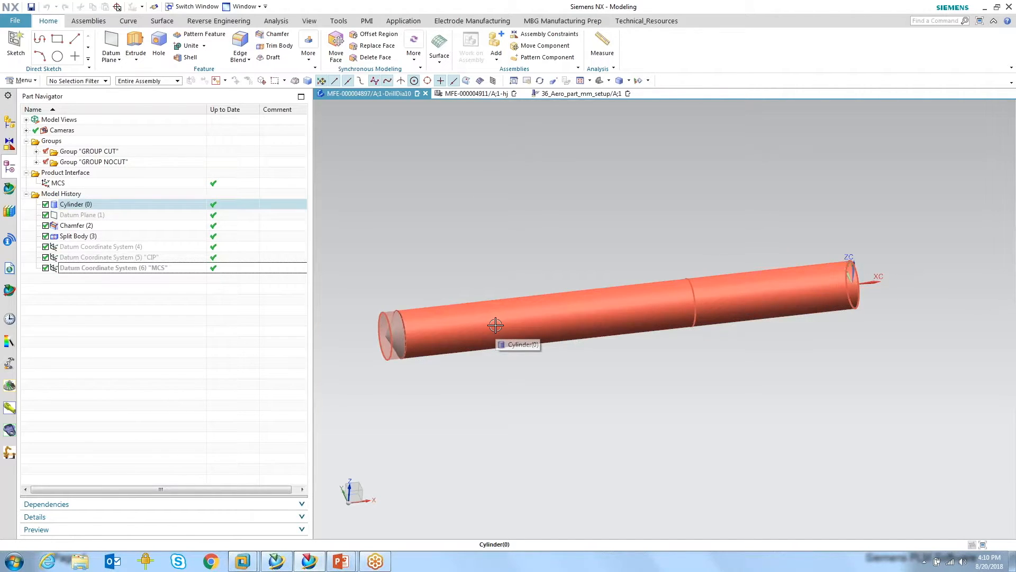
click(417, 159)
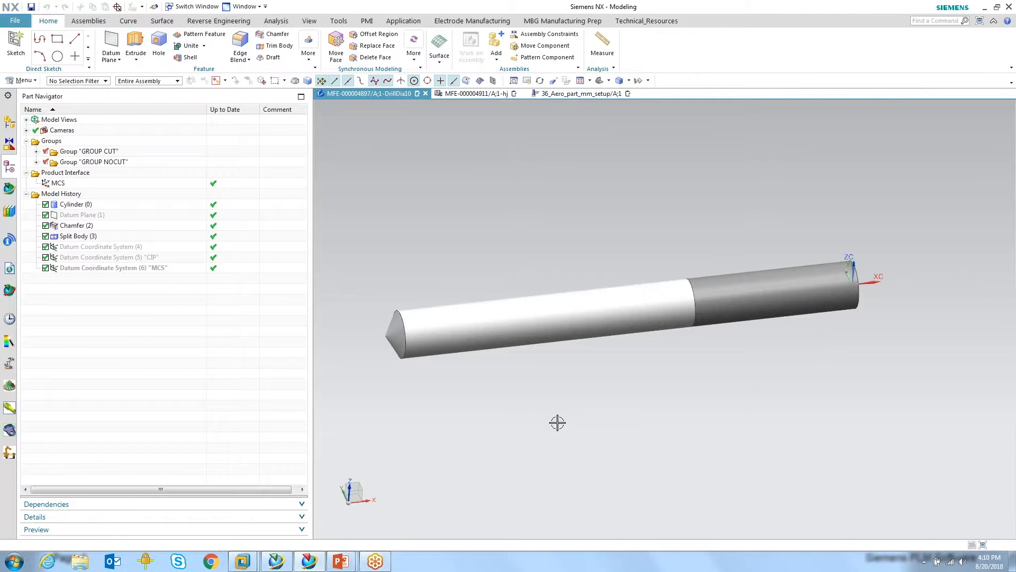
Expand GROUP CUT and GROUP NOCUT to inspect the solid bodies they hold, and recheck the CIP coordinate system.
click(80, 153)
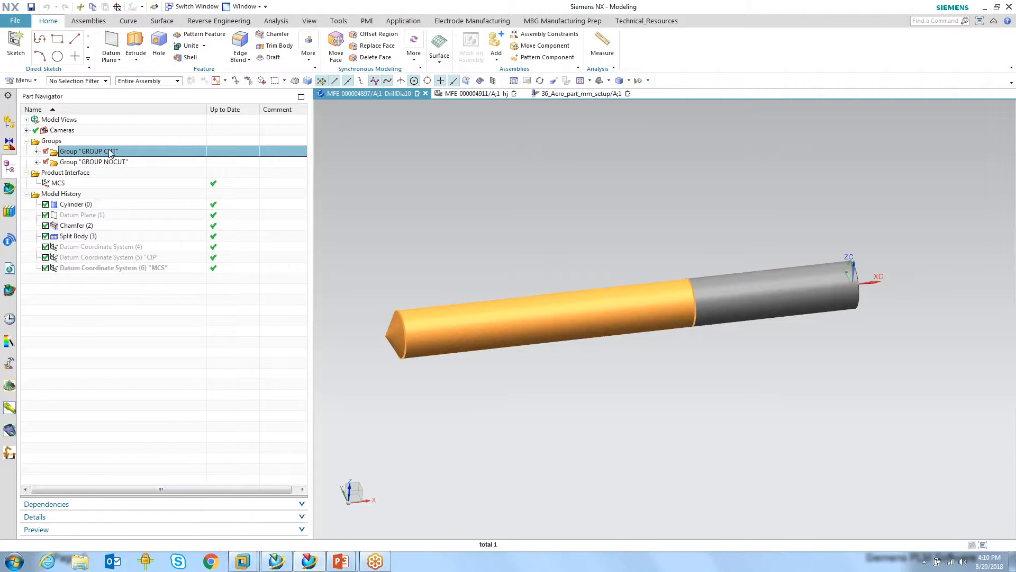
click(102, 163)
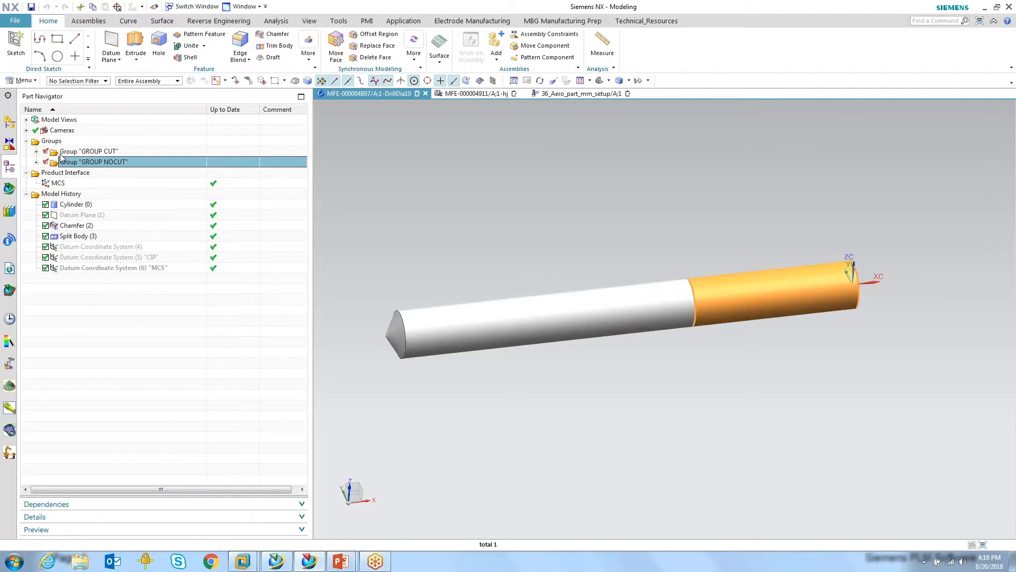
click(36, 151)
click(36, 172)
click(100, 181)
click(102, 153)
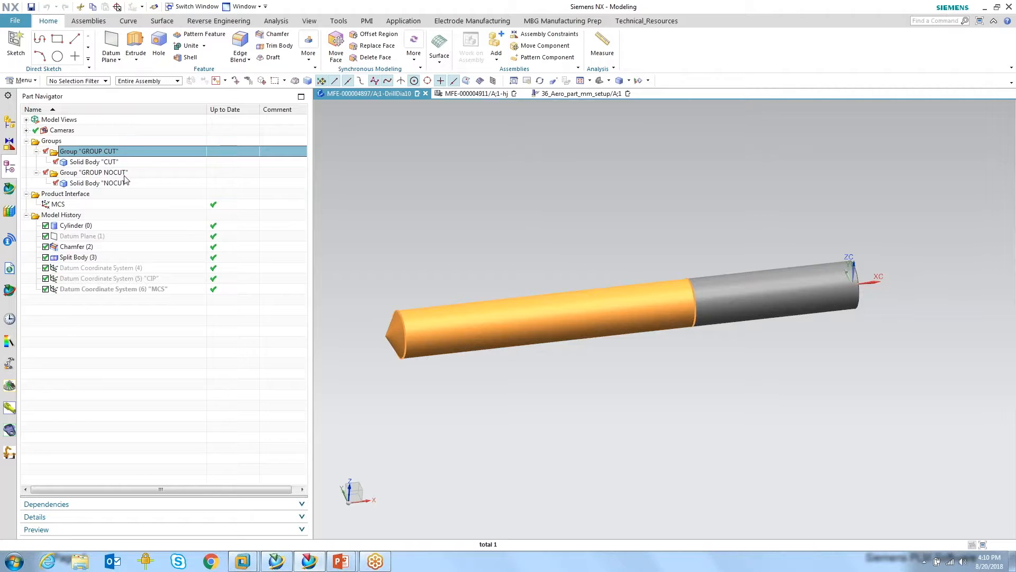
click(126, 175)
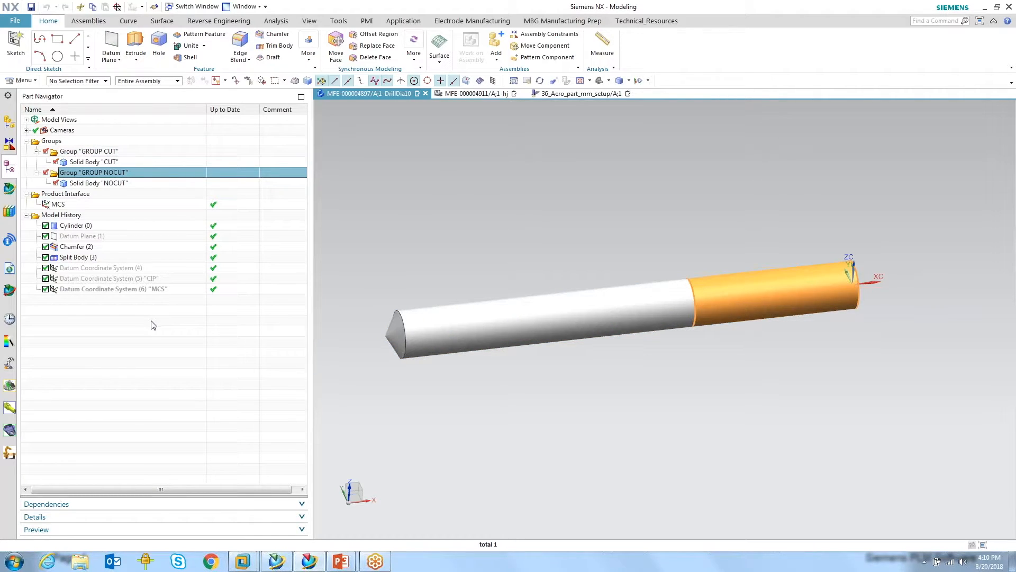
click(159, 279)
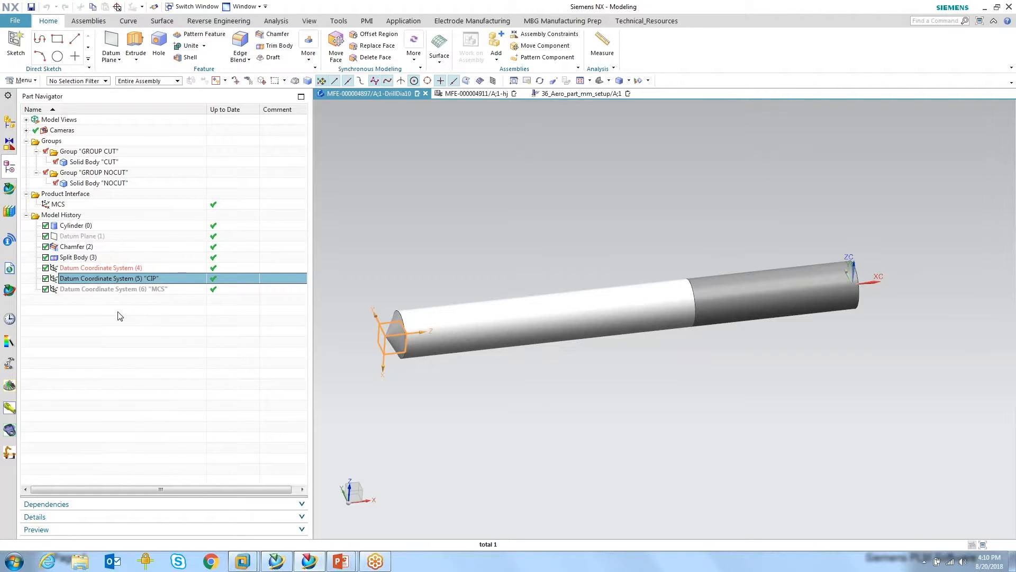
key(ctrl+b)
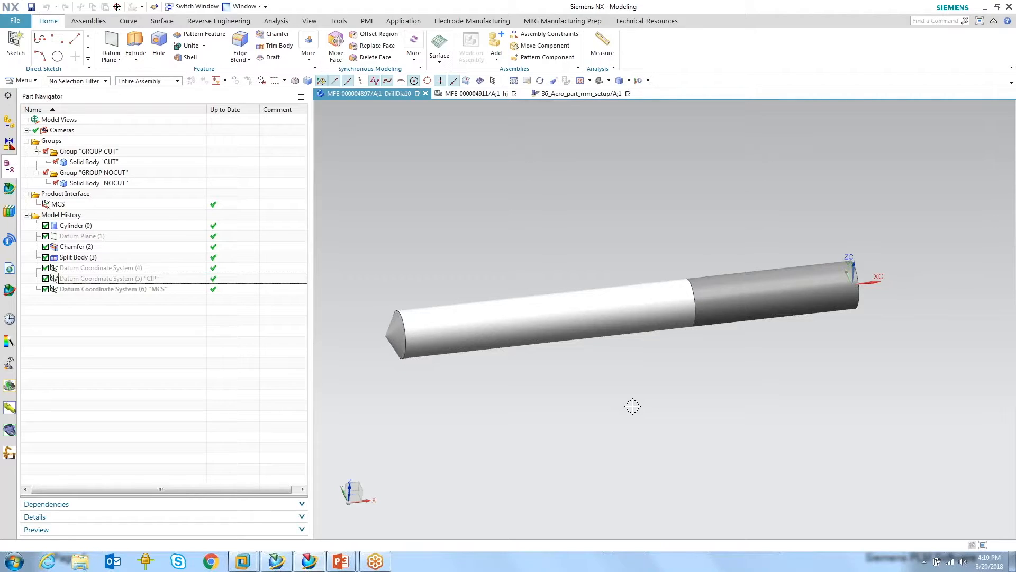
Compare the MFE-000004911/A face mill assembly with the DrillDia10 part, ending on a closer view of the face mill.
click(479, 93)
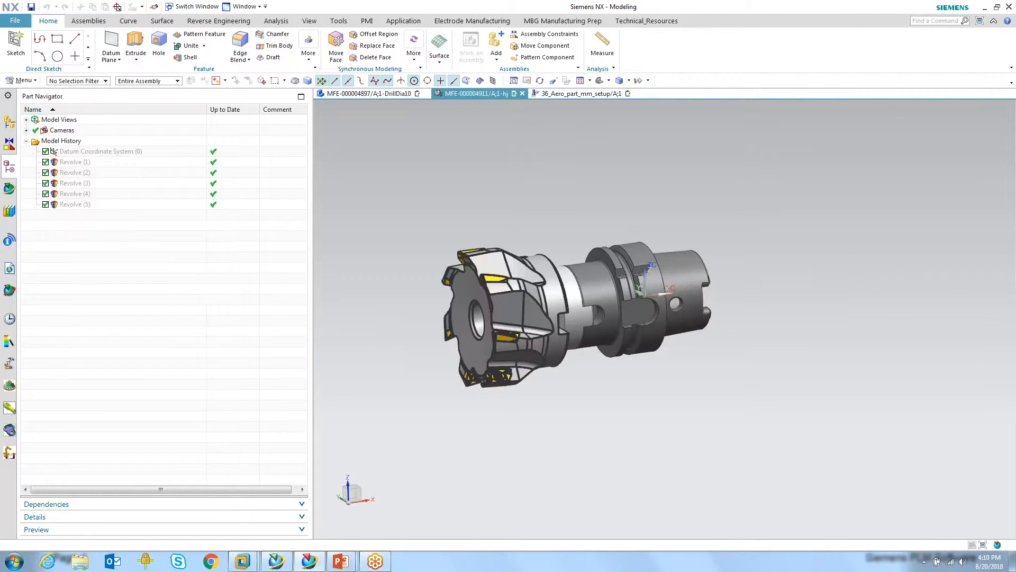
scroll(497, 229, up, 1)
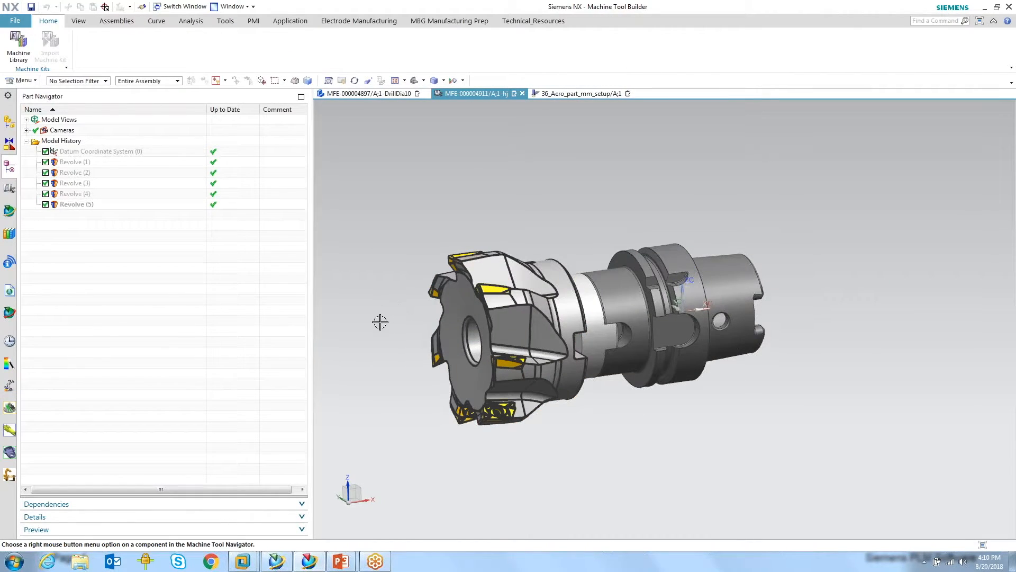
click(389, 98)
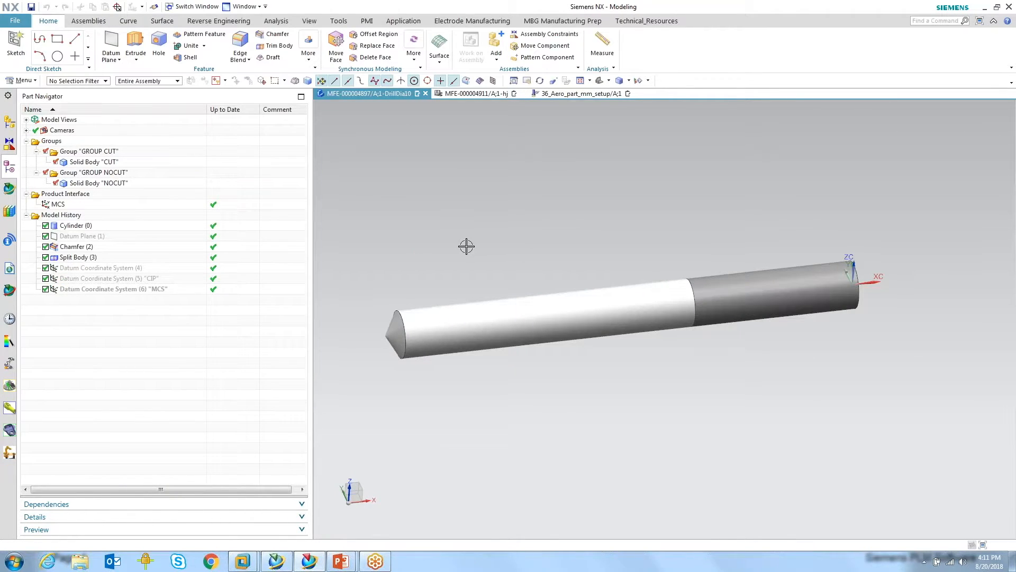
click(466, 93)
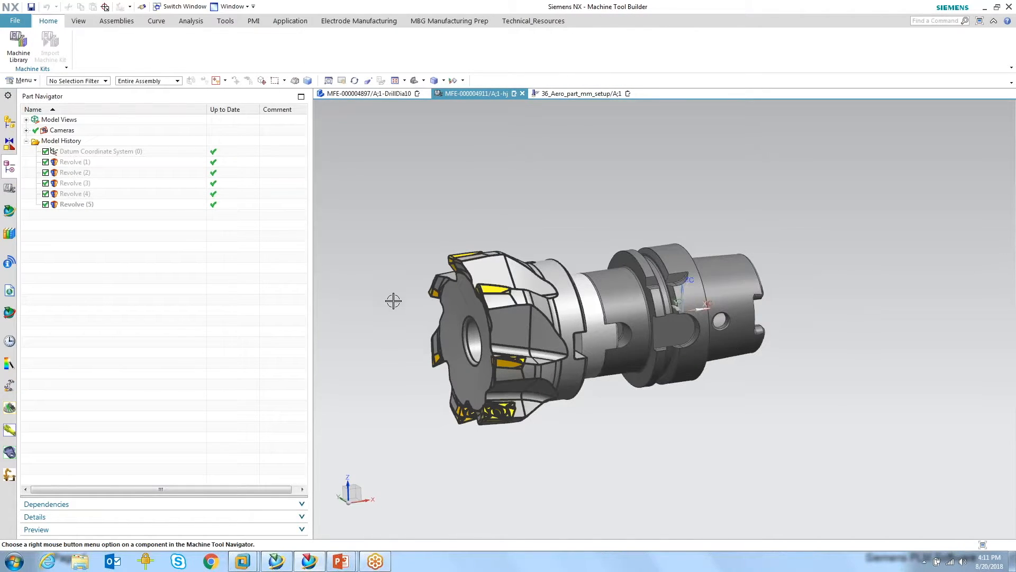
scroll(389, 317, up, 2)
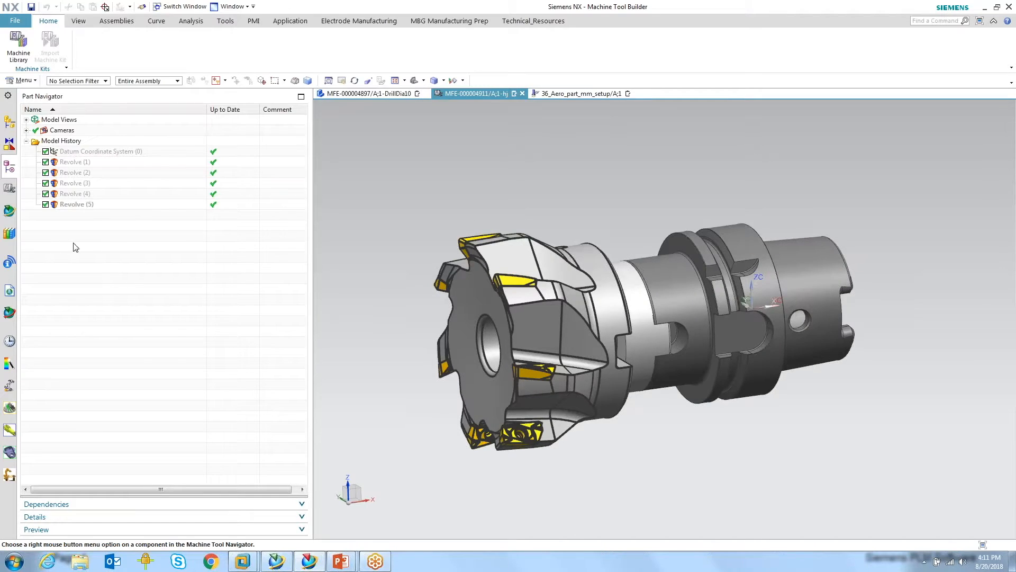
Show the face mill's machine tool component structure and highlight the geometry of CUTTING and NON_CUTTING under TOOL_BASE.
click(9, 188)
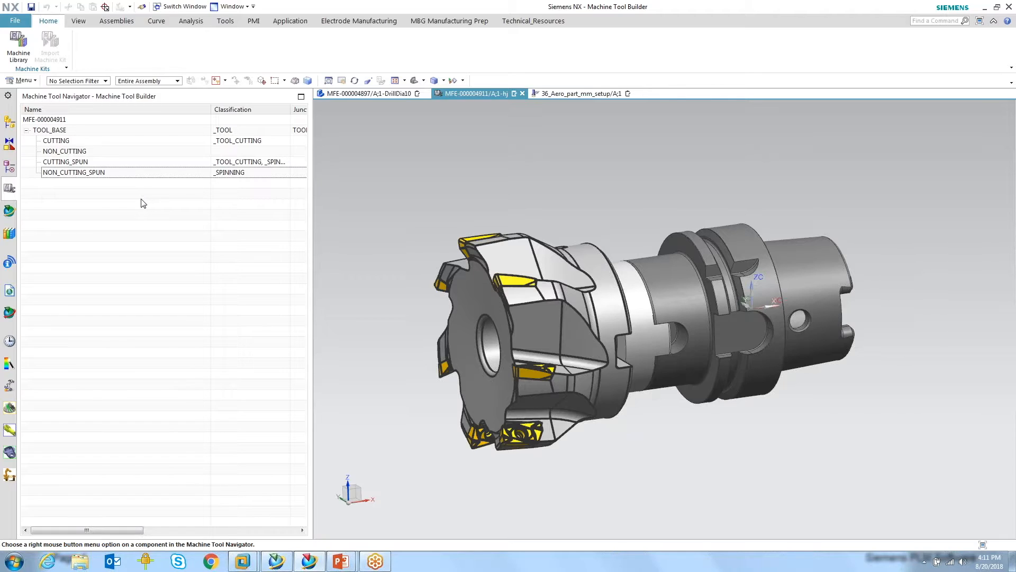
click(76, 141)
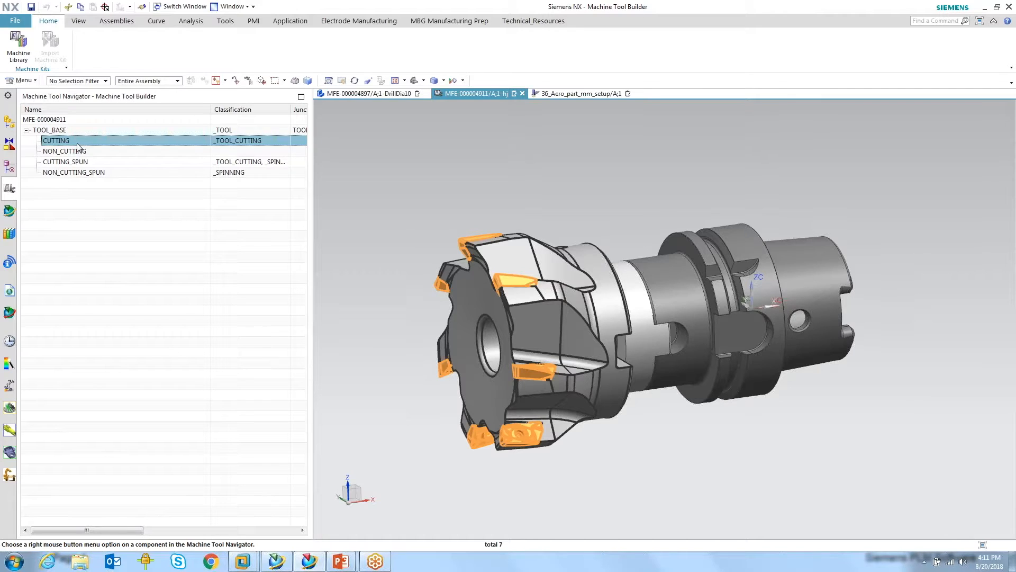
click(87, 253)
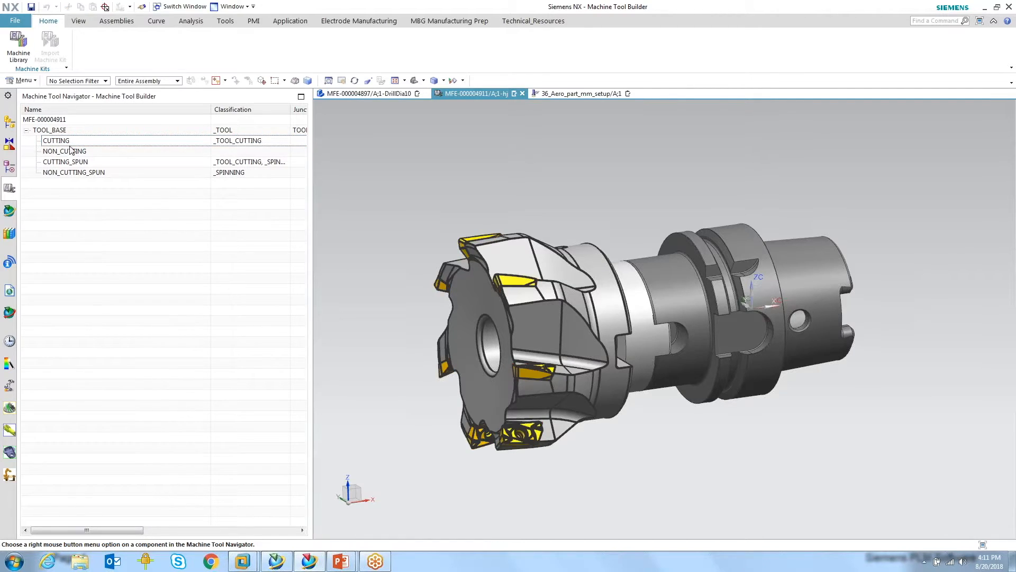
click(75, 153)
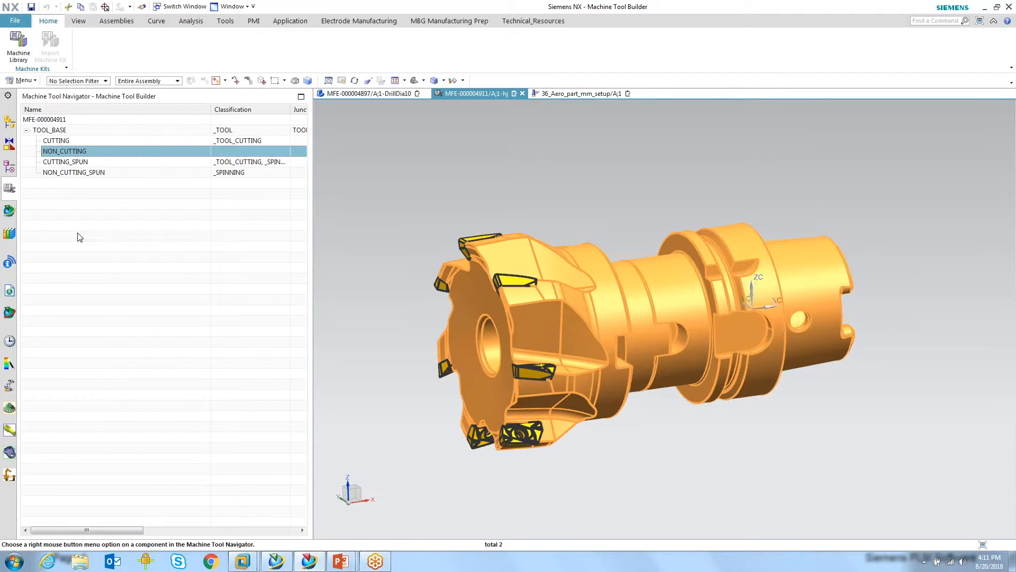
Highlight and compare the spun geometry assigned to CUTTING_SPUN and NON_CUTTING_SPUN on the face mill.
click(75, 163)
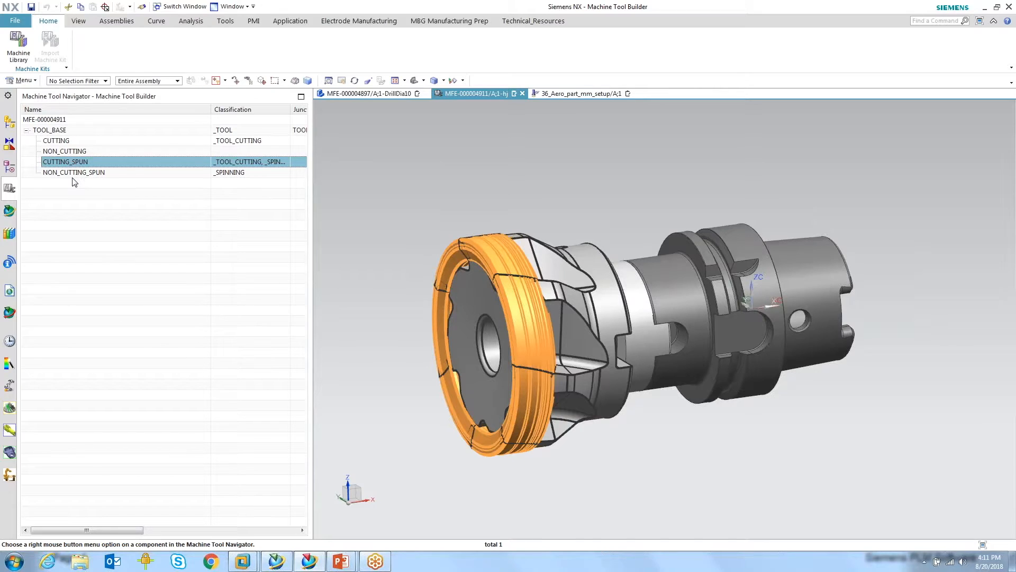
click(77, 175)
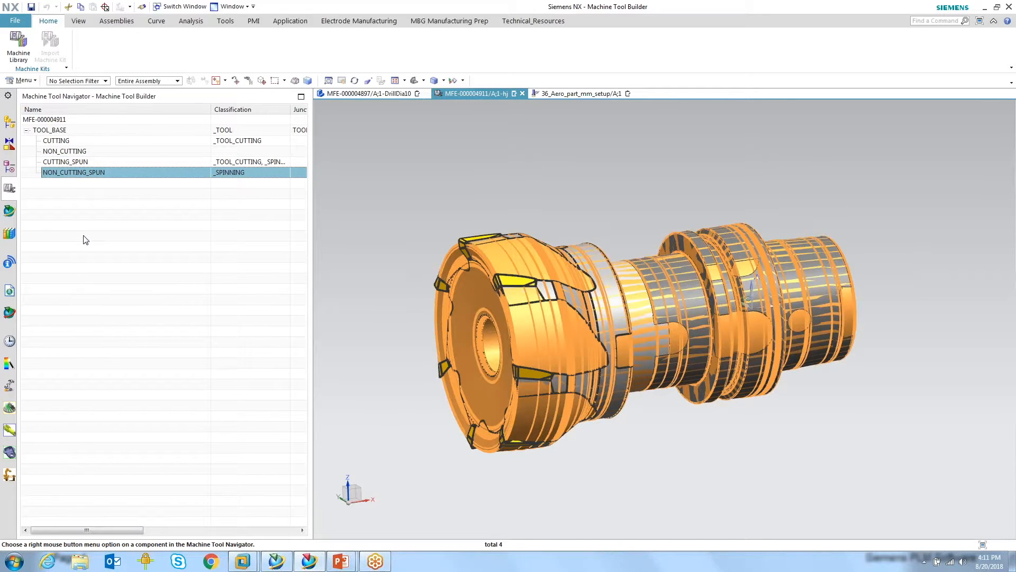
click(78, 164)
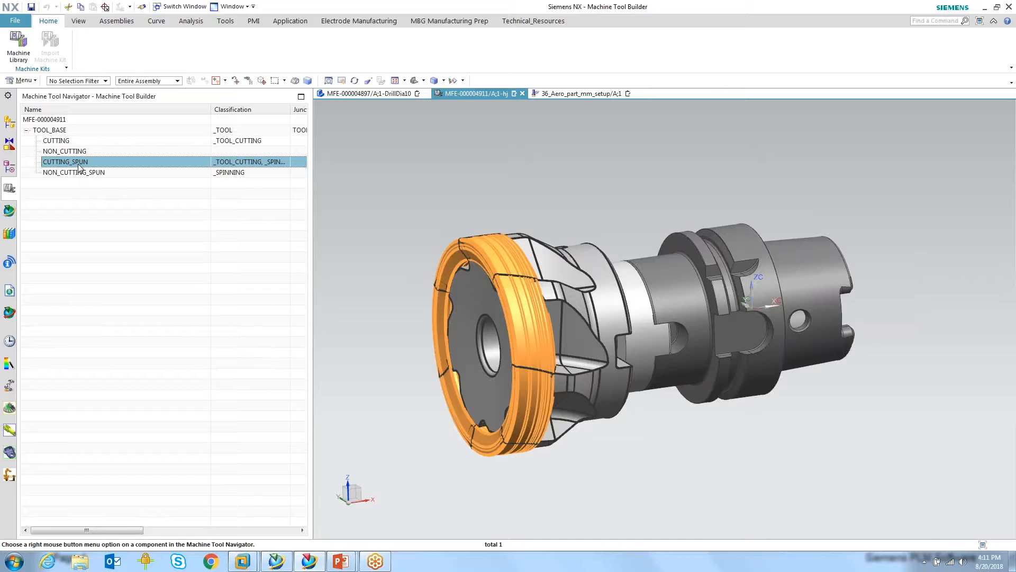
click(105, 172)
click(94, 197)
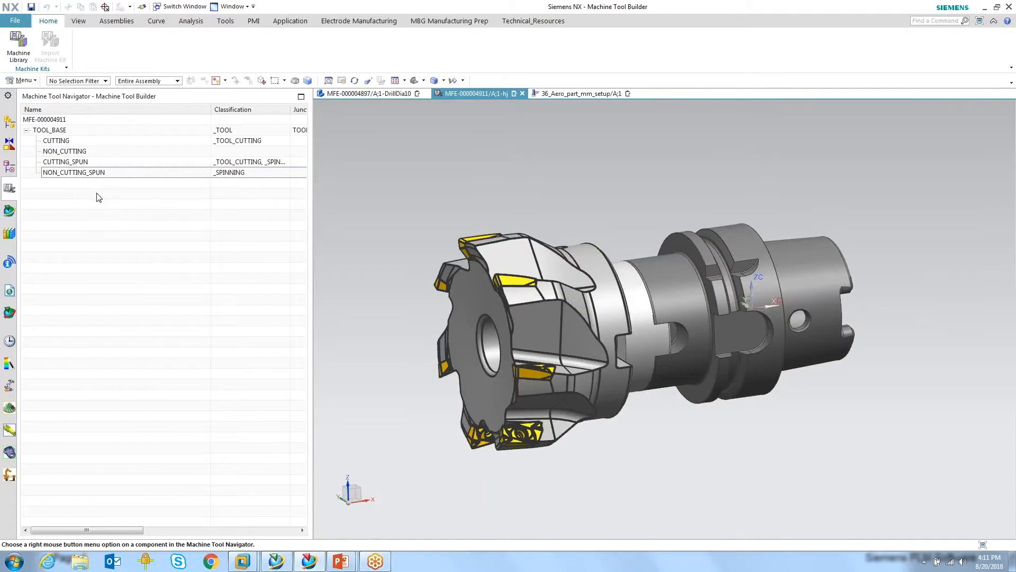
click(124, 165)
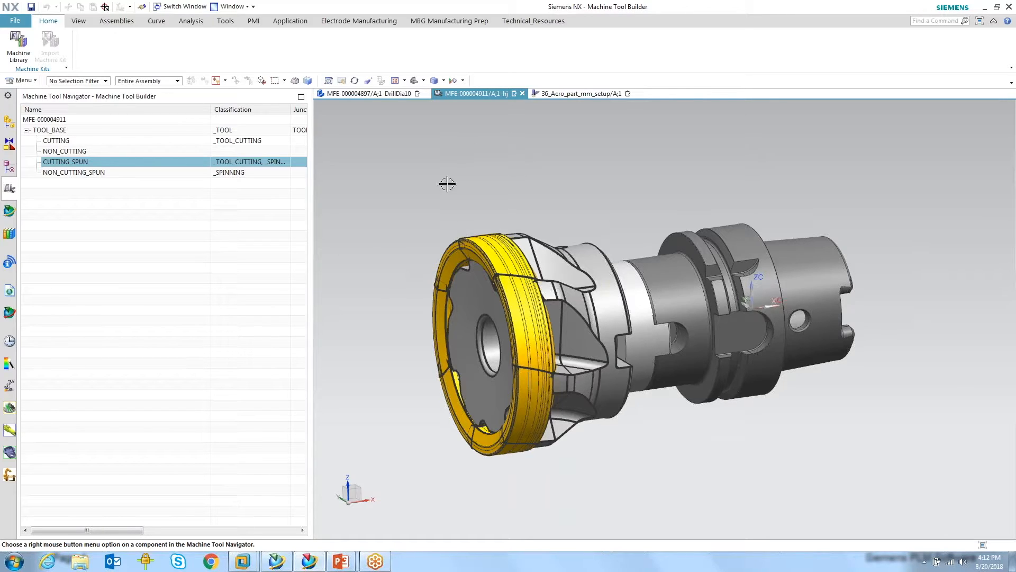
Switch to the running PowerPoint slide show and advance to the "NXCAM + MRL and SFC Highlights" slide.
mouse_move(343, 566)
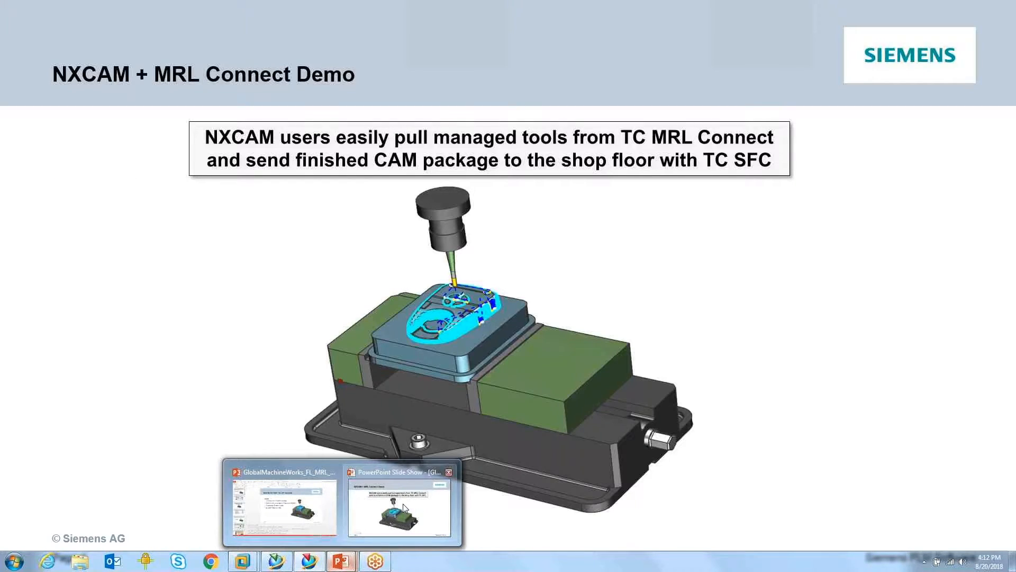
click(402, 503)
click(783, 353)
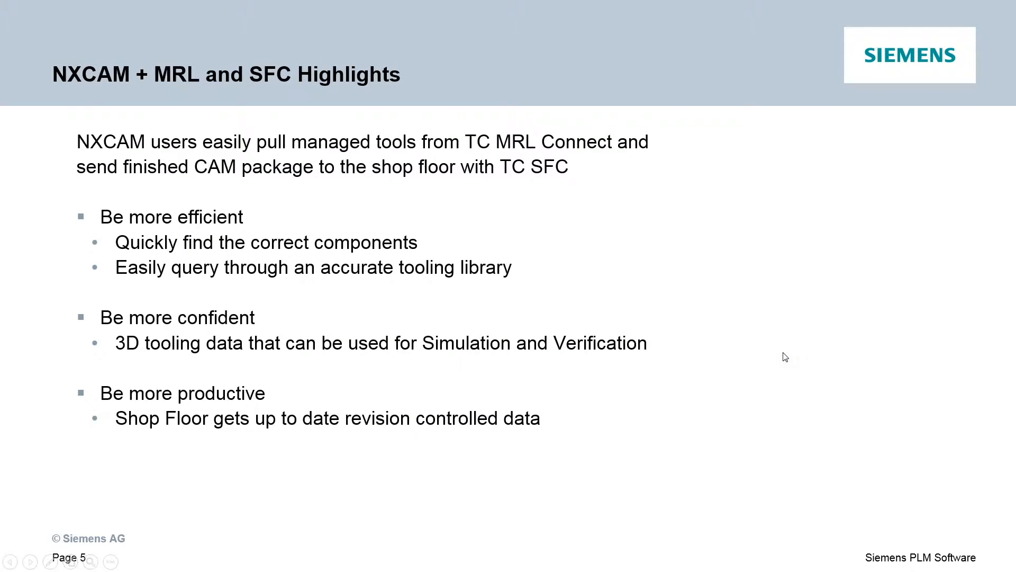
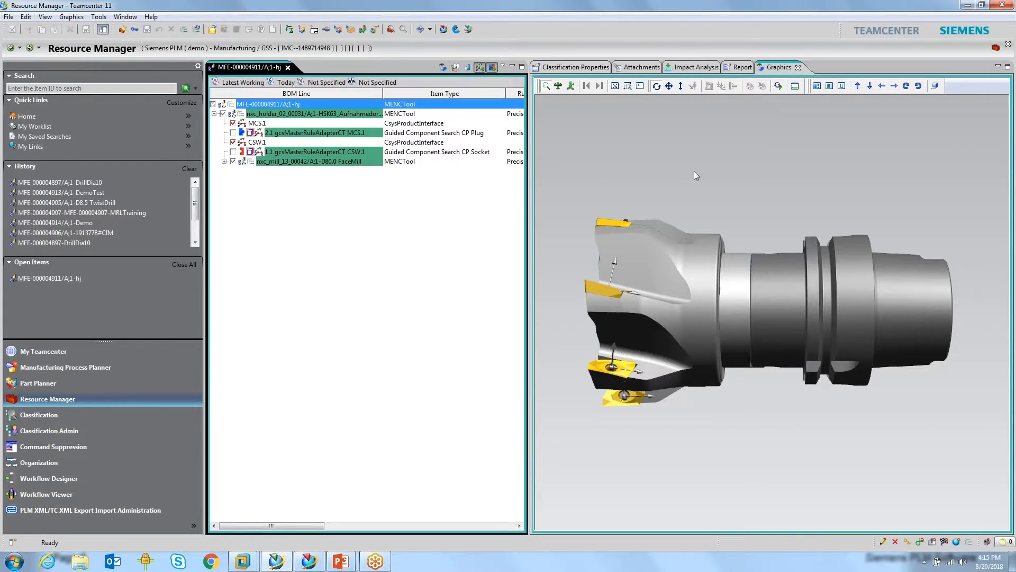
Examine the MFE-000004911/A face mill in 3D and the (-X) Setup dimension diagram in its classification properties.
click(707, 165)
drag(602, 154, 670, 218)
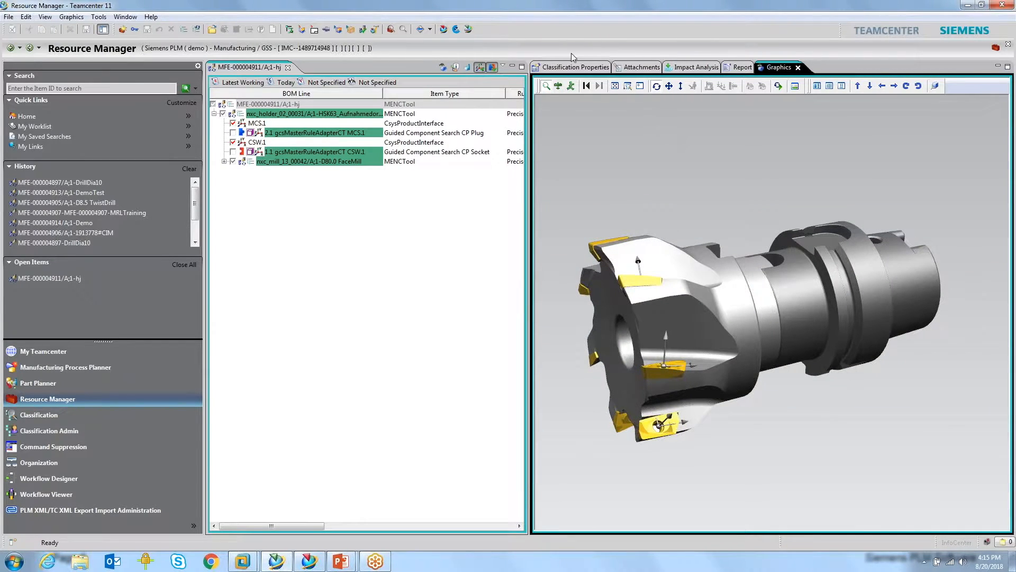
click(568, 71)
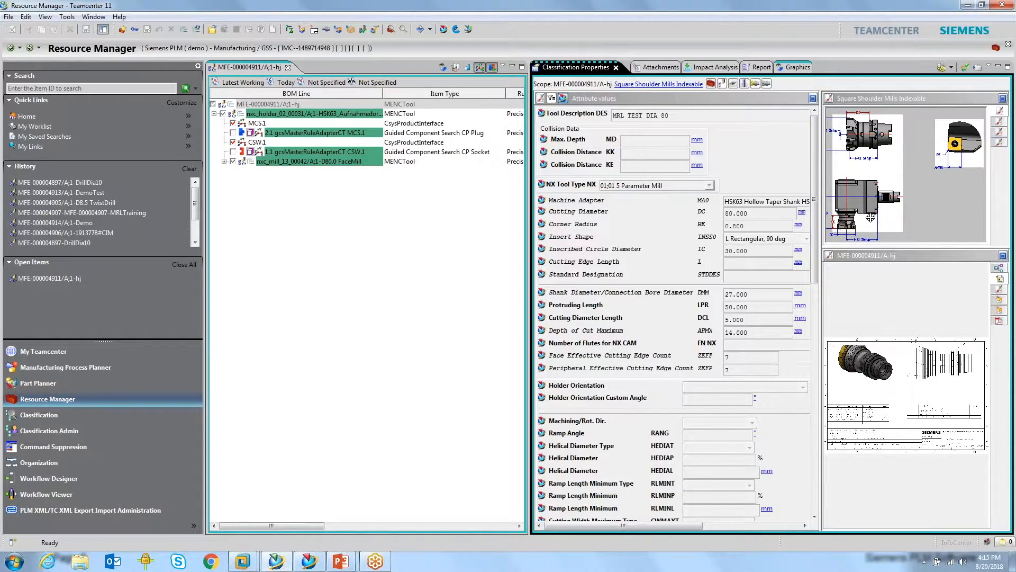
drag(875, 161, 893, 162)
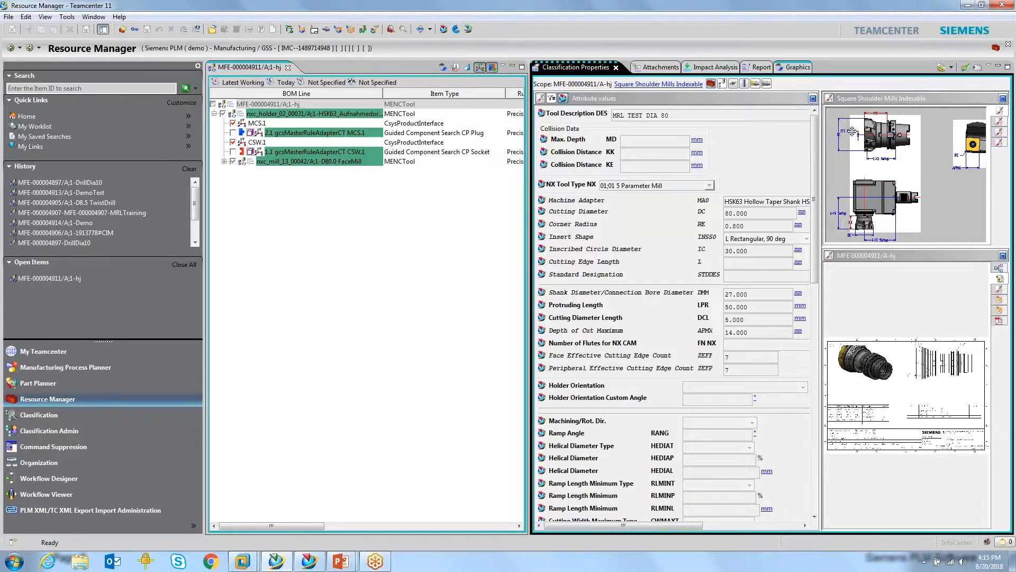
scroll(873, 148, up, 5)
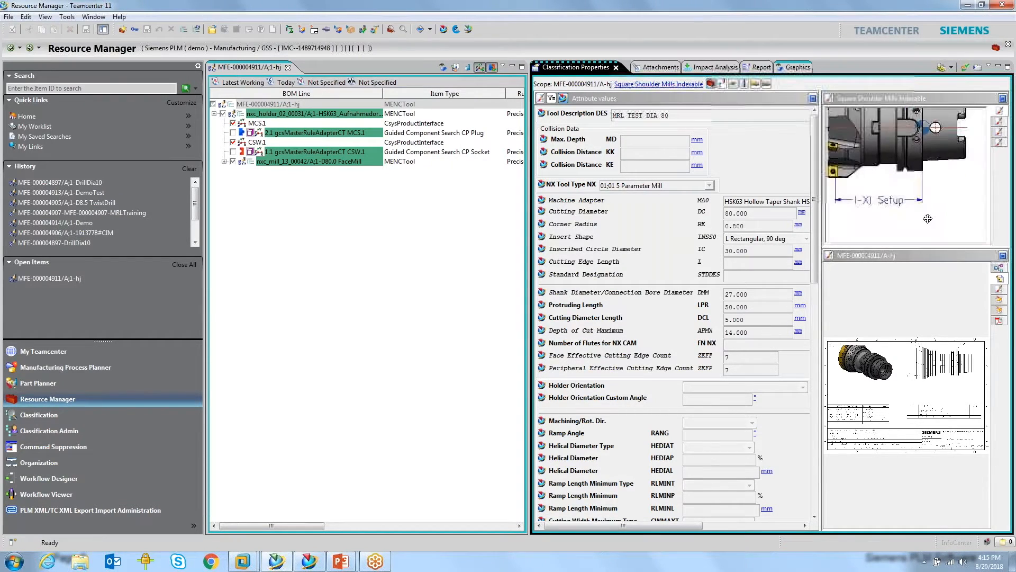
drag(888, 182, 895, 195)
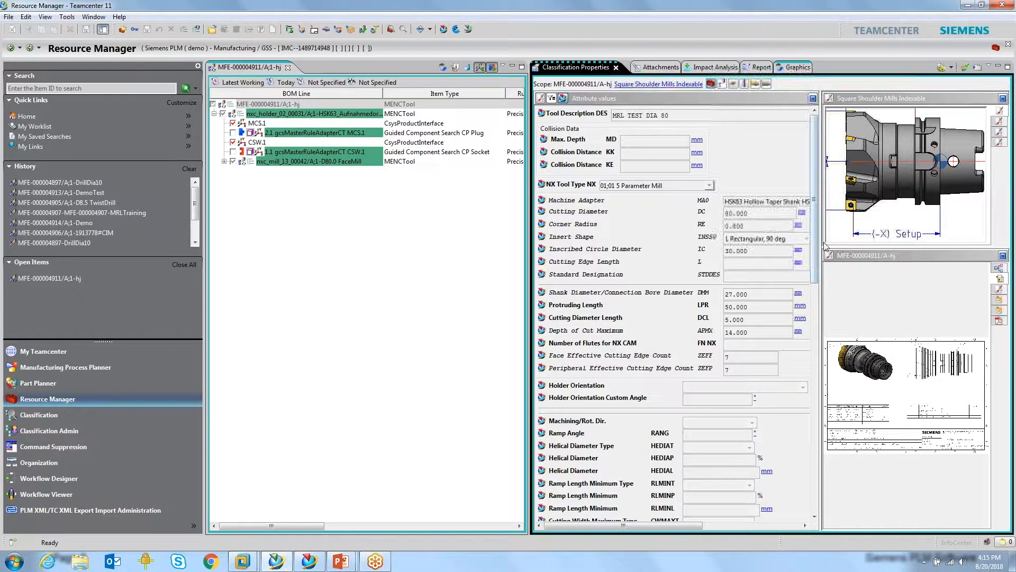
Enlarge the face mill's preview area, review its 3D model and attached drawing previews, and restore the wider attribute area.
drag(820, 237, 704, 237)
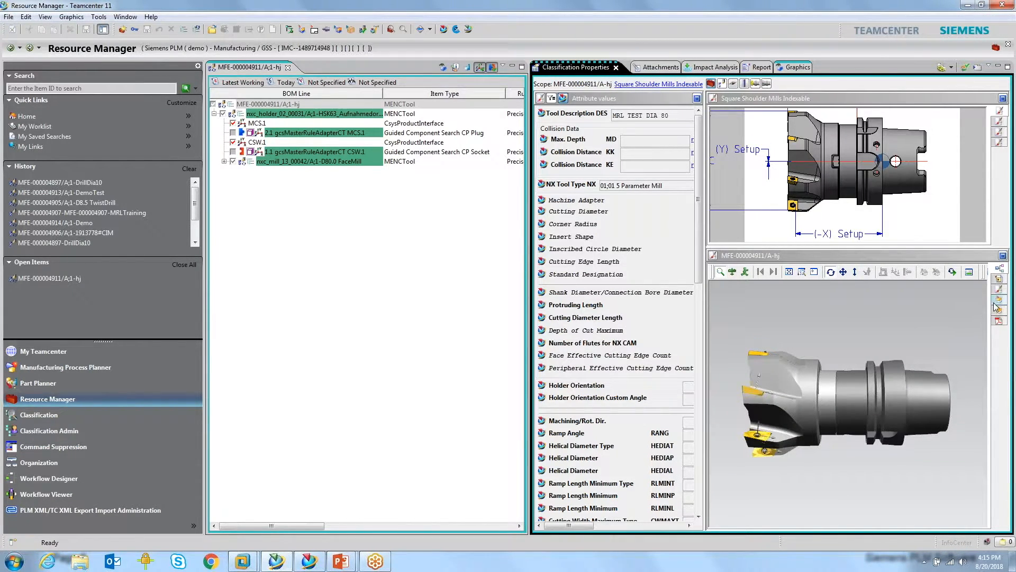
click(1000, 280)
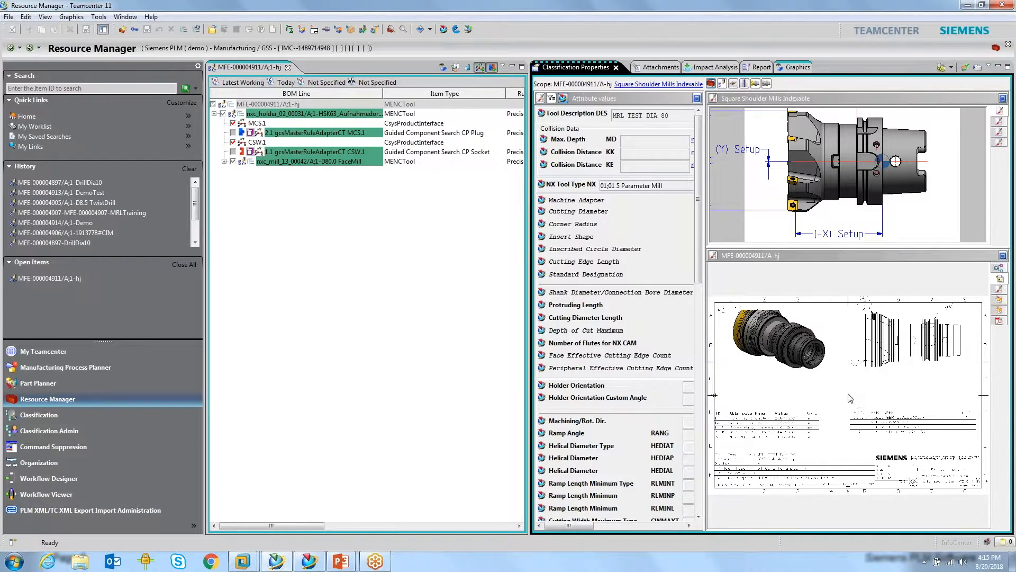
click(1000, 290)
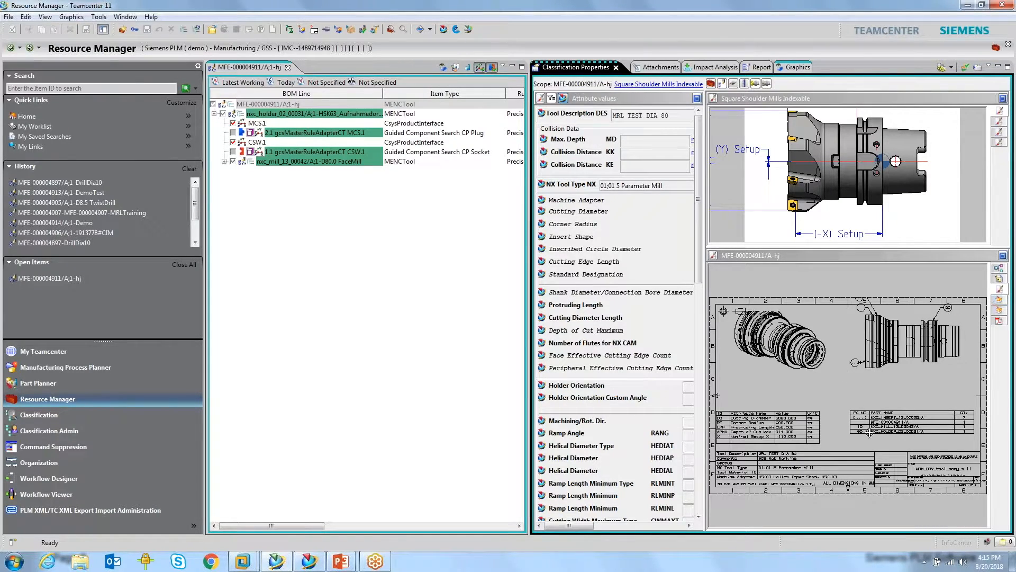
click(1003, 302)
click(1000, 311)
click(1005, 289)
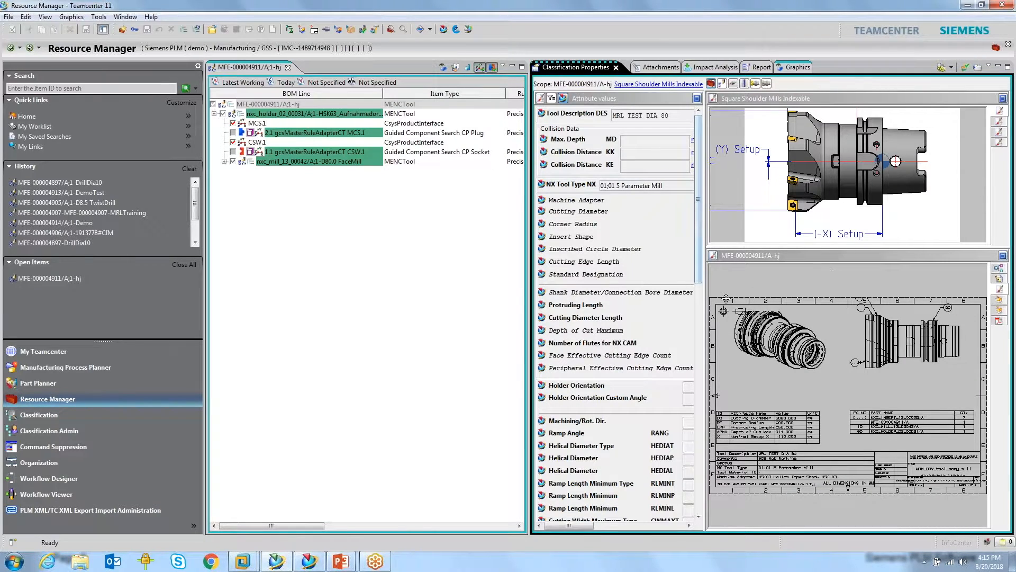
drag(704, 303, 813, 304)
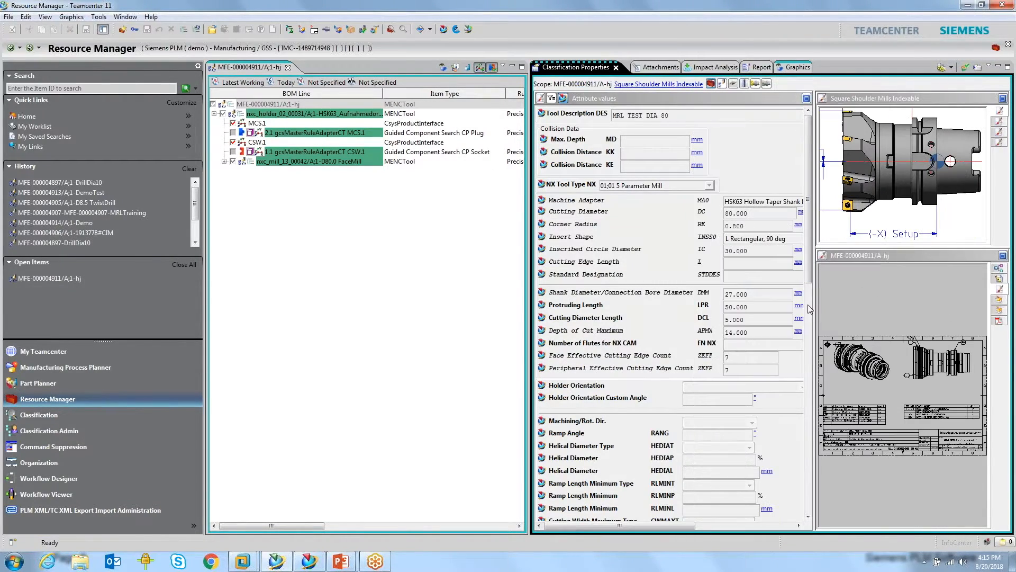
click(355, 301)
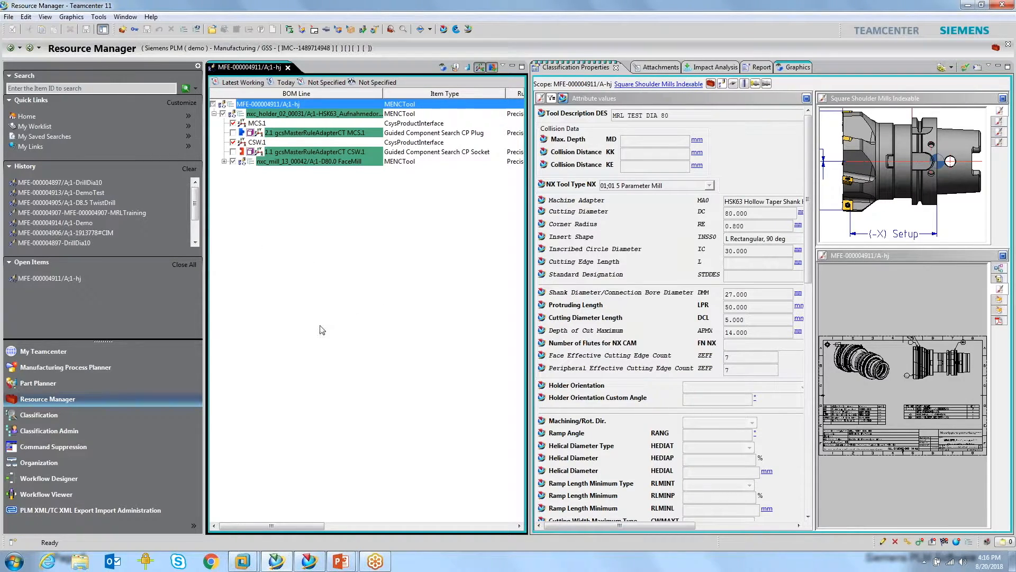
Open the Classification application, widen the hierarchy, and collapse the Vendor Catalogs and Tools branches.
click(100, 414)
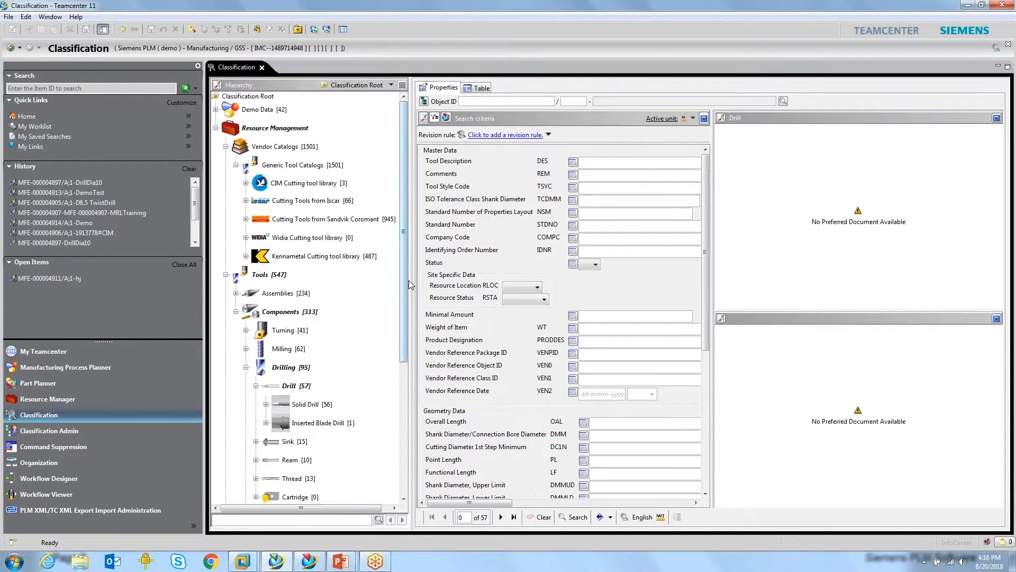
drag(414, 284, 525, 283)
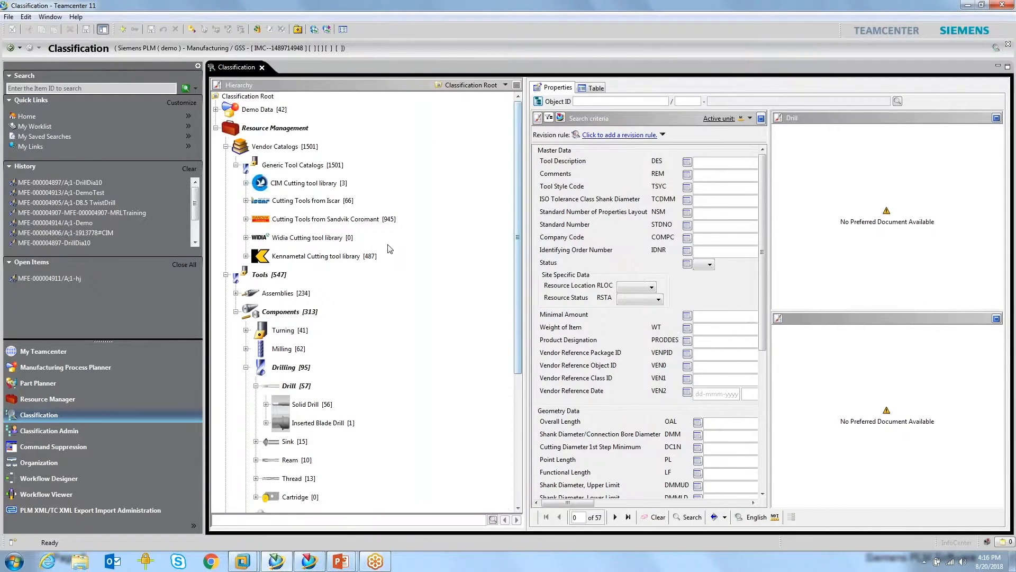
click(225, 147)
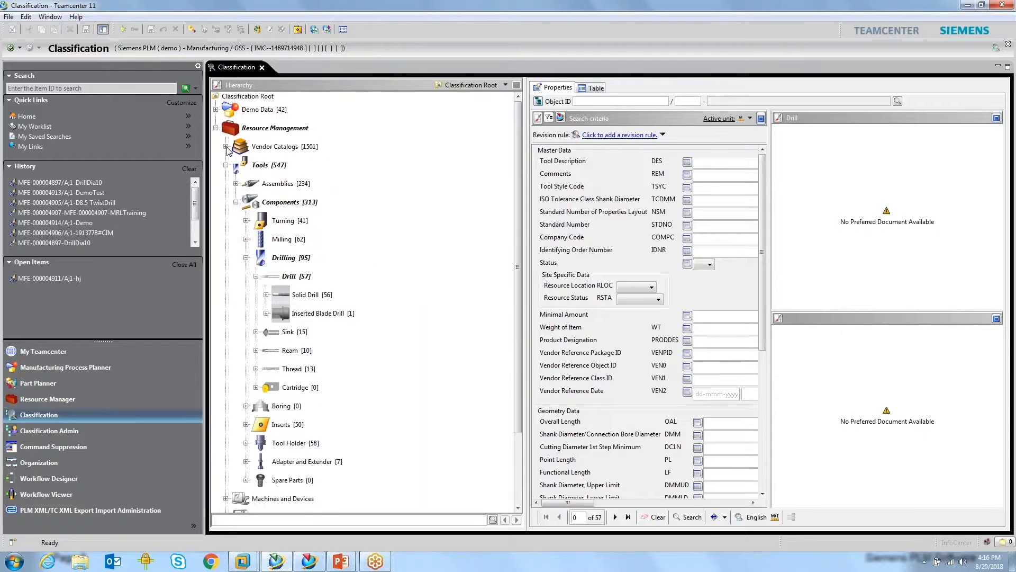
click(225, 165)
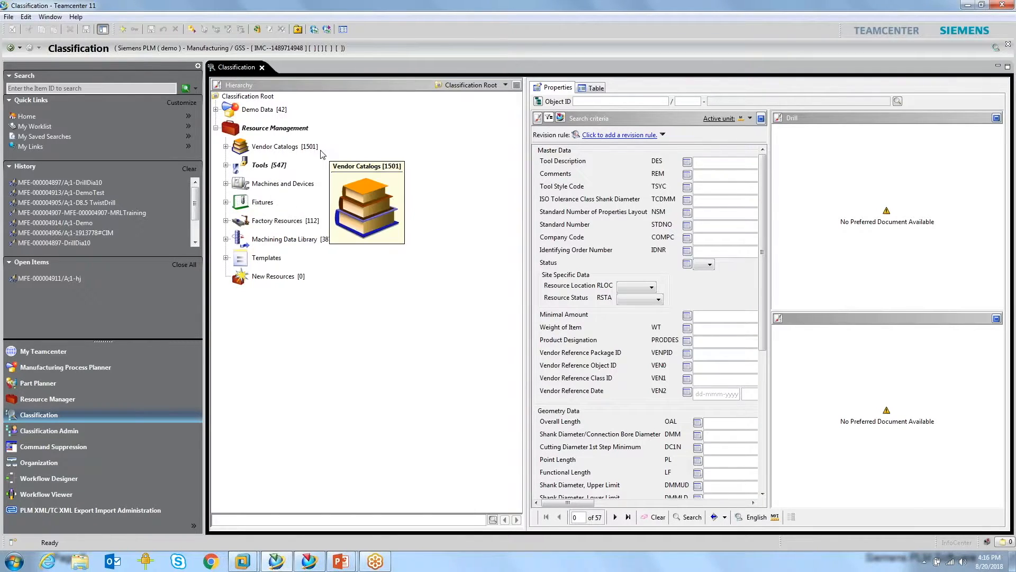
Review the Tools, Machines and Devices, Fixtures, Factory Resources and Machining Data Library classes under Resource Management.
click(271, 167)
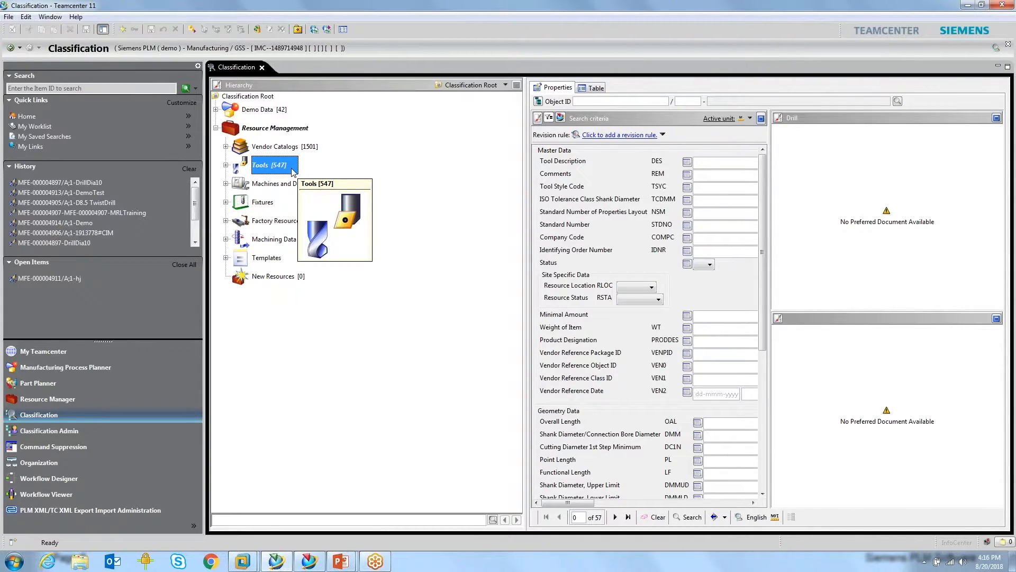
click(311, 186)
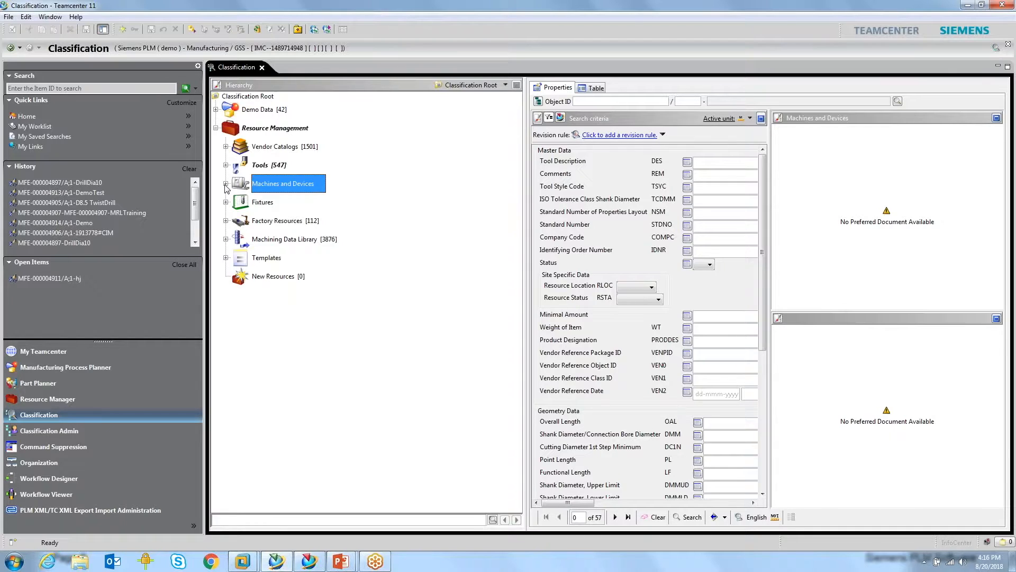
click(263, 205)
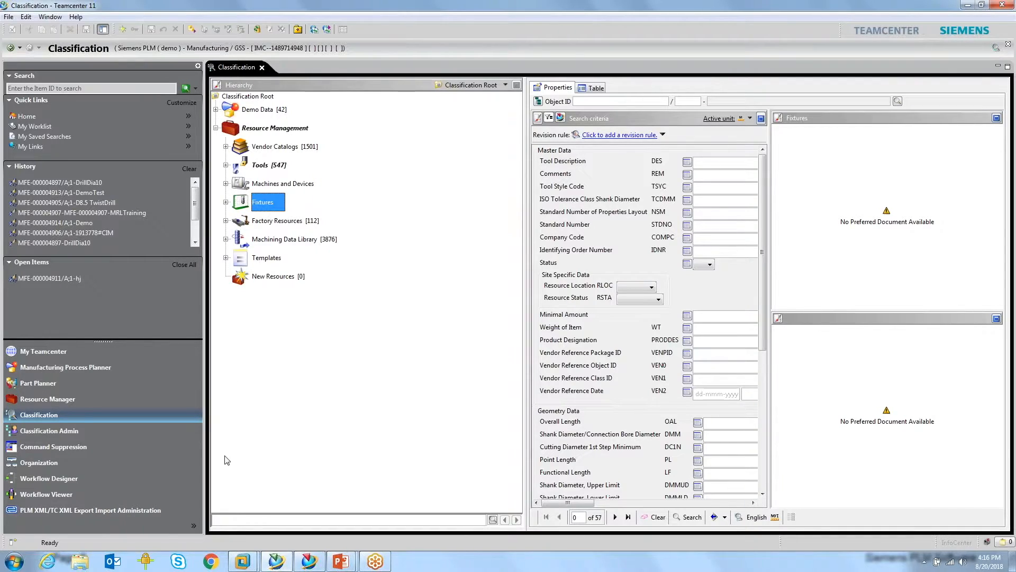
click(283, 222)
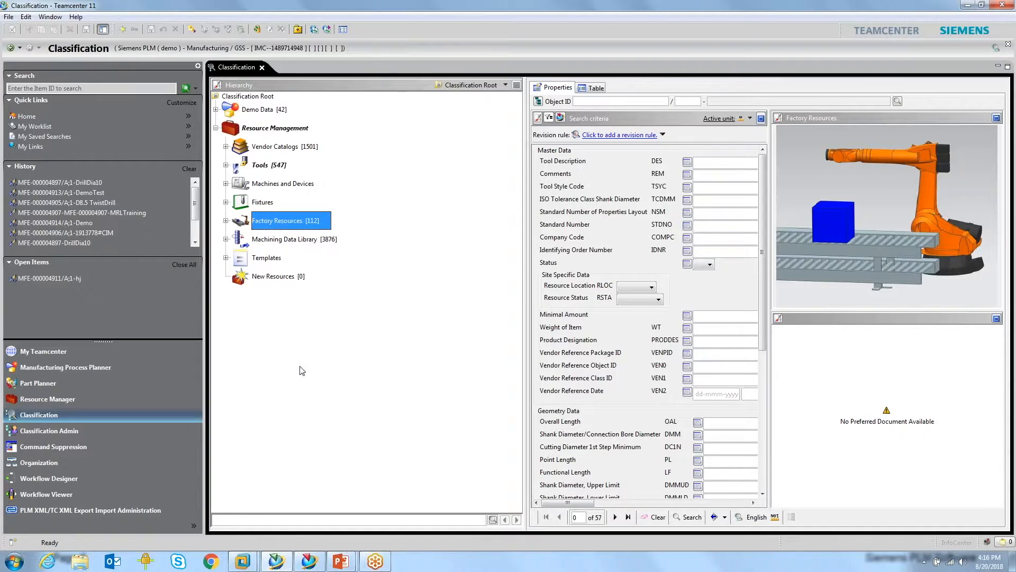
click(291, 239)
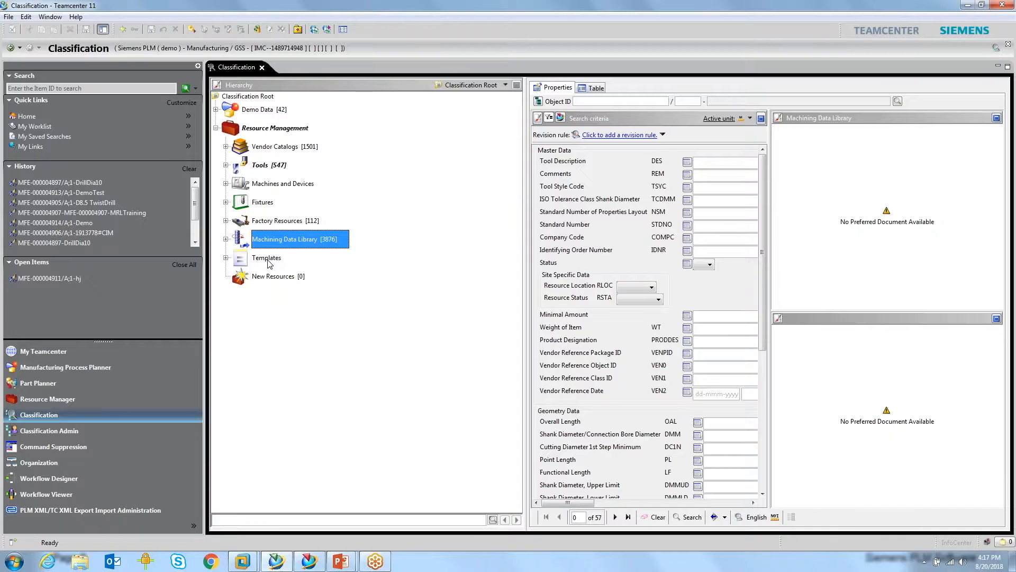
Expand the Tools branch and show its division into Assemblies and Components, leaving Components expanded.
click(225, 165)
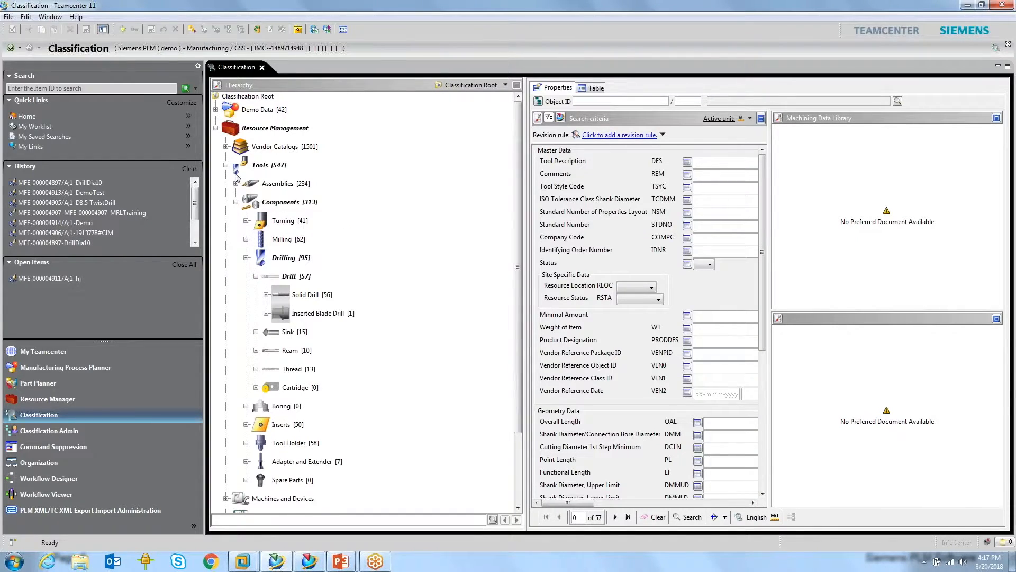
click(235, 202)
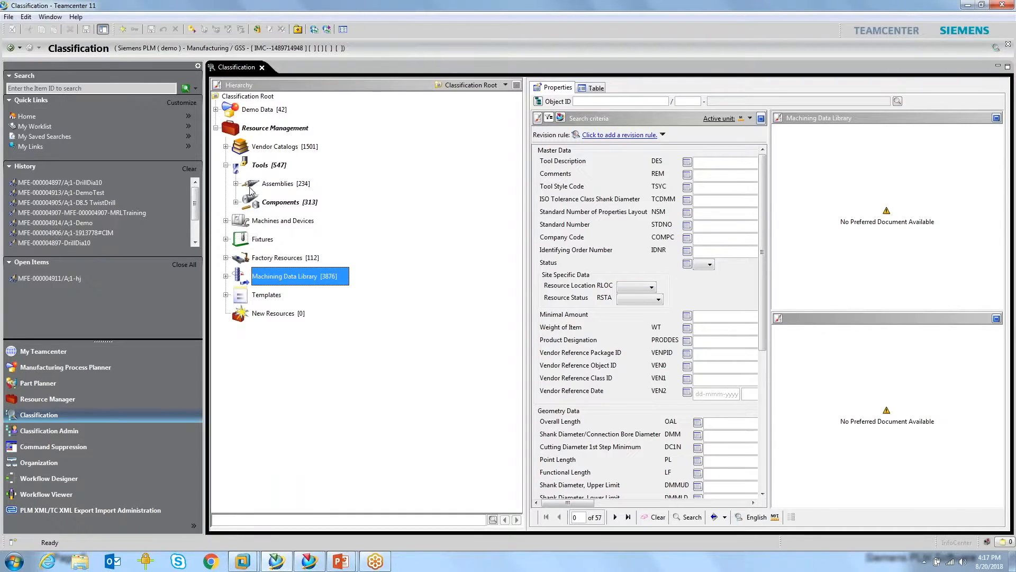
click(236, 202)
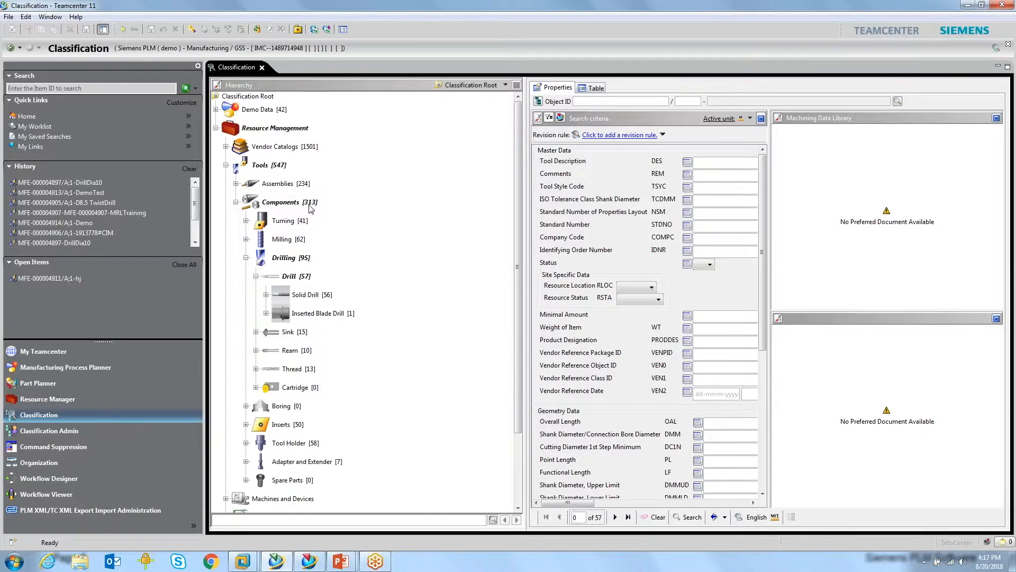
mouse_move(311, 209)
Expand Solid Drill and Twist Drill under Drilling, and select the Fluted Drill class as the active search class.
click(266, 295)
click(276, 313)
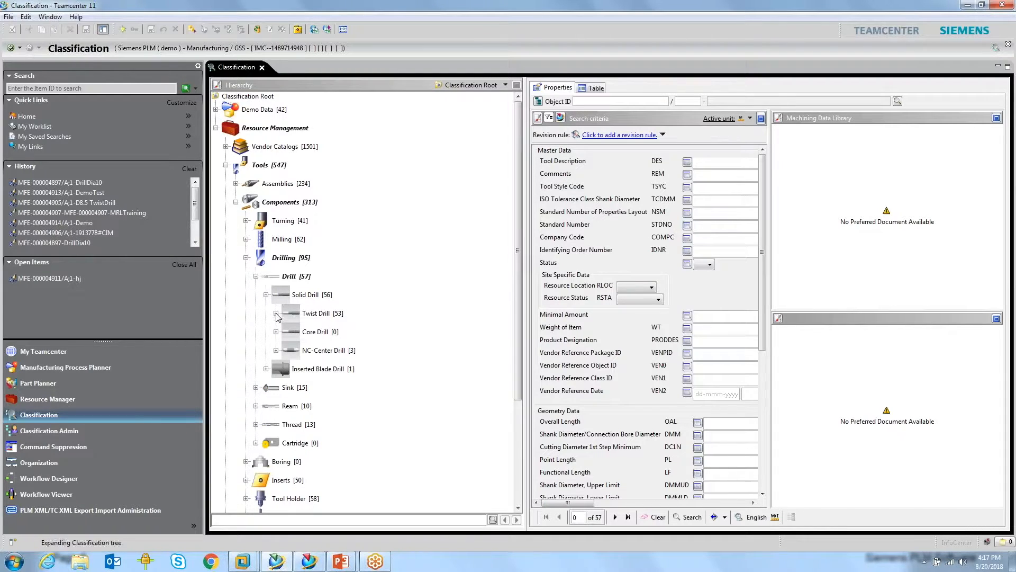
click(338, 333)
right_click(341, 334)
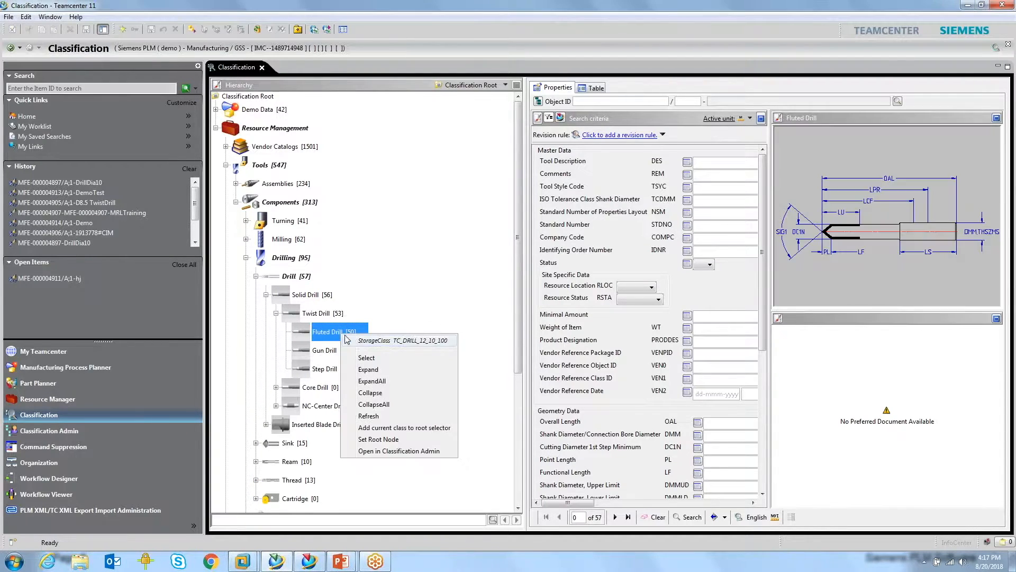
click(372, 359)
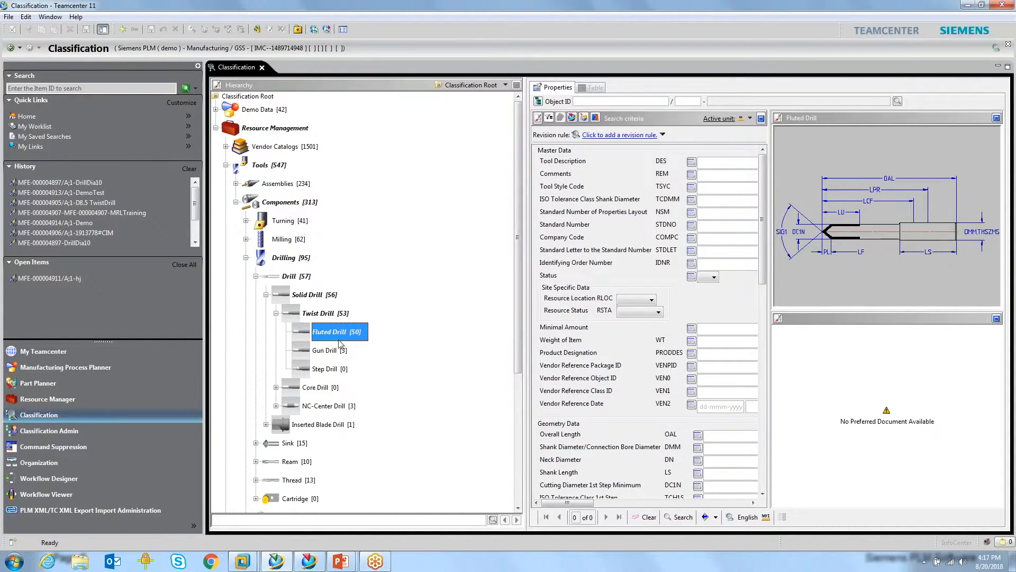
scroll(345, 406, down, 1)
scroll(290, 481, down, 1)
scroll(318, 447, up, 2)
scroll(419, 367, down, 2)
scroll(344, 356, up, 1)
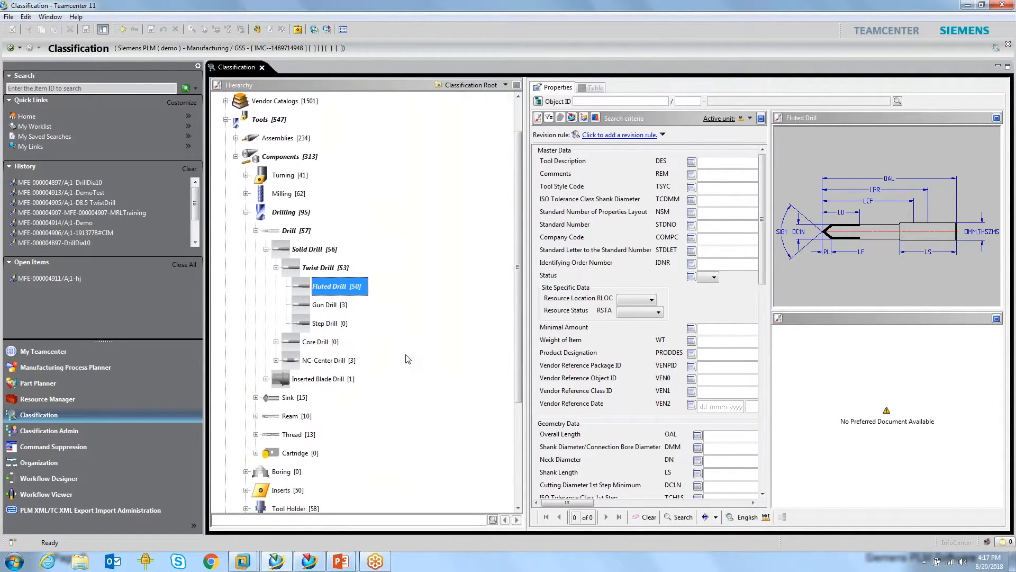
scroll(408, 360, up, 1)
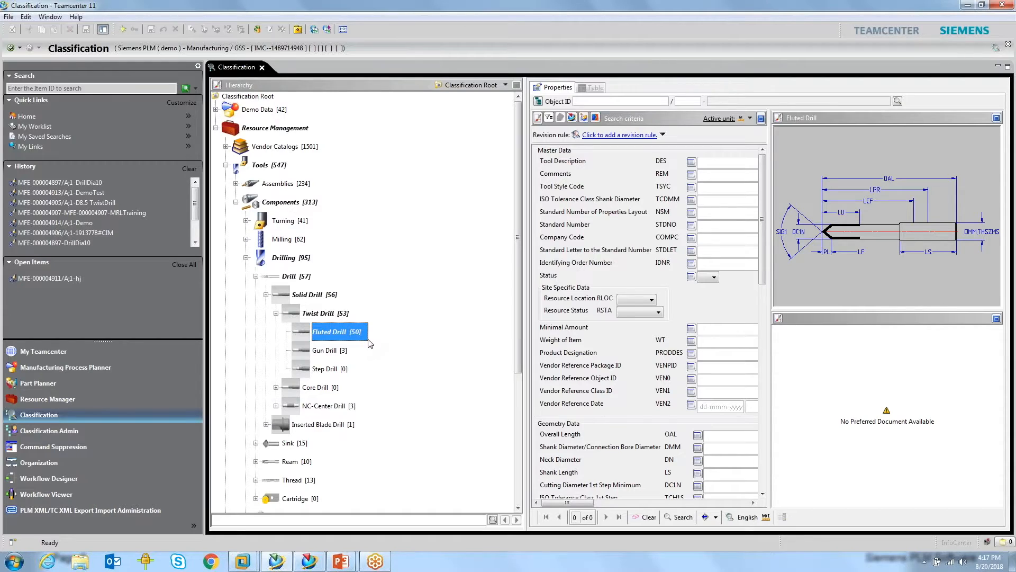
Search the Fluted Drill class, list the results in a widened table, and open nxc_drill_02_00007/A D20 TwistDrill.
click(681, 518)
click(590, 87)
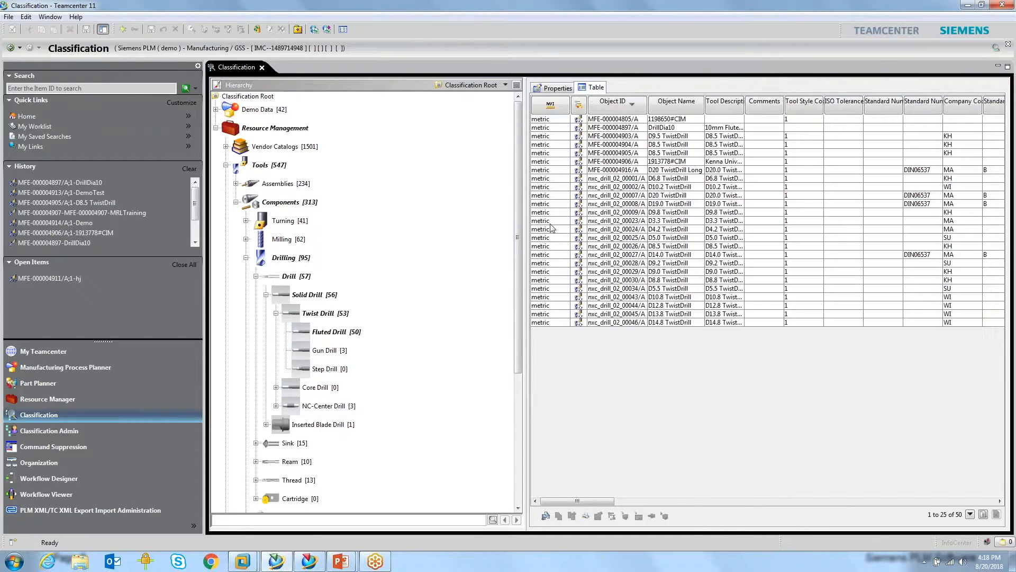
drag(518, 237, 455, 238)
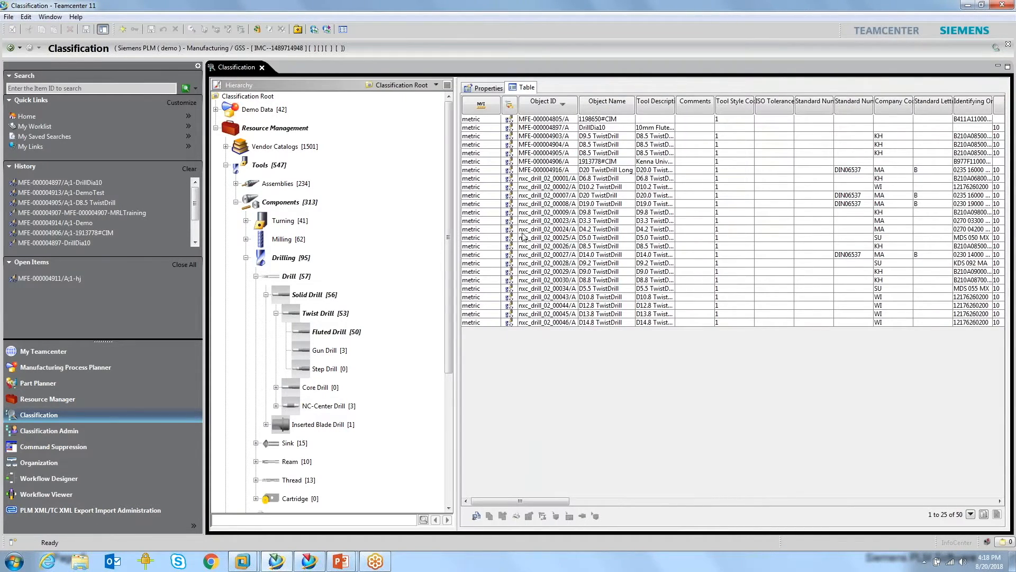
click(563, 195)
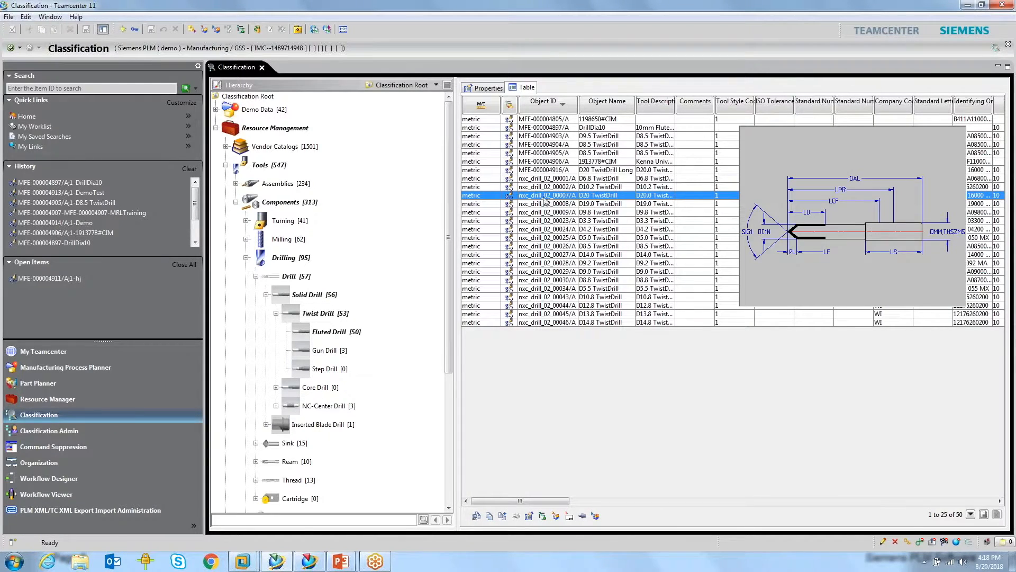
double_click(545, 199)
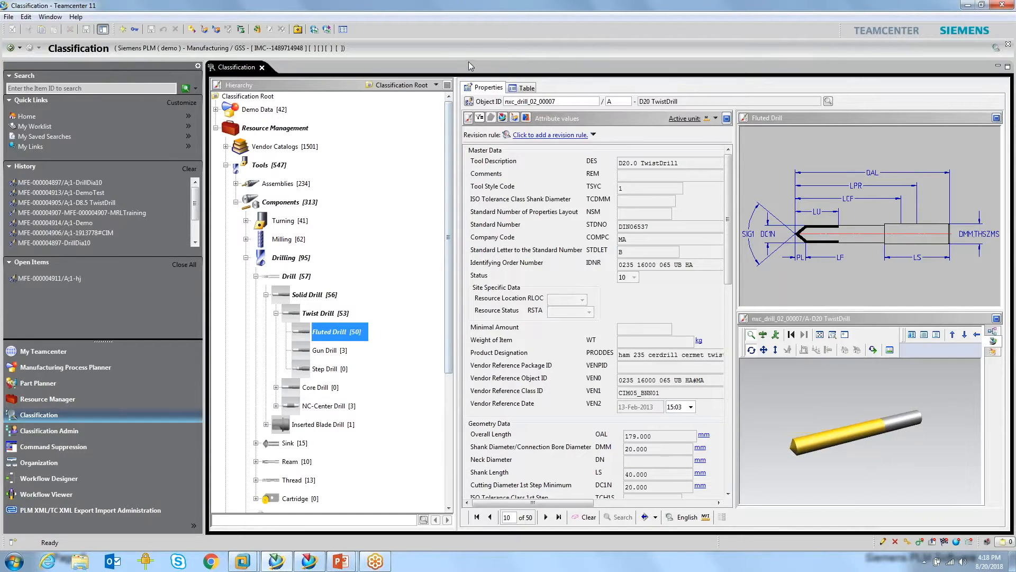
Send the D20 TwistDrill to Resource Manager and display its full set of classification attributes.
right_click(468, 104)
click(506, 164)
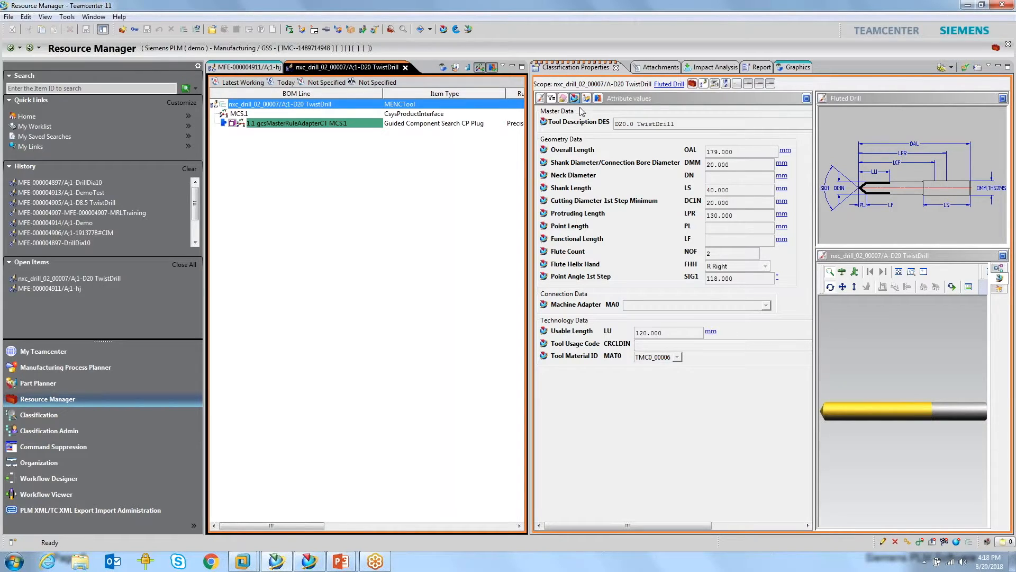
click(550, 98)
drag(808, 148, 808, 185)
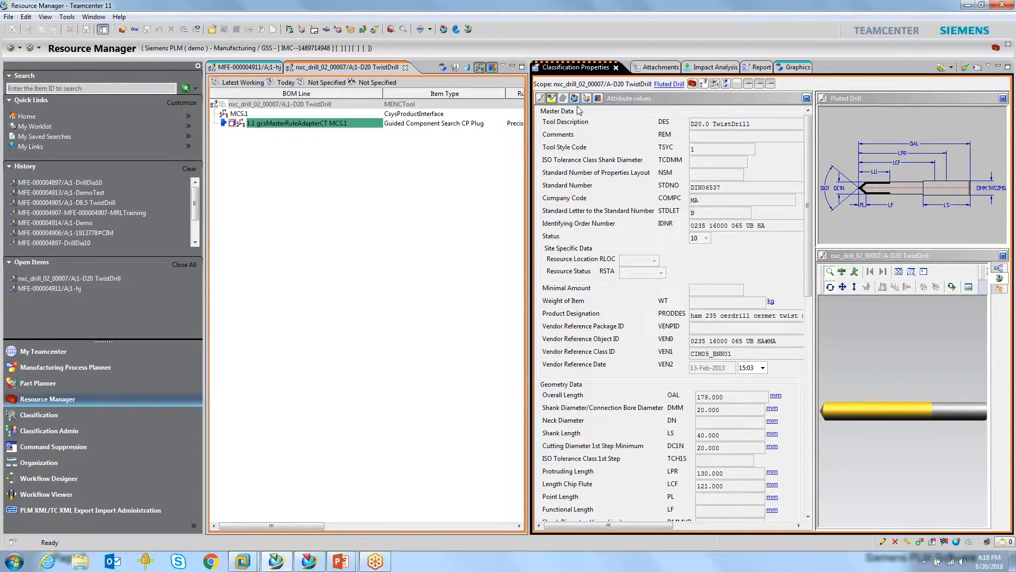
Limit the D20 TwistDrill's classification display to the reduced set of marked attributes.
click(551, 98)
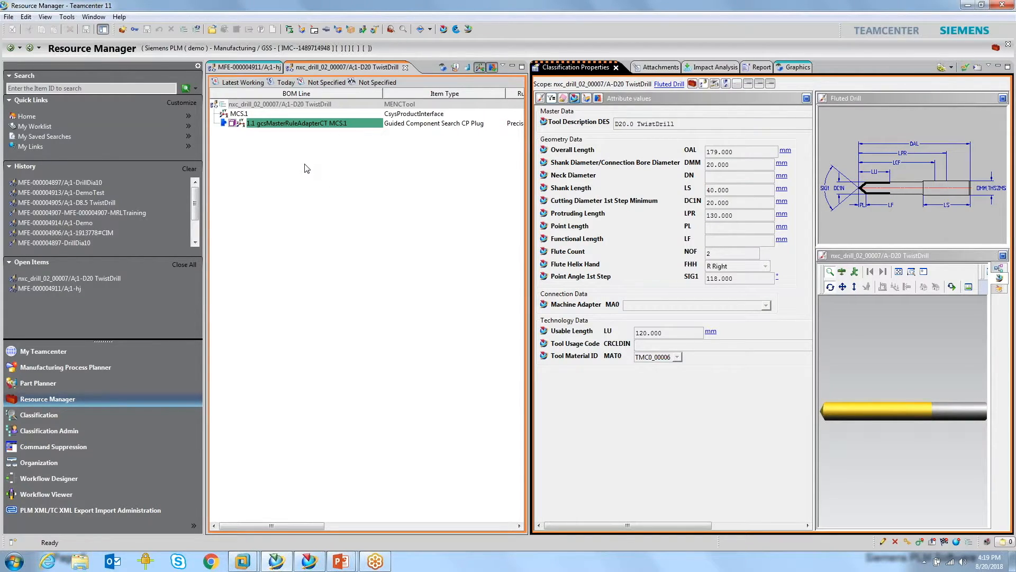
click(315, 189)
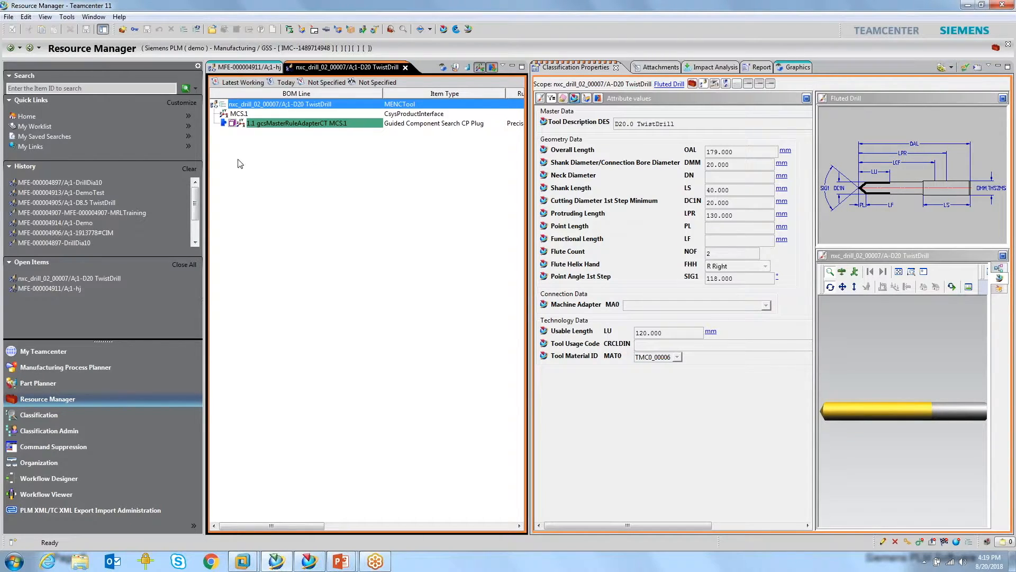
Return to Classification and expand Assemblies, showing its Drilling and Milling subclasses and the classes under Face Mills.
click(64, 417)
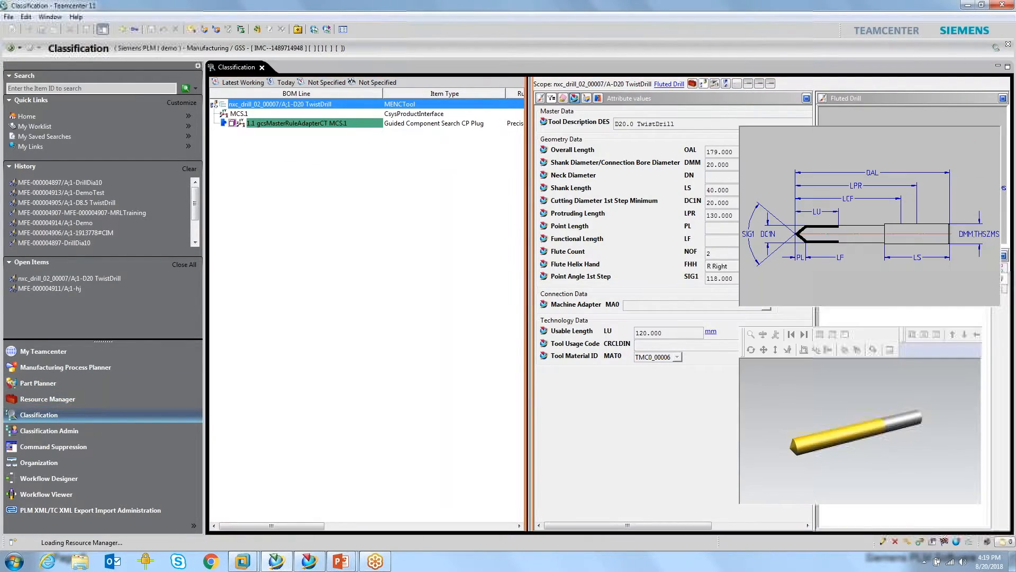
click(236, 184)
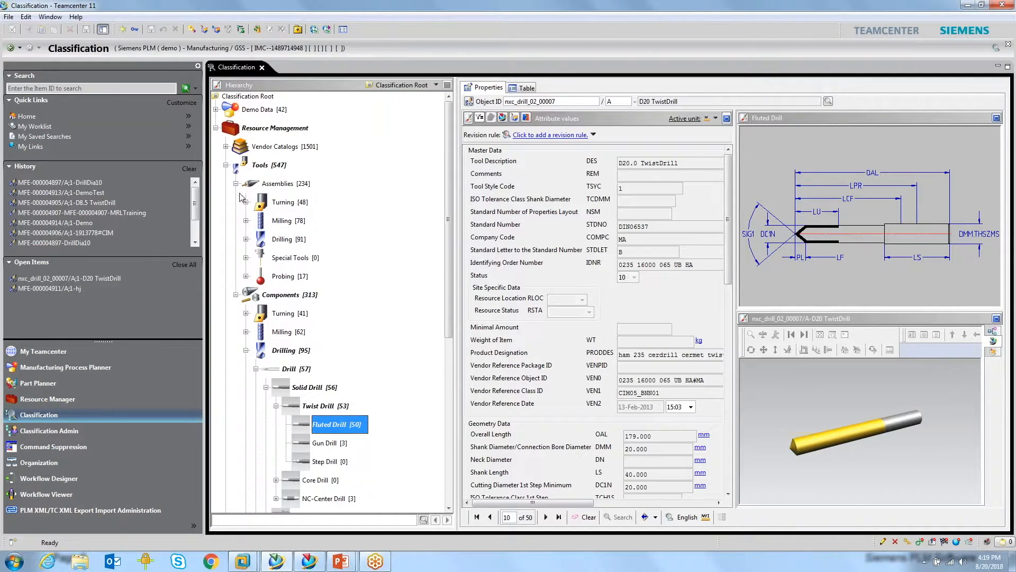
click(246, 239)
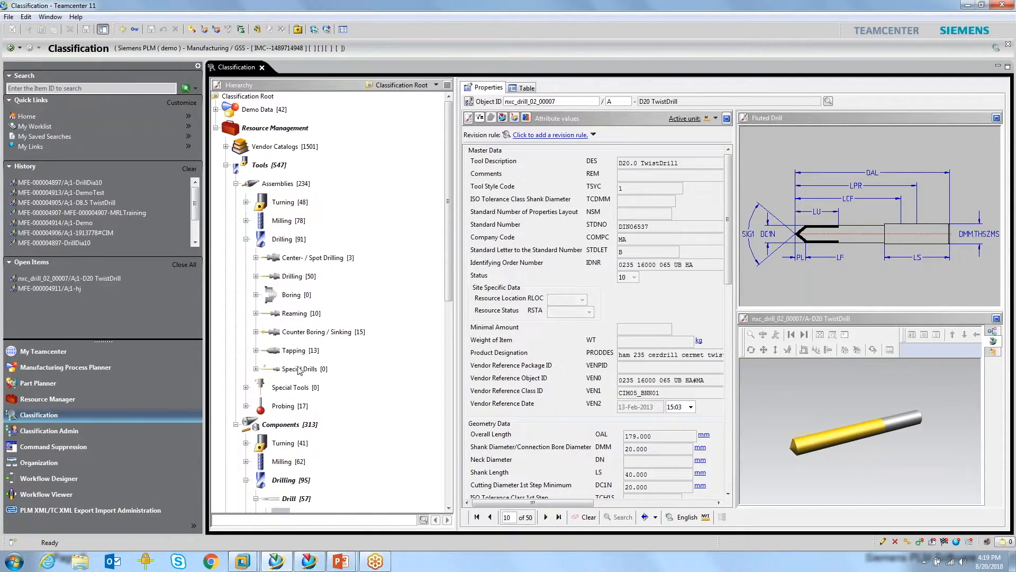
mouse_move(301, 409)
click(246, 220)
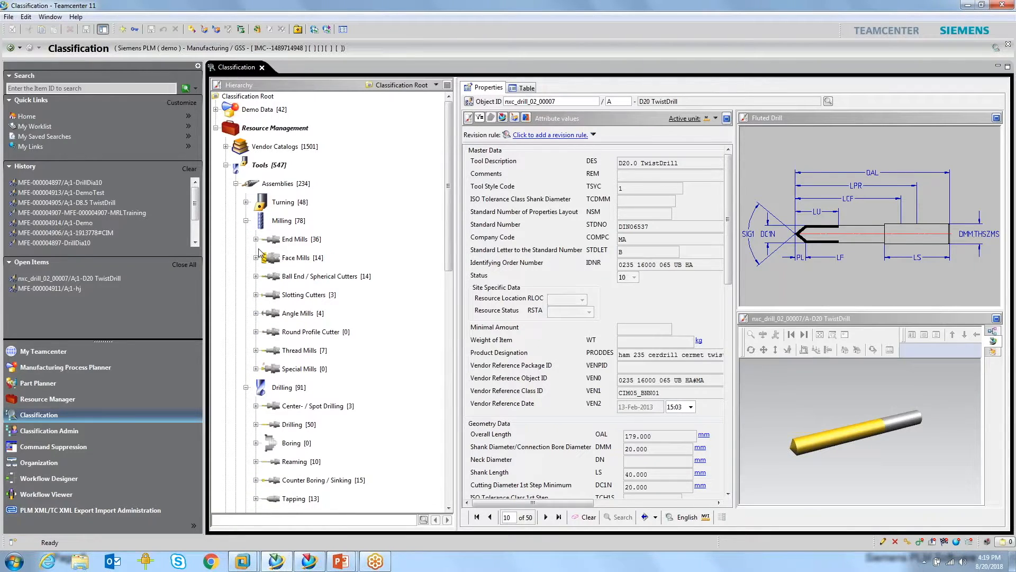
click(256, 258)
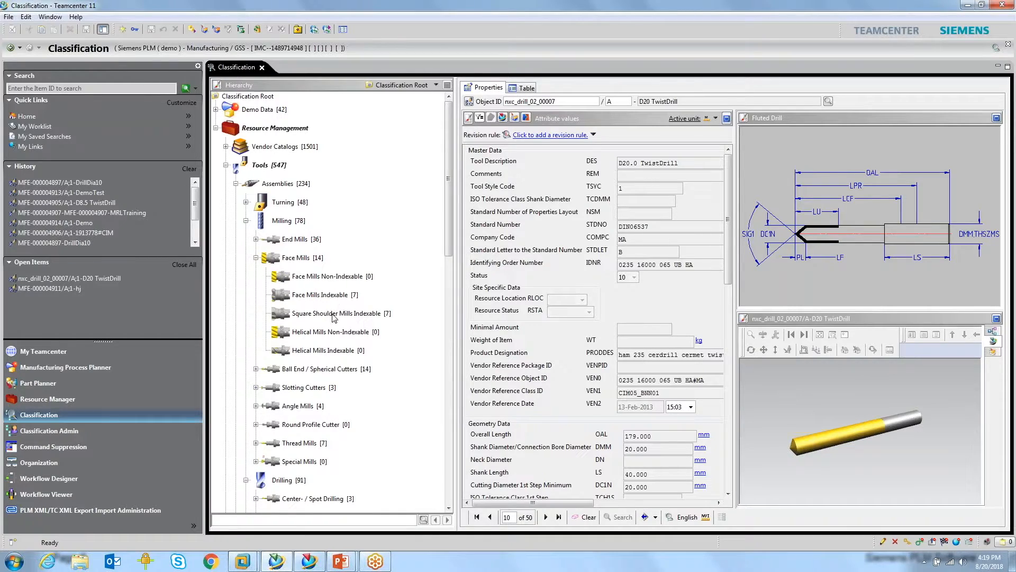
Search the Square Shoulder Mills Indexable class, list the results in the table, and open MFE-000004911/A hj.
click(333, 314)
right_click(379, 316)
click(408, 337)
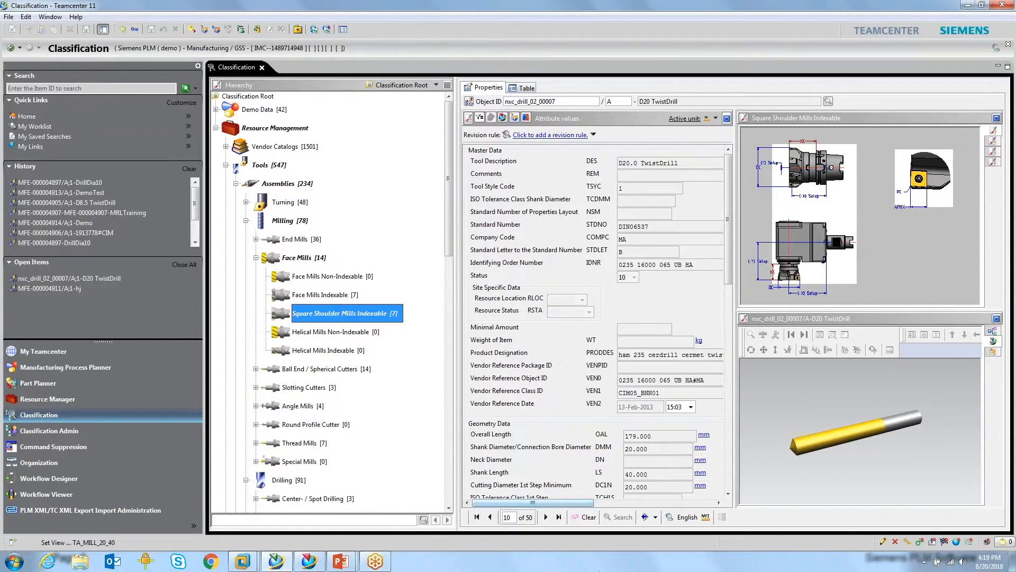
click(618, 517)
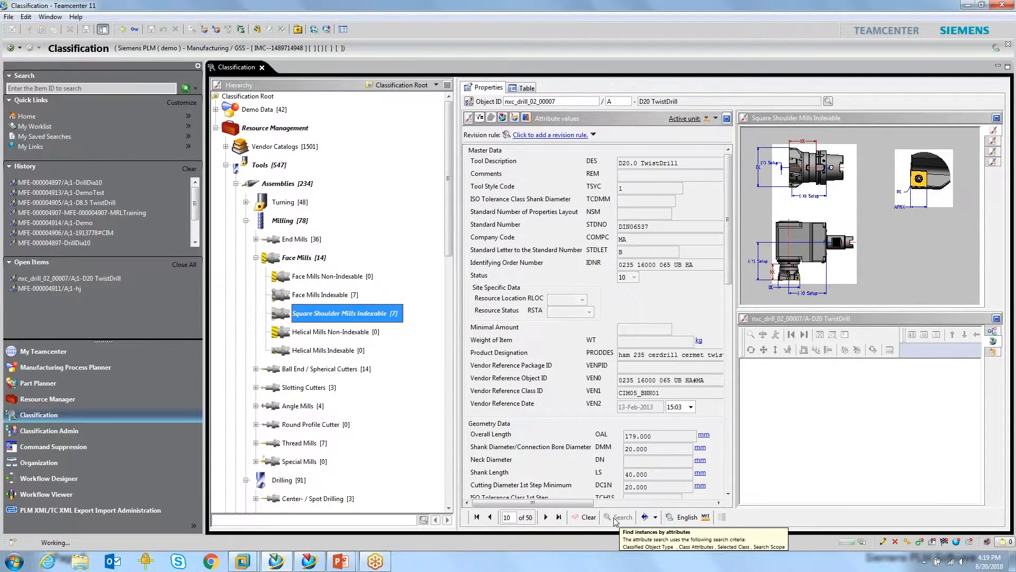
click(526, 87)
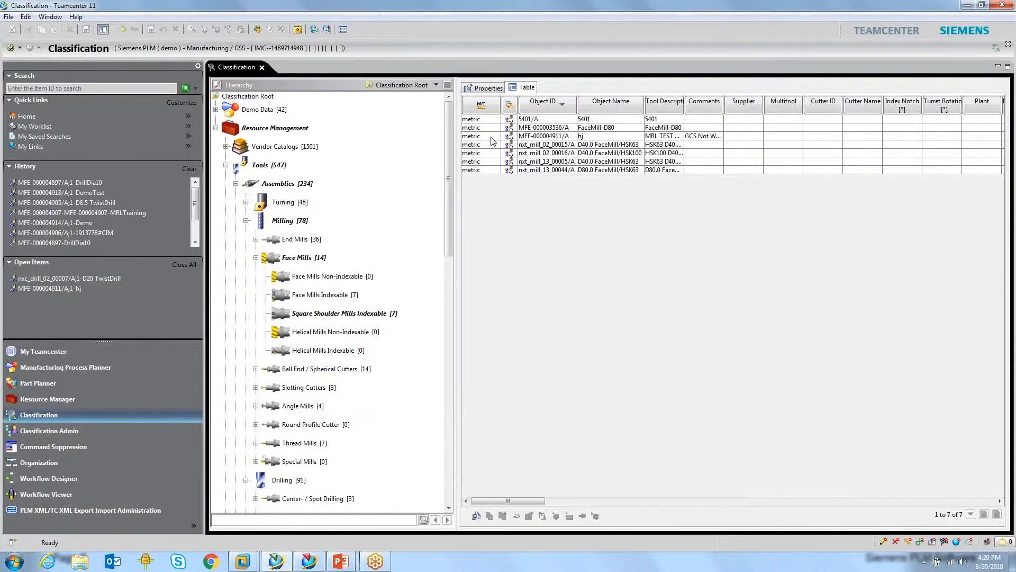
double_click(492, 136)
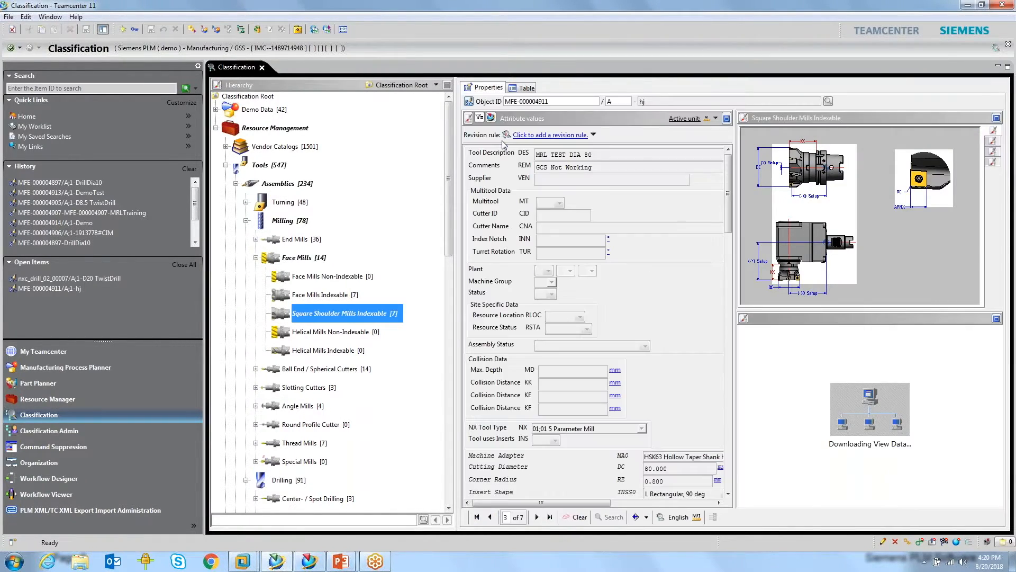
Send tool assembly MFE-000004911/A hj to Resource Manager and inspect its 3D model in the graphics view.
click(470, 104)
click(511, 167)
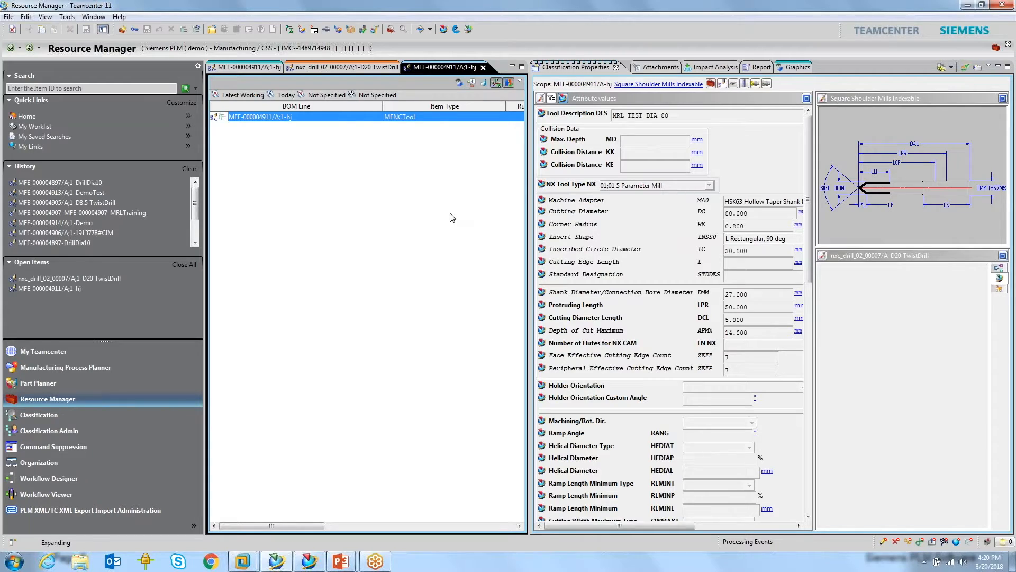
click(799, 67)
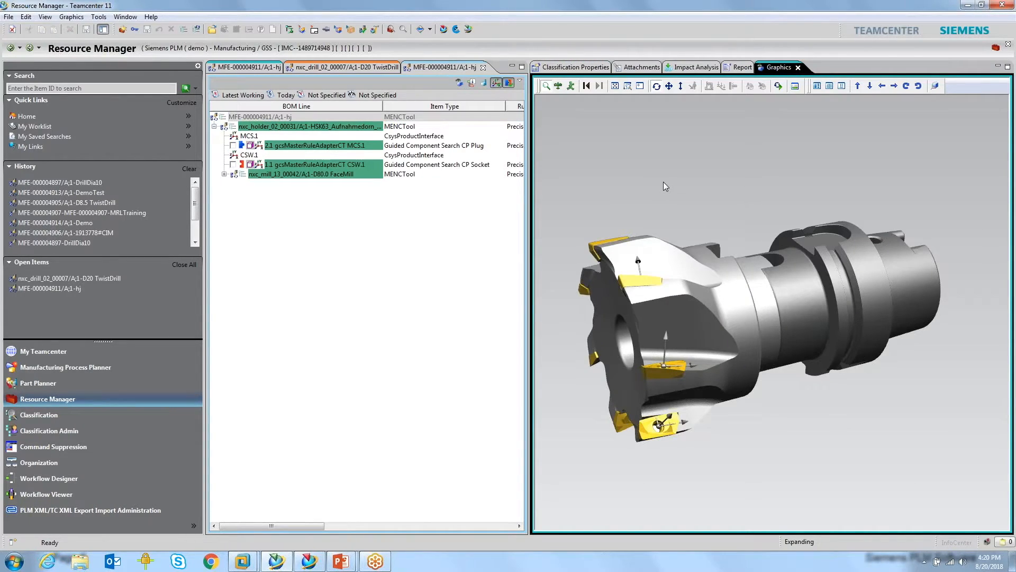
drag(634, 182, 670, 185)
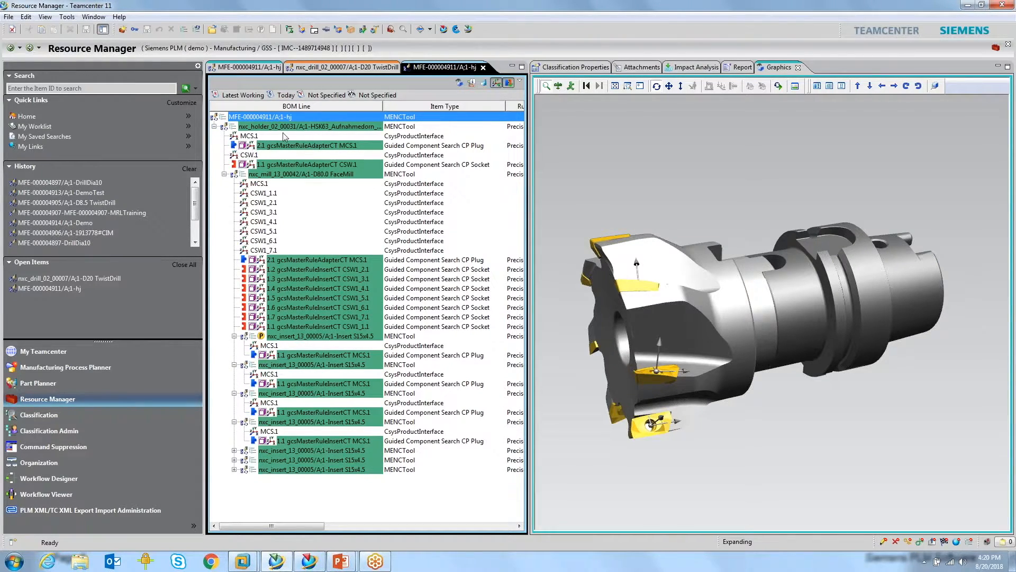
click(509, 83)
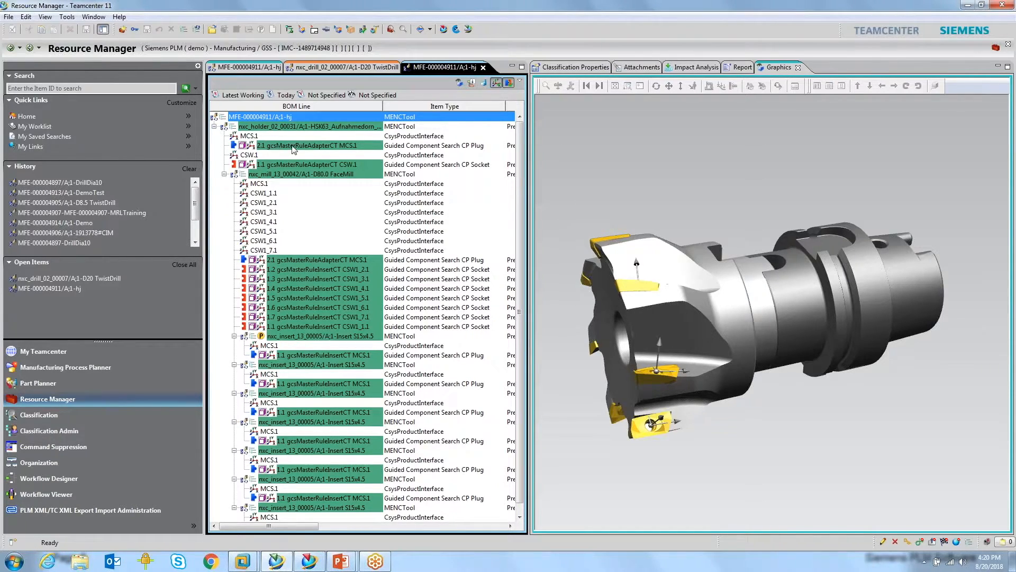
Examine the substructure of the D80.0 FaceMill, including its MCS.1 and CSW1_1.1 coordinate systems and its plug and socket lines.
click(224, 174)
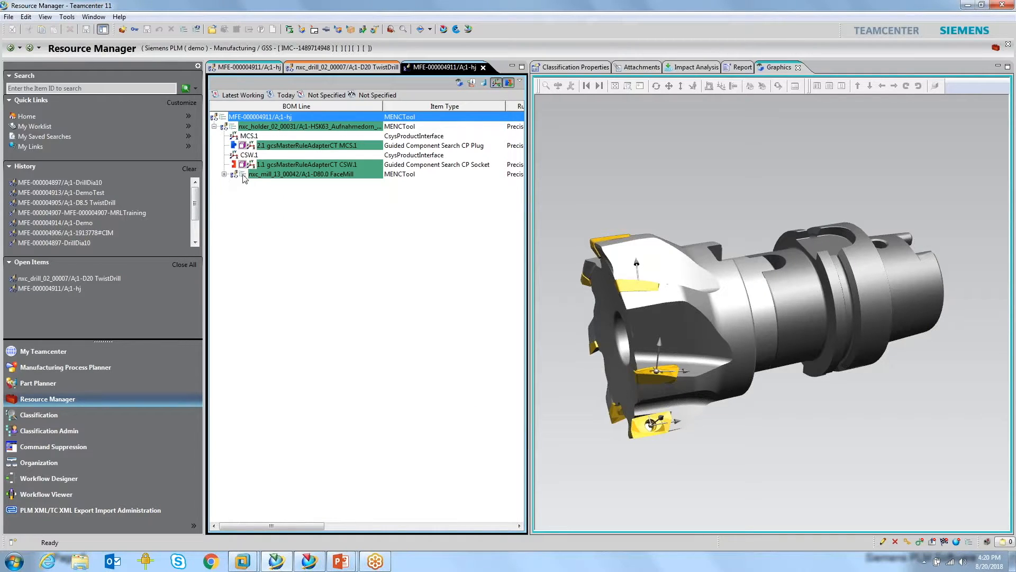
click(265, 174)
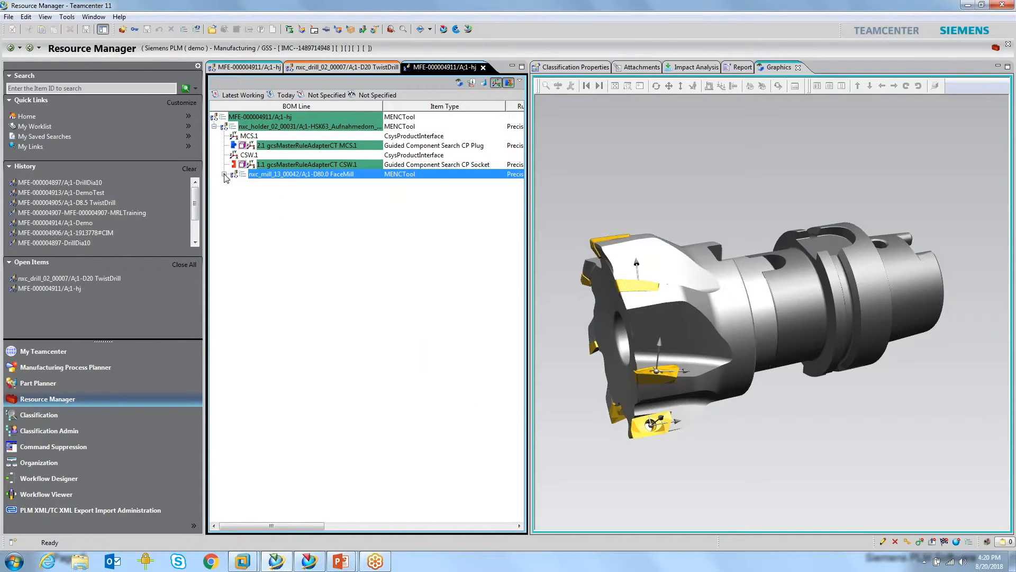
click(224, 174)
scroll(286, 196, down, 1)
click(281, 174)
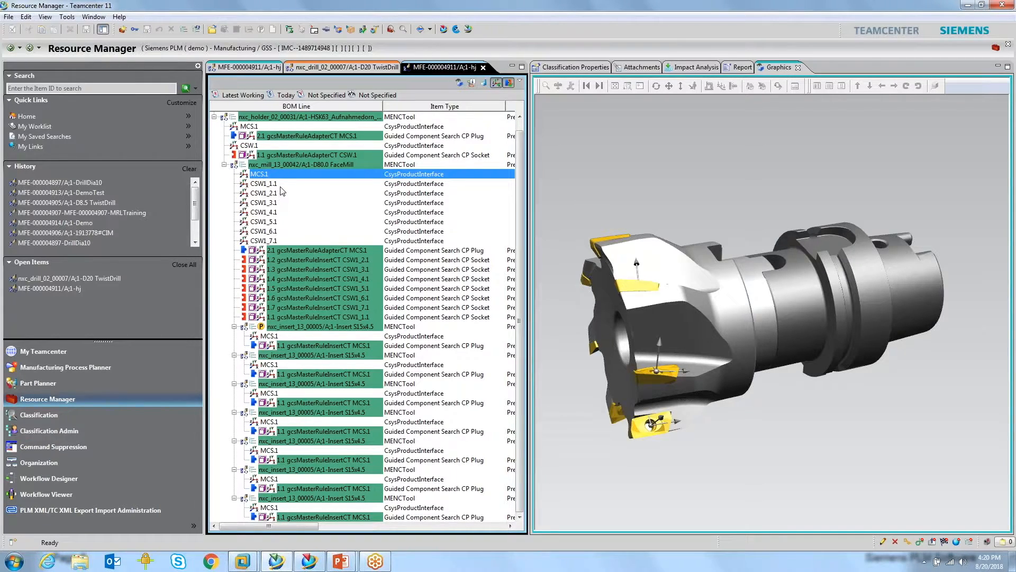
click(282, 184)
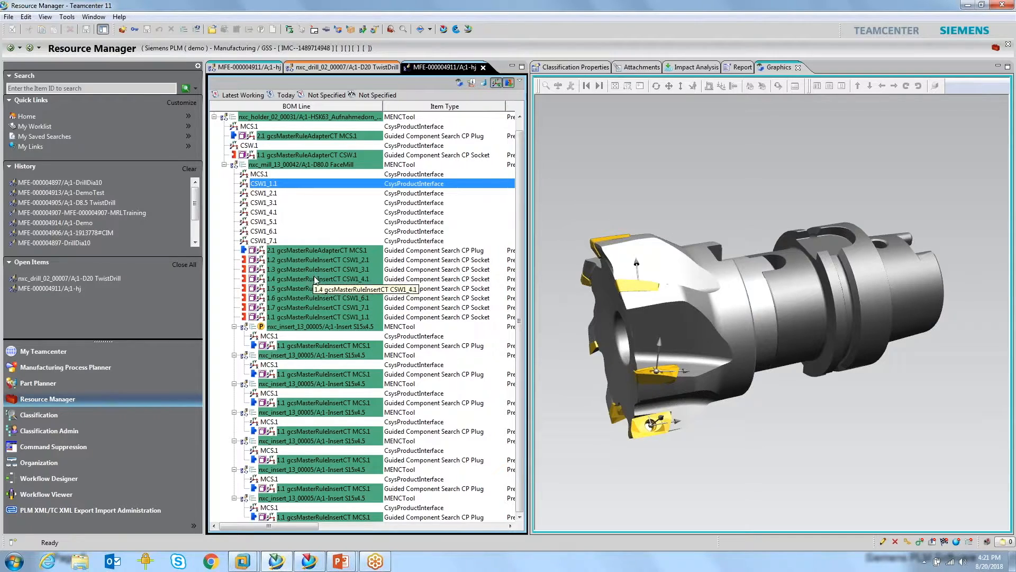
scroll(327, 289, up, 1)
scroll(326, 289, down, 1)
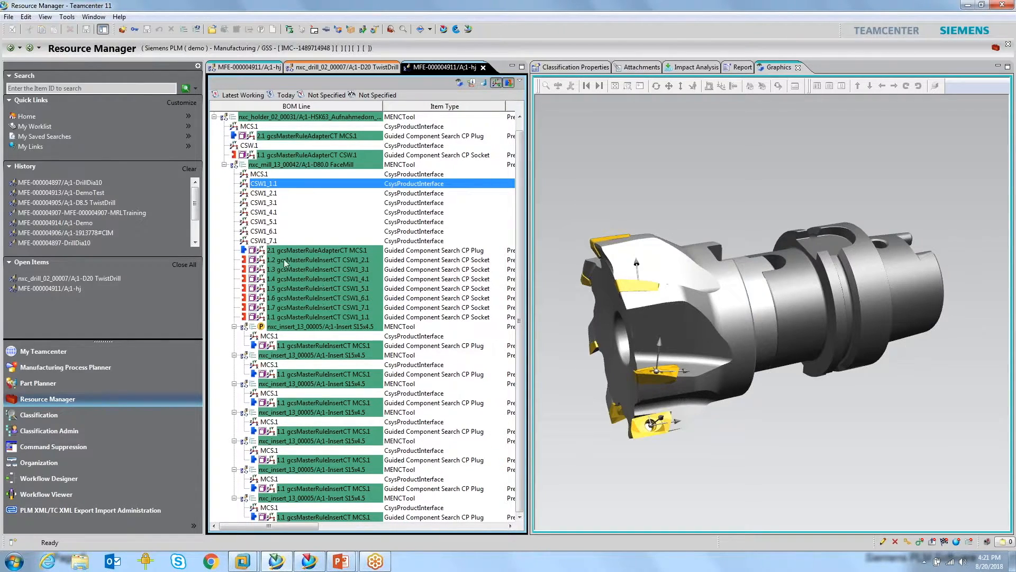
Run a Guided Component Search from the FaceMill's adapter plug, view the matching HSK63_Aufnahmedorn_D27 holder in 3D, and close without adding it.
right_click(310, 249)
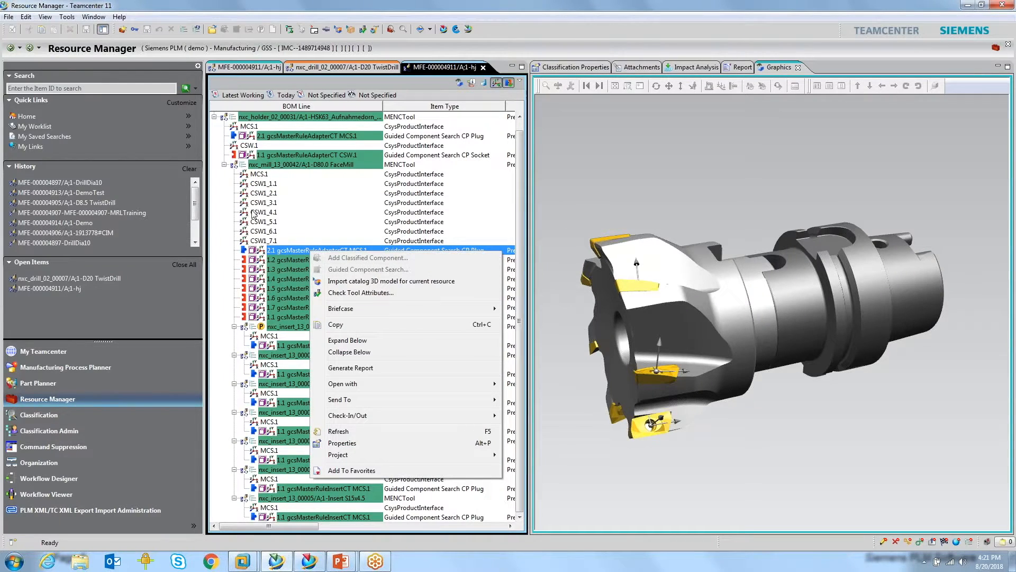
click(266, 119)
click(266, 118)
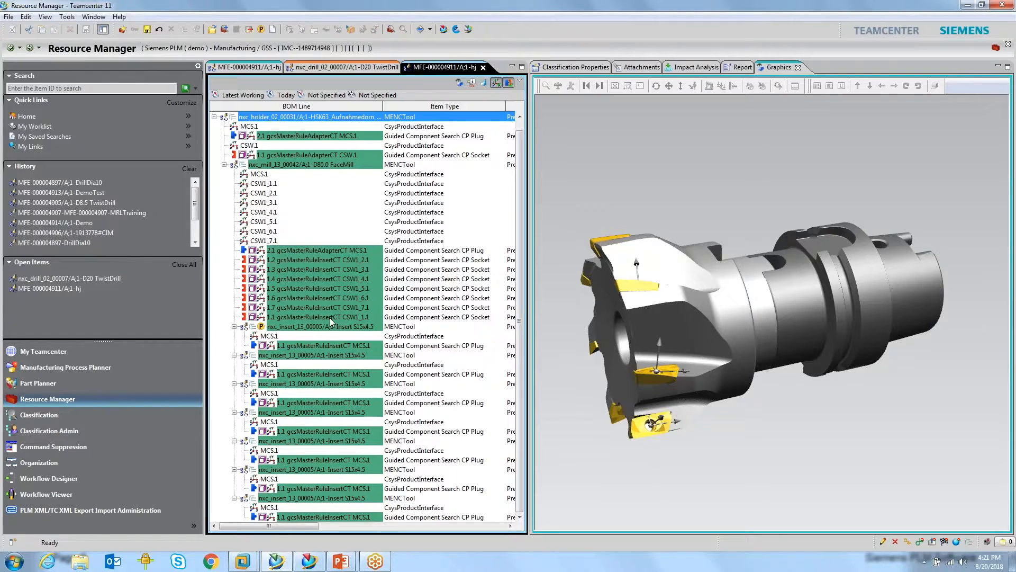
drag(316, 248, 368, 267)
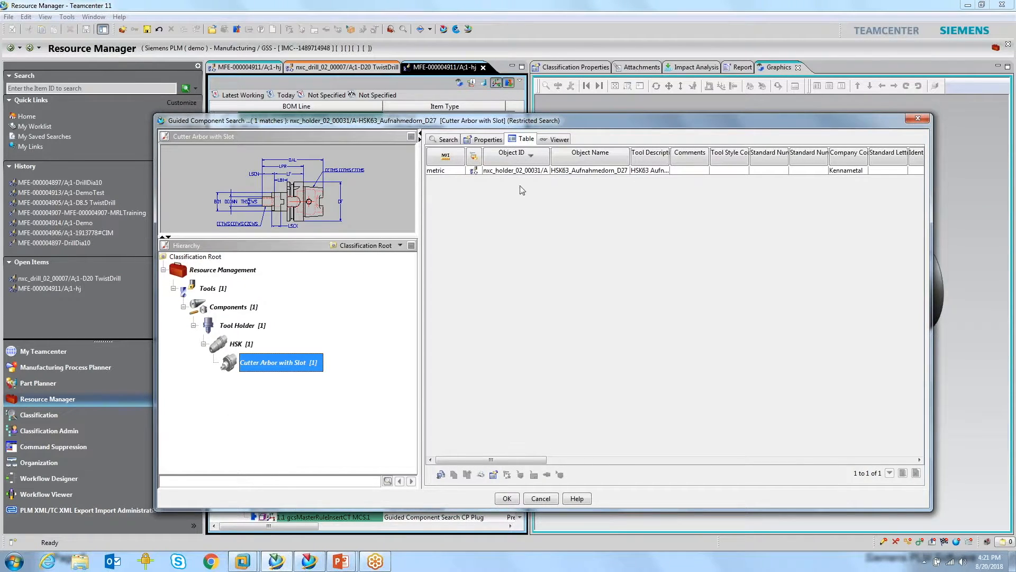
click(533, 170)
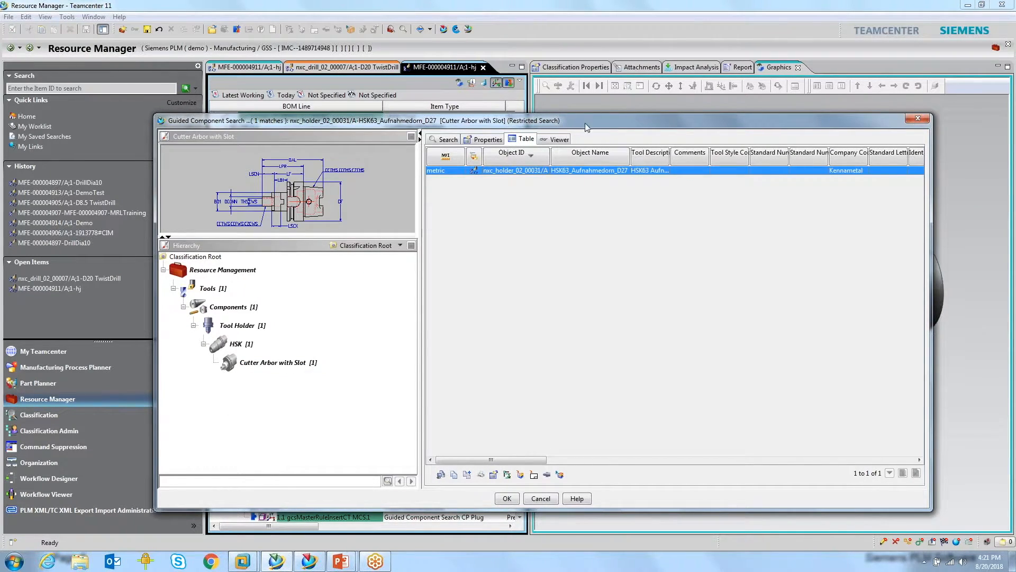
mouse_move(586, 126)
mouse_down()
mouse_move(571, 449)
mouse_move(580, 129)
mouse_up()
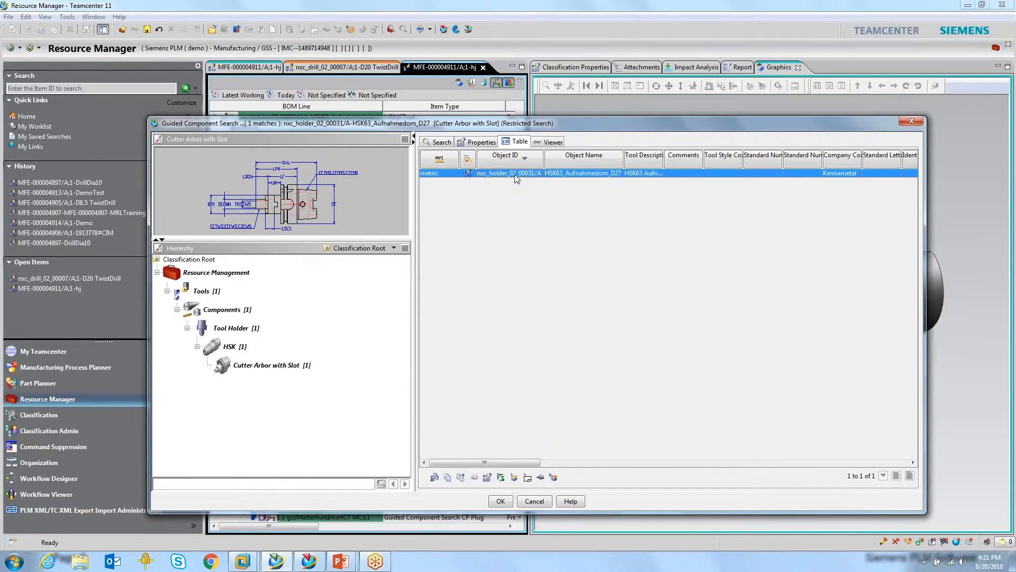
click(536, 142)
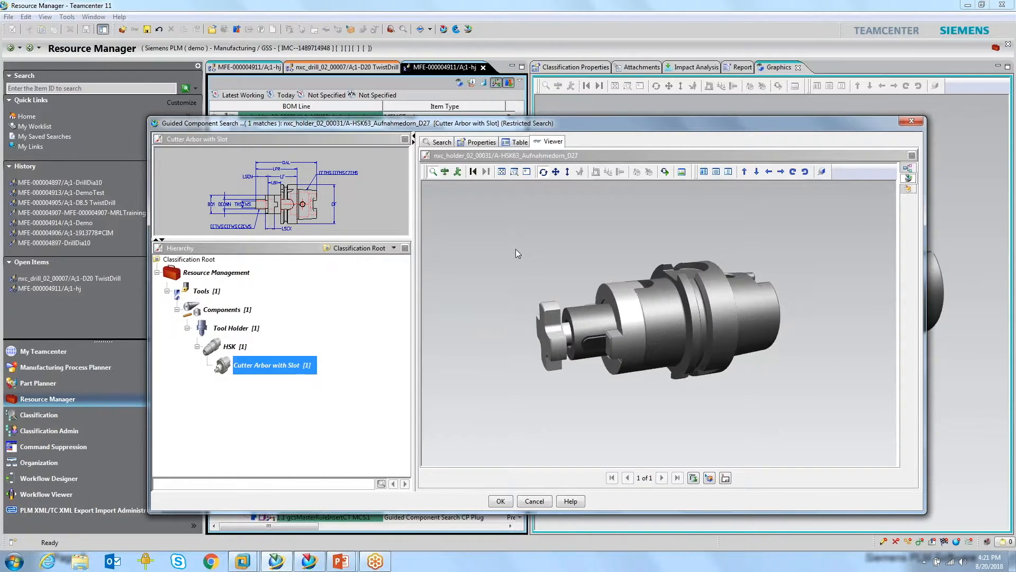
click(912, 121)
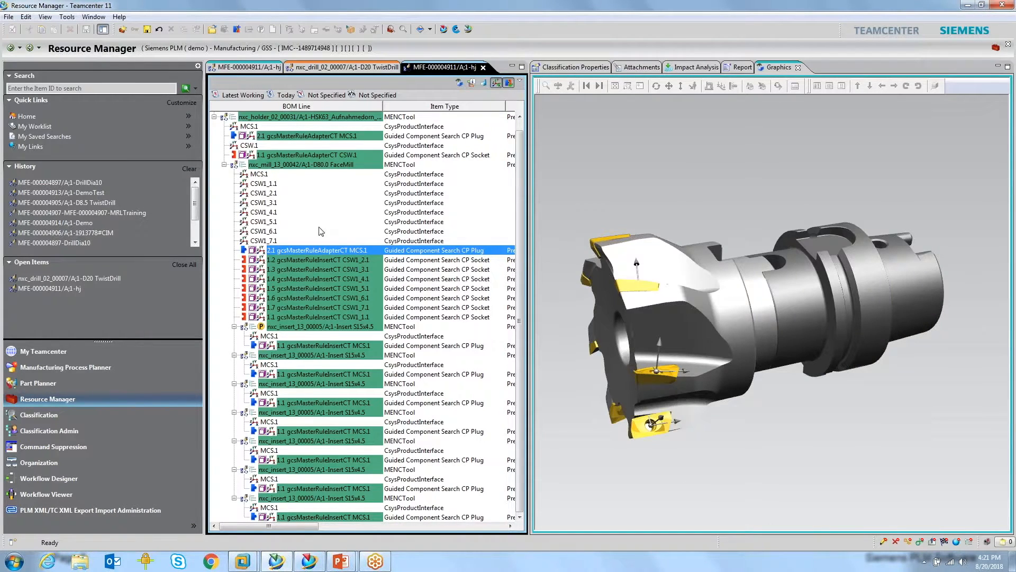
Run a Guided Component Search from insert socket CSW1_2.1, inspect the matching Insert S15x4.5 in 3D, and close without adding it.
click(322, 266)
right_click(326, 262)
click(377, 281)
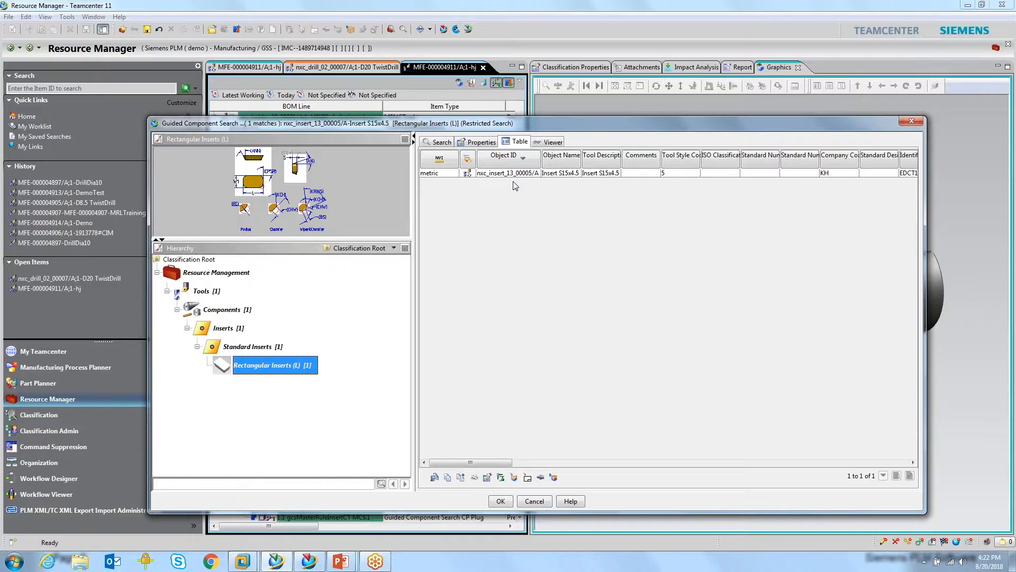
mouse_move(548, 127)
mouse_down()
mouse_move(557, 484)
mouse_move(556, 127)
mouse_up()
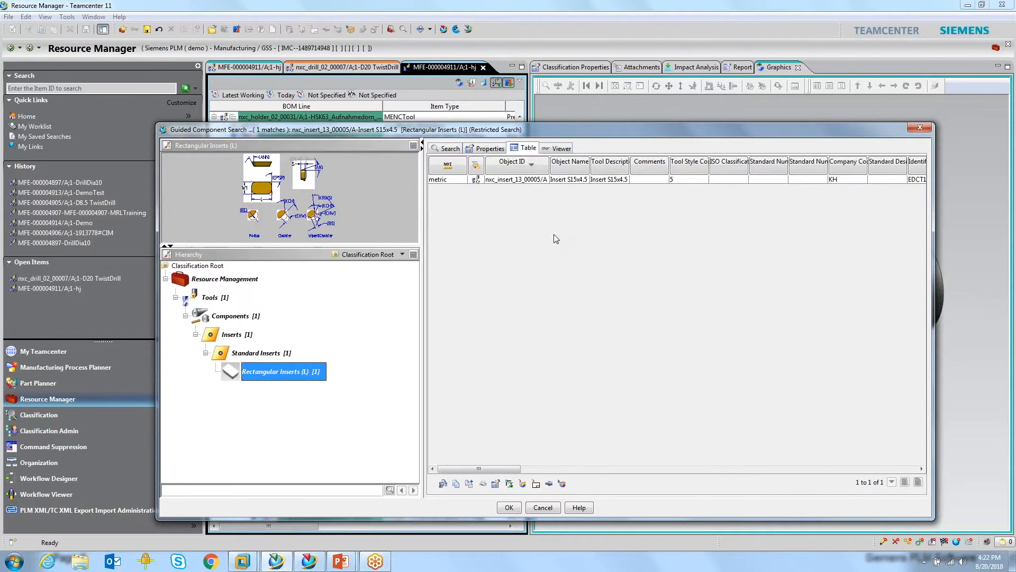
click(507, 180)
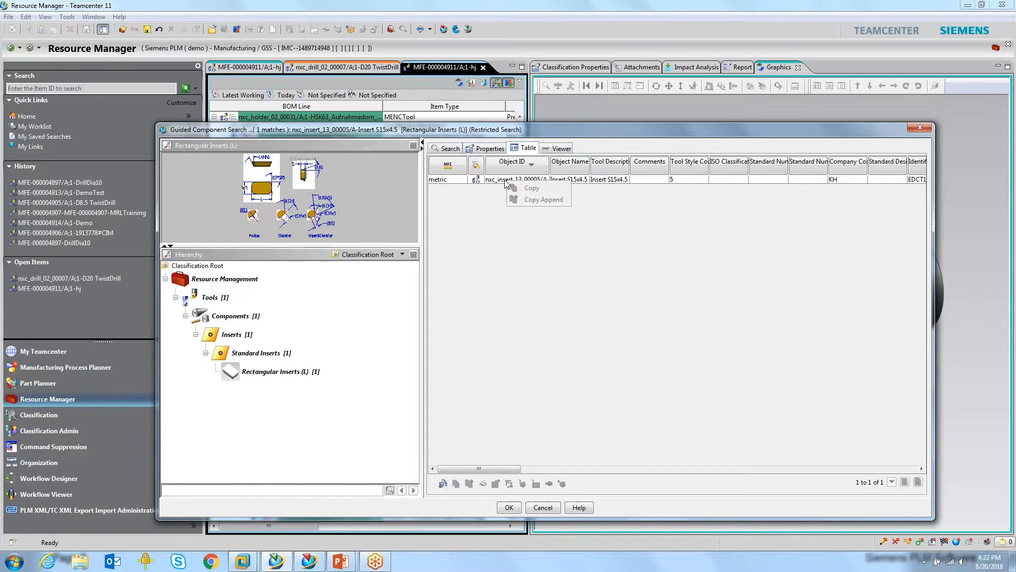
click(551, 149)
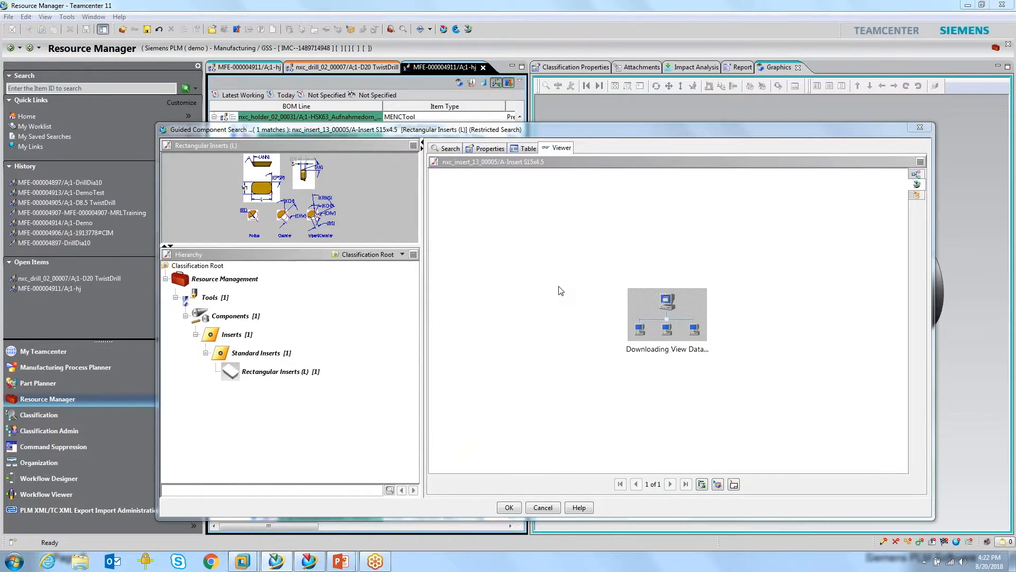
drag(475, 286, 650, 334)
drag(742, 402, 736, 367)
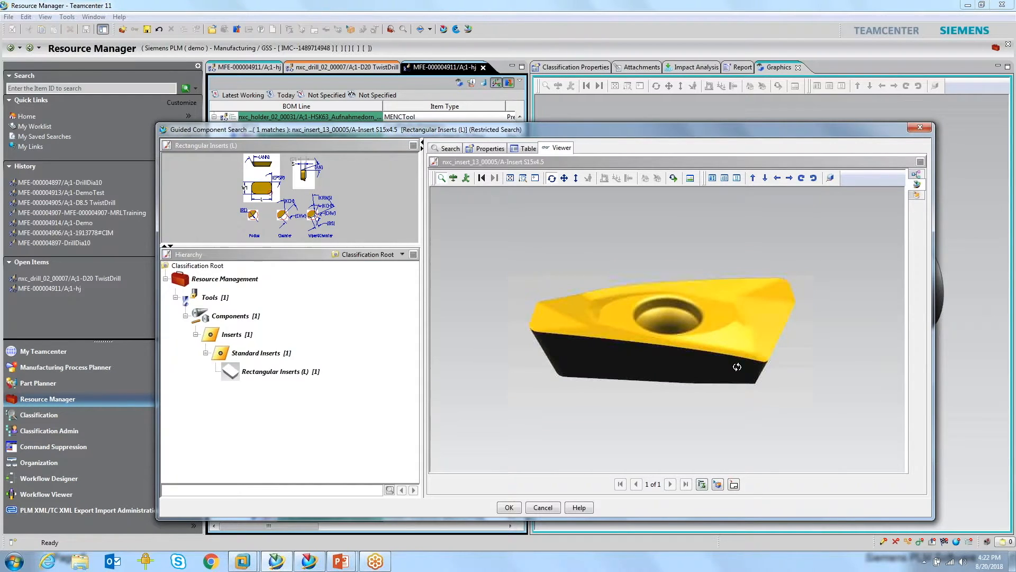
click(920, 128)
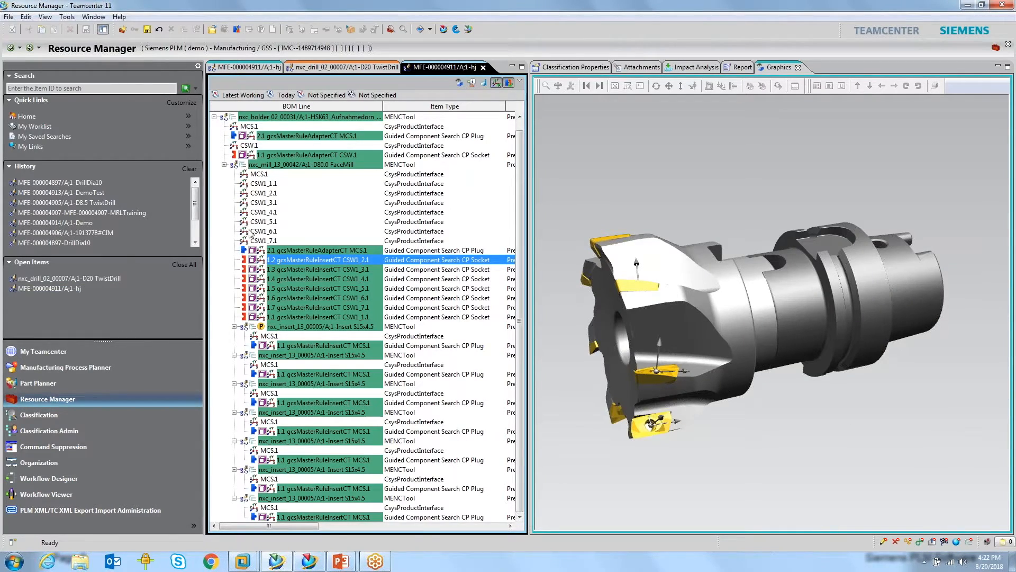
Collapse the Insert S15x4.5 lines under the D80.0 FaceMill in the structure and save the tool assembly.
click(235, 326)
click(235, 345)
click(234, 355)
click(233, 365)
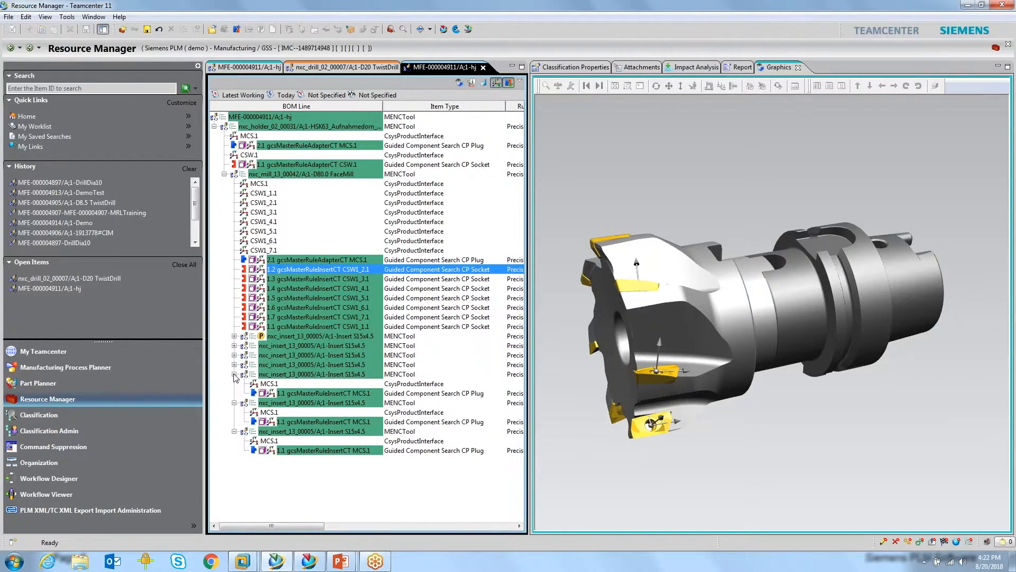
click(234, 374)
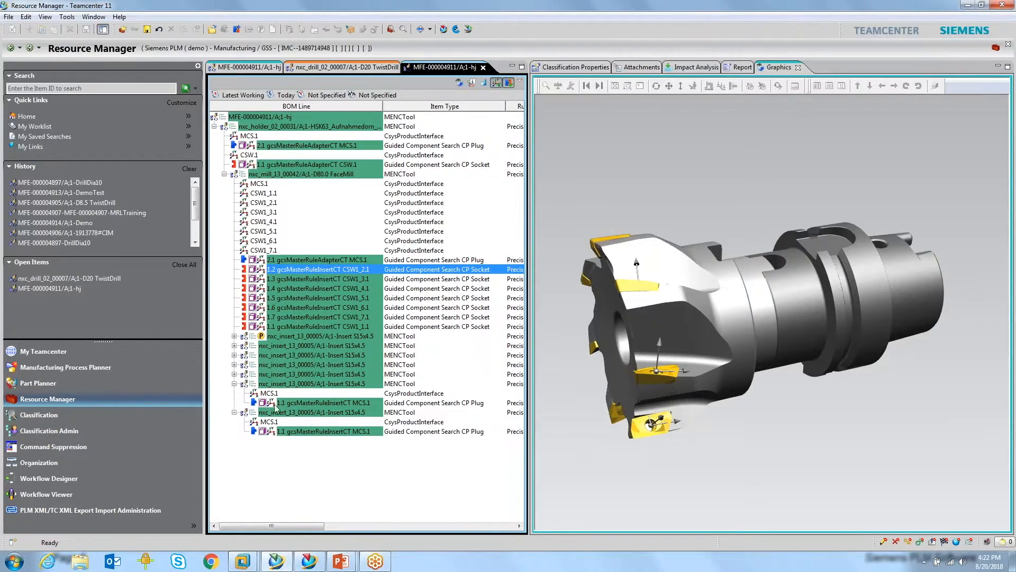
click(234, 383)
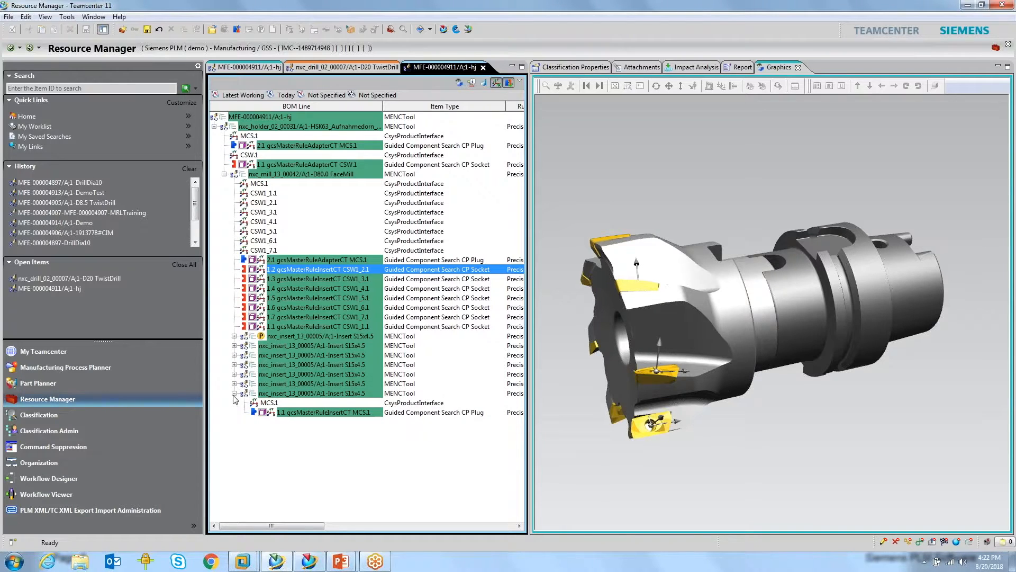
click(233, 393)
click(223, 174)
click(224, 174)
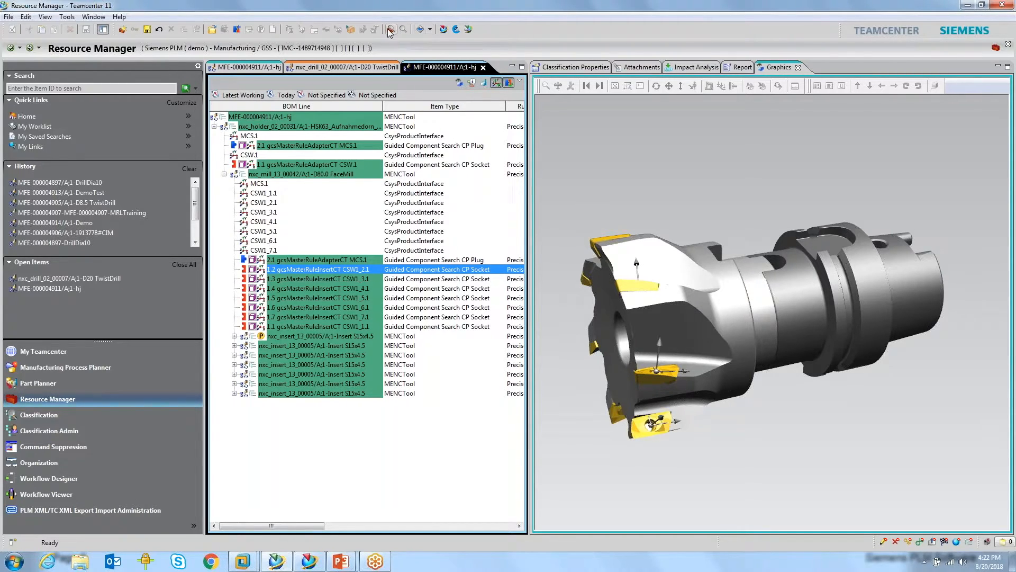
click(148, 31)
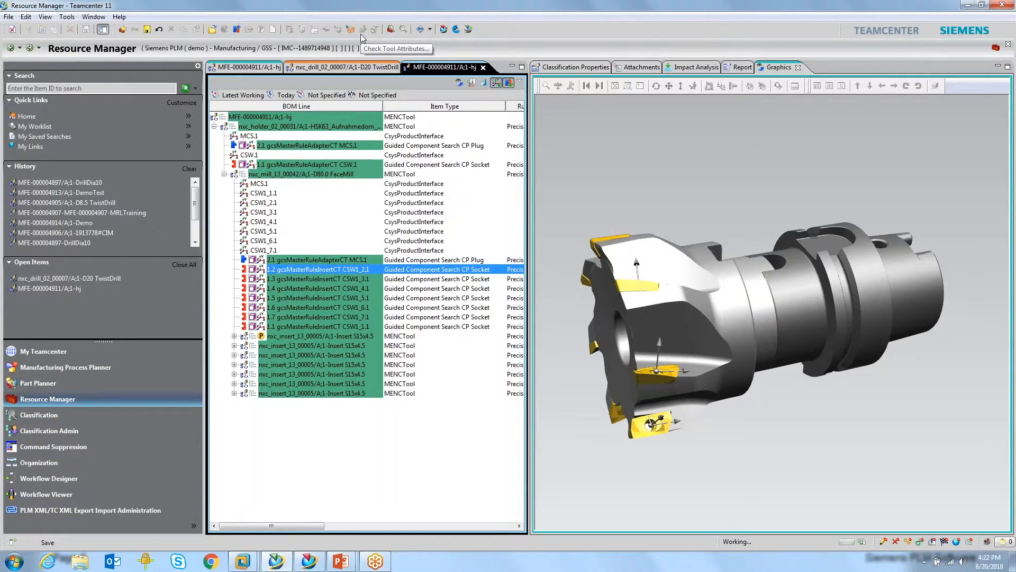
Review the Update NX Tool Assembly Part File options for MFE-000004911/A hj without running it, and show the assembly's classification properties.
click(310, 117)
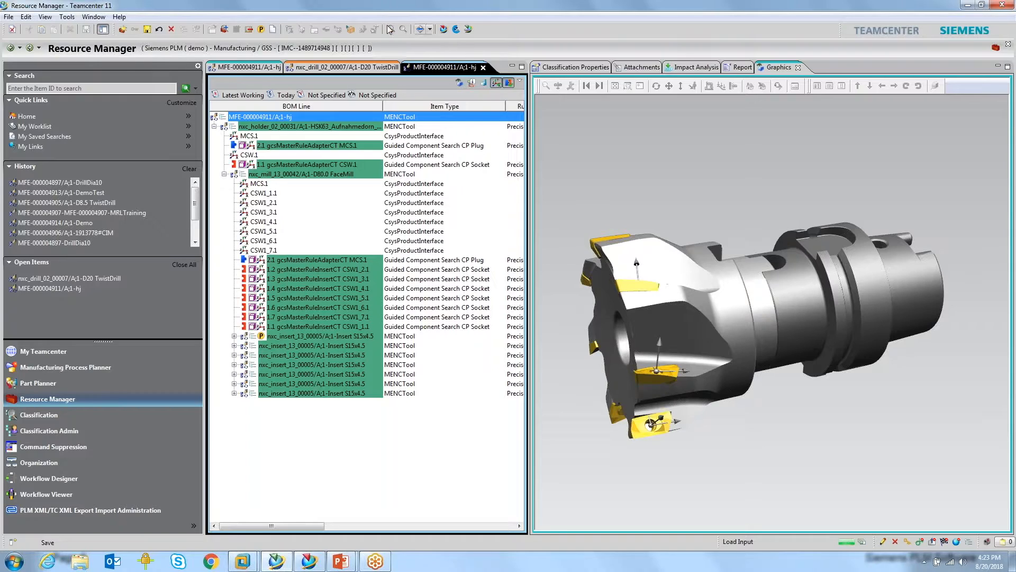
click(375, 29)
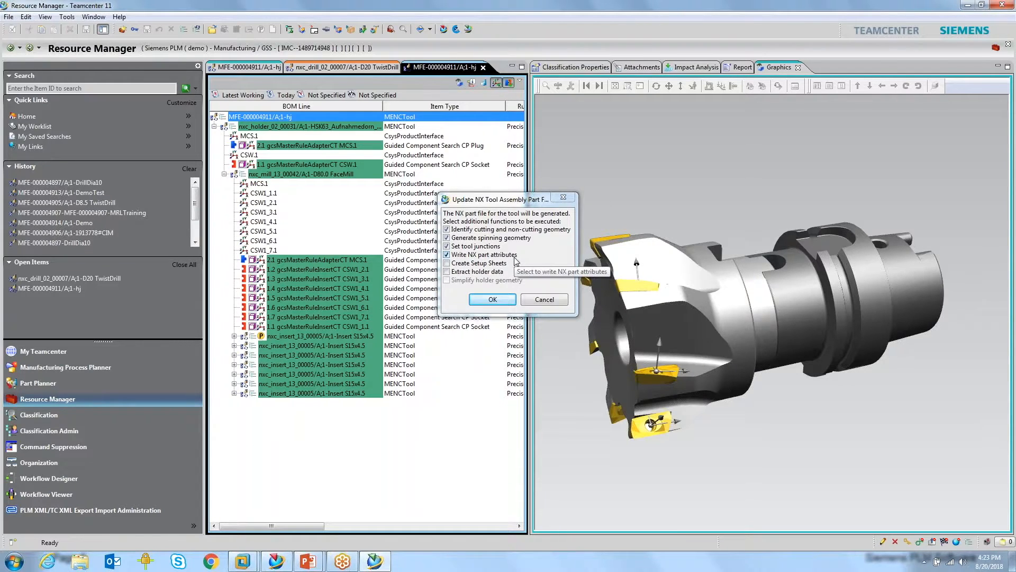
click(562, 199)
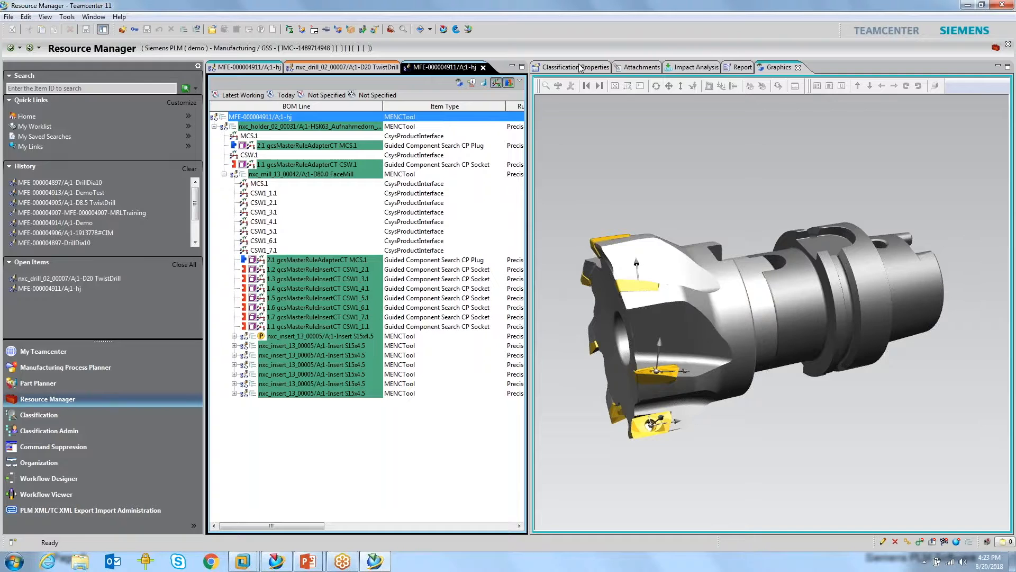
click(581, 67)
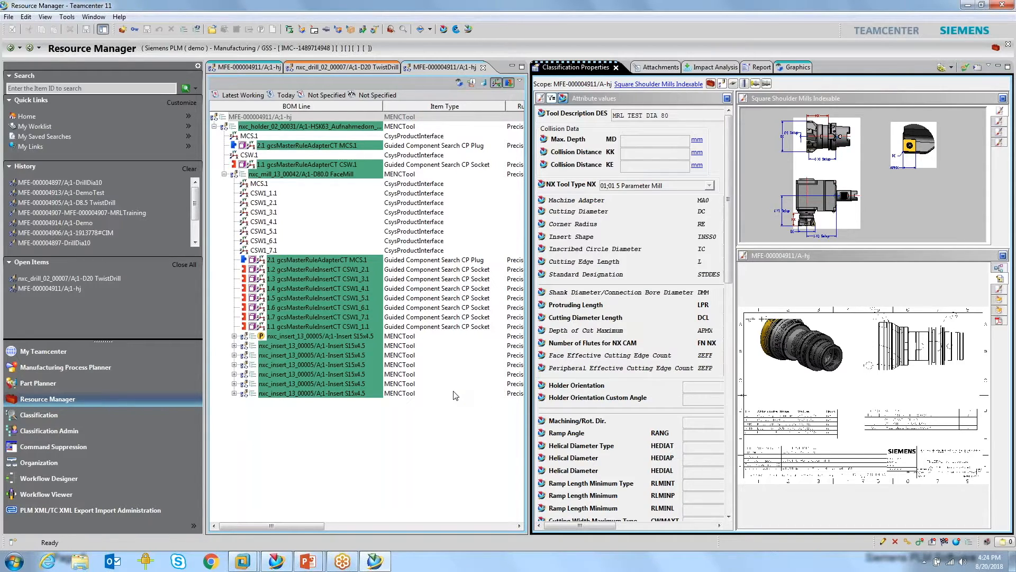
click(307, 116)
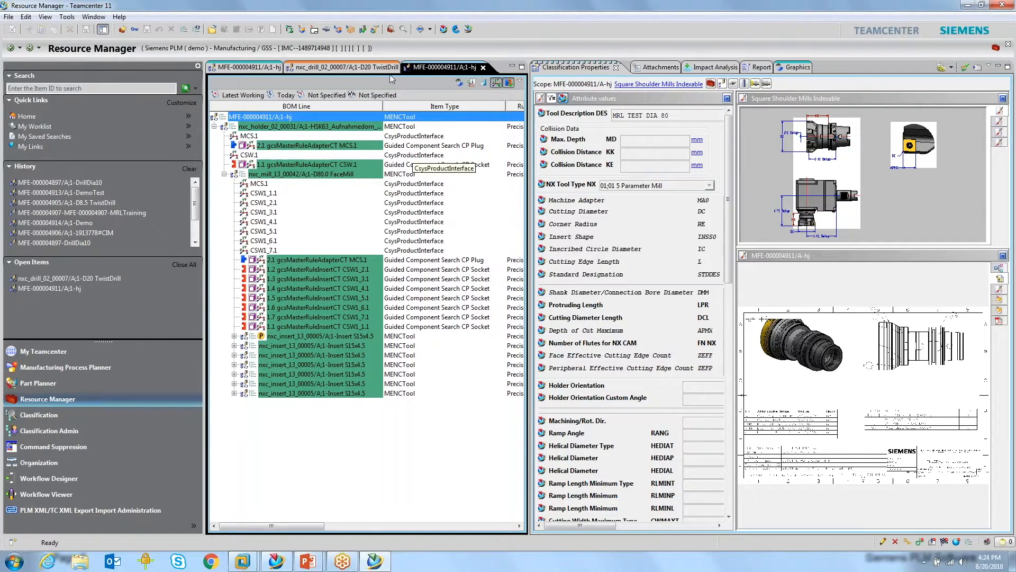
Close the open D20 TwistDrill and MFE-000004911/A hj structures in Resource Manager.
click(350, 70)
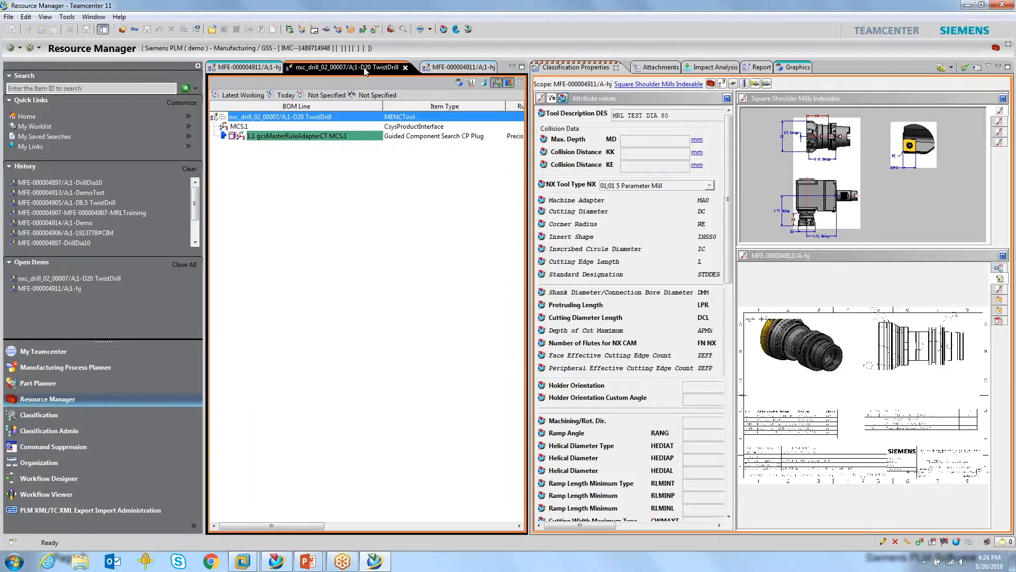
click(407, 67)
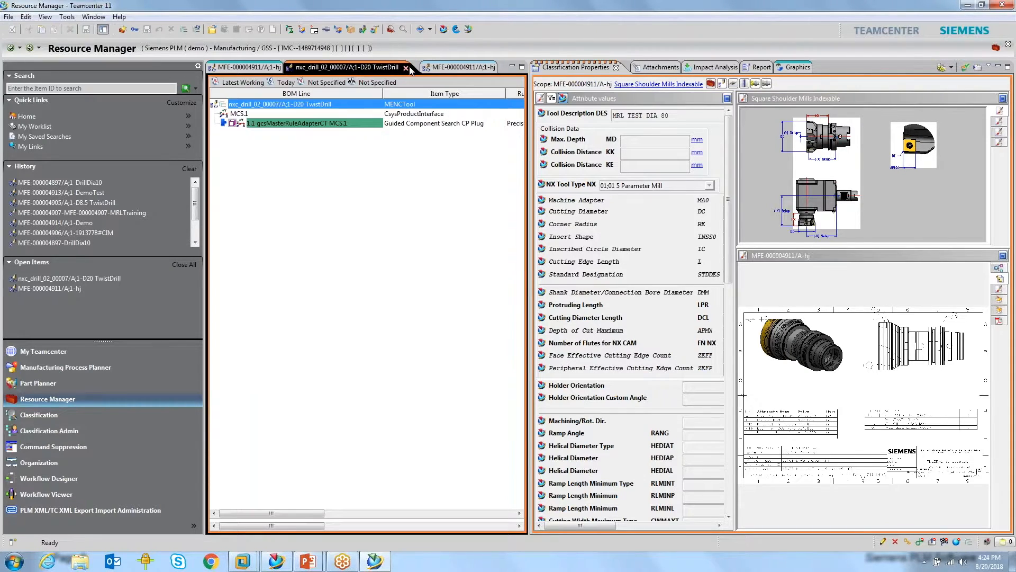
click(257, 69)
click(288, 67)
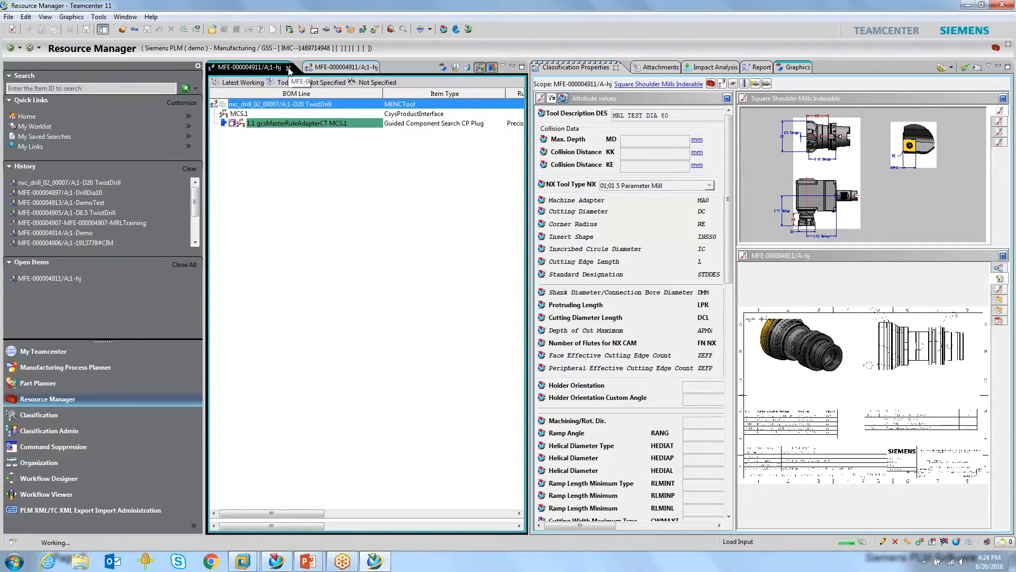
click(288, 68)
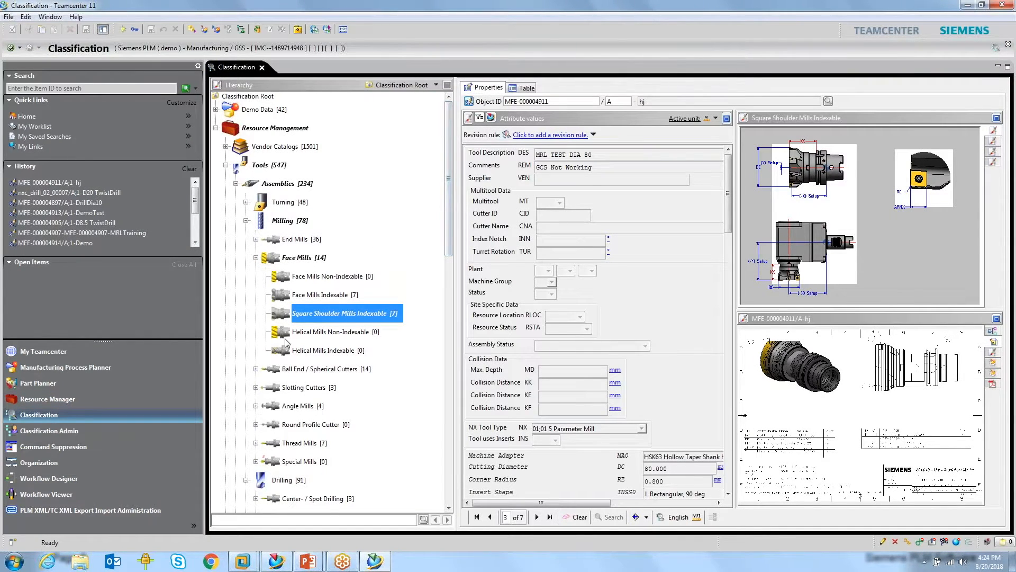
Create a new resource in Resource Manager with an assigned ID, name Test, description Test Drill and item type MENCTool.
click(65, 398)
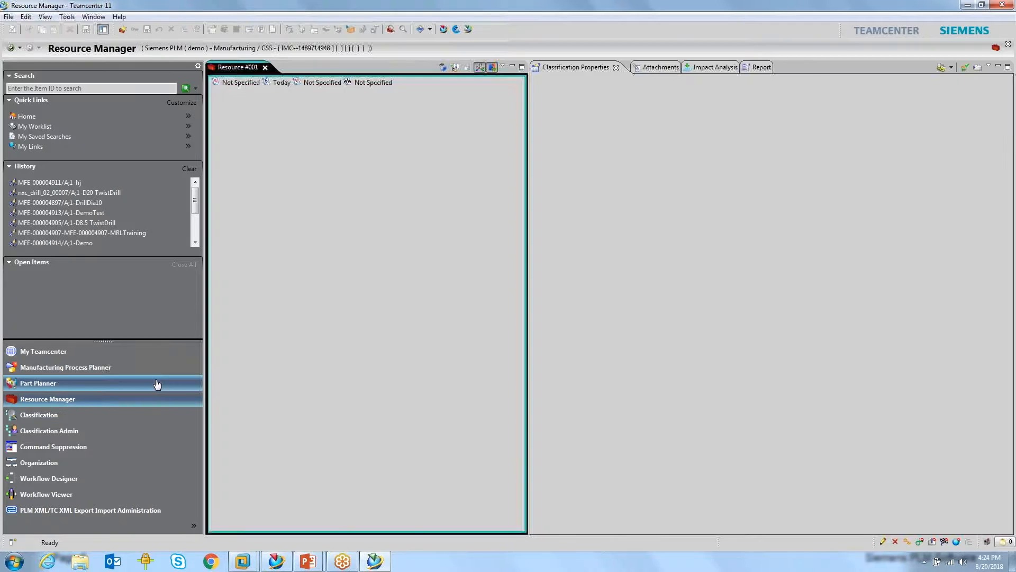
click(122, 30)
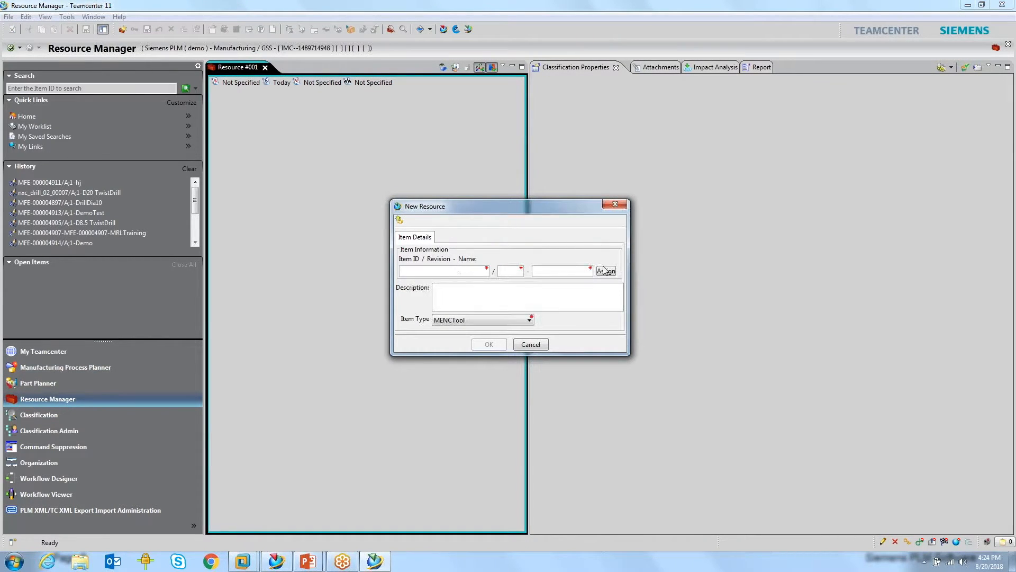
click(605, 271)
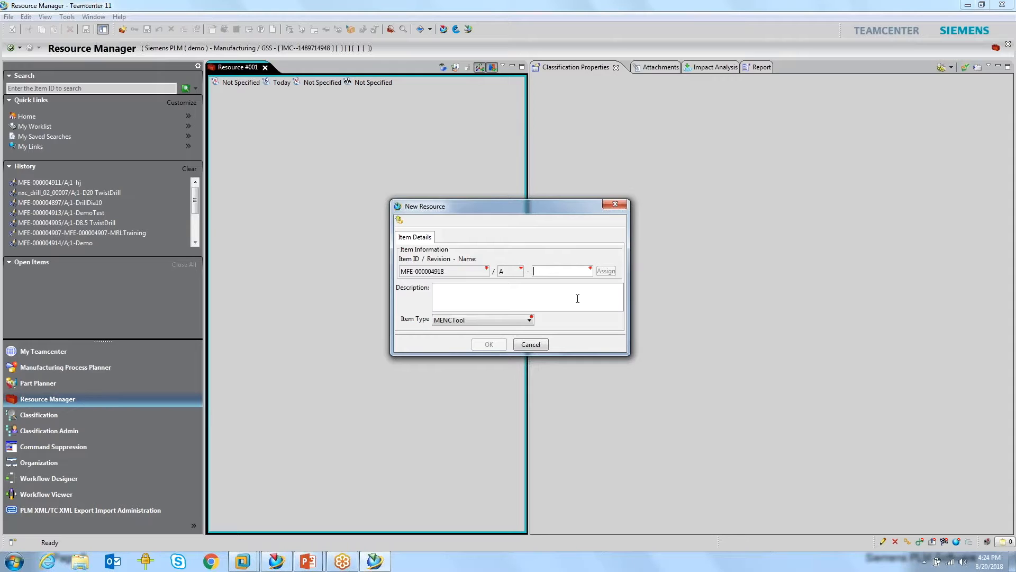
text(Tes)
text(Test Drill)
click(474, 321)
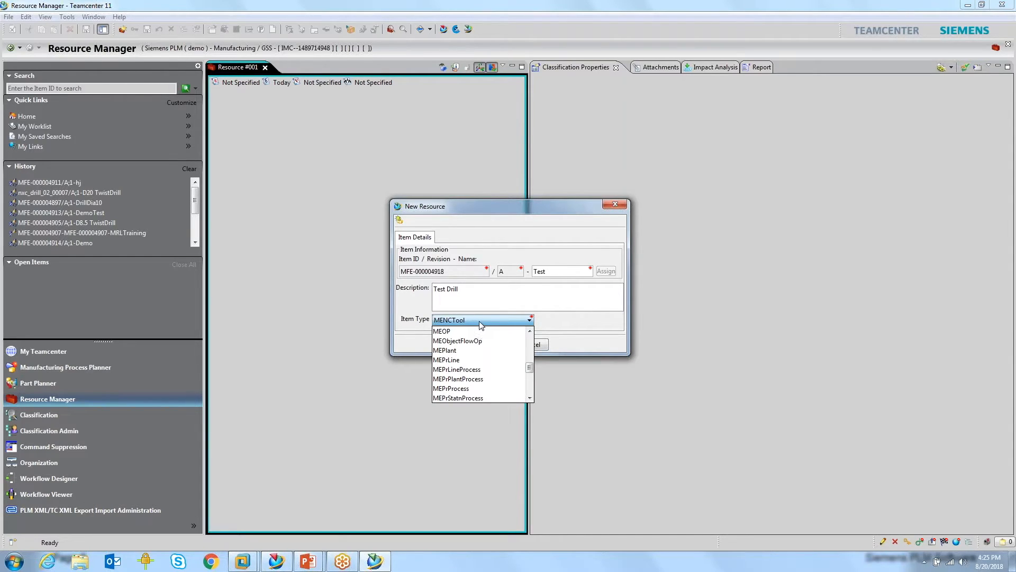
click(558, 300)
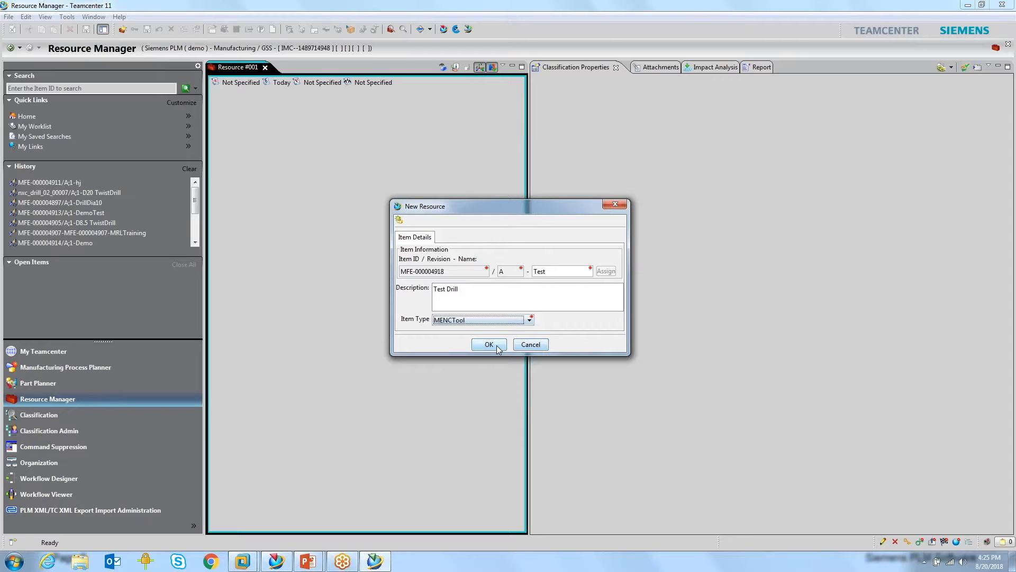
click(497, 345)
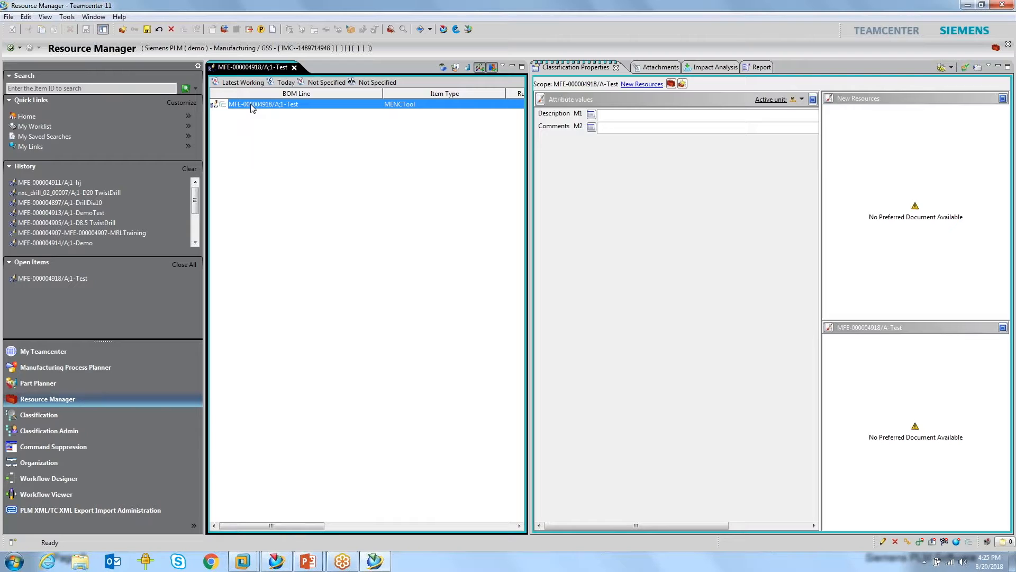
Classify the new resource as Twist Drills under Tools, Assemblies, Drilling, with tool description Test Drill, and save it.
click(642, 84)
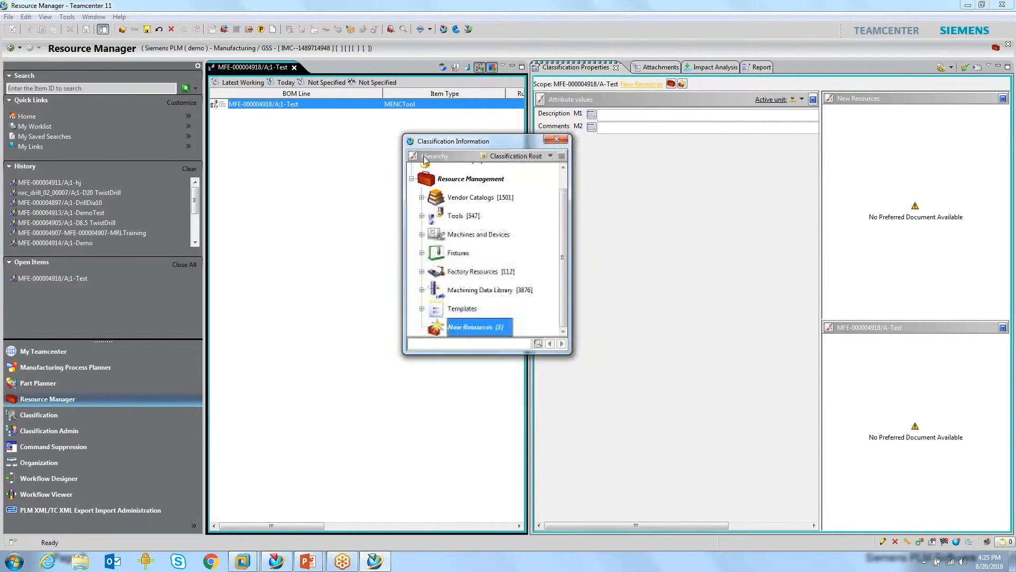
click(422, 216)
click(432, 234)
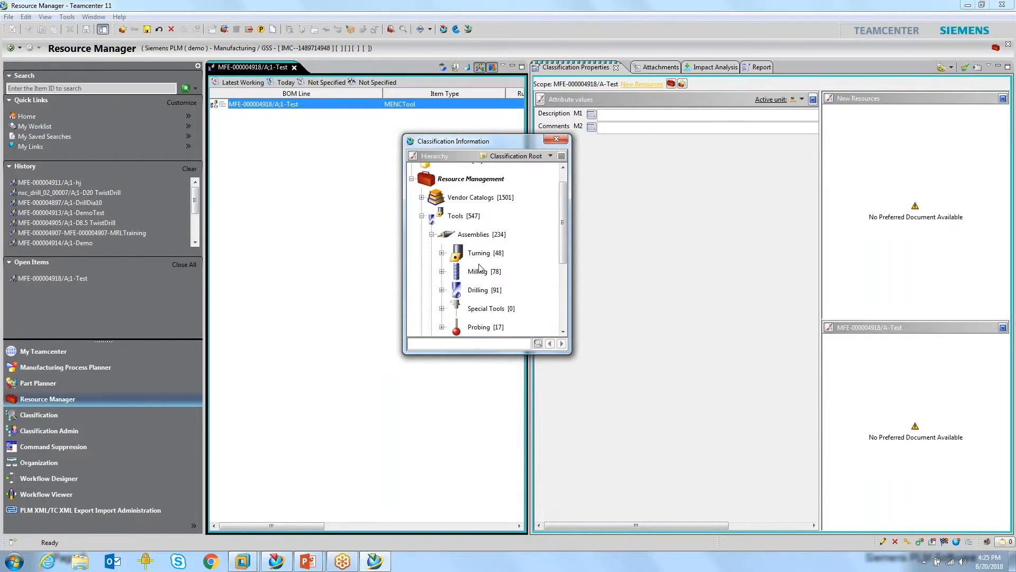
scroll(438, 237, down, 1)
click(442, 245)
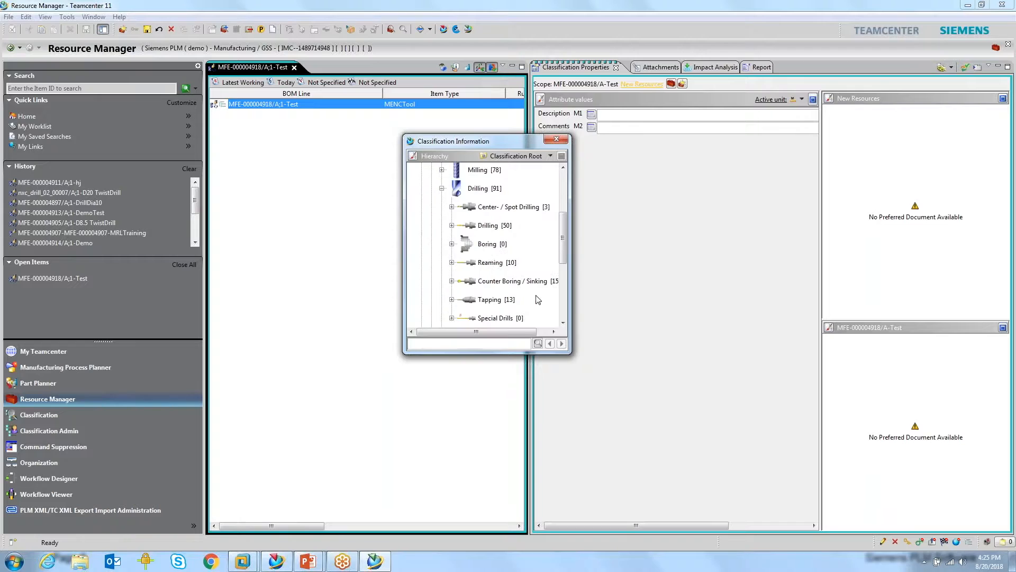
click(452, 225)
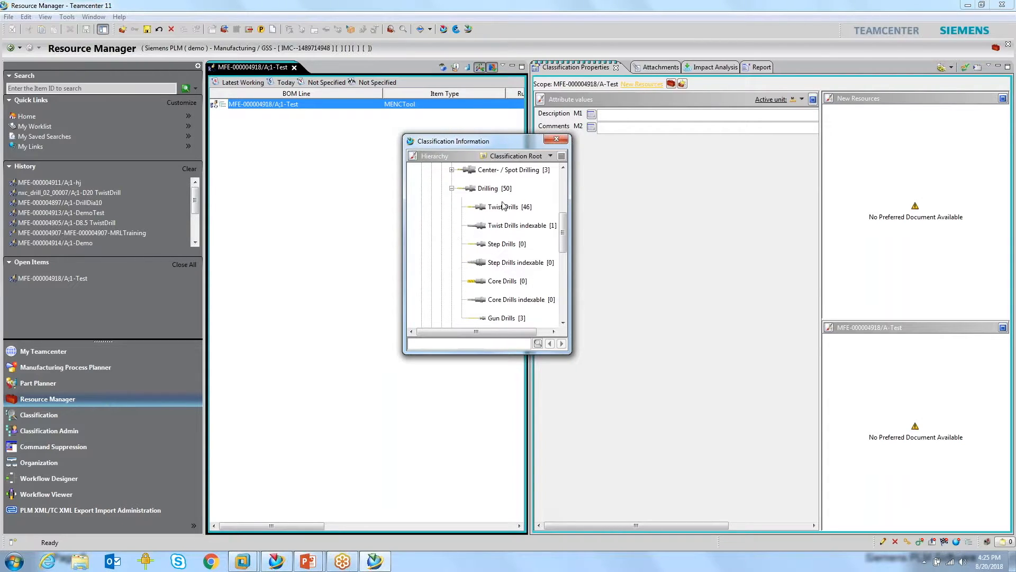
click(504, 208)
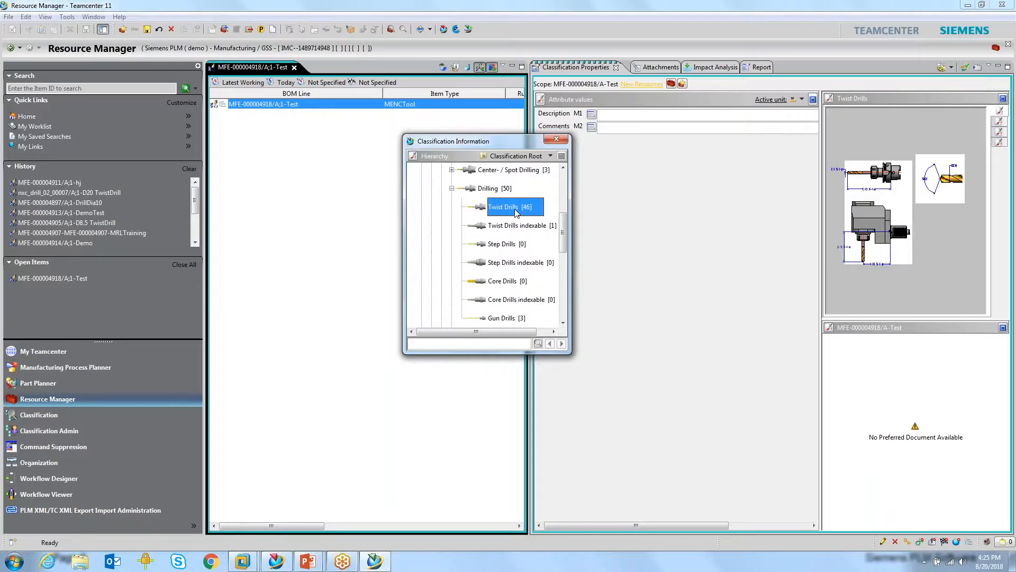
double_click(515, 209)
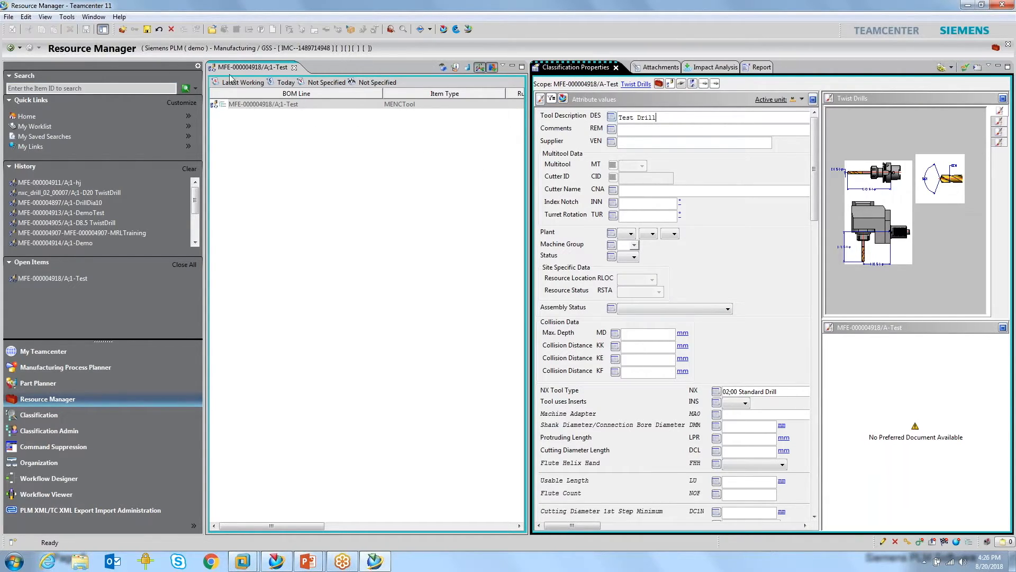
click(147, 29)
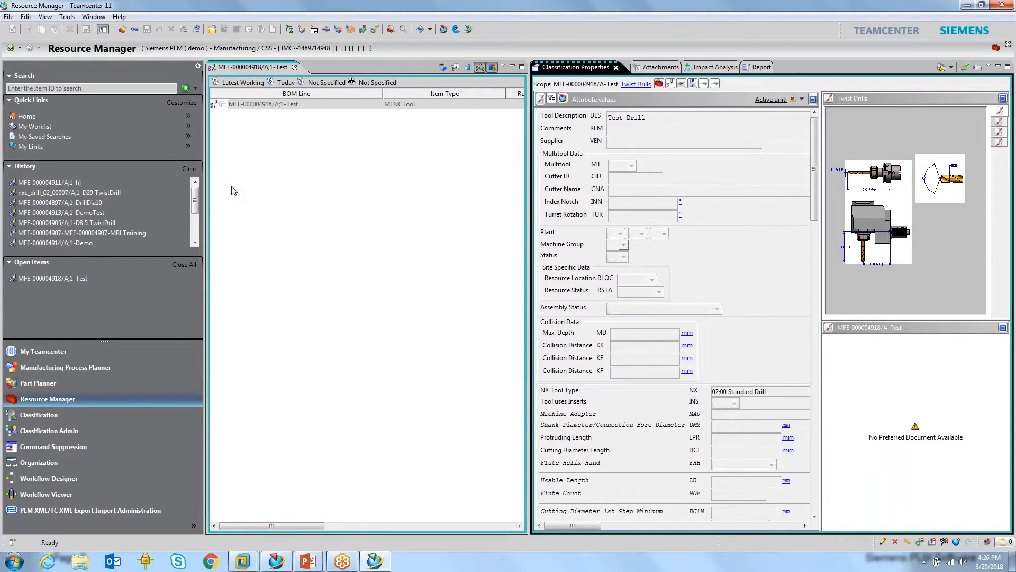
Switch the Test resource to edit mode and start adding a classified component to it.
click(236, 106)
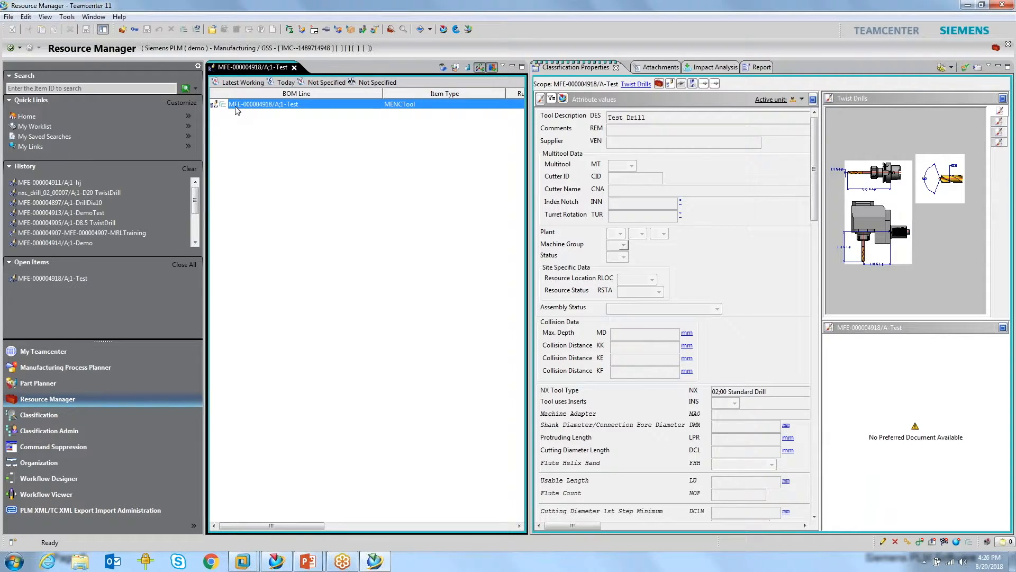
click(137, 30)
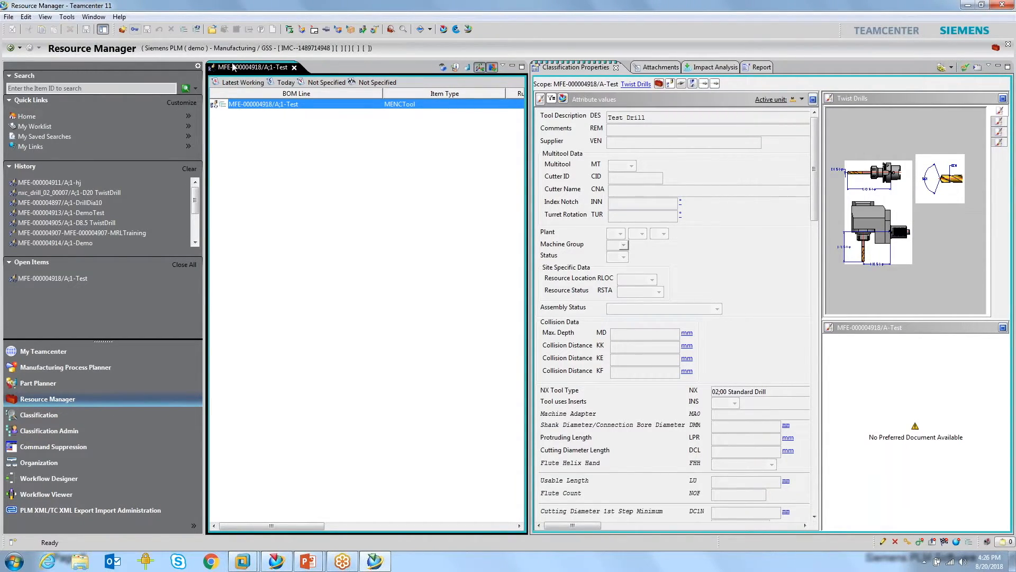
right_click(286, 108)
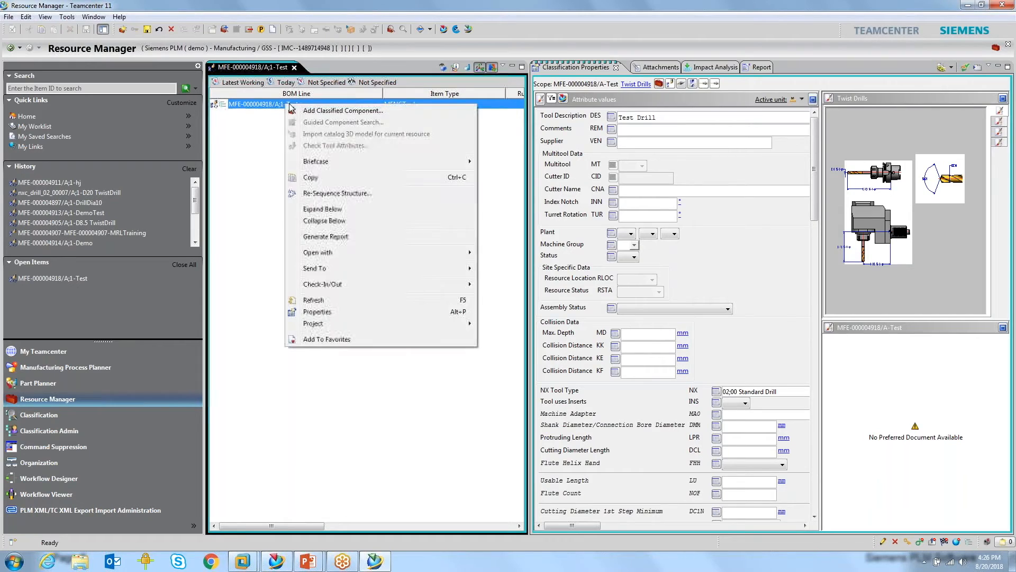
click(336, 111)
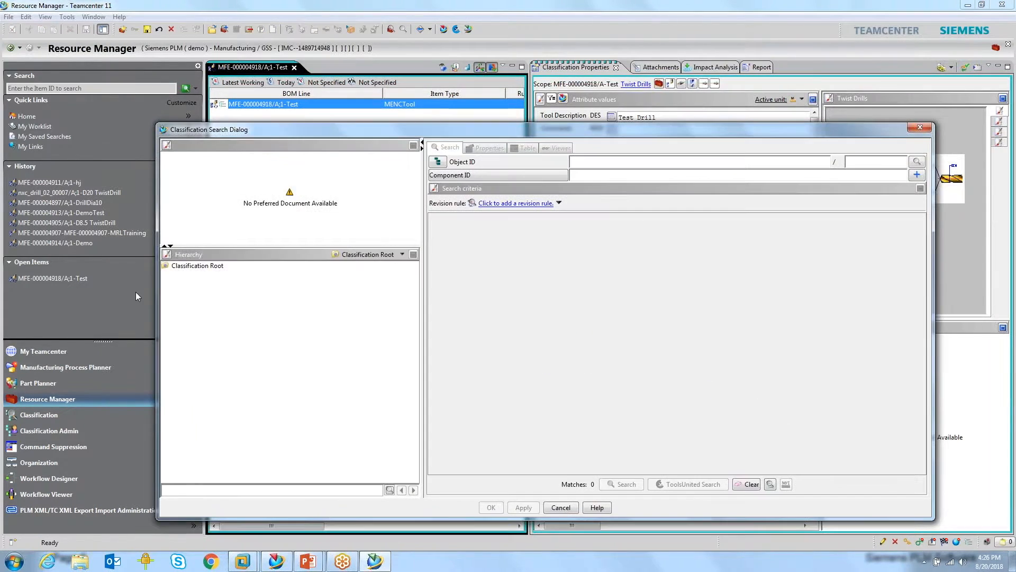
Expand the classification hierarchy through Resource Management and Tools down to the Components classes.
click(198, 266)
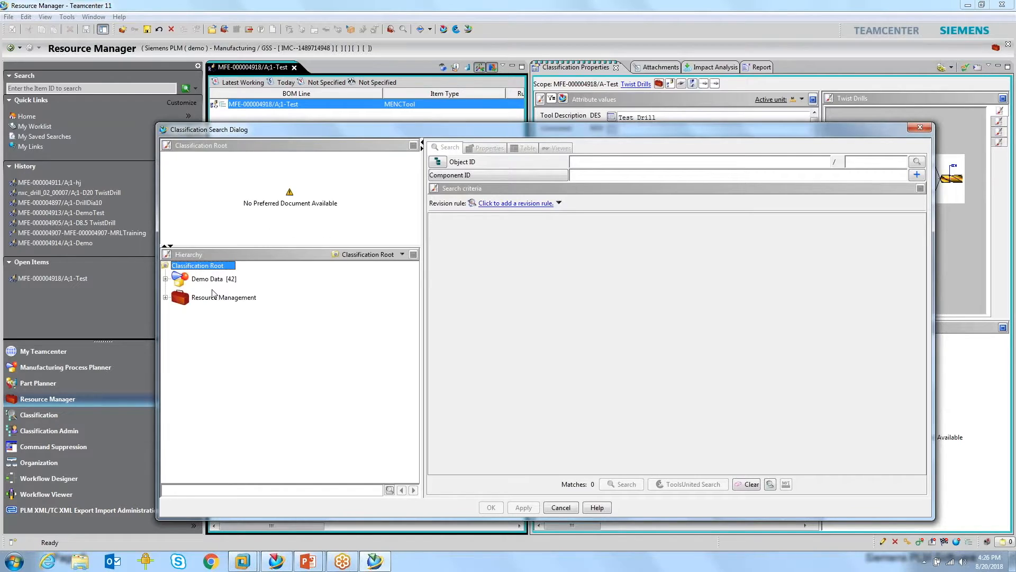
click(165, 297)
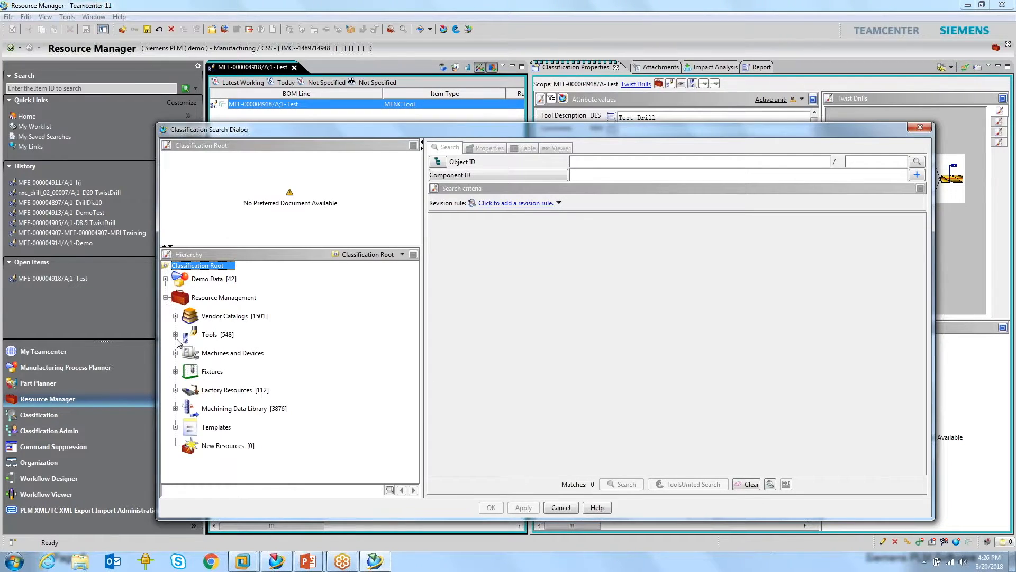
click(176, 335)
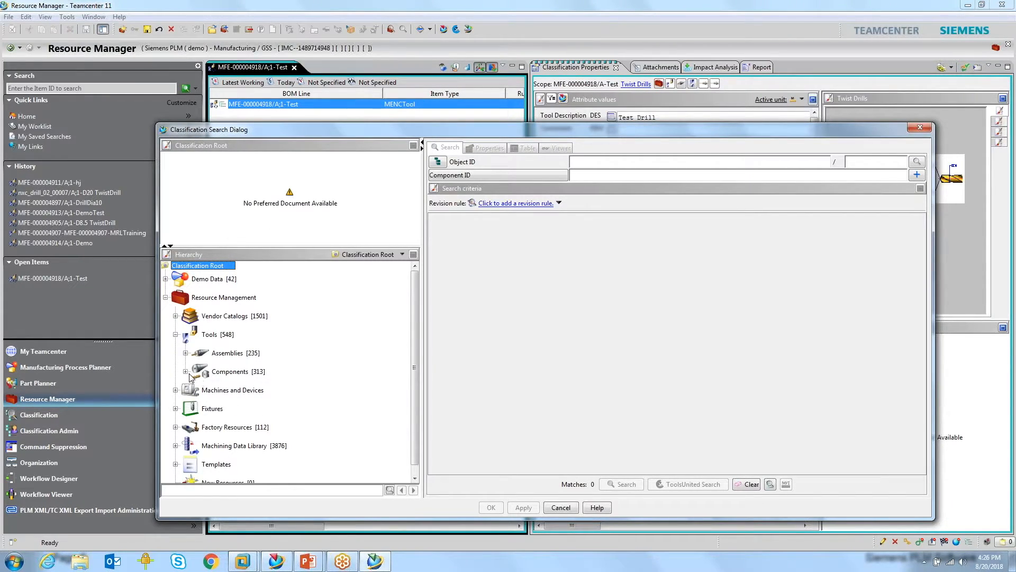
click(185, 372)
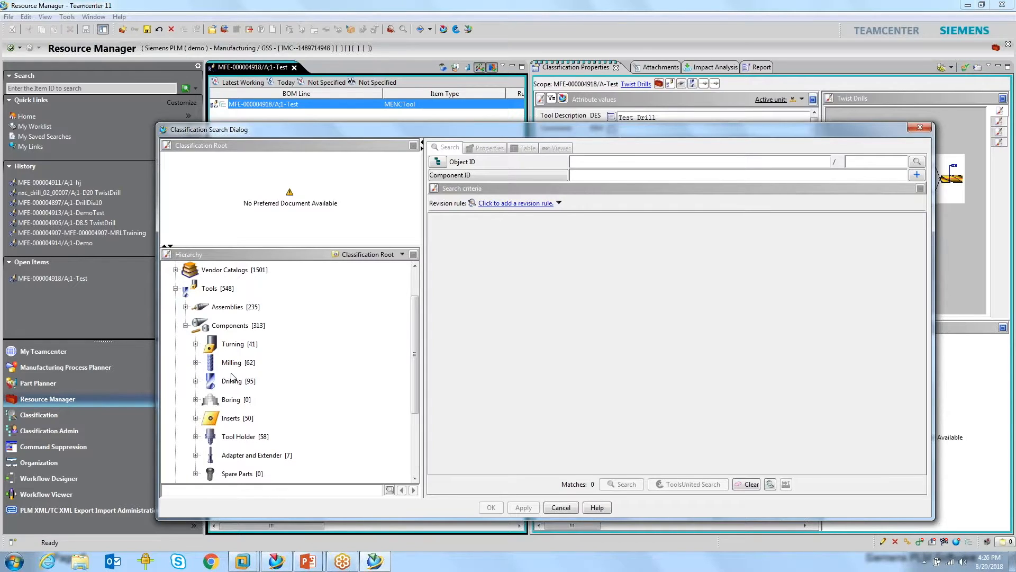
scroll(225, 308, up, 1)
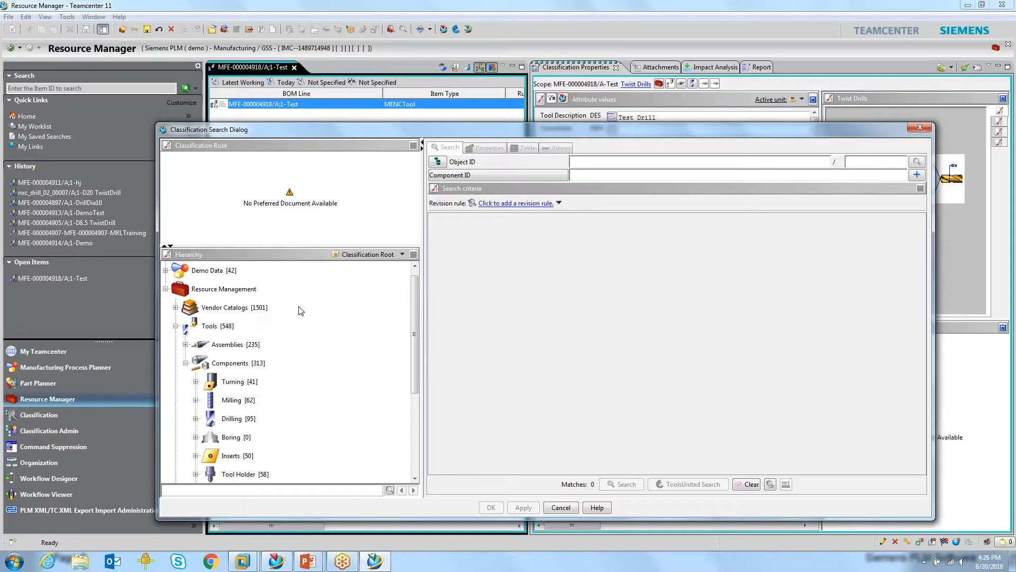
scroll(275, 316, down, 1)
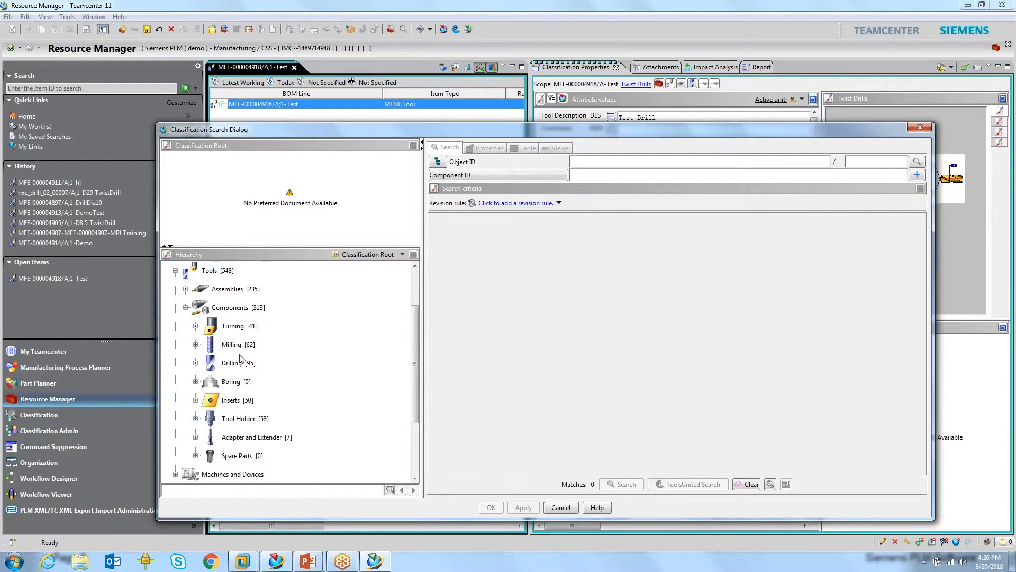
Select the Fluted Drill class under Drilling, Drill, Solid Drill, Twist Drill as the class to search.
click(195, 363)
click(206, 382)
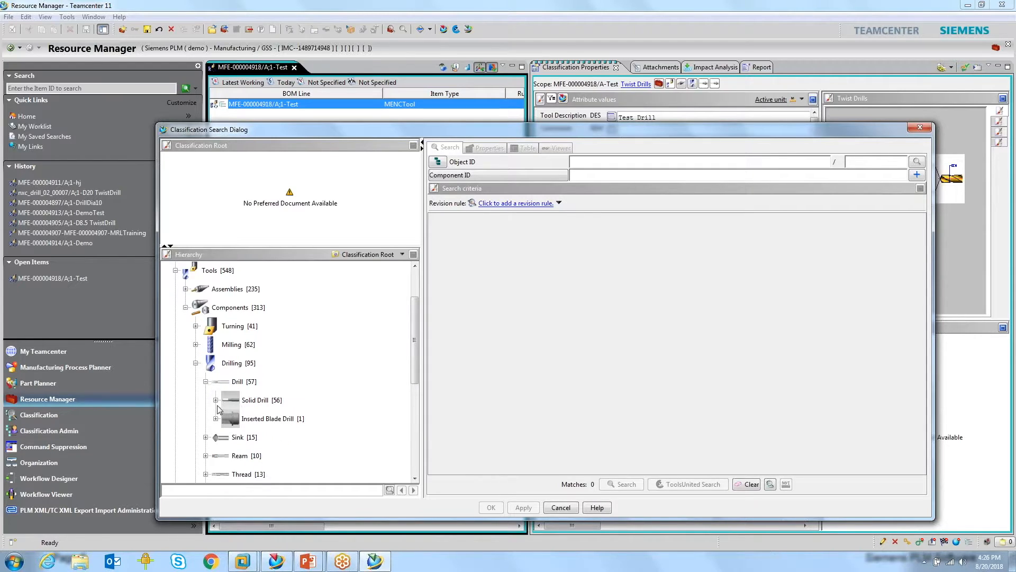
click(216, 400)
scroll(346, 386, down, 1)
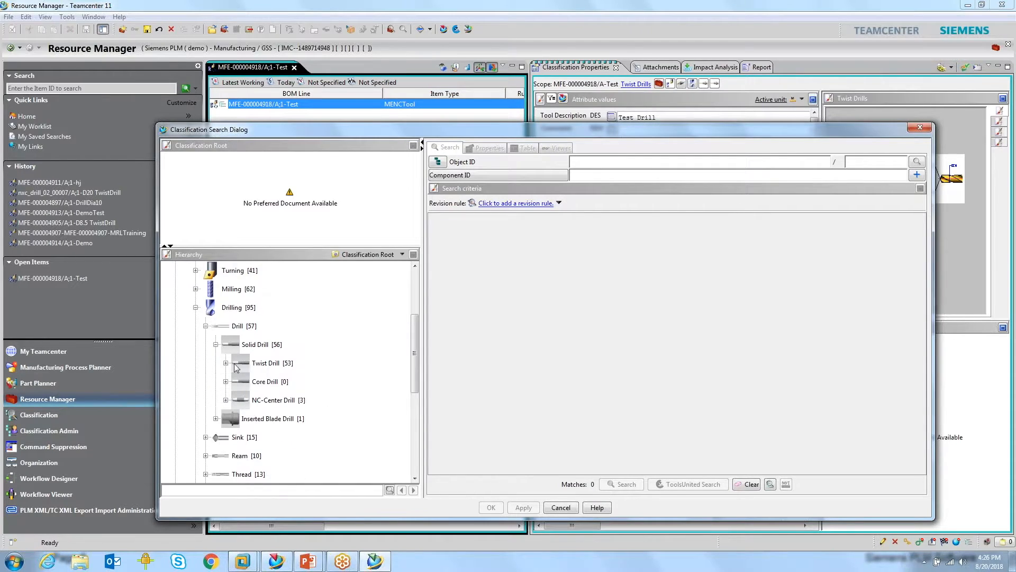
click(225, 363)
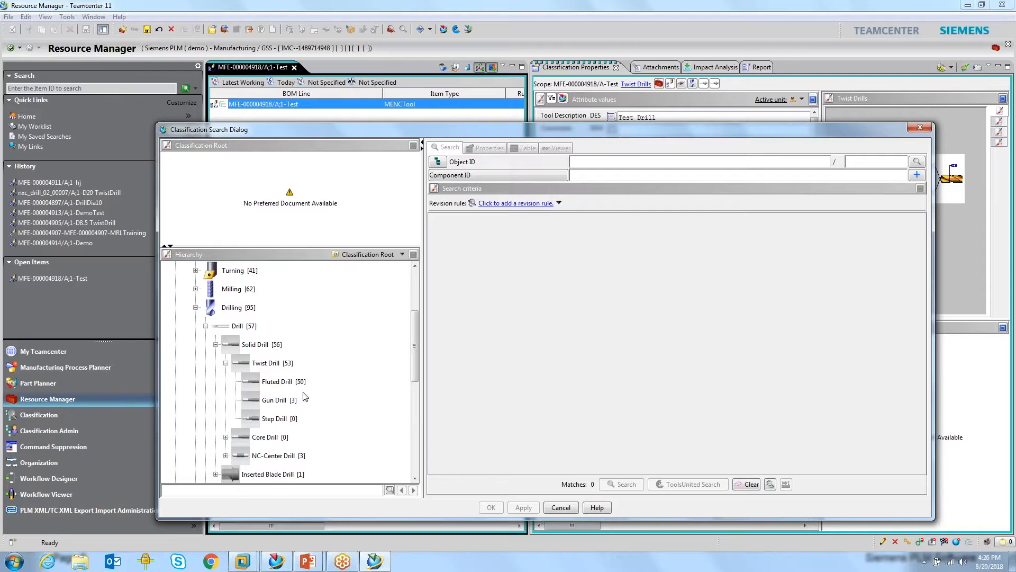
click(291, 381)
right_click(289, 385)
click(321, 408)
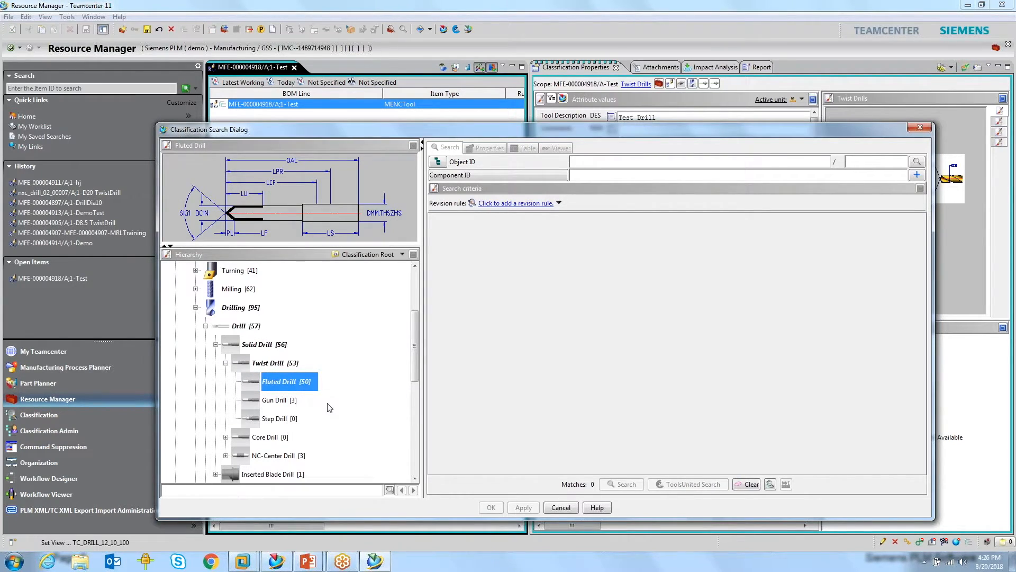
Search the Fluted Drill class without criteria, list the matches in a table, and select nxc_drill_02_00026/A D8.5 TwistDrill.
click(622, 484)
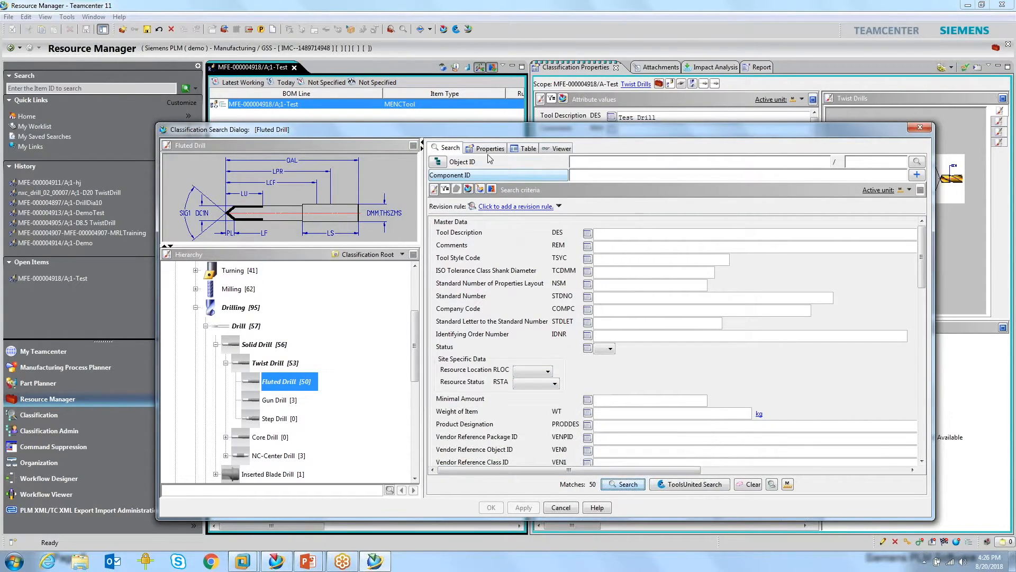
click(521, 149)
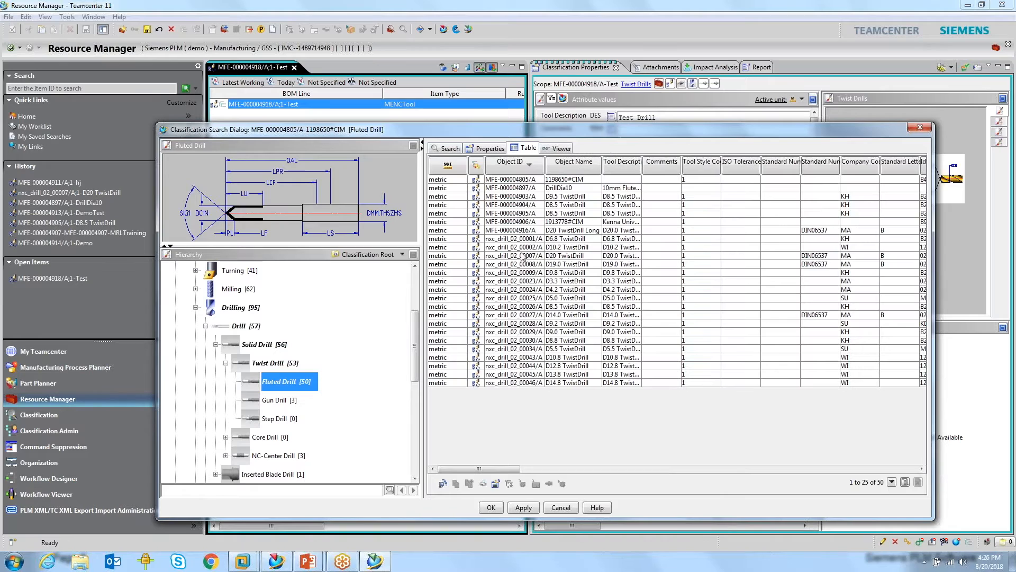
click(535, 306)
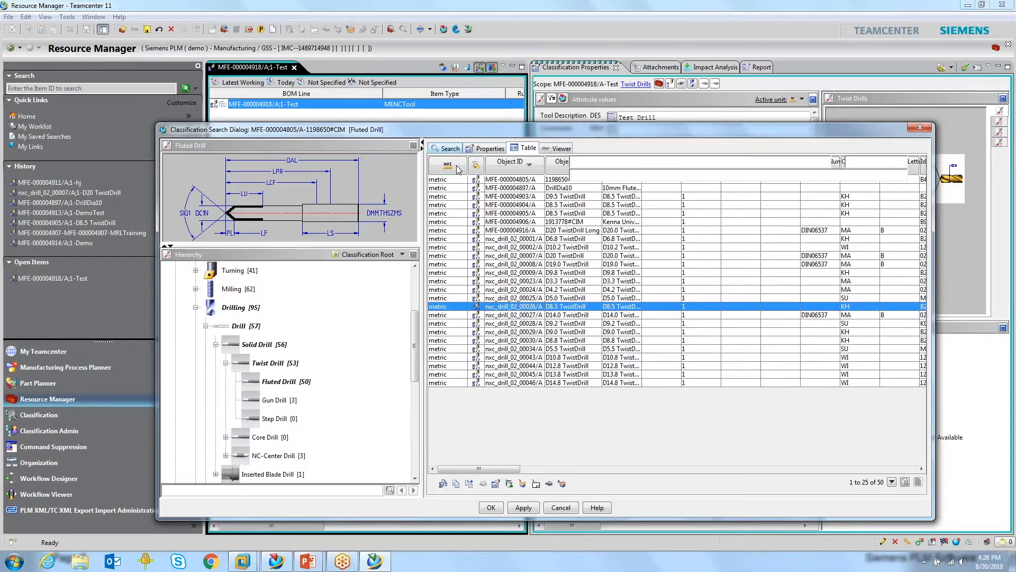
Return to the search criteria, start a ToolsUnited search for fluted drills, and log in with the account username and password.
click(446, 148)
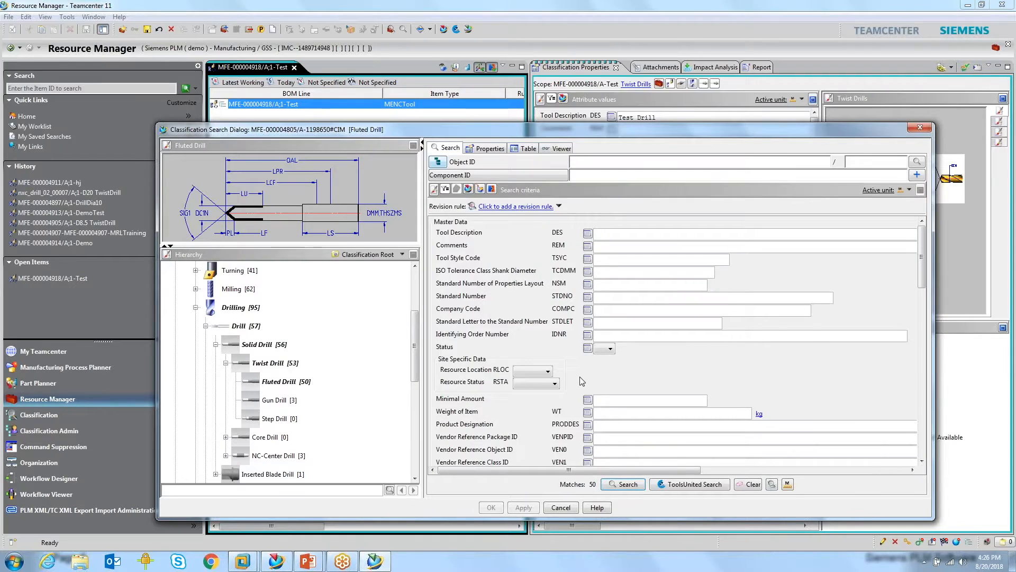
click(706, 487)
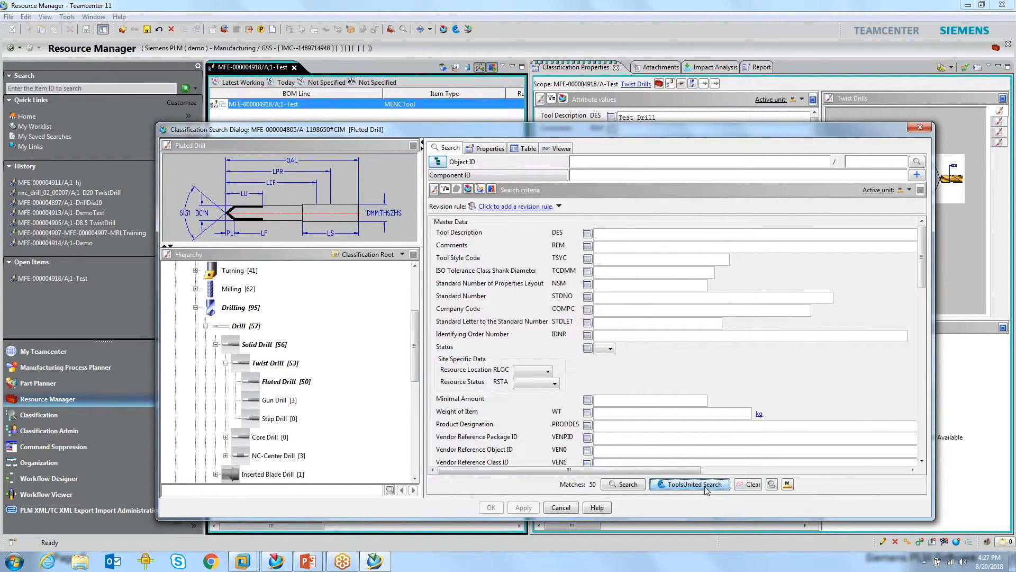
text(Siemens)
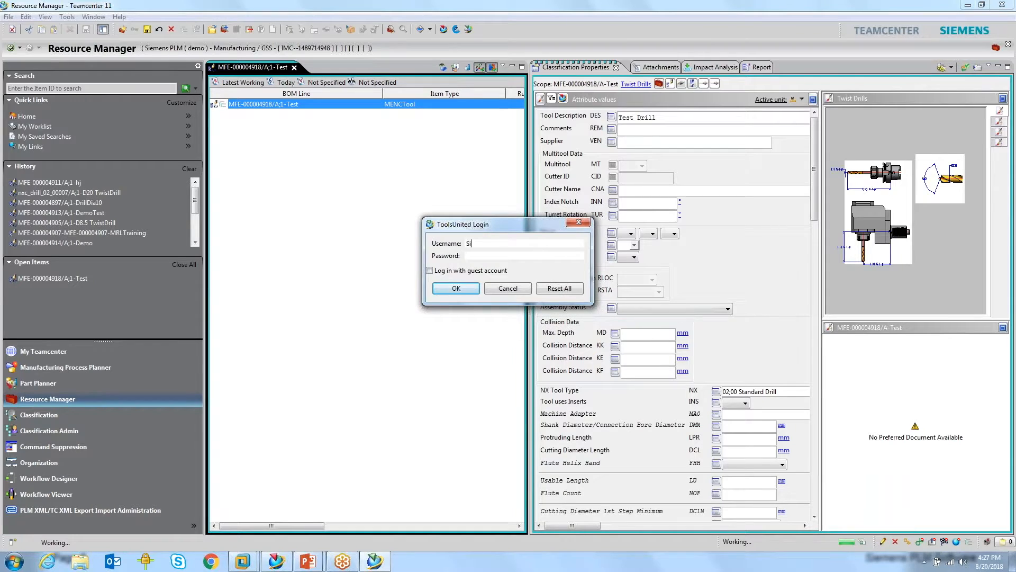
key(BackSpace)
key(BackSpace)
text(•••)
key(Return)
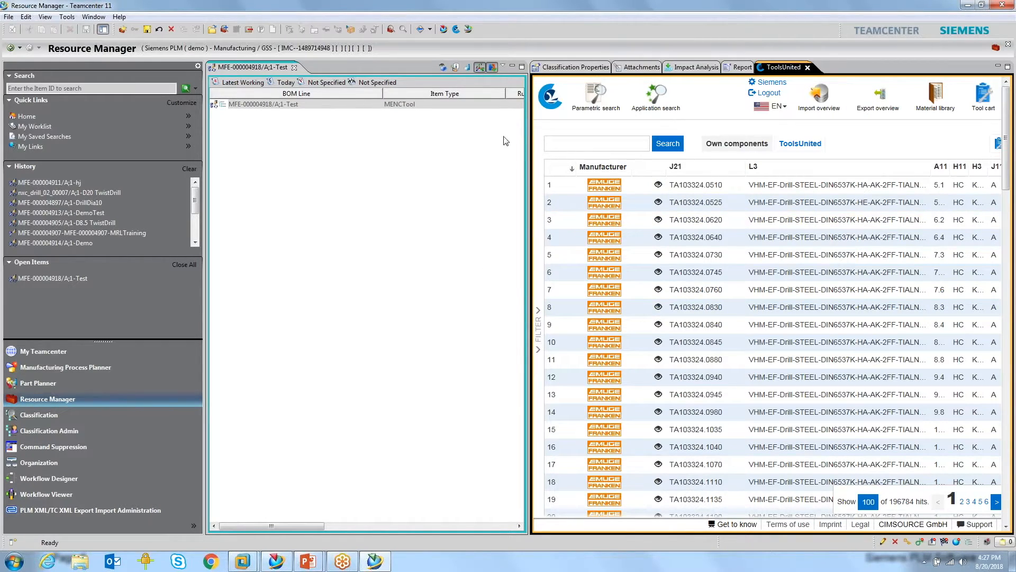
Close the ToolsUnited results and reopen the classified component search for the Test resource.
click(807, 67)
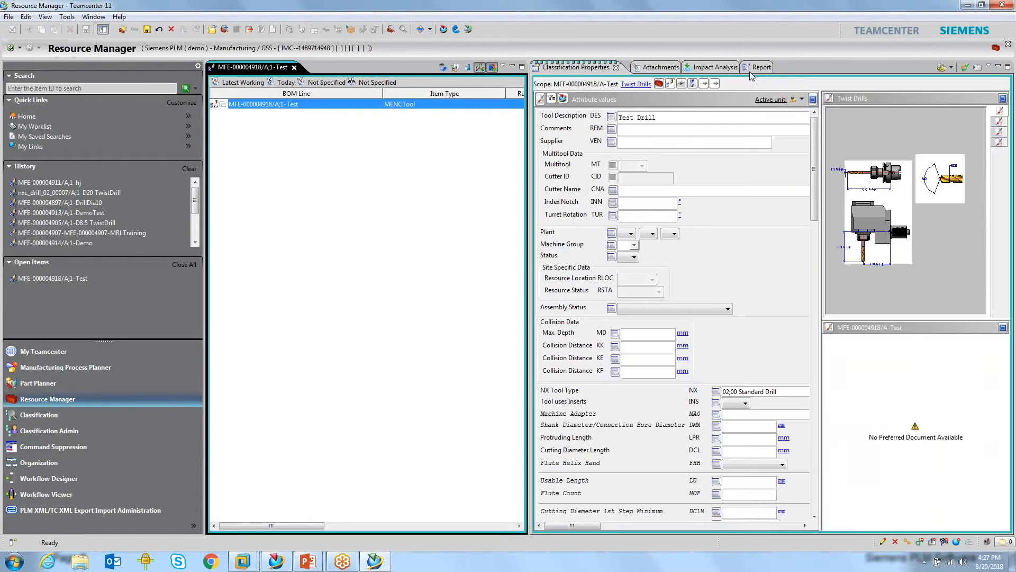
right_click(274, 103)
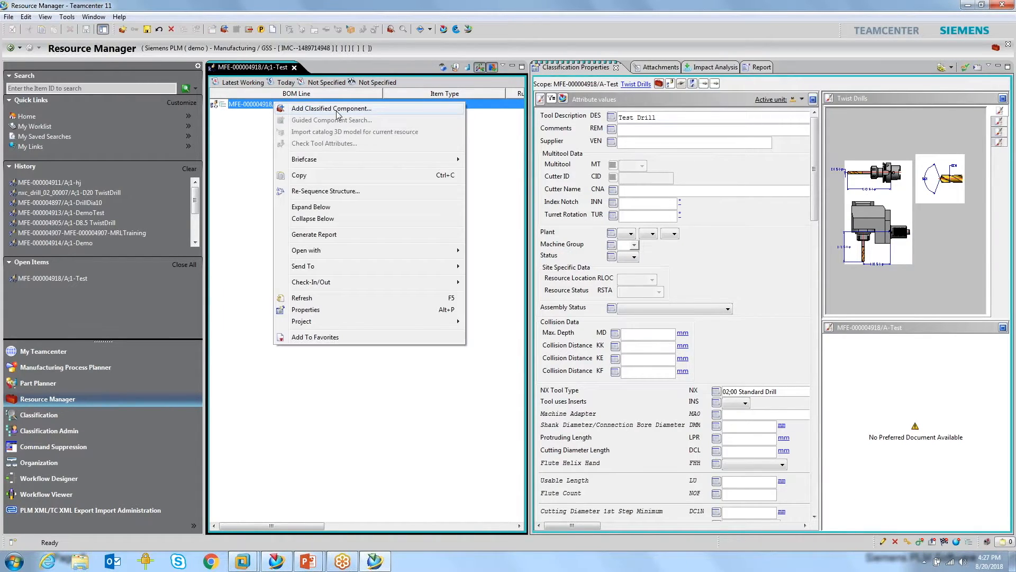
click(334, 109)
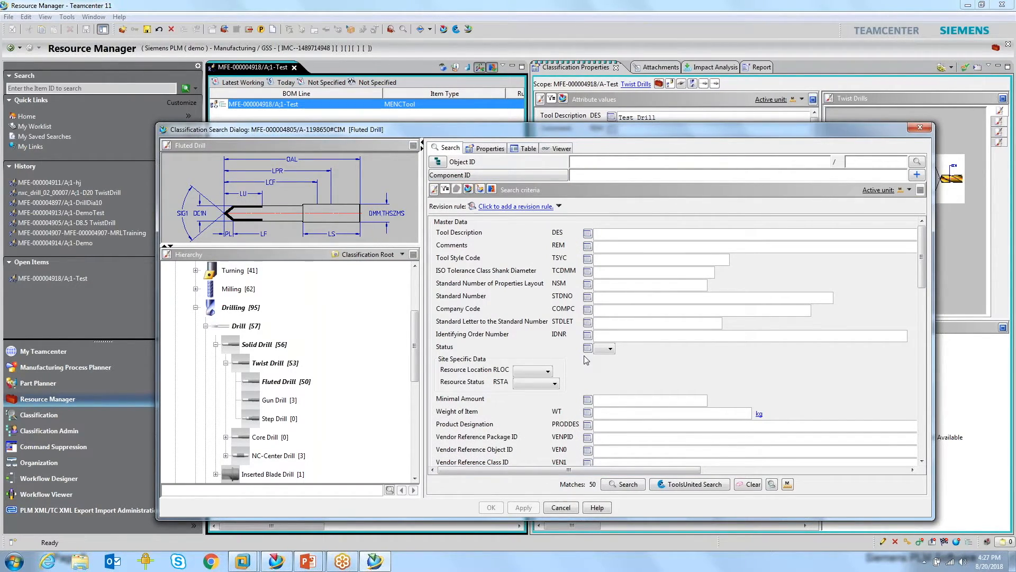
scroll(593, 362, down, 2)
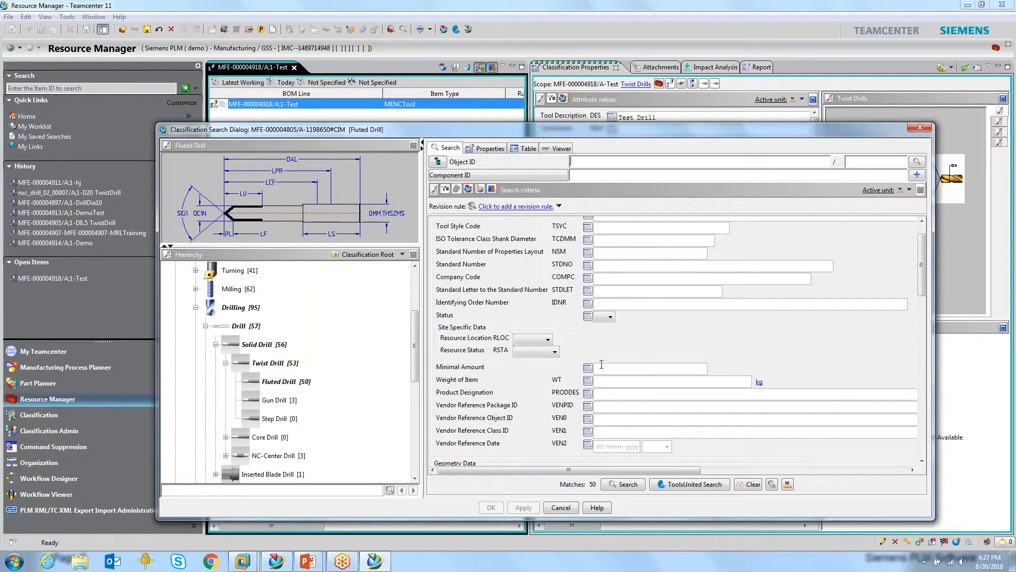
scroll(601, 364, up, 2)
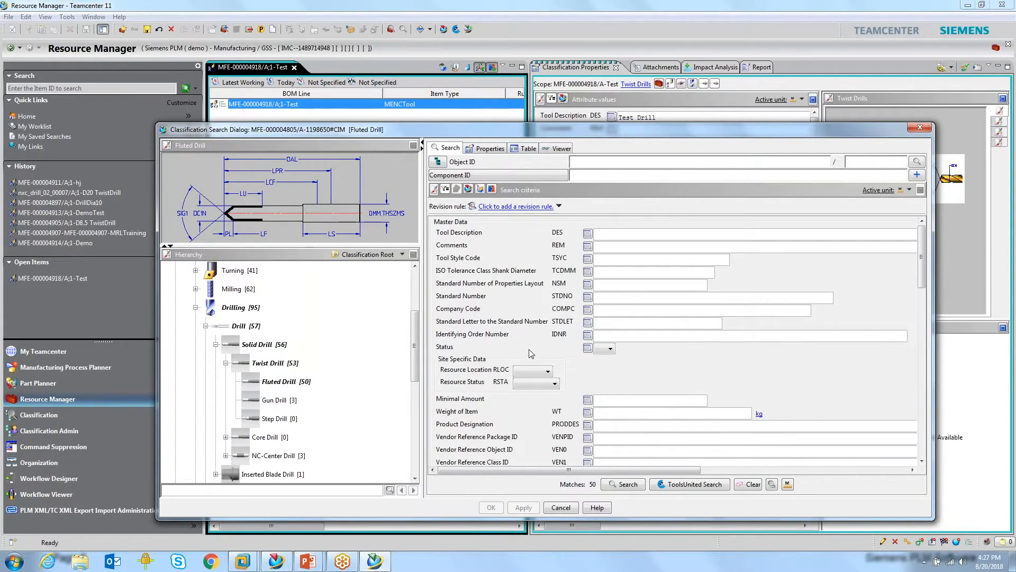
Filter the Fluted Drill criteria to the key attributes, set Cutting Diameter 1st Step Minimum to 8 mm, and search both the library and ToolsUnited.
click(468, 190)
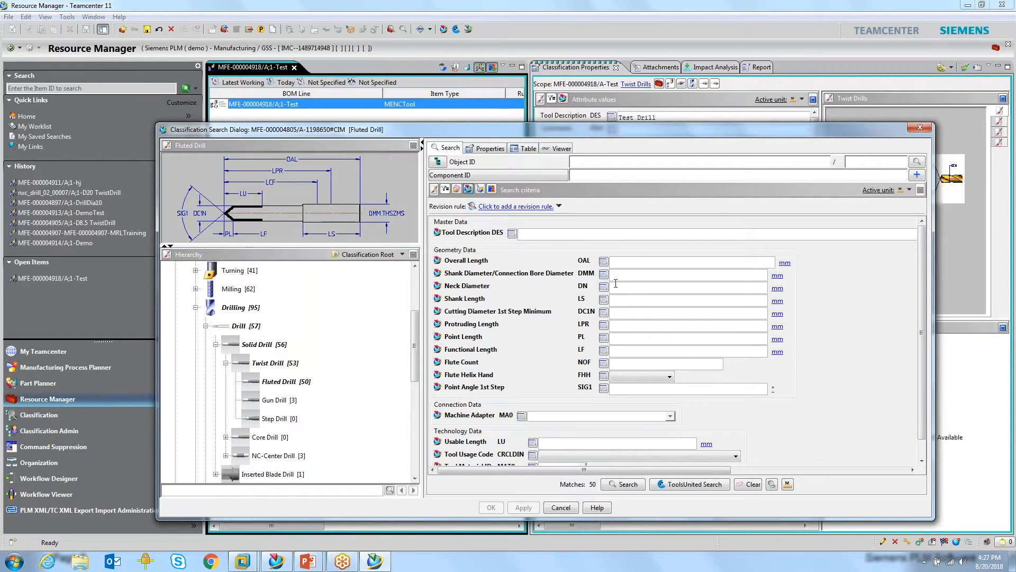
click(648, 316)
text(8)
click(624, 484)
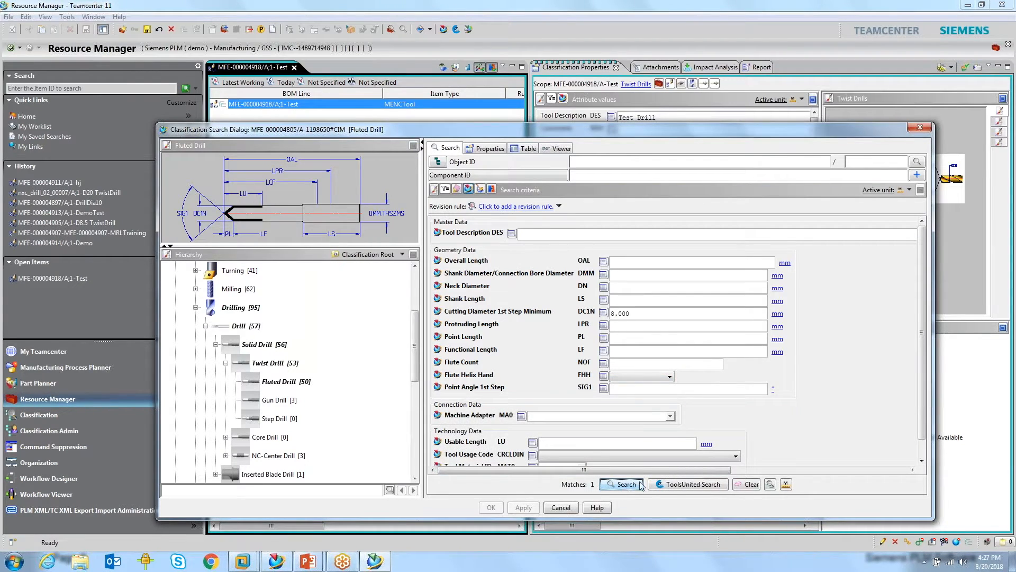
click(684, 486)
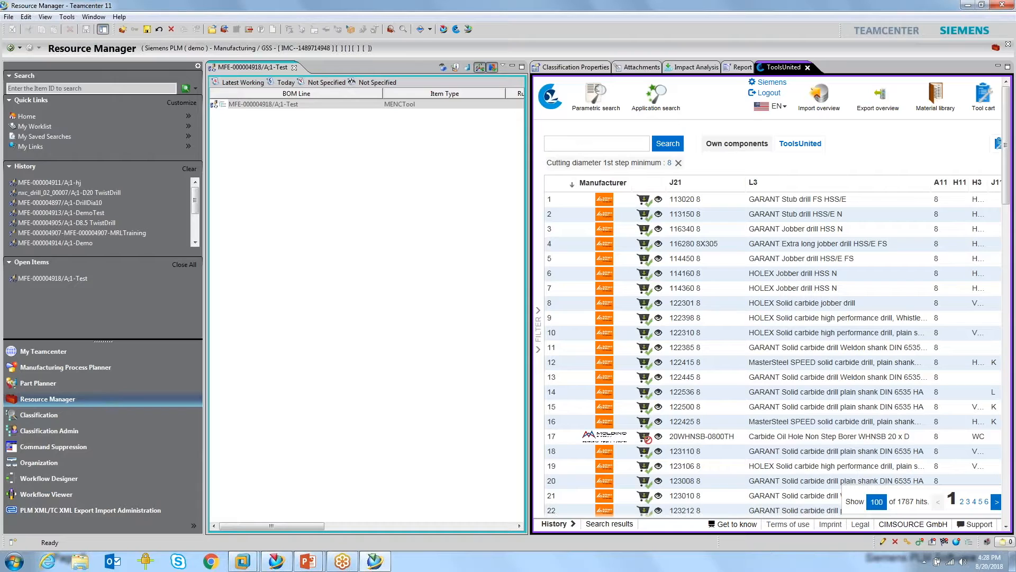
Browse the ToolsUnited results for 8 mm drills, comparing the manufacturers and drill types on offer.
click(786, 204)
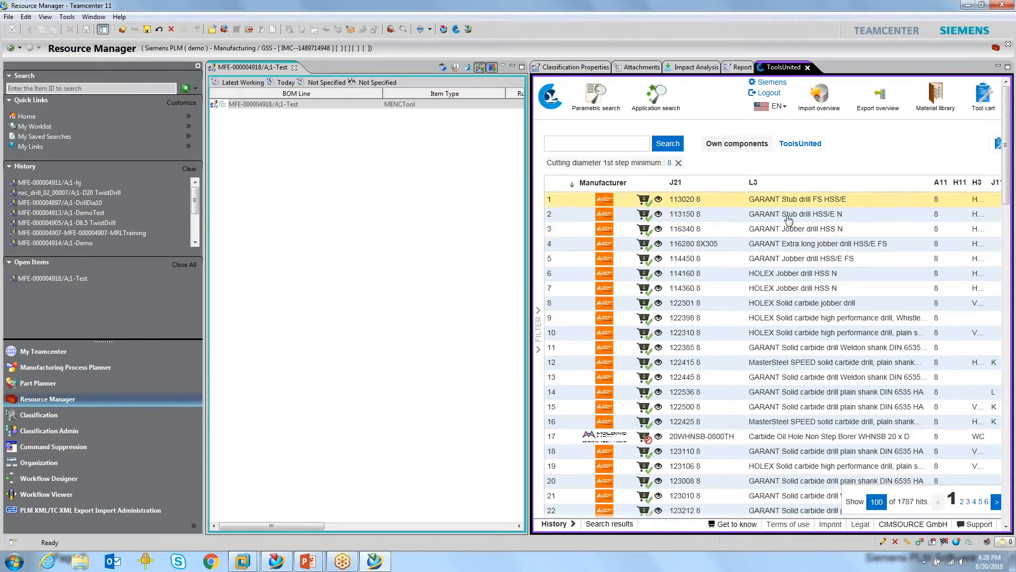
click(800, 274)
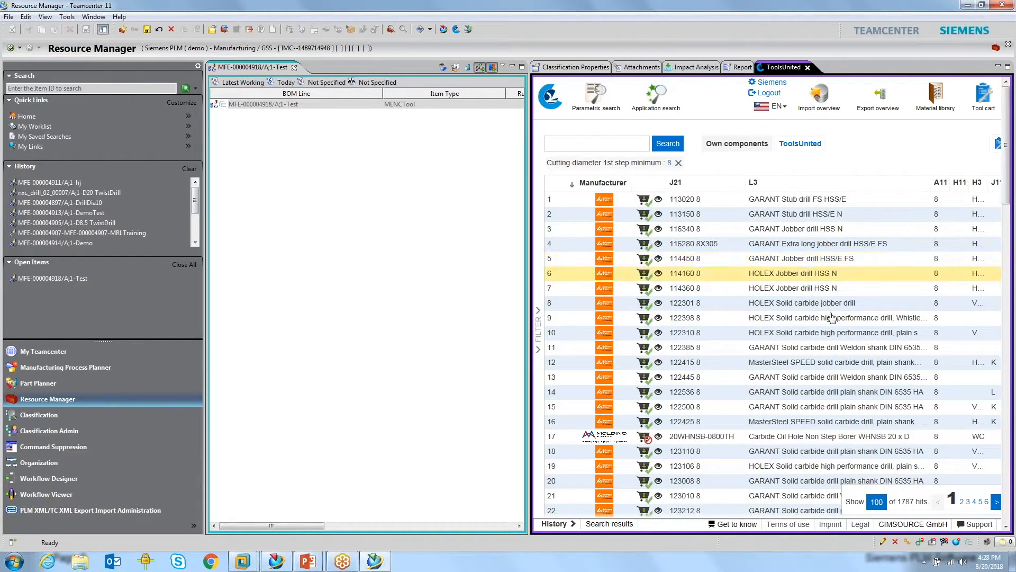
click(614, 406)
scroll(630, 339, down, 3)
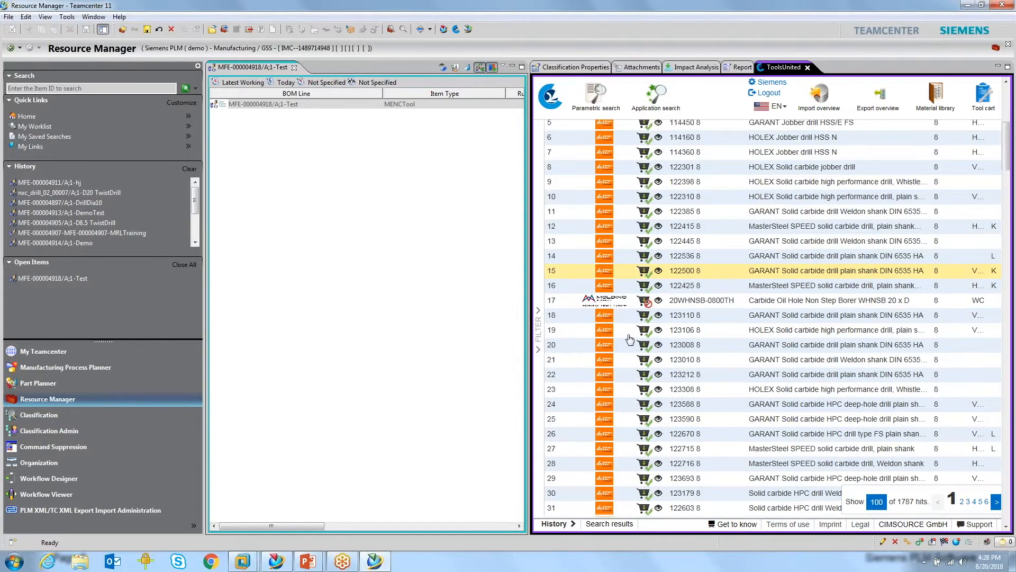
scroll(630, 338, down, 10)
click(608, 344)
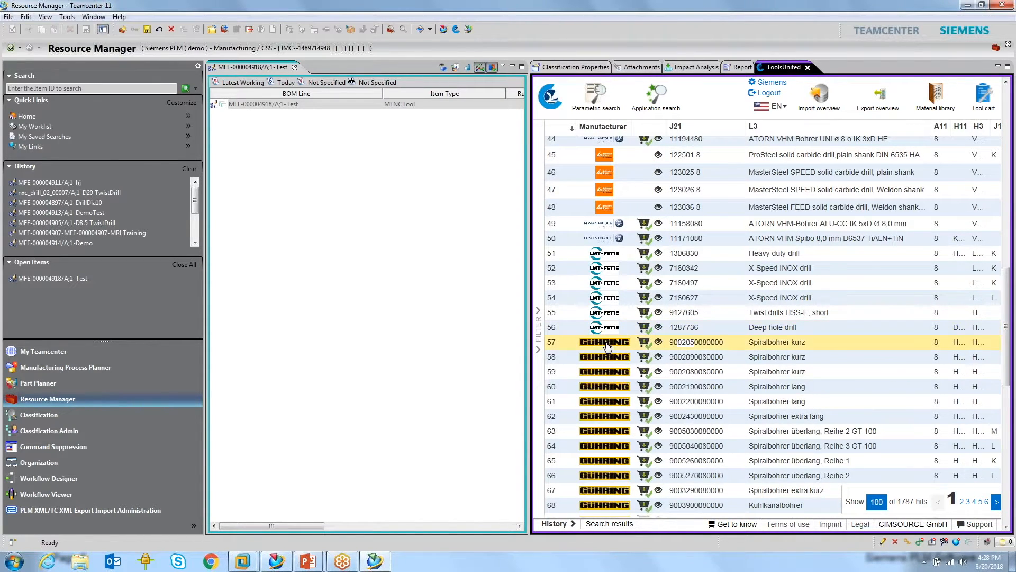
scroll(607, 347, down, 10)
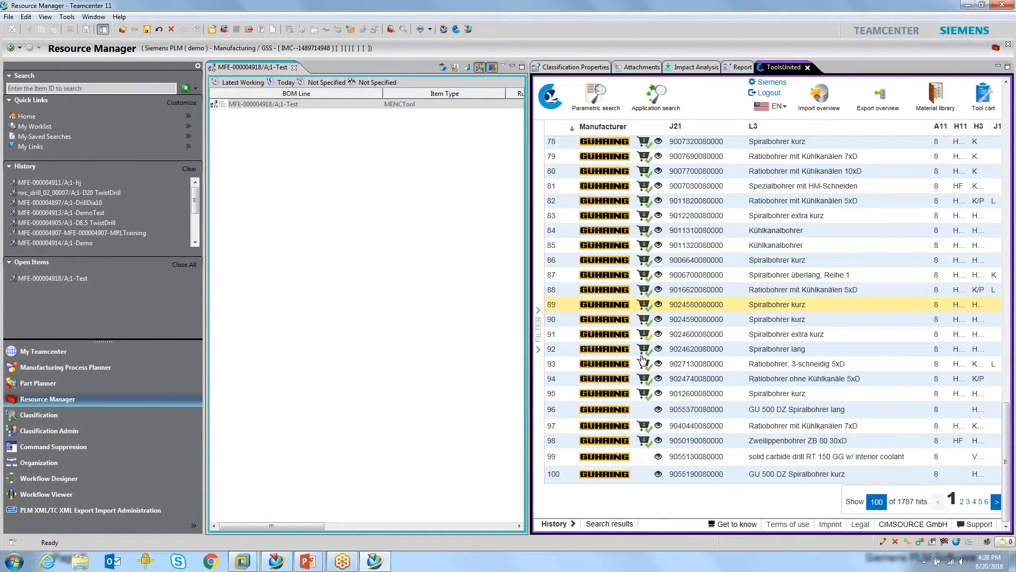
scroll(545, 336, up, 20)
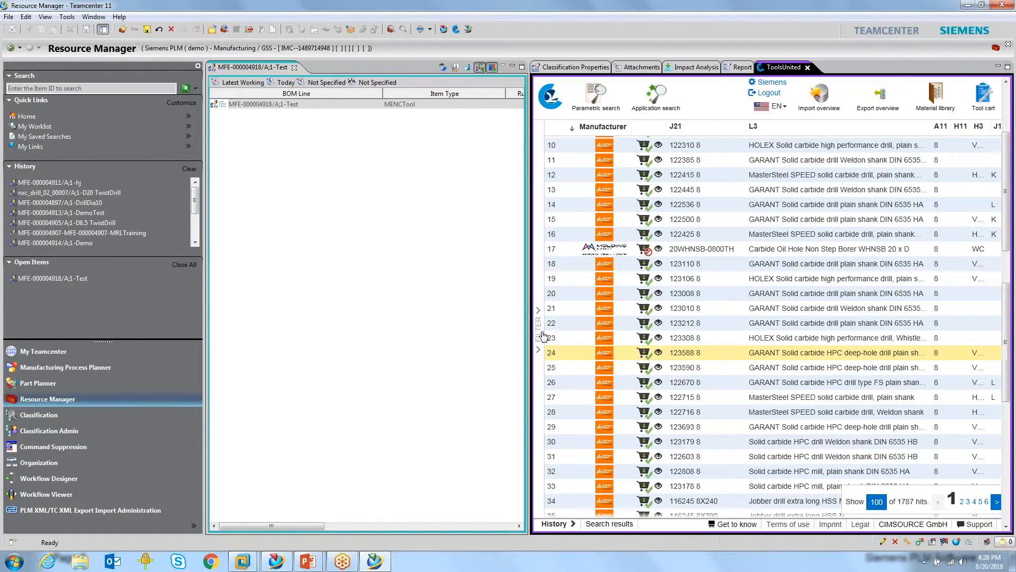
Filter the ToolsUnited 8 mm drill results to the manufacturer Kennametal.
scroll(544, 334, up, 4)
click(540, 331)
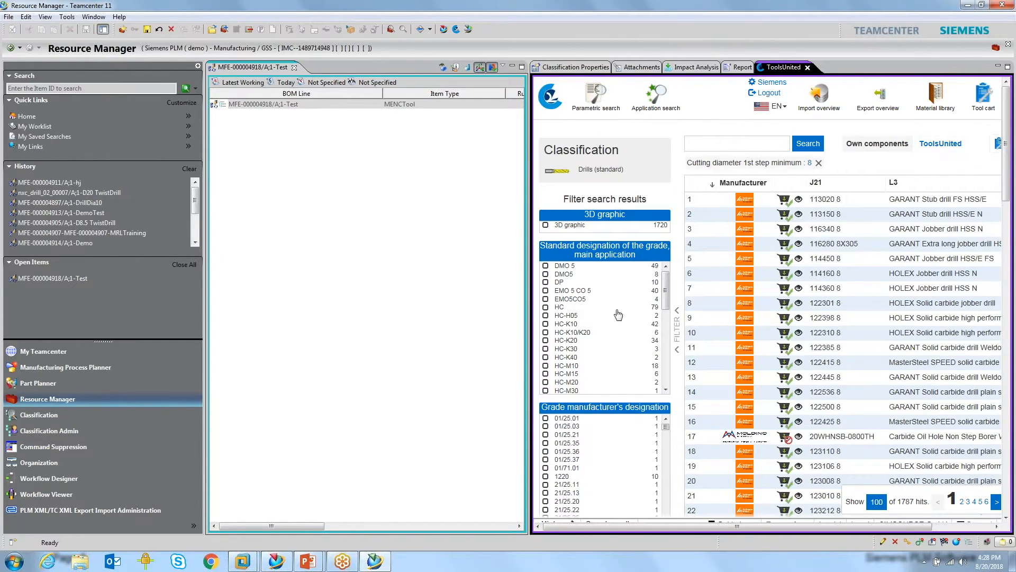
scroll(618, 314, down, 3)
scroll(676, 365, down, 2)
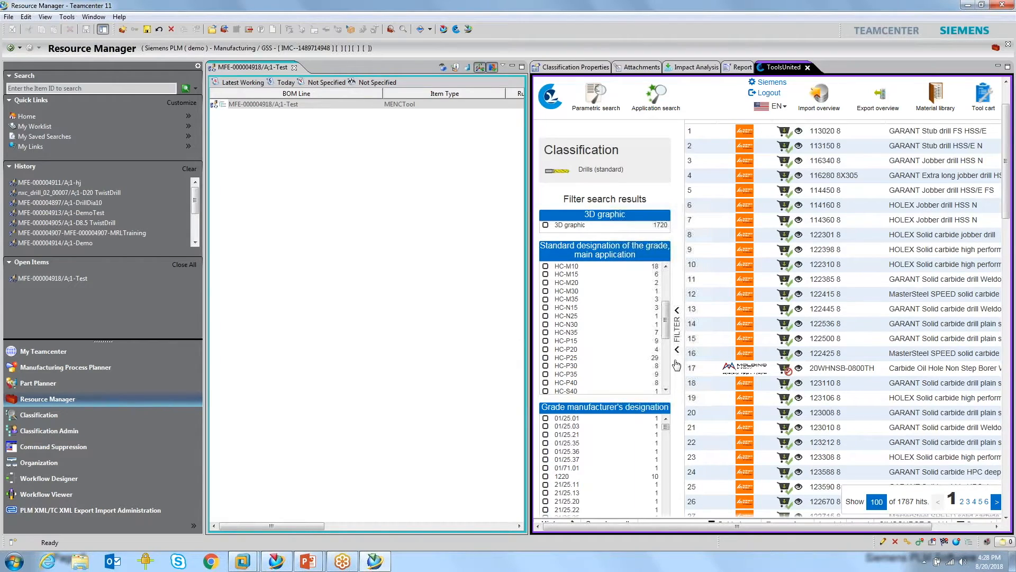
scroll(677, 364, down, 10)
click(545, 379)
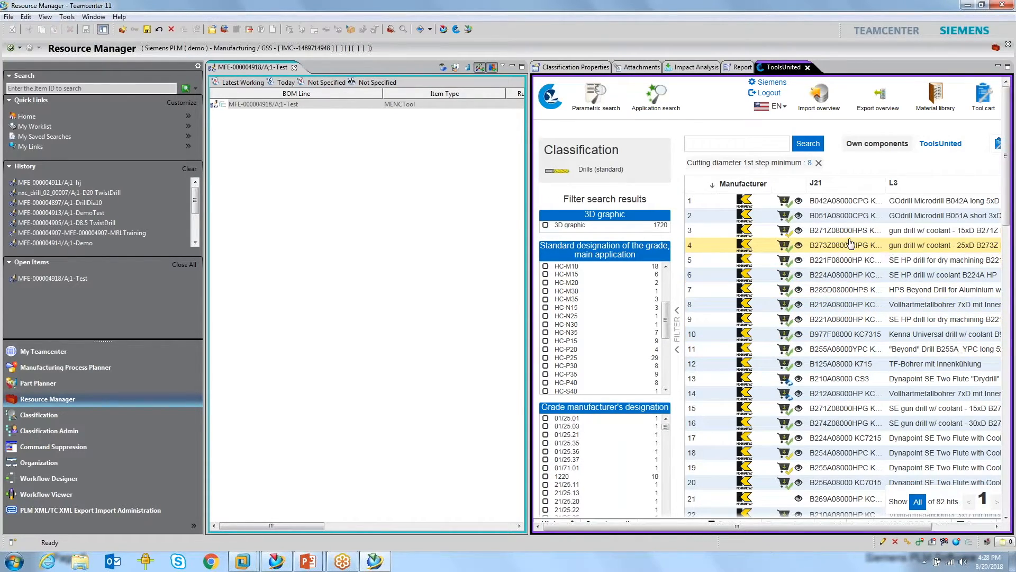
Look through the Kennametal drills on offer and close the ToolsUnited results.
click(713, 142)
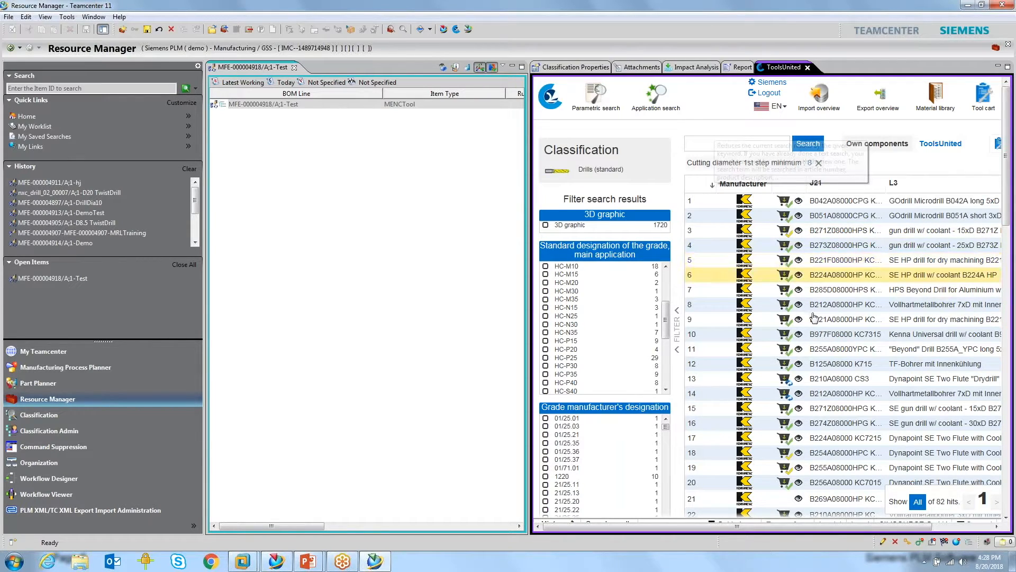
scroll(814, 319, down, 3)
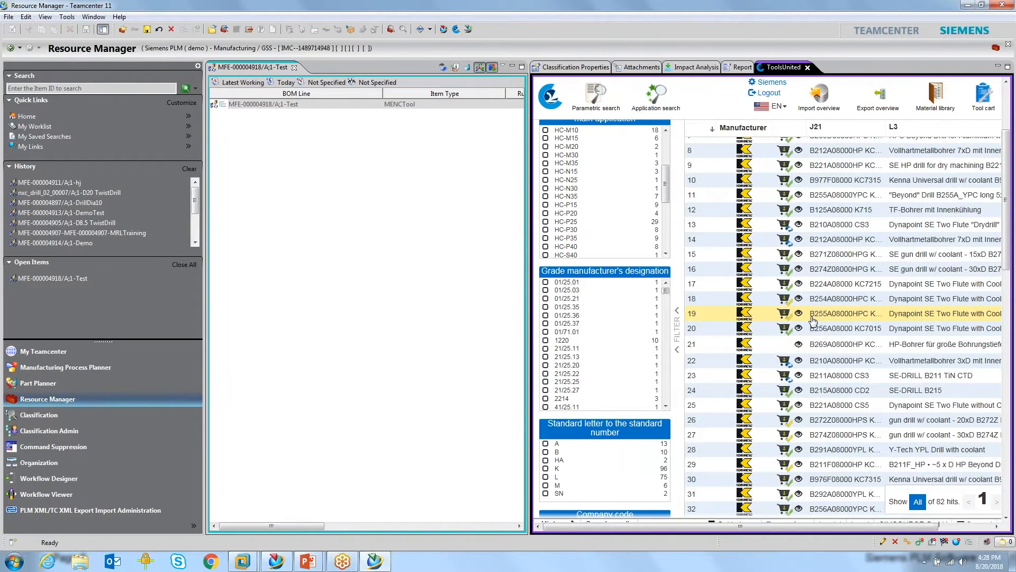
scroll(814, 320, up, 3)
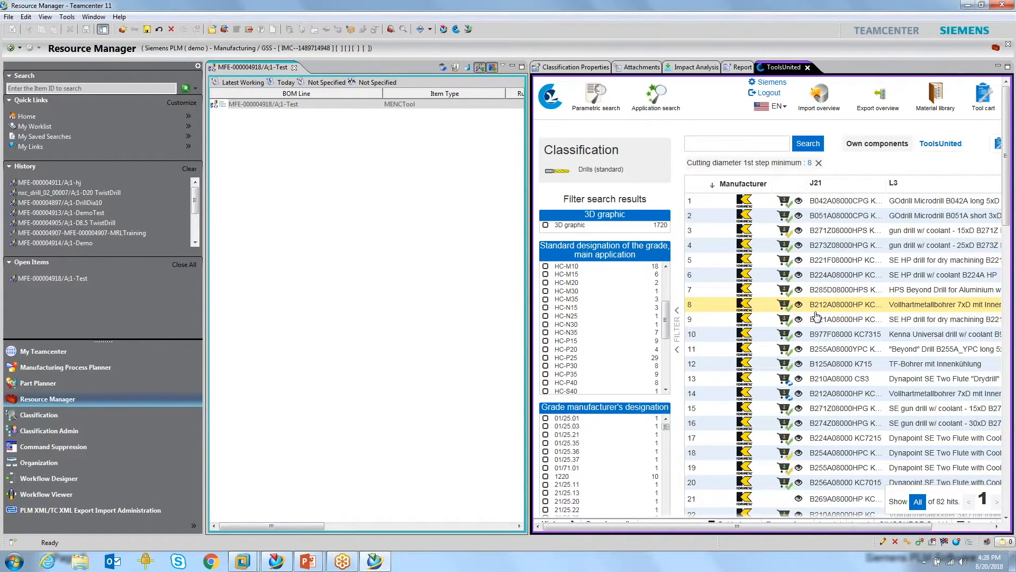
click(807, 67)
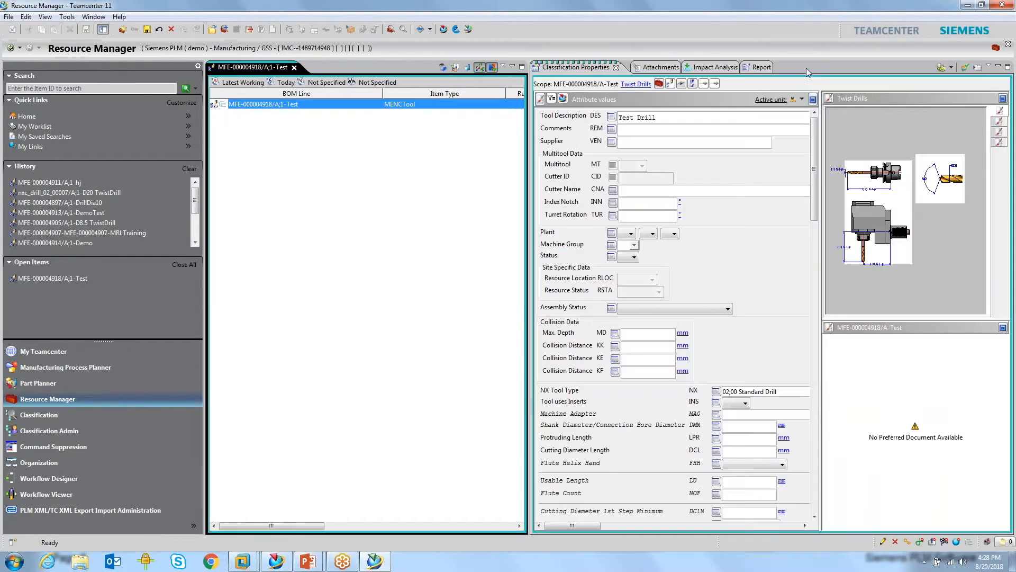
Search the library for fluted drills with an 8 mm cutting diameter and add the D8.0 TwistDrill to the Test resource.
right_click(260, 107)
click(363, 112)
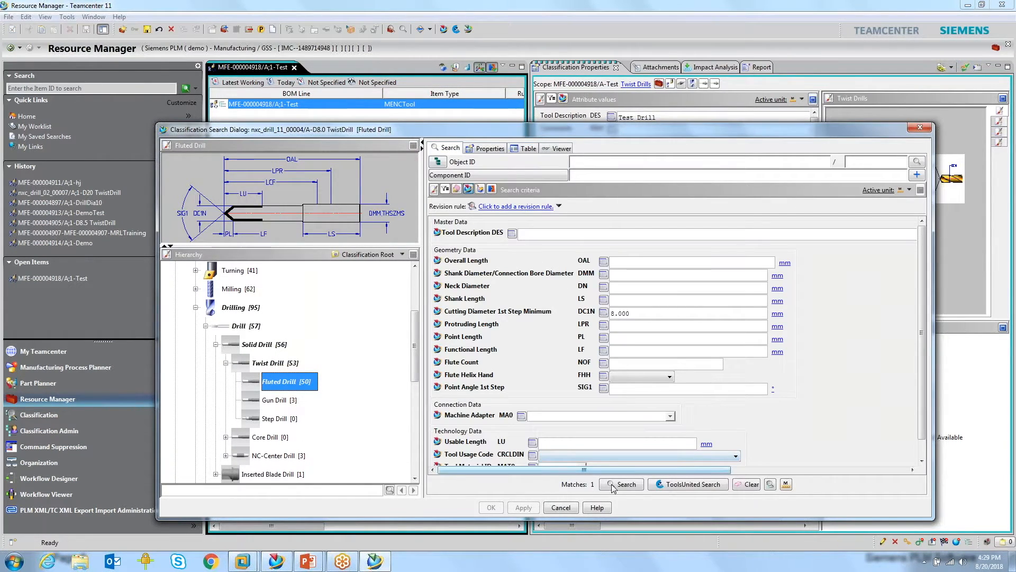
click(620, 484)
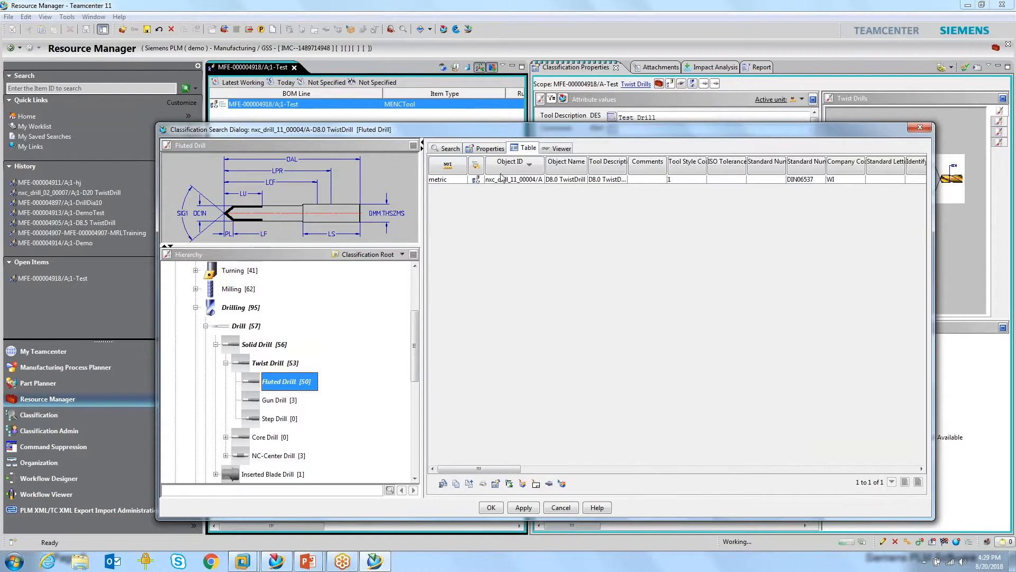
double_click(502, 180)
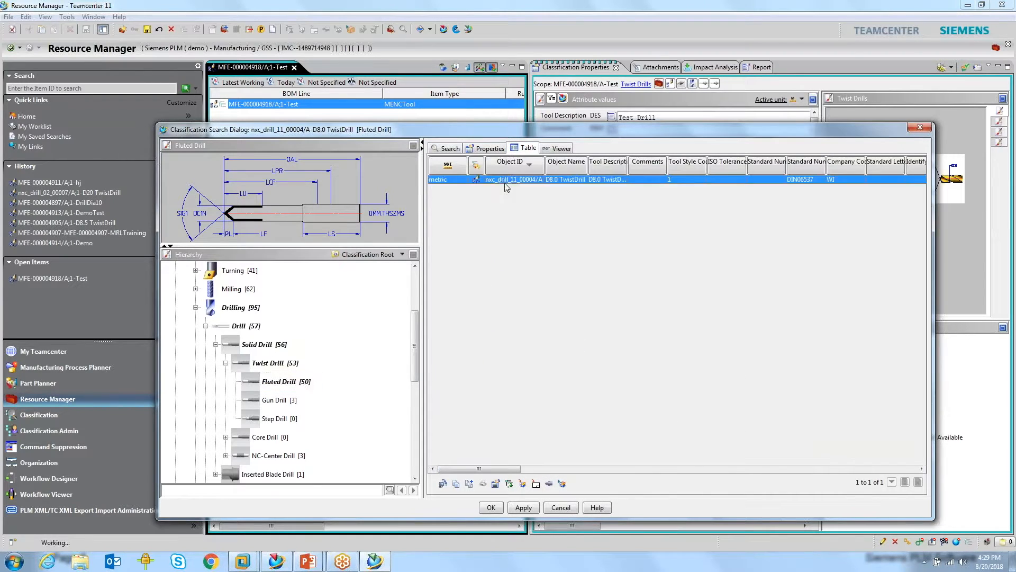
click(495, 503)
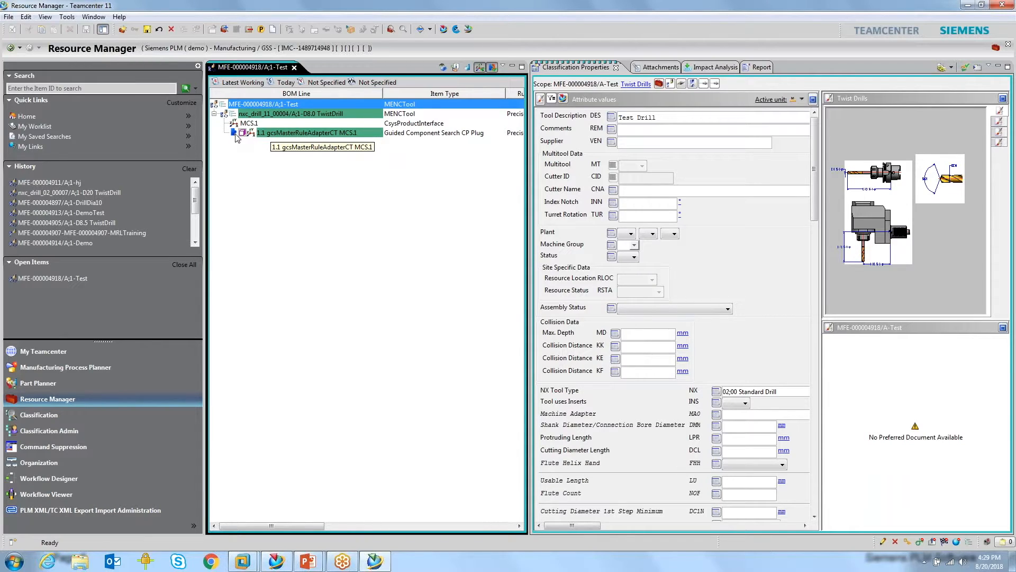
Run a guided component search from the drill's gcsMasterRuleAdapterCT plug, compare the matching tool holders, and close the search without adding one.
click(266, 135)
right_click(266, 136)
click(307, 157)
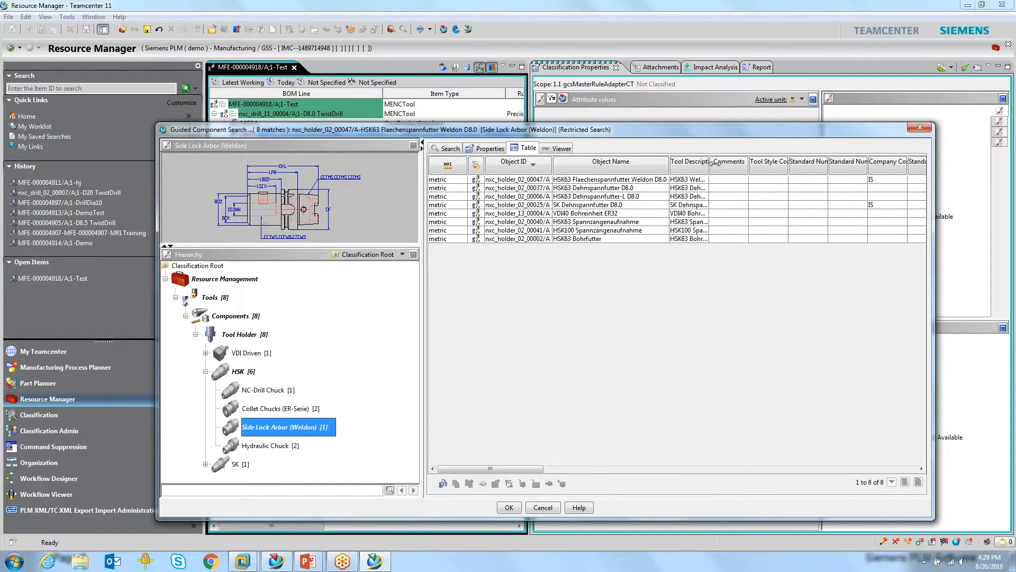
drag(709, 162, 746, 163)
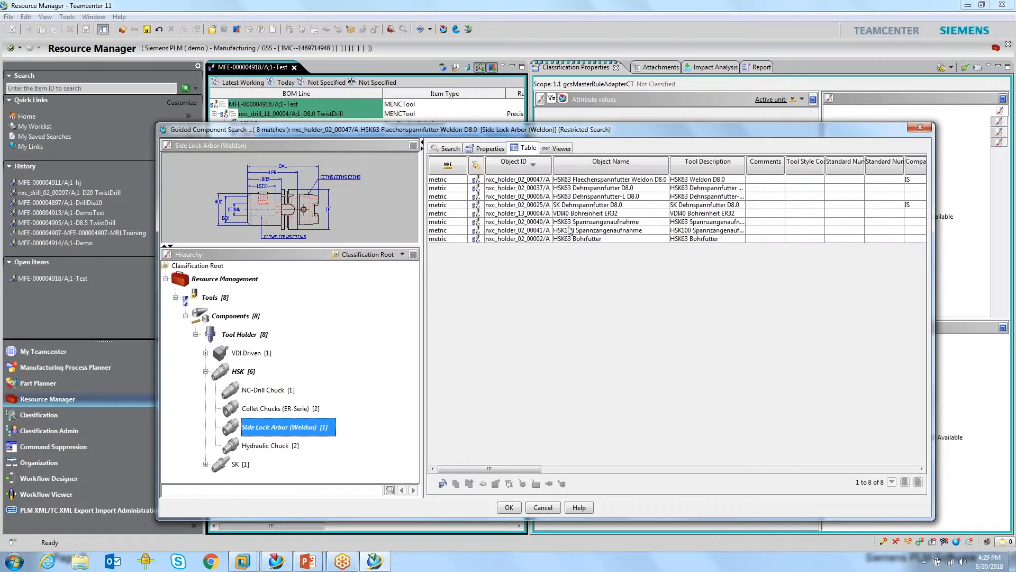
click(605, 206)
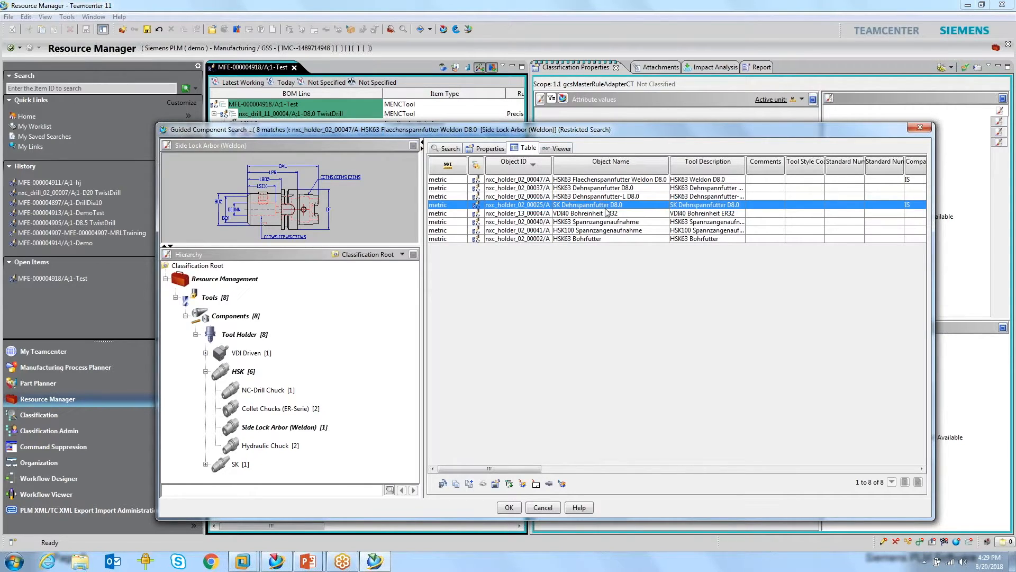
click(919, 128)
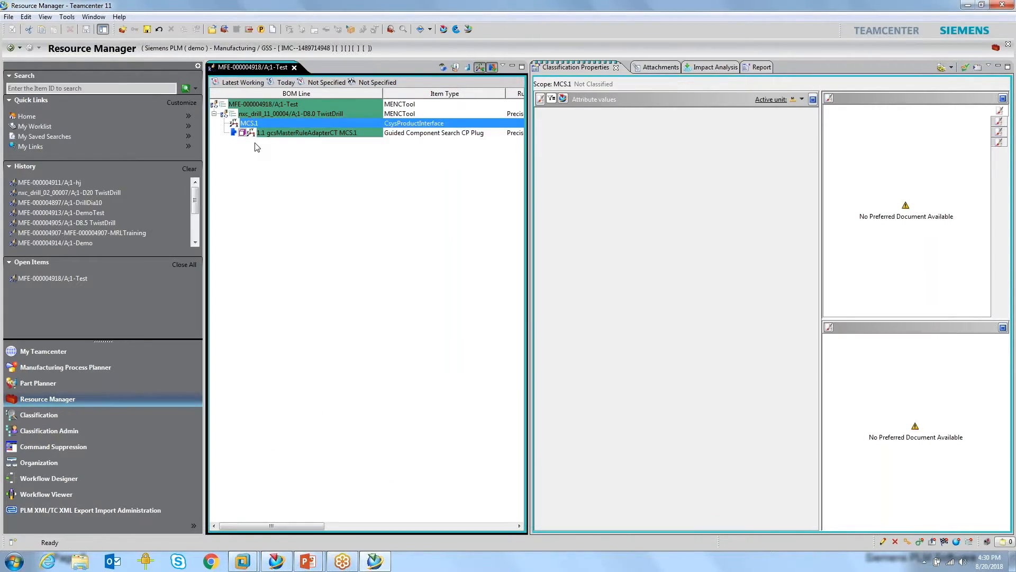
Start adding a classified component at the drill's MCS.1 interface, collapse the Drilling classes and expand the Tool Holder class.
right_click(273, 122)
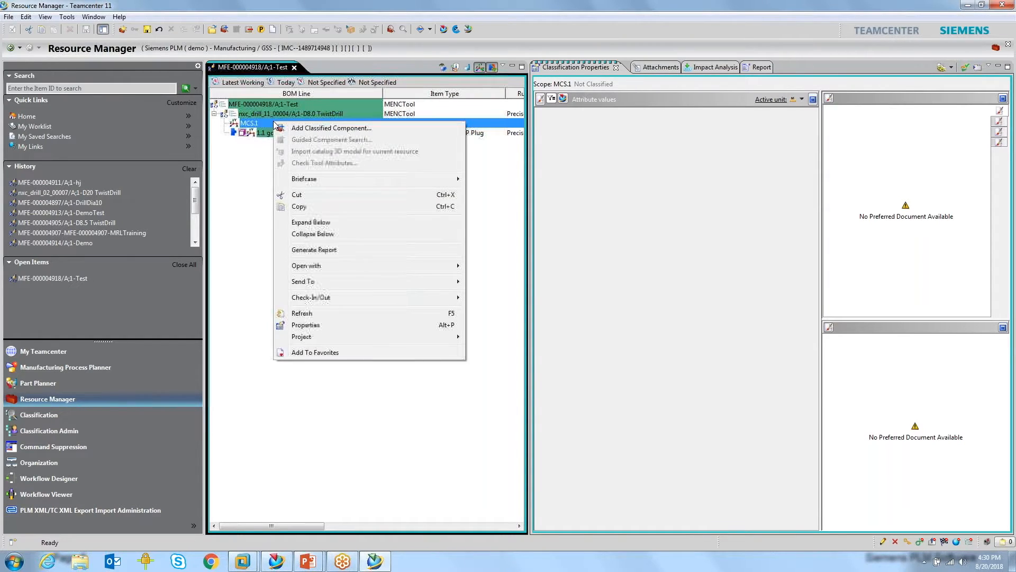
click(303, 130)
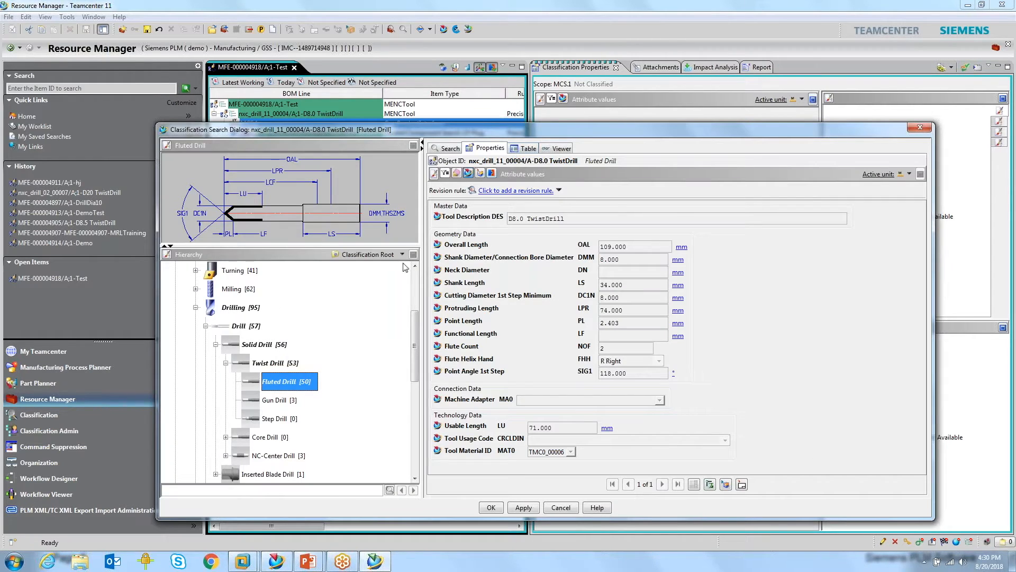
click(226, 363)
click(215, 344)
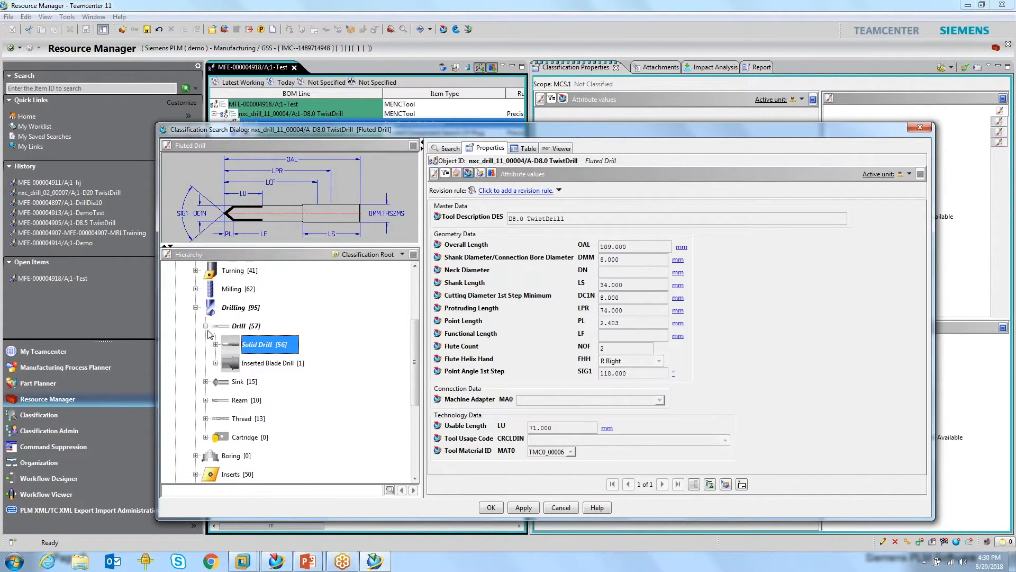
click(205, 326)
scroll(271, 351, up, 1)
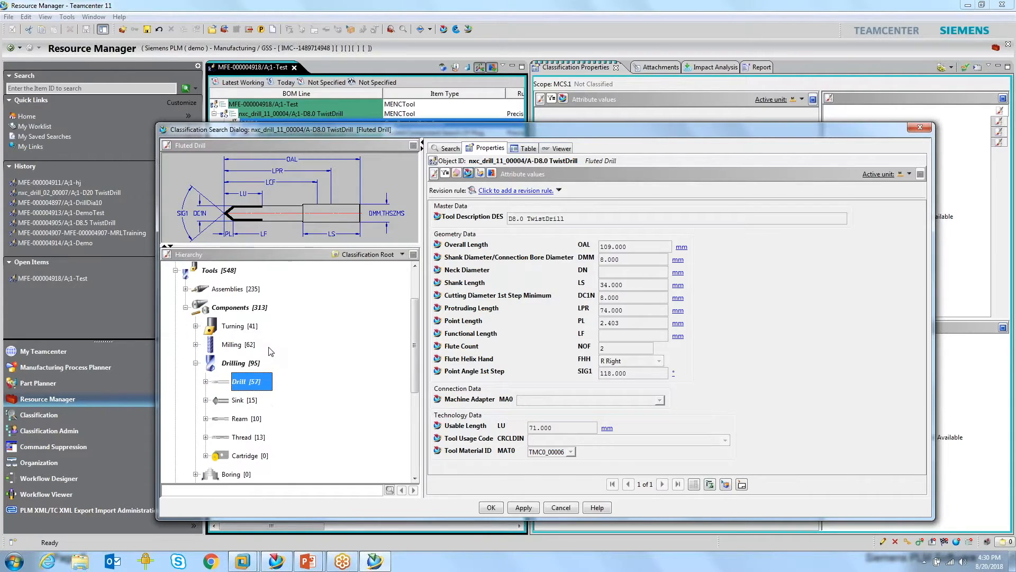
click(196, 363)
scroll(197, 366, down, 1)
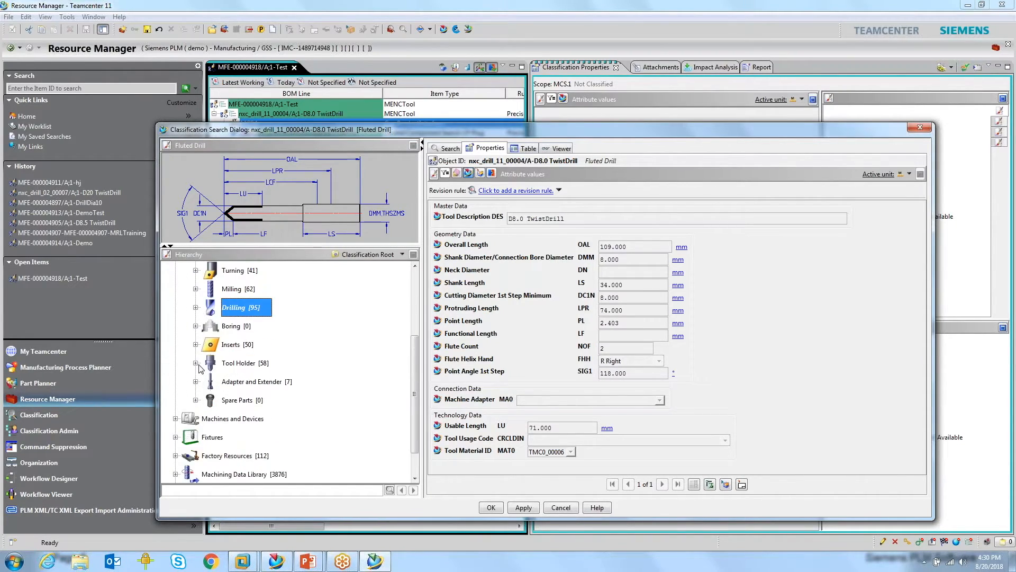
scroll(196, 364, up, 1)
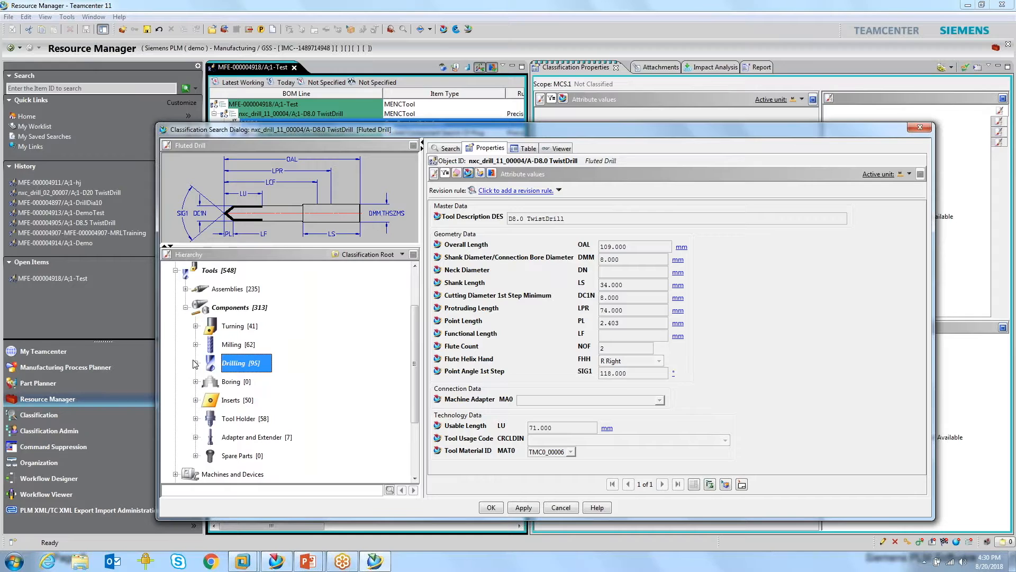
scroll(195, 365, down, 1)
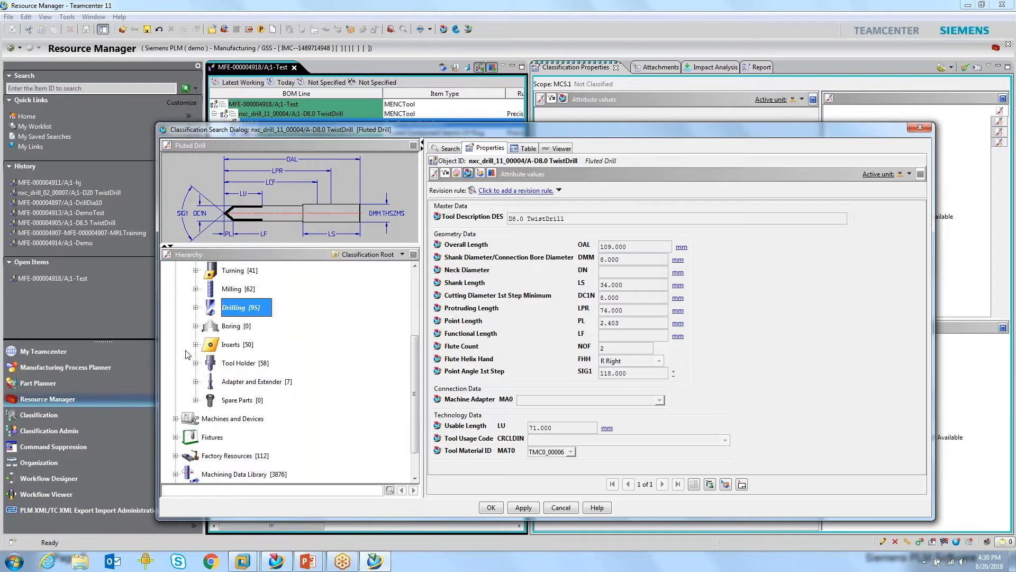
click(195, 363)
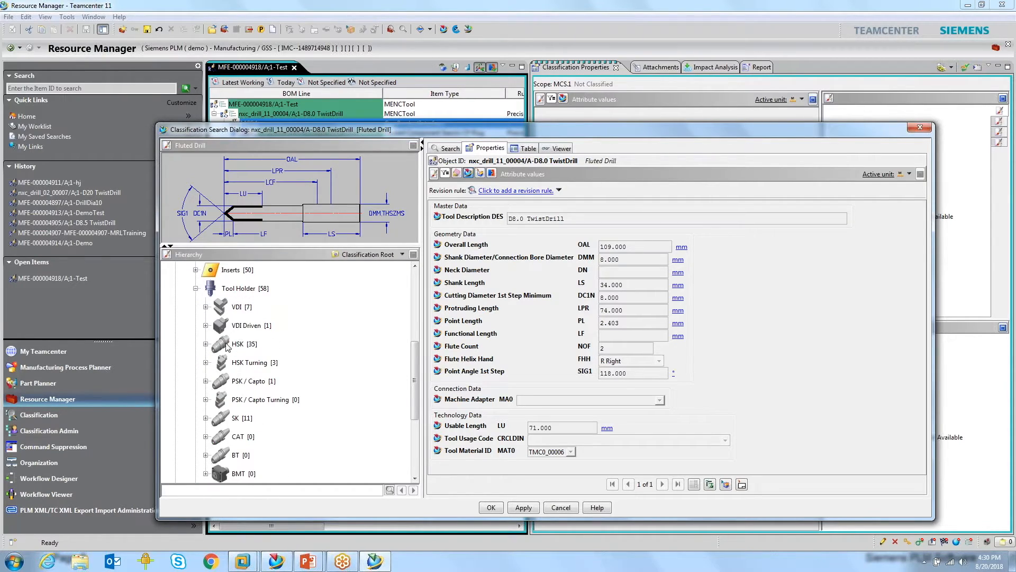
Choose HSK as the tool holder class to search and look over its holder types.
right_click(233, 344)
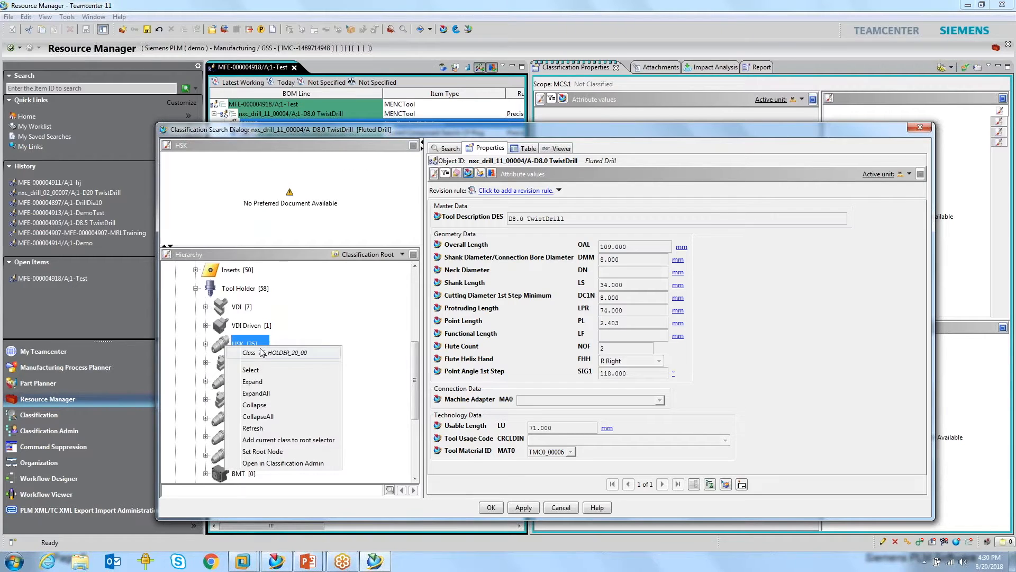
click(251, 370)
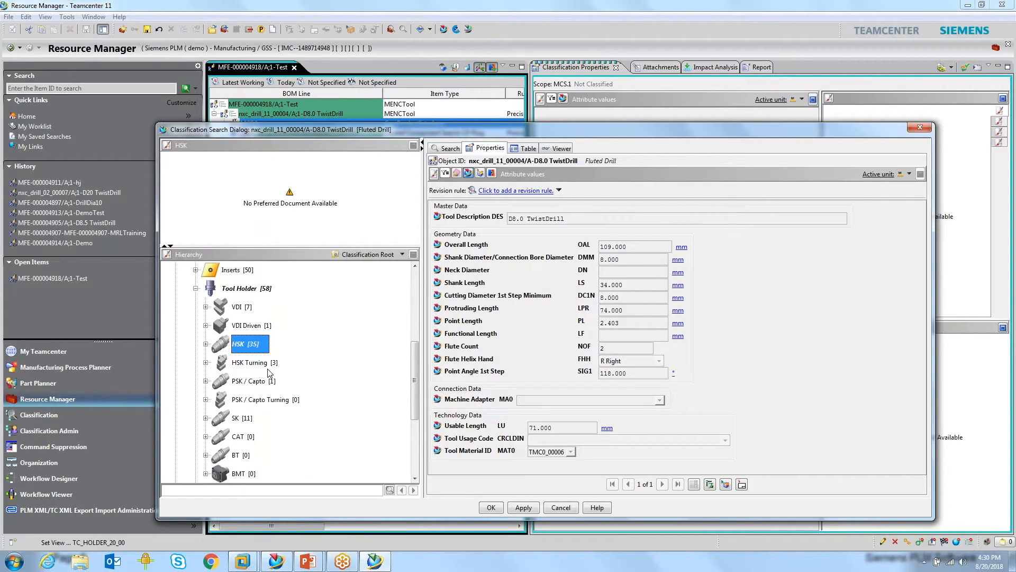
click(205, 344)
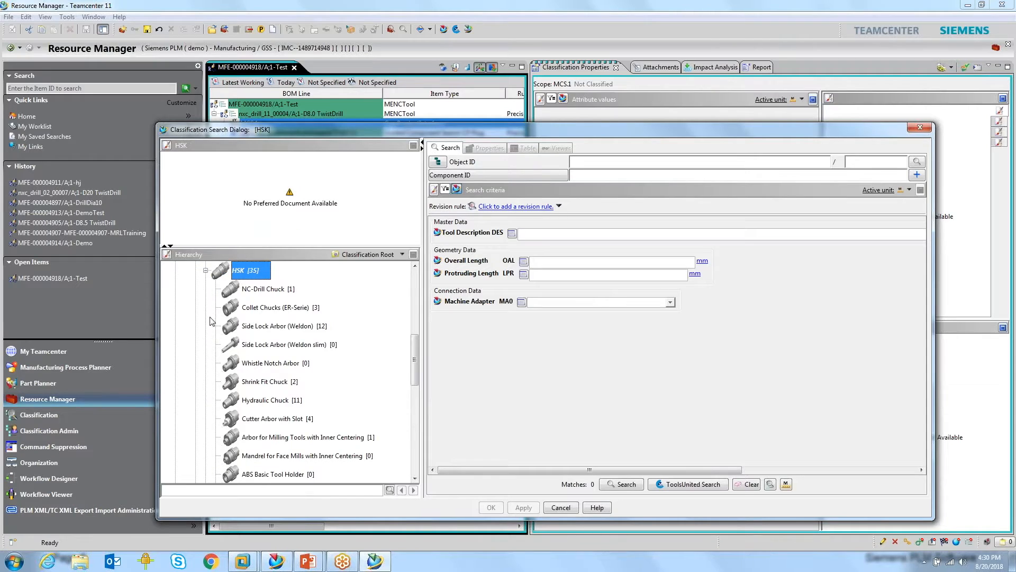
click(206, 270)
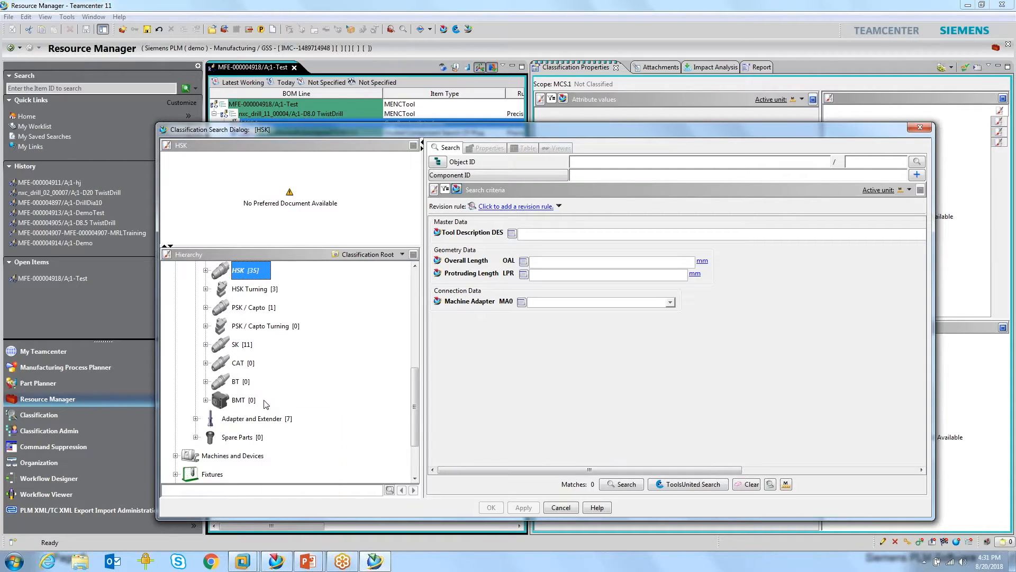
scroll(316, 381, up, 1)
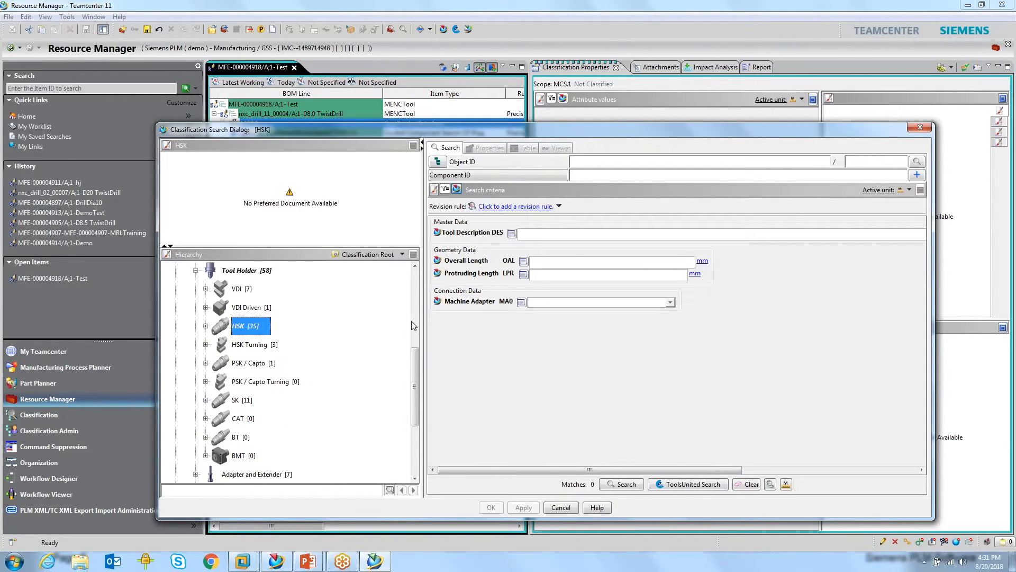
Search the HSK holders and choose HSK63 Dehnspannfutter D8.0 as the component to add to the drill assembly.
click(615, 486)
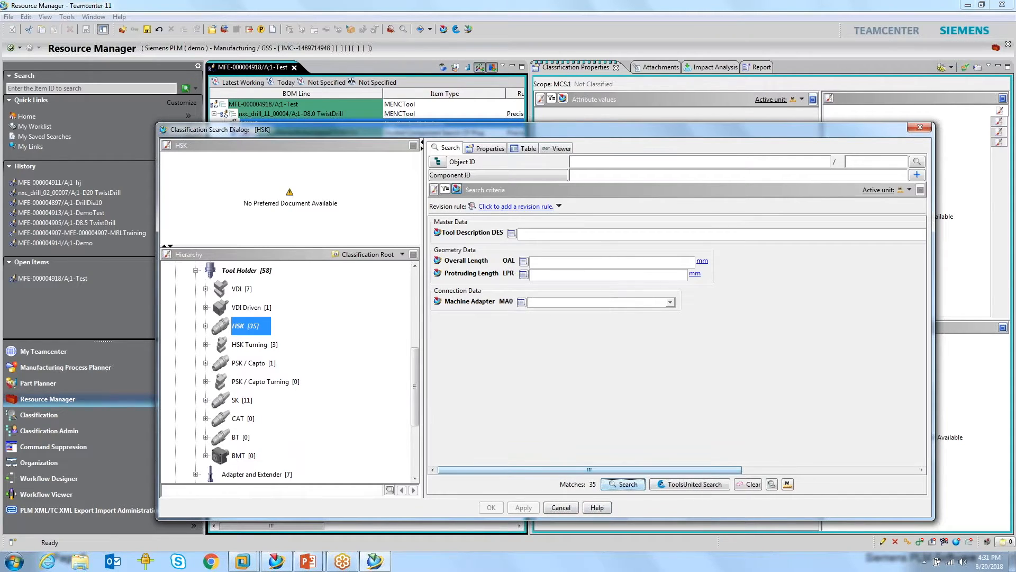
click(530, 149)
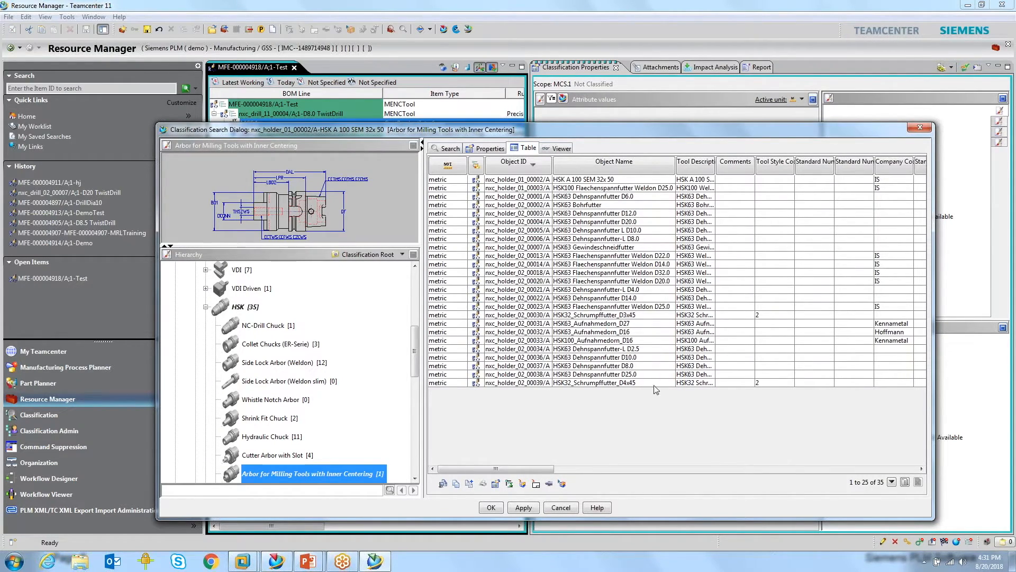
click(635, 367)
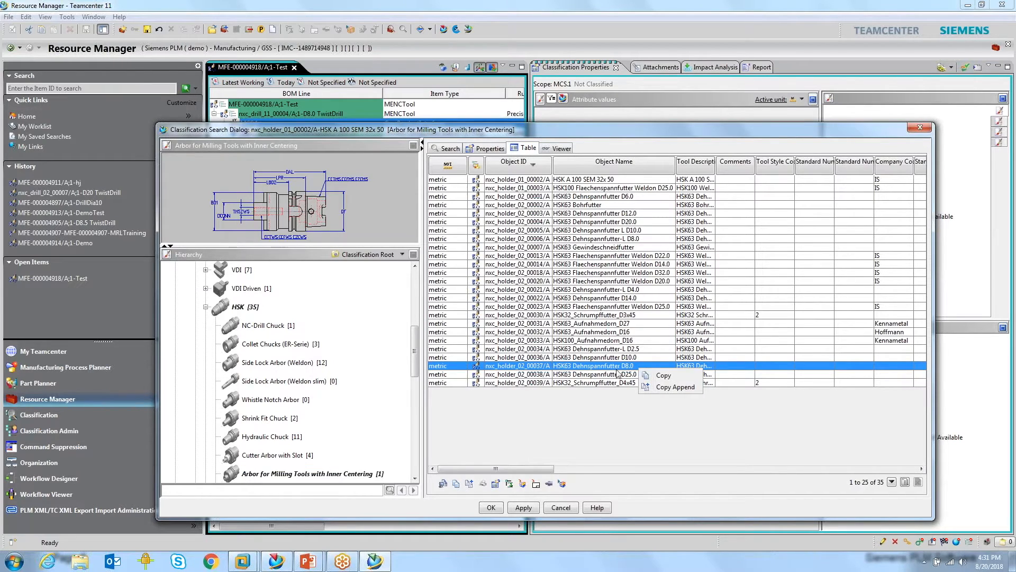
click(567, 370)
double_click(564, 370)
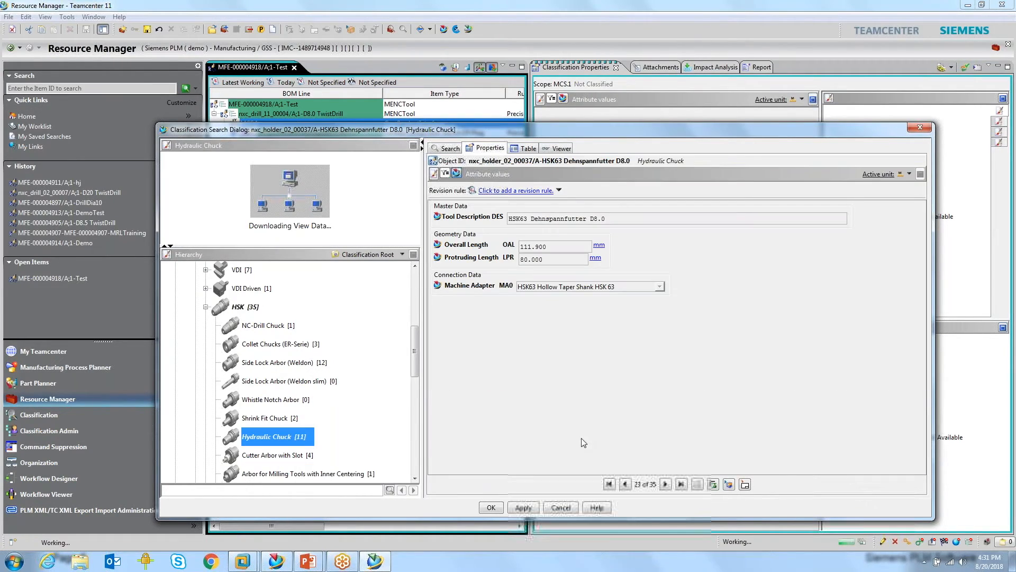
click(491, 507)
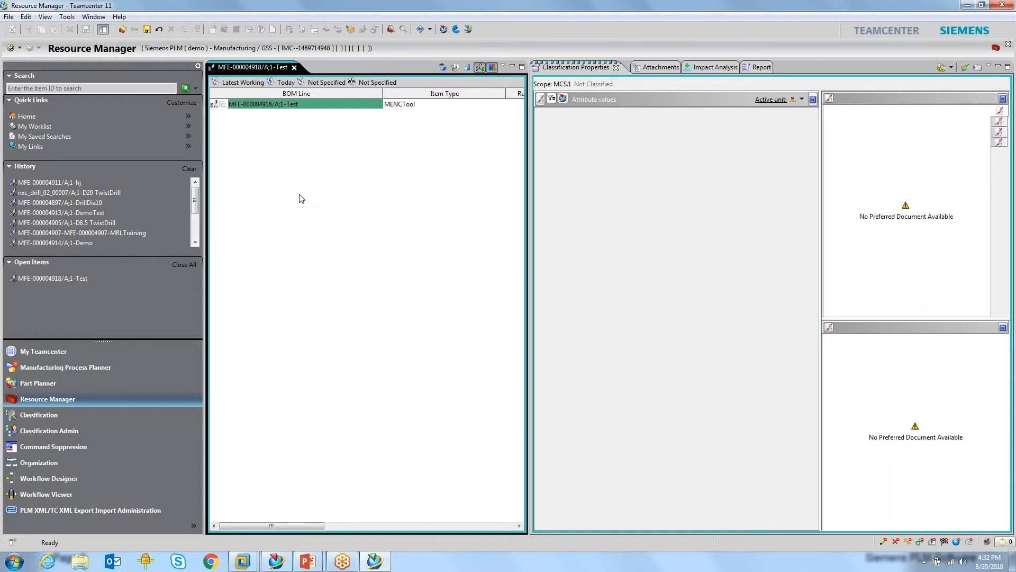
Save the structure of the Test resource.
click(266, 106)
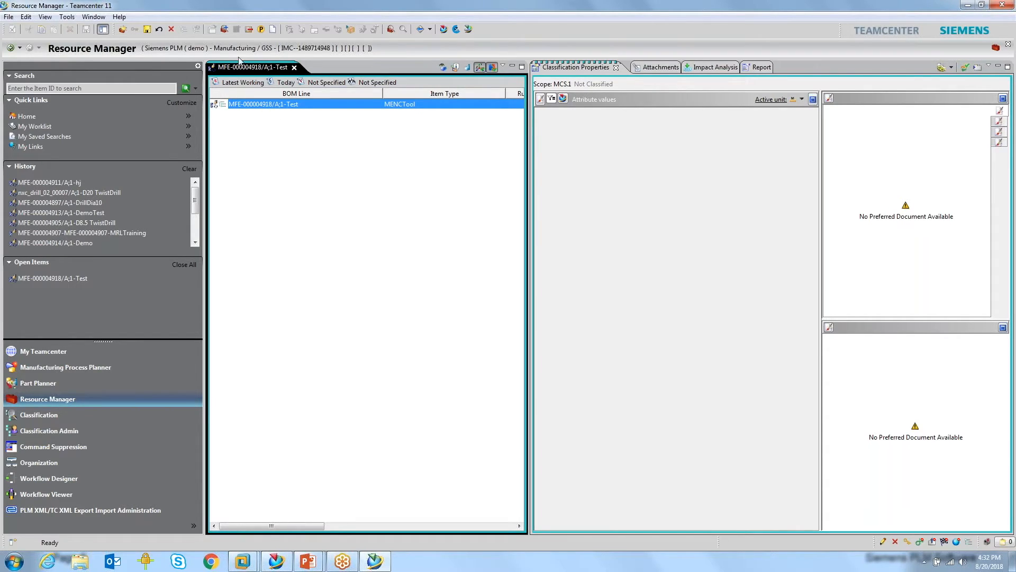
click(145, 30)
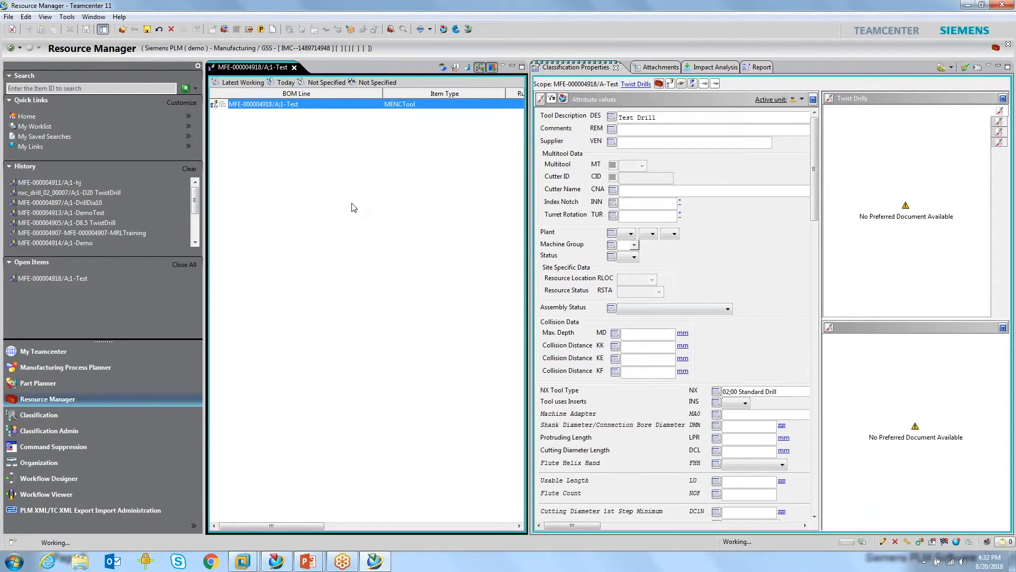
Close Resource Manager with the Test resource and return to the Classification application.
right_click(256, 109)
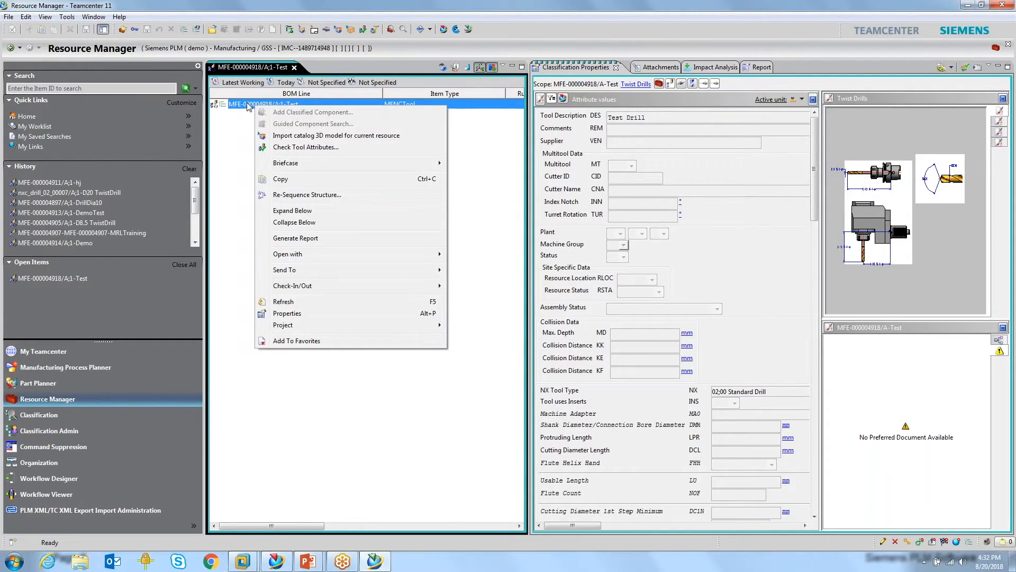
click(248, 104)
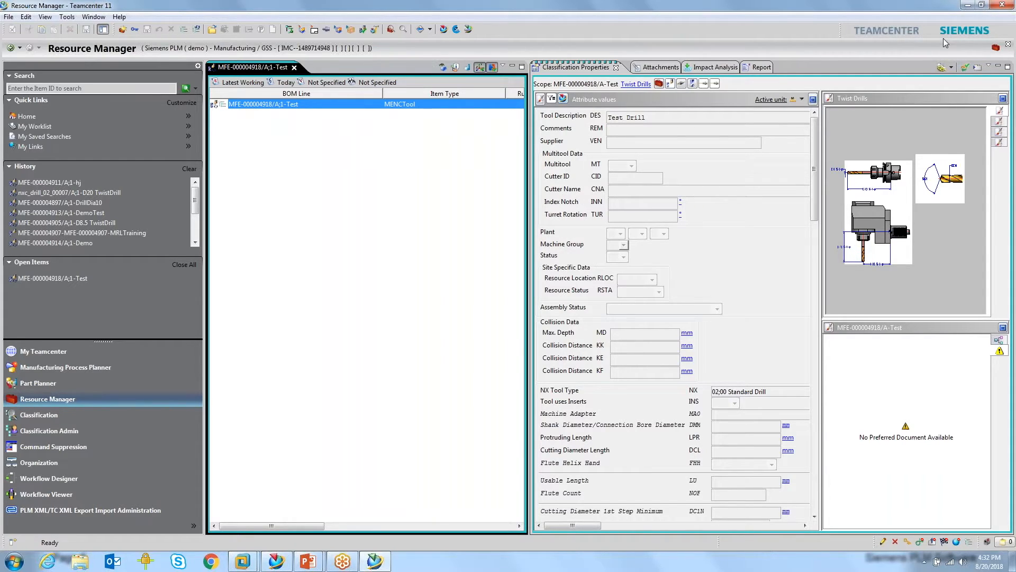
click(1008, 45)
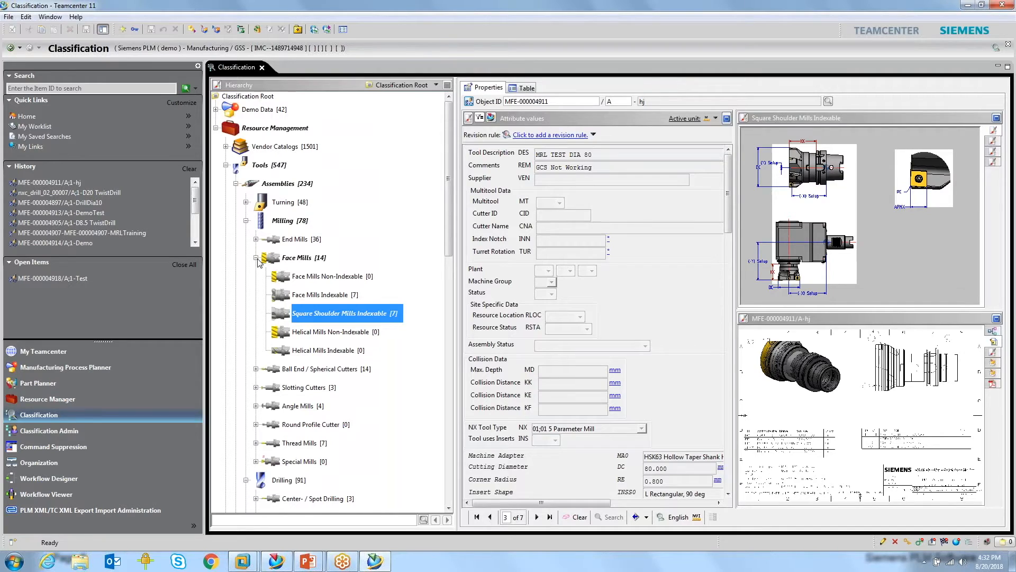
Collapse the Face Mills, Milling, Drilling and Components classes in the Tools branch of the classification hierarchy.
click(257, 258)
click(246, 221)
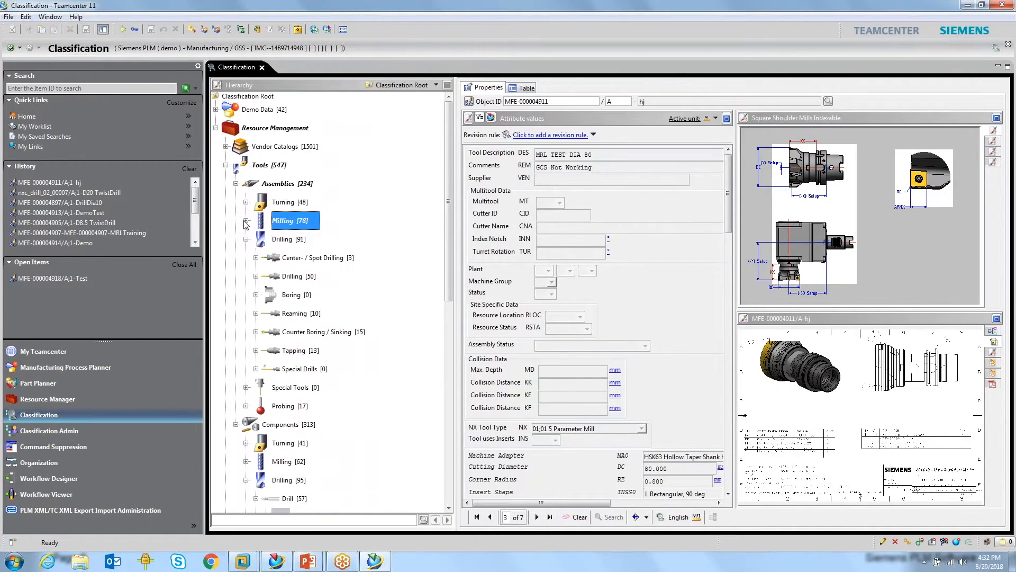
click(246, 240)
click(235, 295)
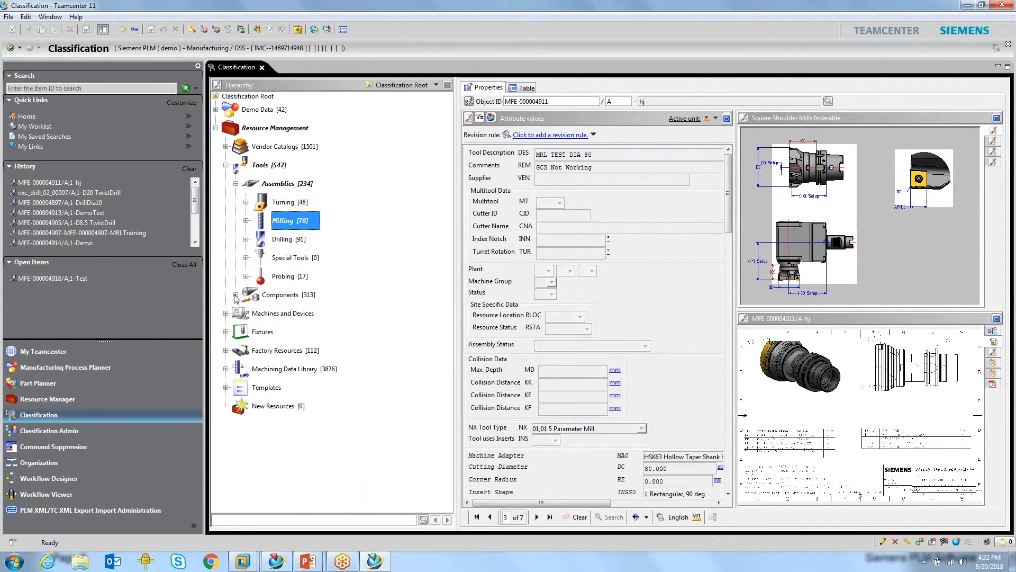
Expand Vendor Catalogs and look over the Sandvik Coromant and Kennametal cutting tool libraries.
click(226, 147)
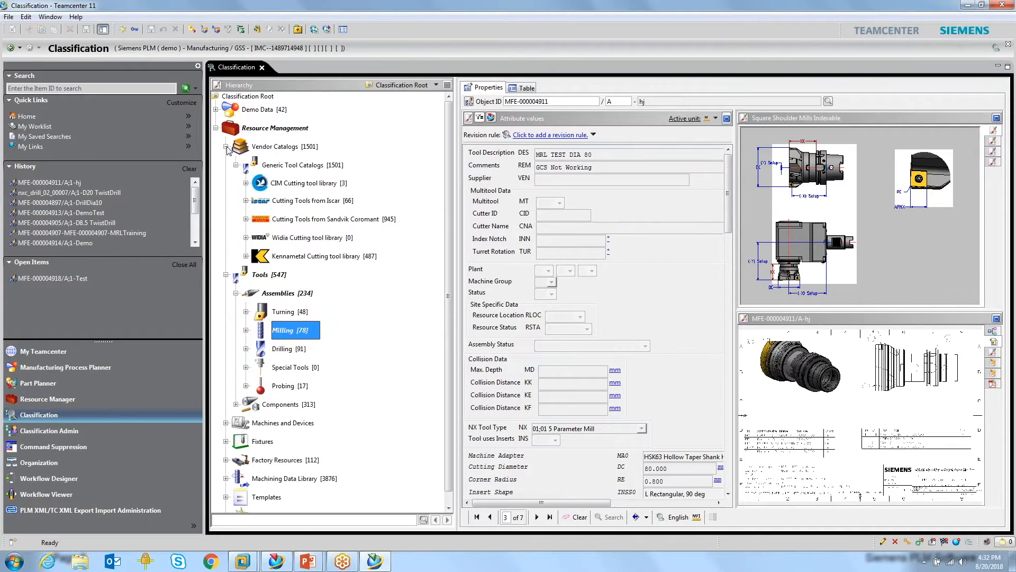
click(245, 219)
click(246, 349)
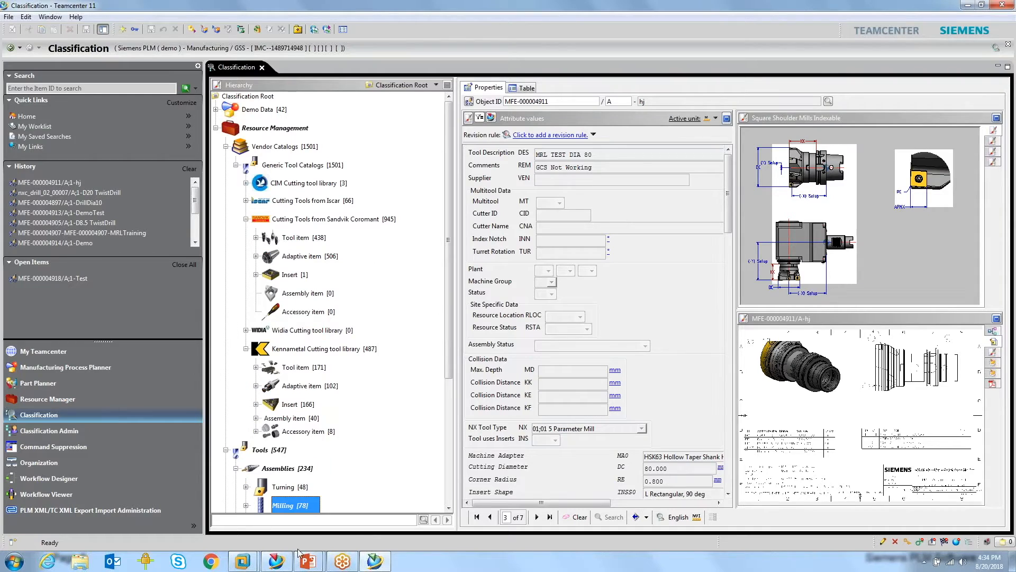
Switch to Siemens NX and open the D20 TwistDrill Long part from the past week's history.
click(288, 564)
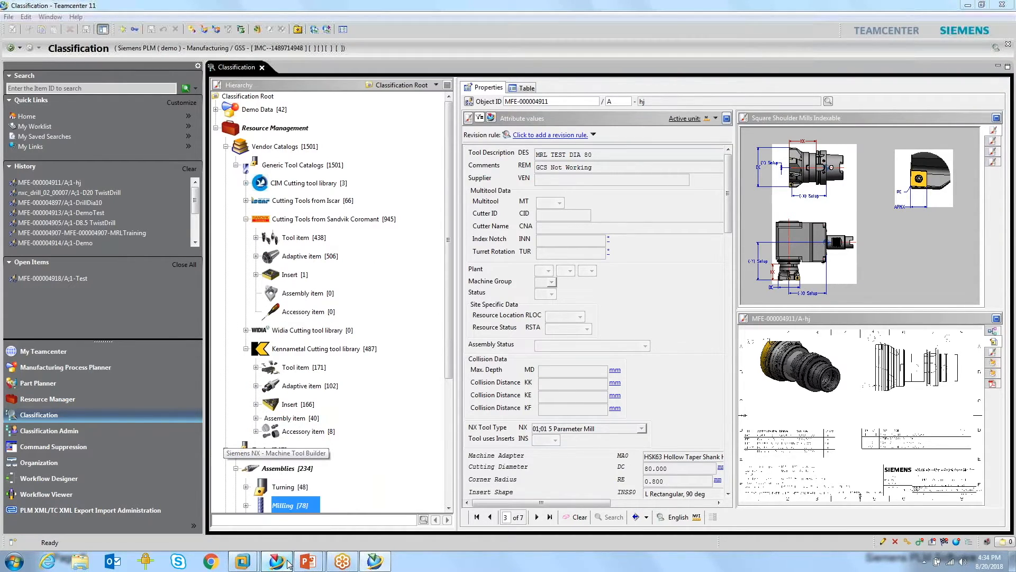
click(384, 93)
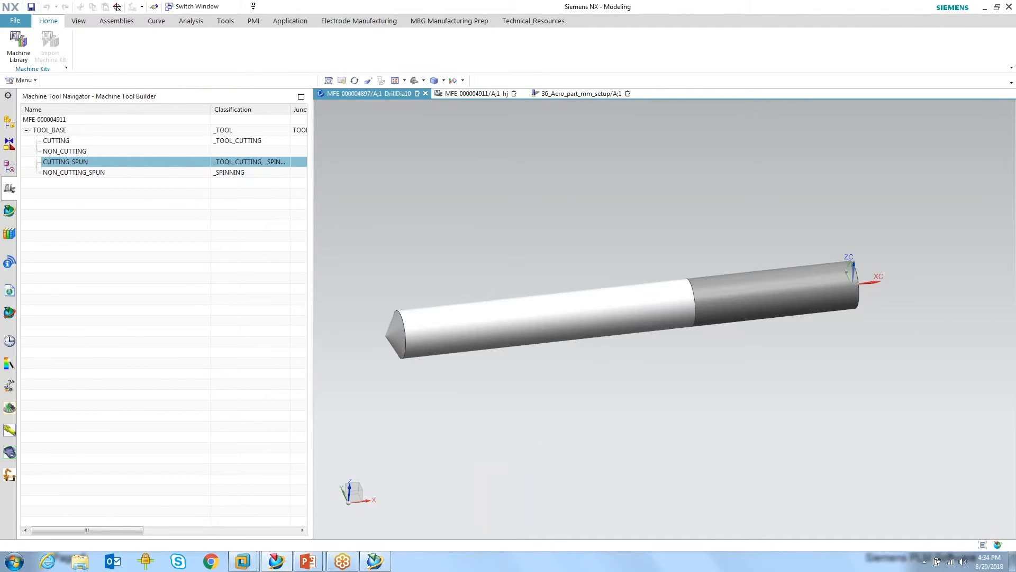
click(477, 94)
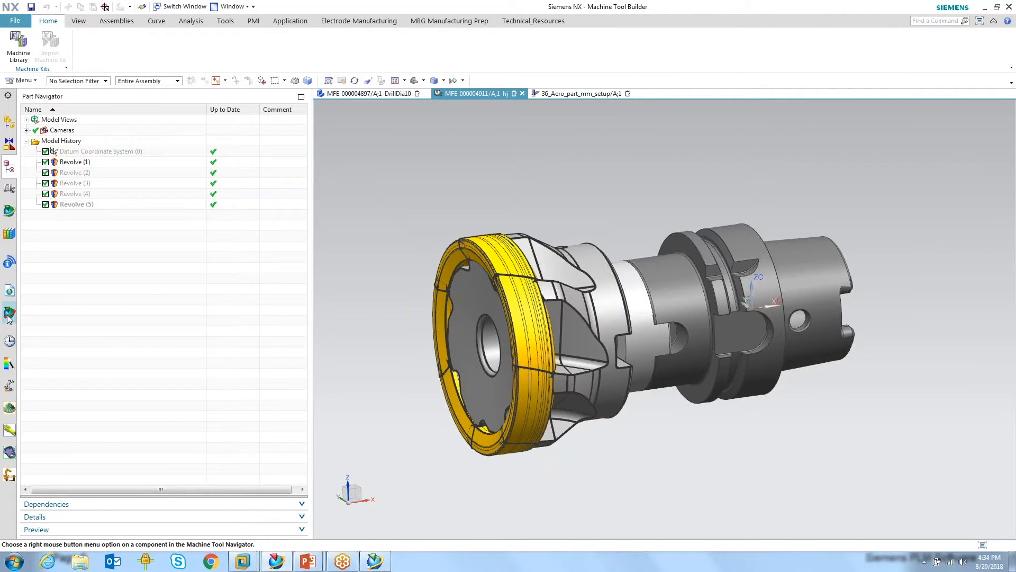
click(10, 341)
click(48, 128)
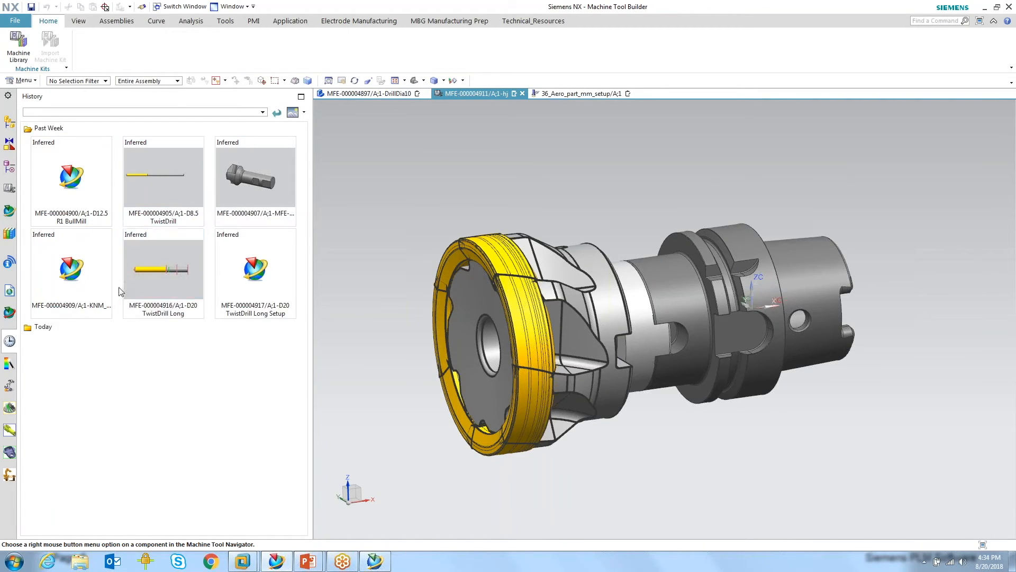
double_click(163, 275)
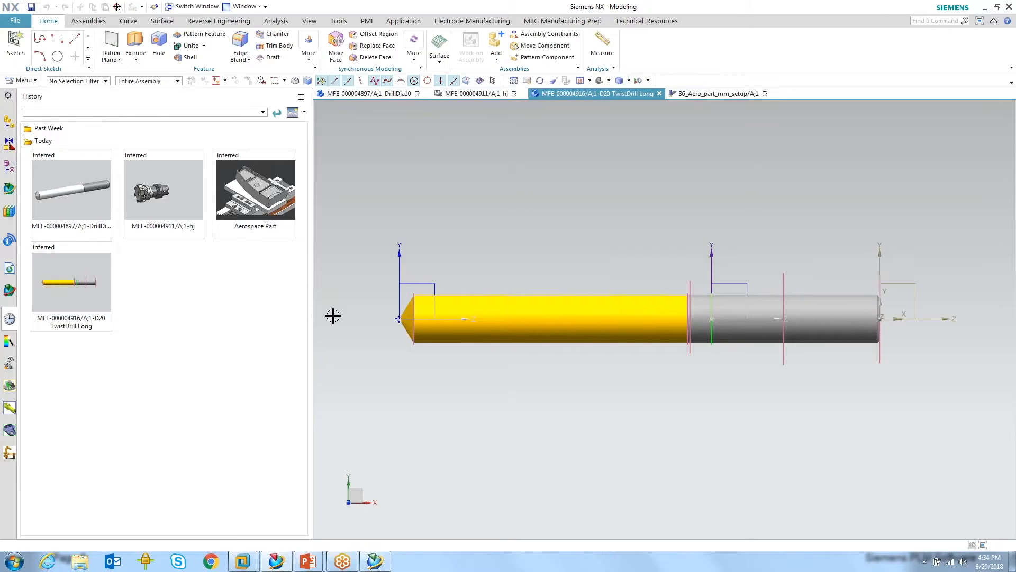
middle_drag(624, 255, 580, 265)
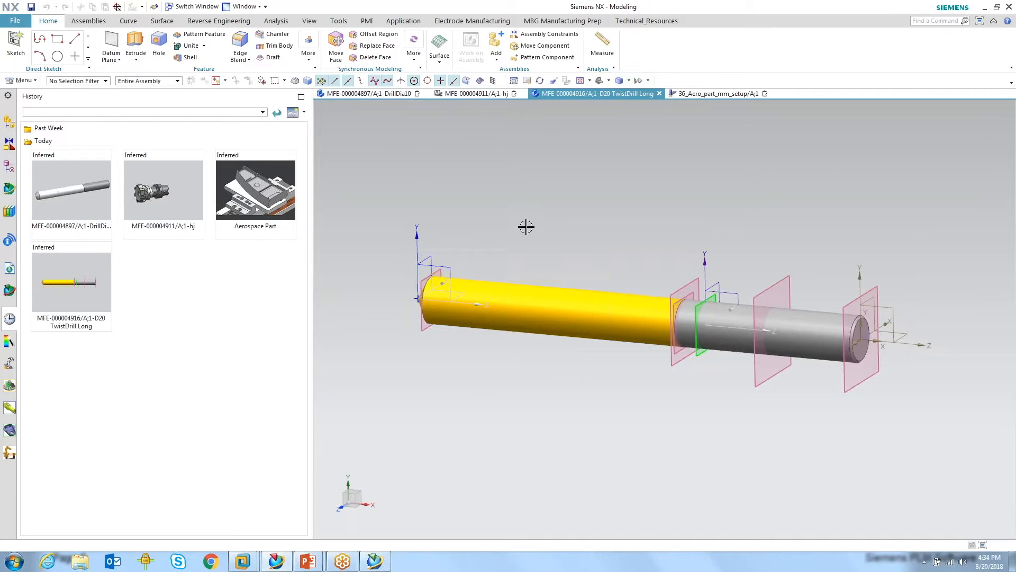
Open the D20 TwistDrill Long Setup assembly from the past week's history.
click(10, 267)
click(8, 317)
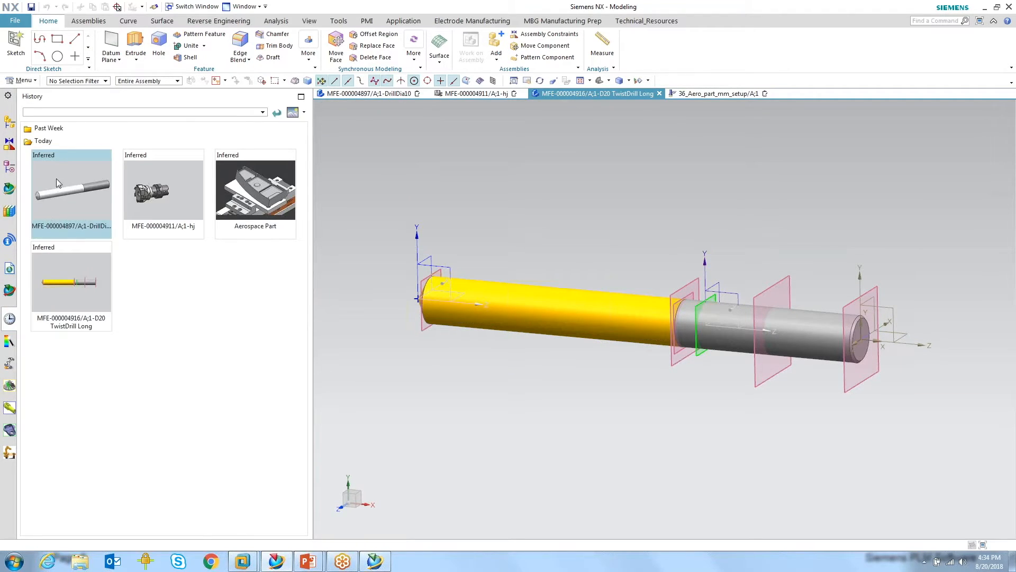
click(49, 129)
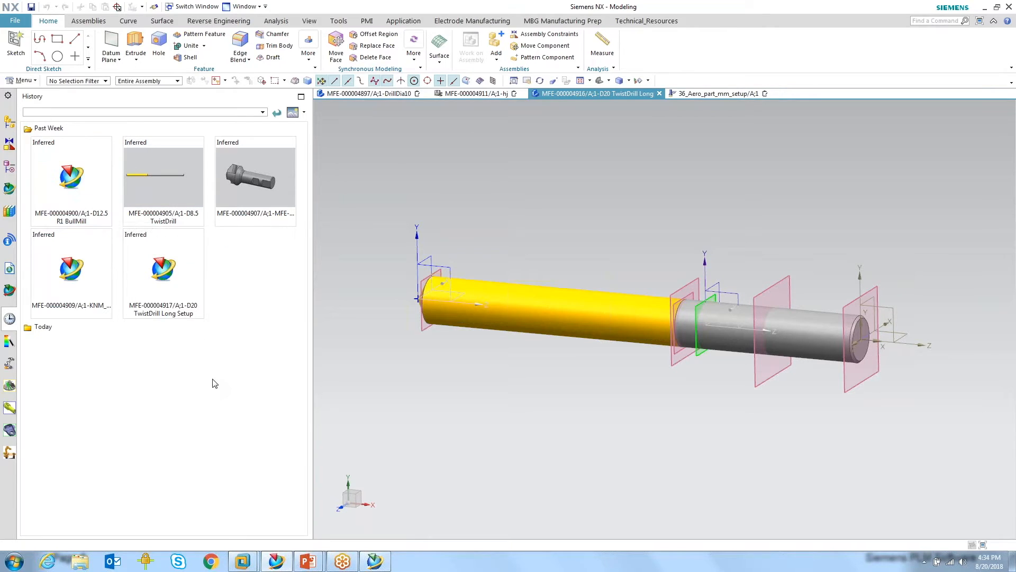
double_click(161, 272)
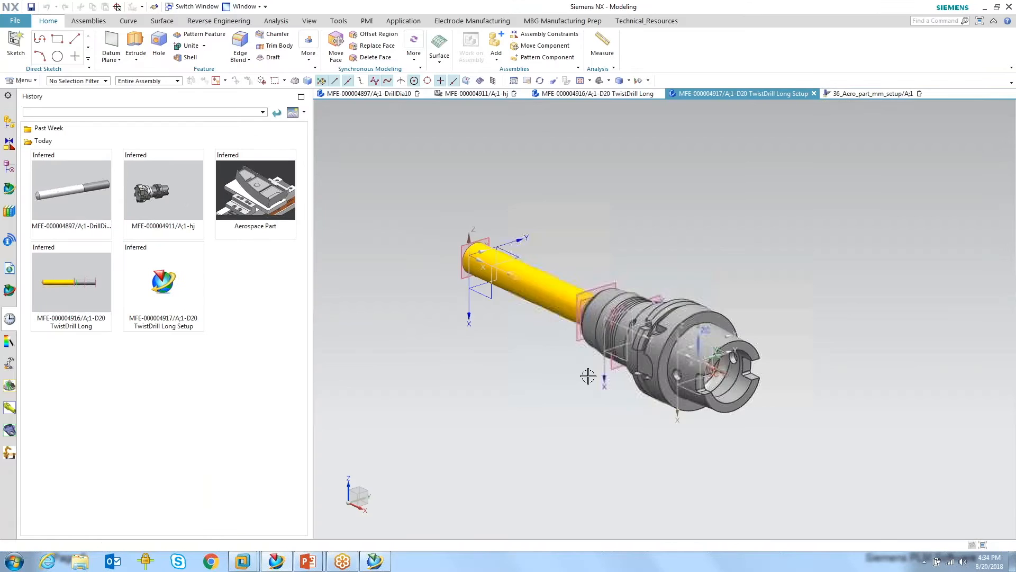
Examine the drill and holder in the D20 TwistDrill Long Setup assembly and compare it with the separate D20 TwistDrill Long part.
middle_drag(590, 374, 630, 360)
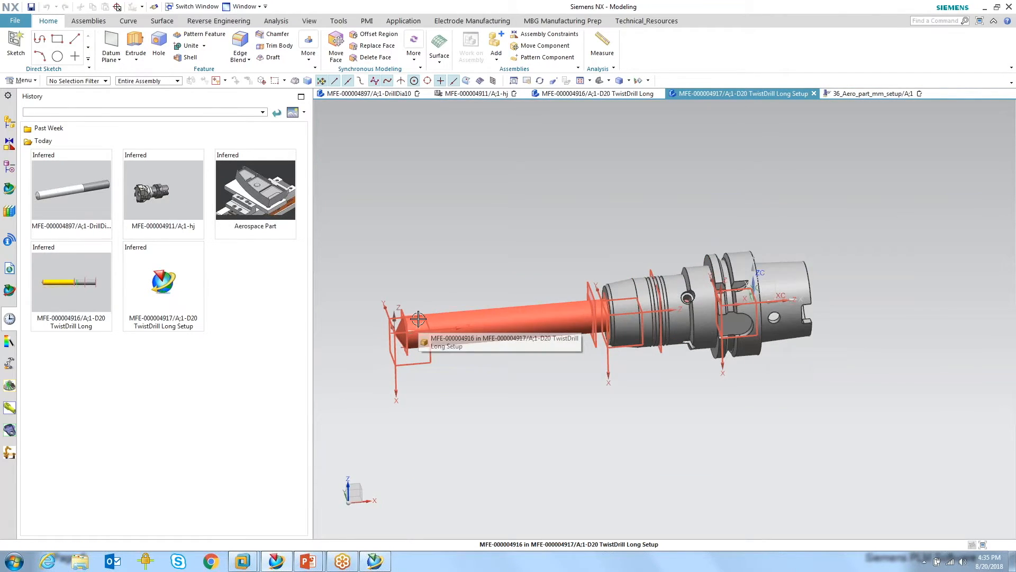
middle_drag(688, 377, 725, 404)
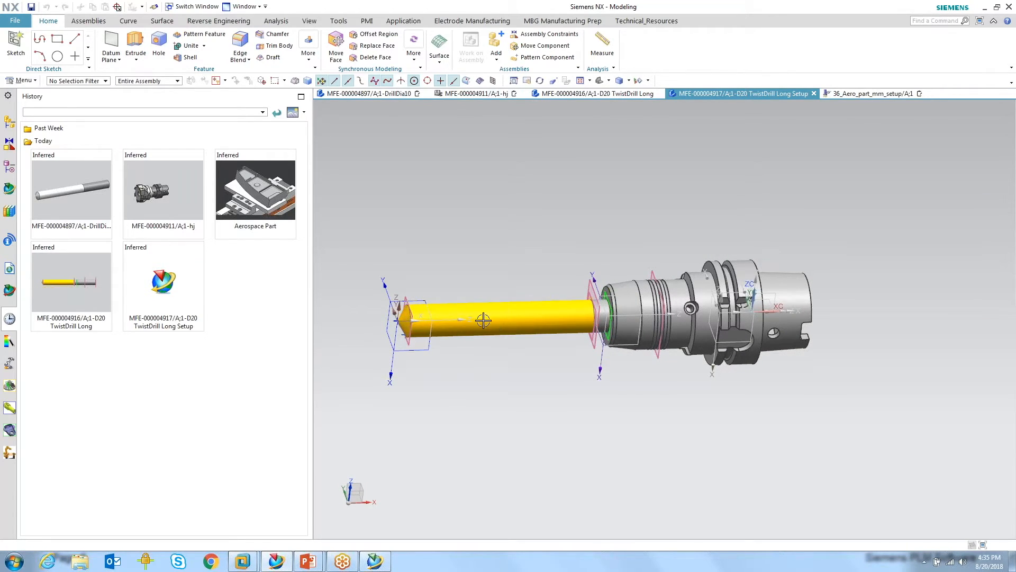
scroll(477, 252, up, 1)
middle_drag(545, 382, 539, 380)
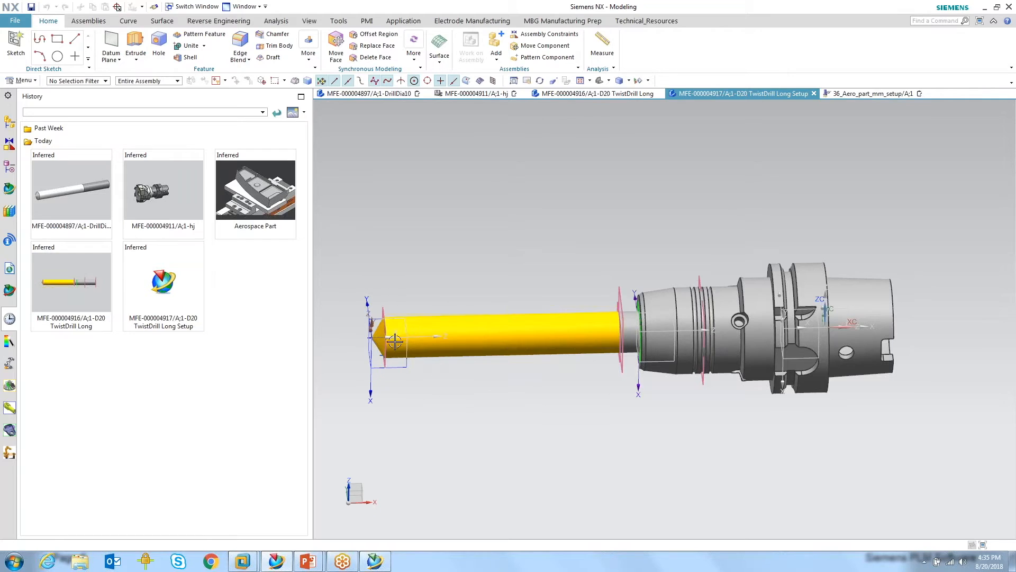
scroll(389, 336, up, 1)
middle_drag(676, 414, 658, 418)
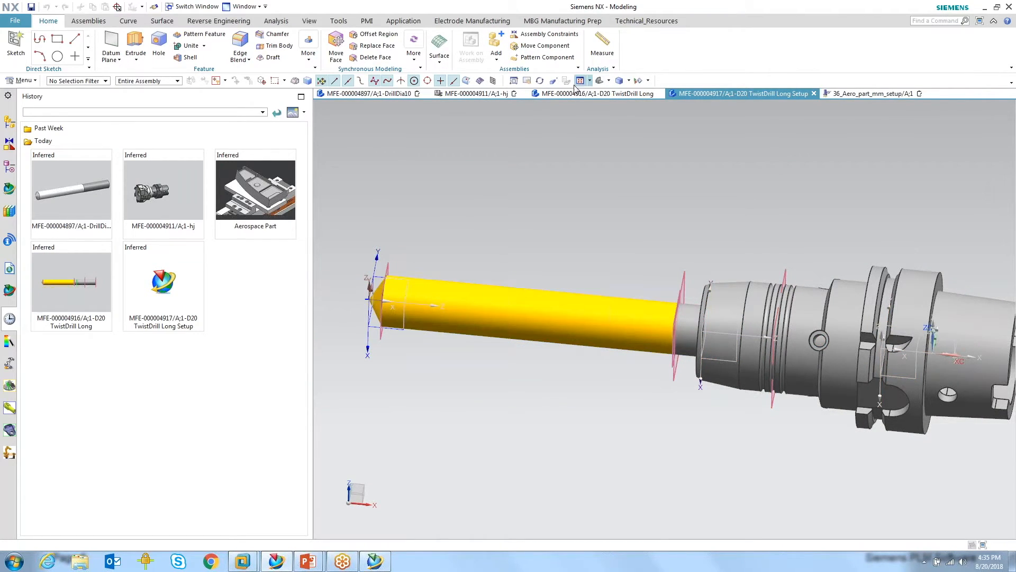
scroll(575, 227, down, 1)
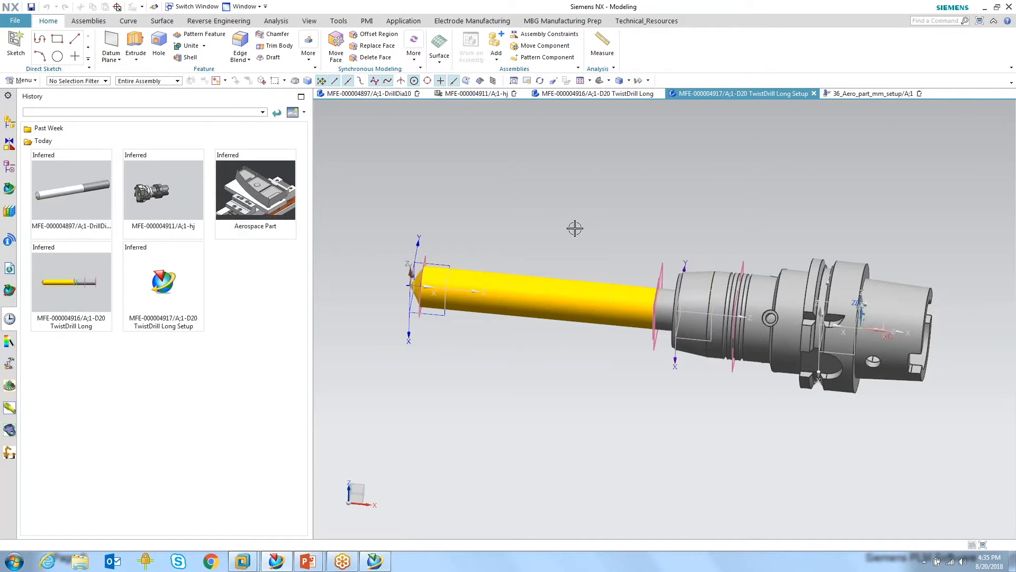
click(598, 93)
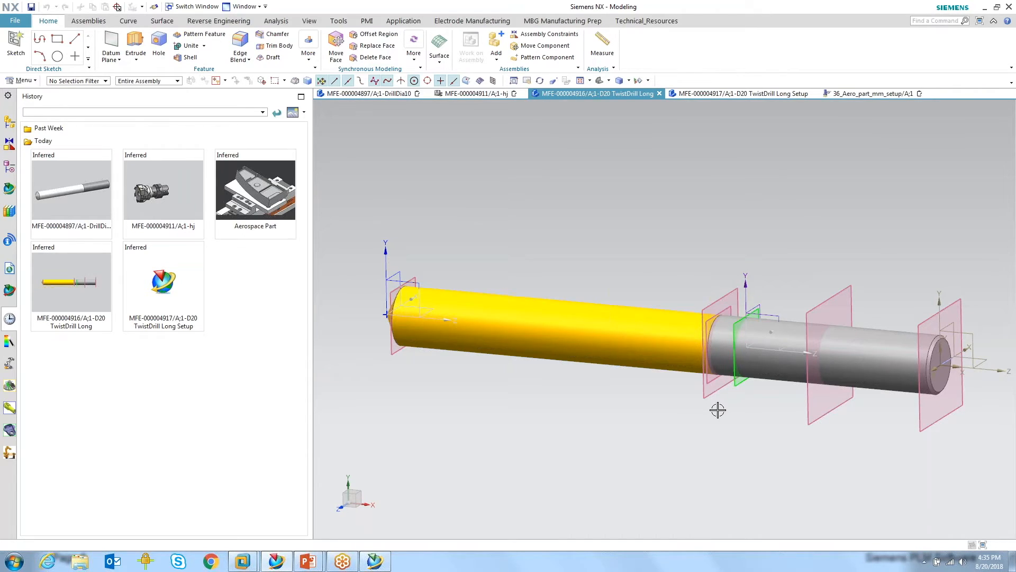
click(704, 94)
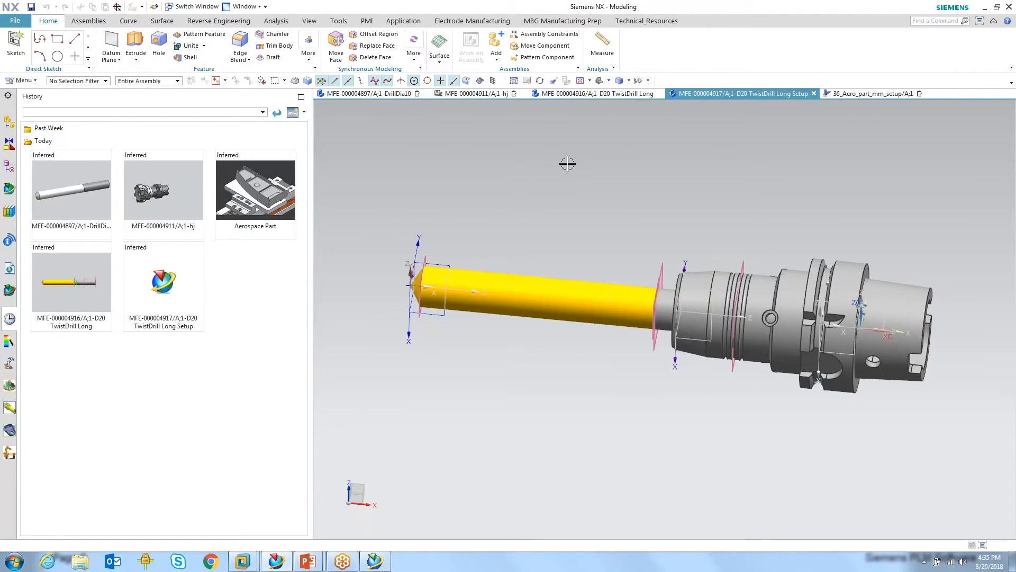
Display the hj milling tool and highlight its CUTTING_SPUN and NON_CUTTING_SPUN geometry in the Machine Tool Navigator.
click(488, 95)
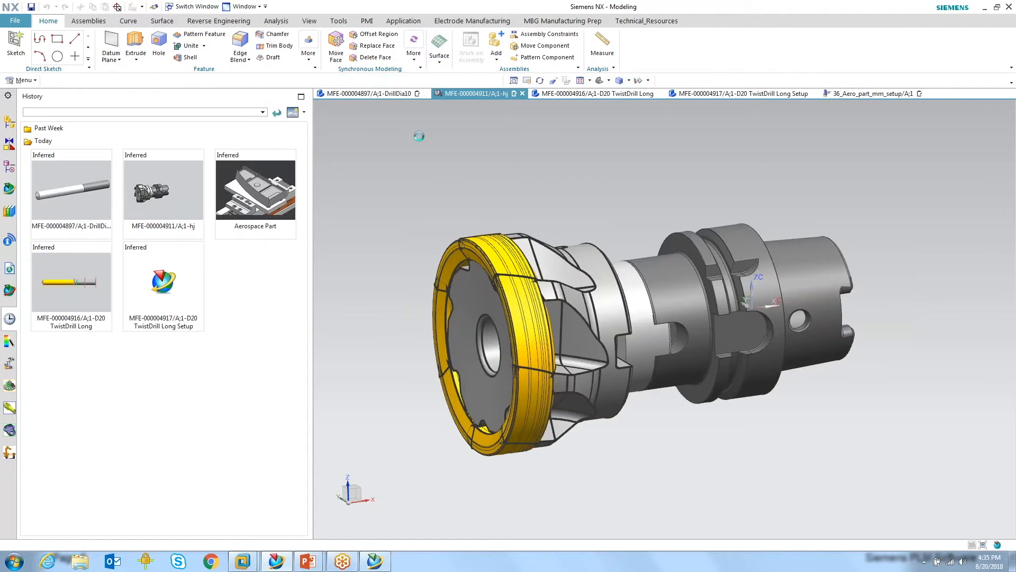
click(10, 189)
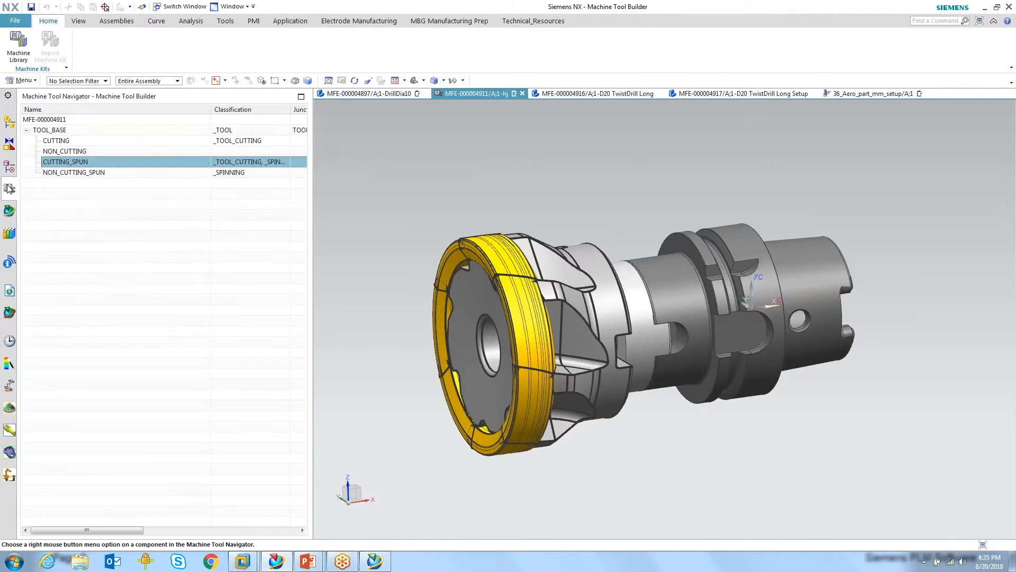
click(71, 166)
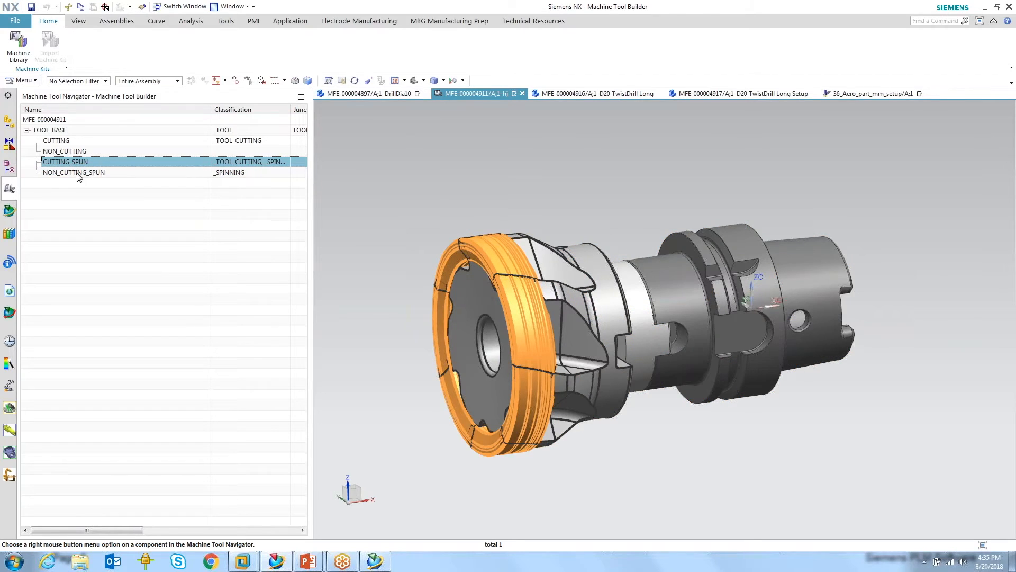
click(77, 173)
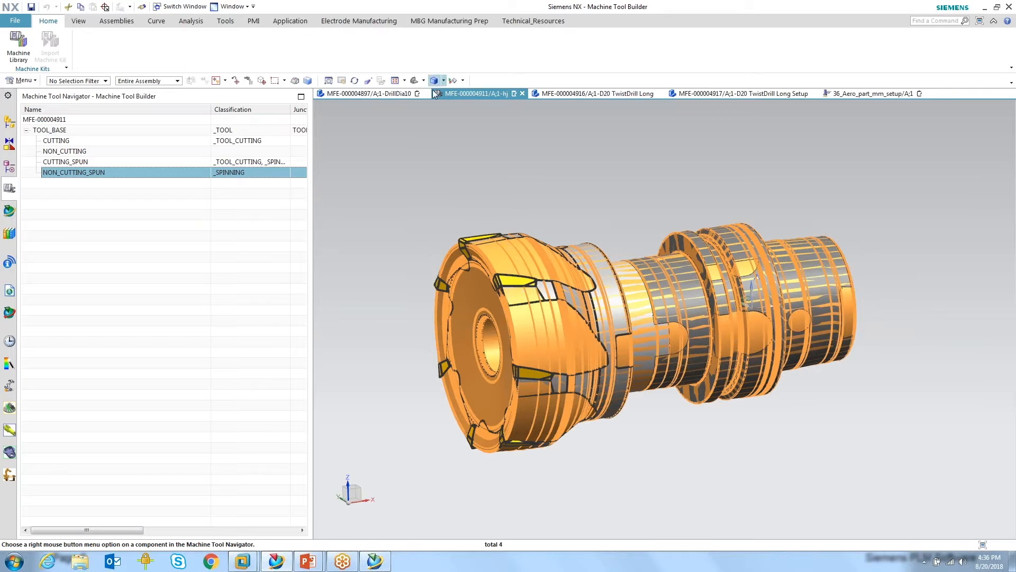
Switch to Teamcenter, look into Resource Manager and return to the Classification application.
click(376, 563)
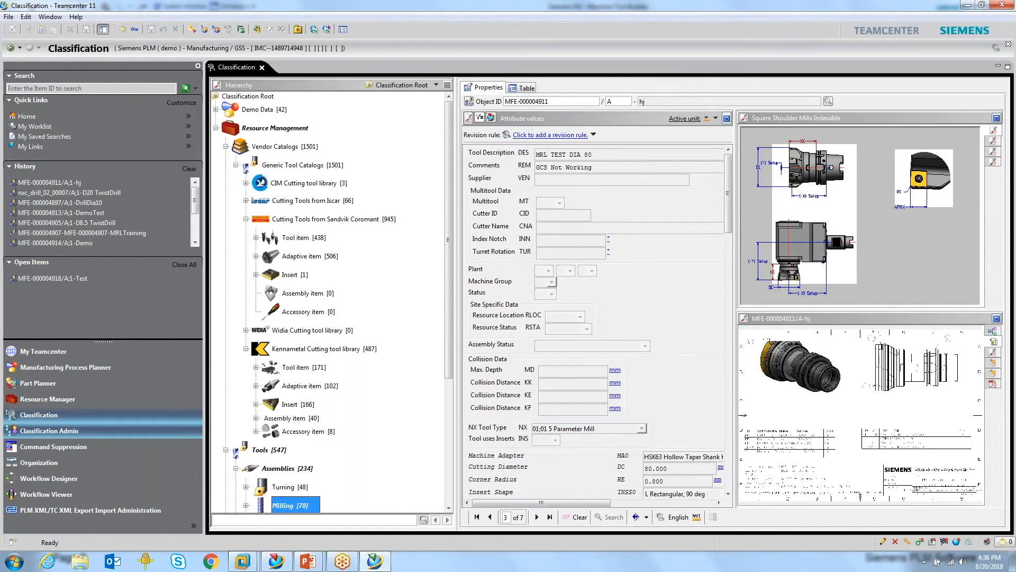
click(48, 398)
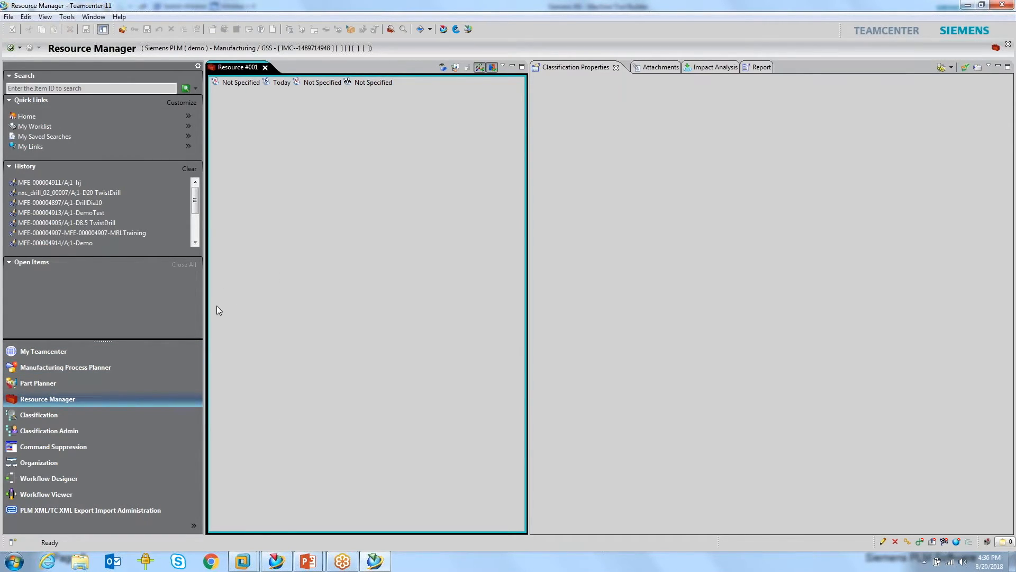
click(80, 418)
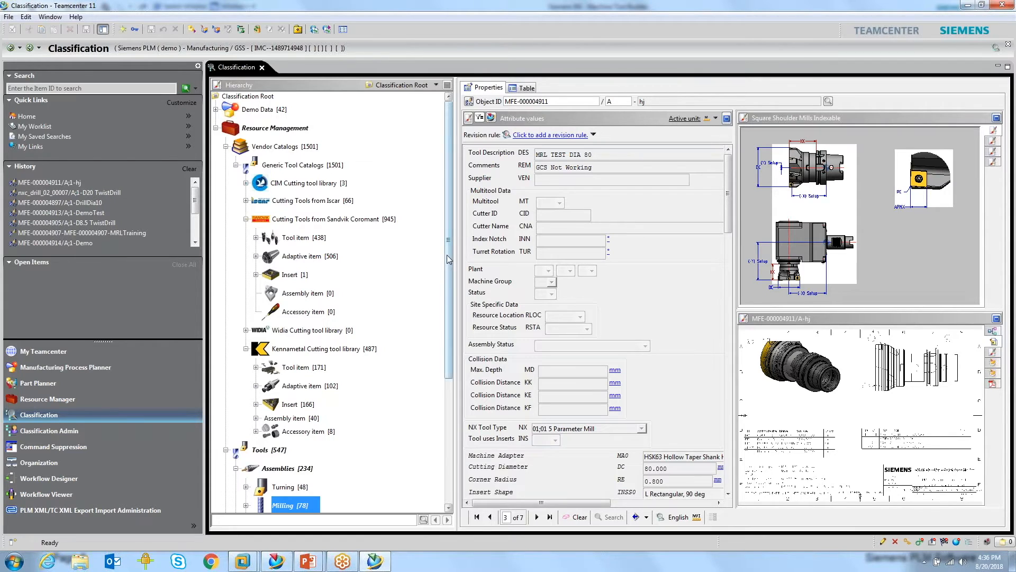
Expand the Components class and the Milling class under Assemblies to look over their subclasses.
scroll(448, 259, down, 3)
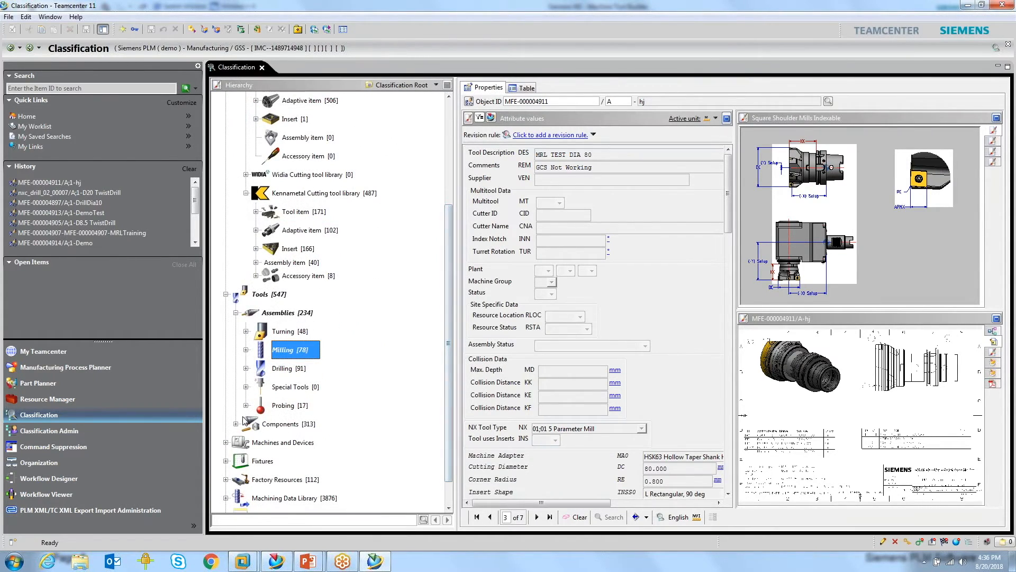
click(236, 424)
scroll(299, 370, up, 1)
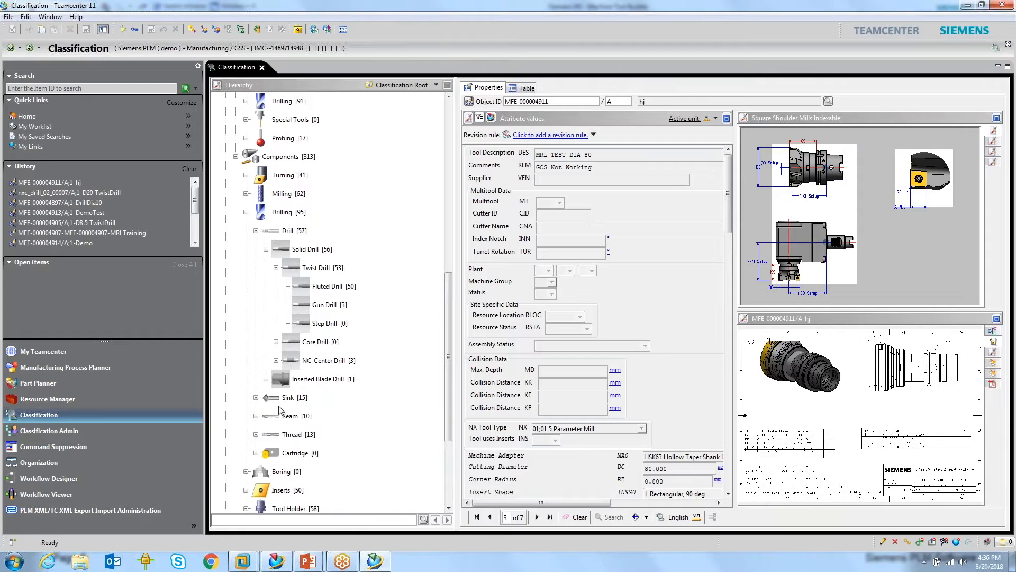
scroll(280, 410, up, 3)
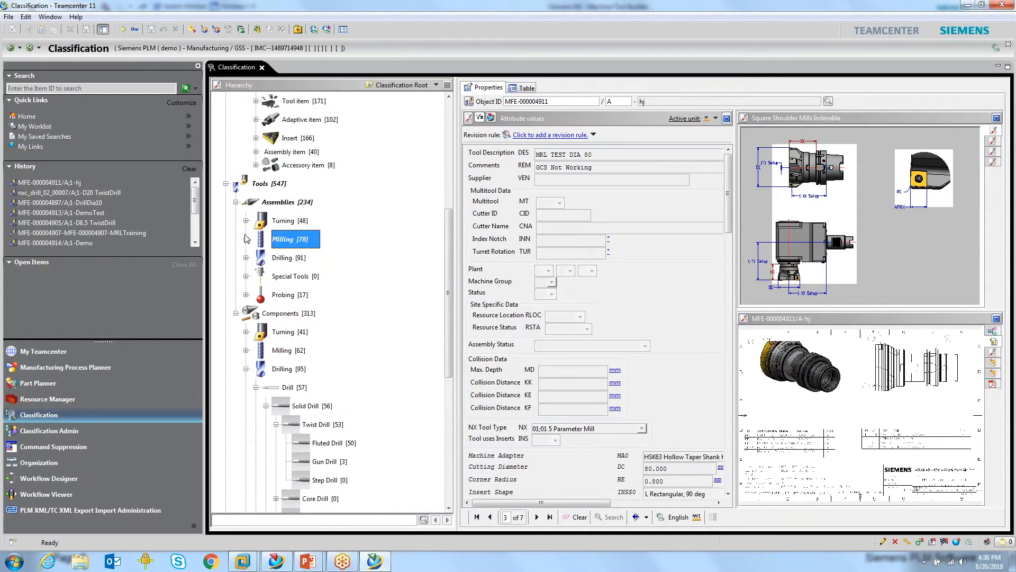
click(245, 239)
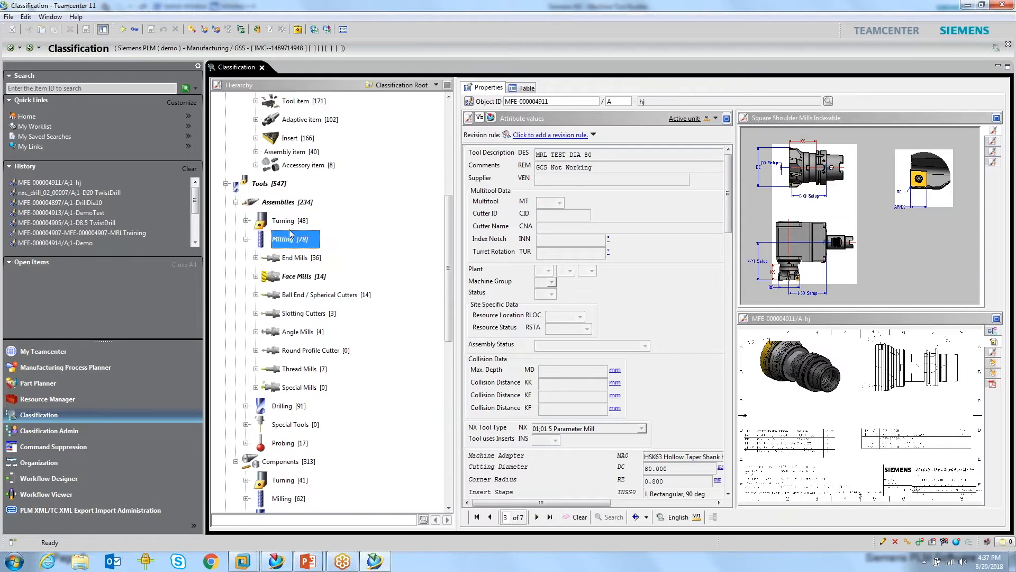
scroll(303, 432, up, 1)
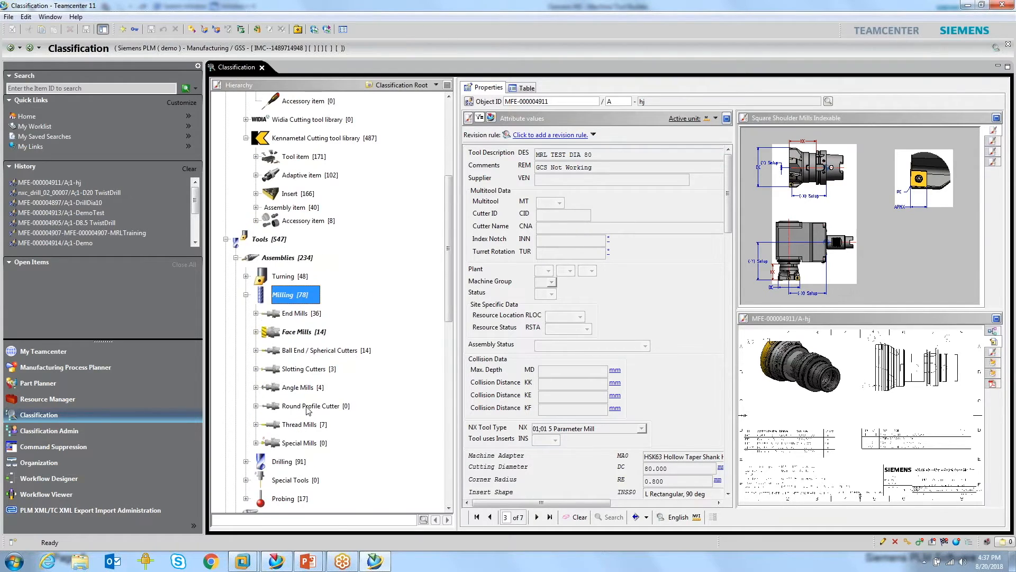
Expand the Iscar cutting tools catalog and the Tool item classes under both Iscar and Sandvik Coromant.
scroll(294, 272, up, 4)
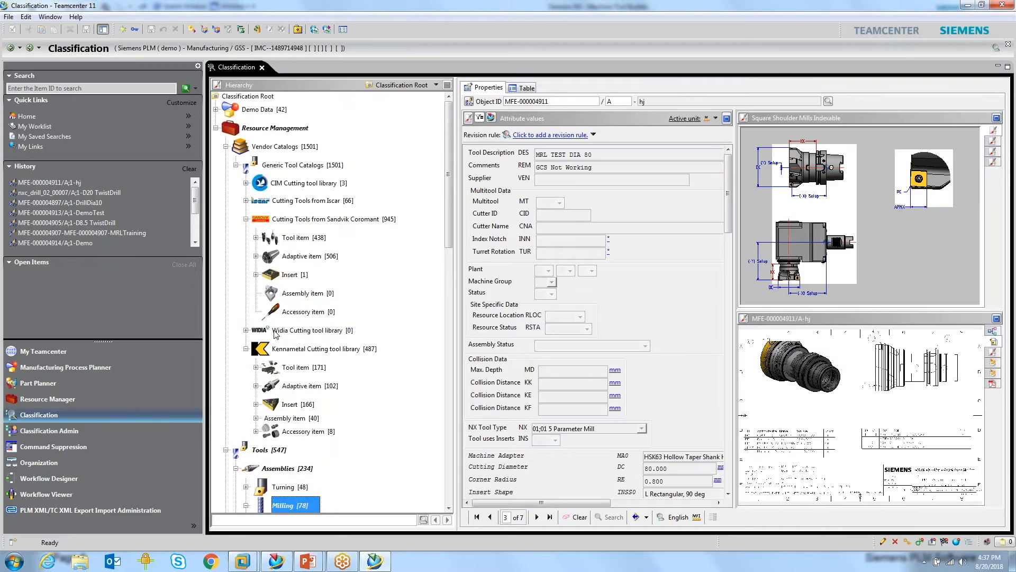
click(246, 201)
scroll(345, 234, down, 1)
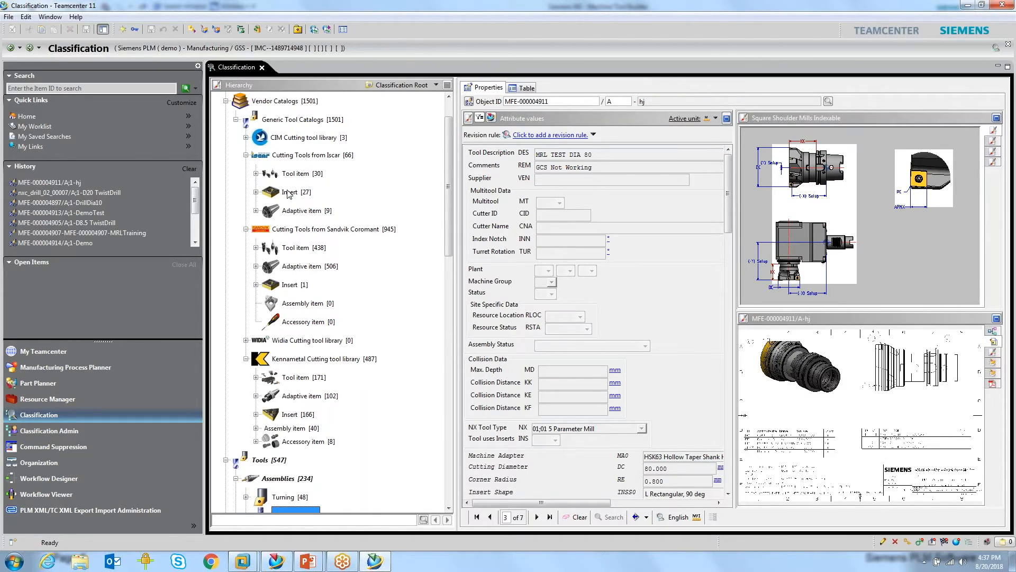
click(256, 173)
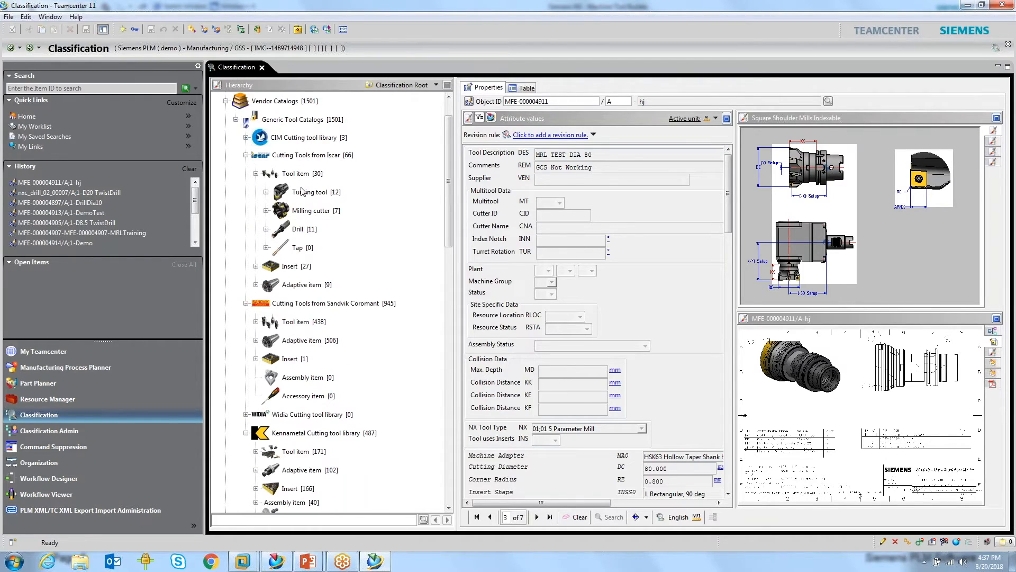
click(257, 213)
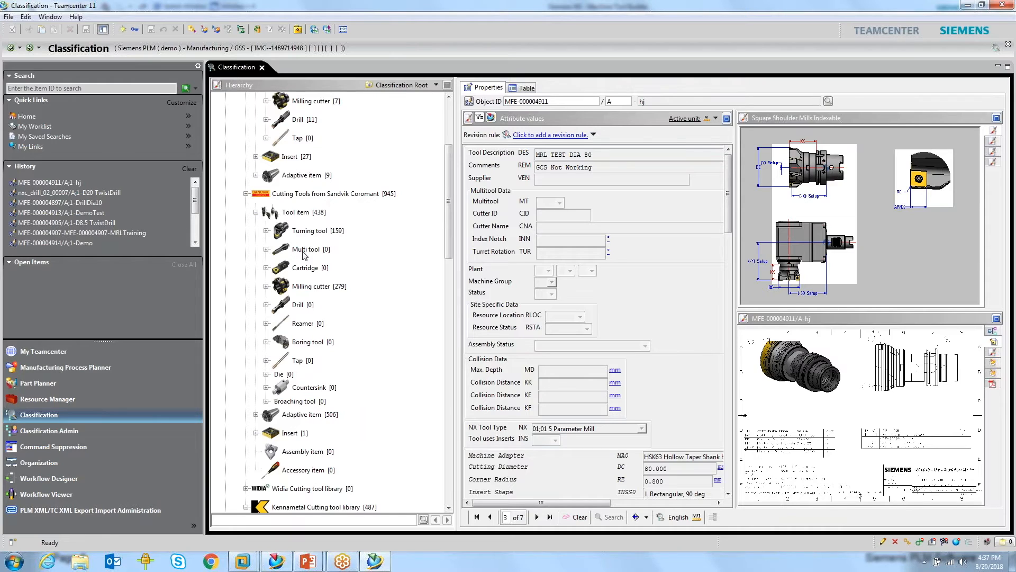
Examine the tool, adaptive, insert and accessory classes in the Iscar, Sandvik Coromant, Widia and Kennametal vendor catalogs.
mouse_move(304, 255)
scroll(394, 273, down, 1)
scroll(386, 312, down, 1)
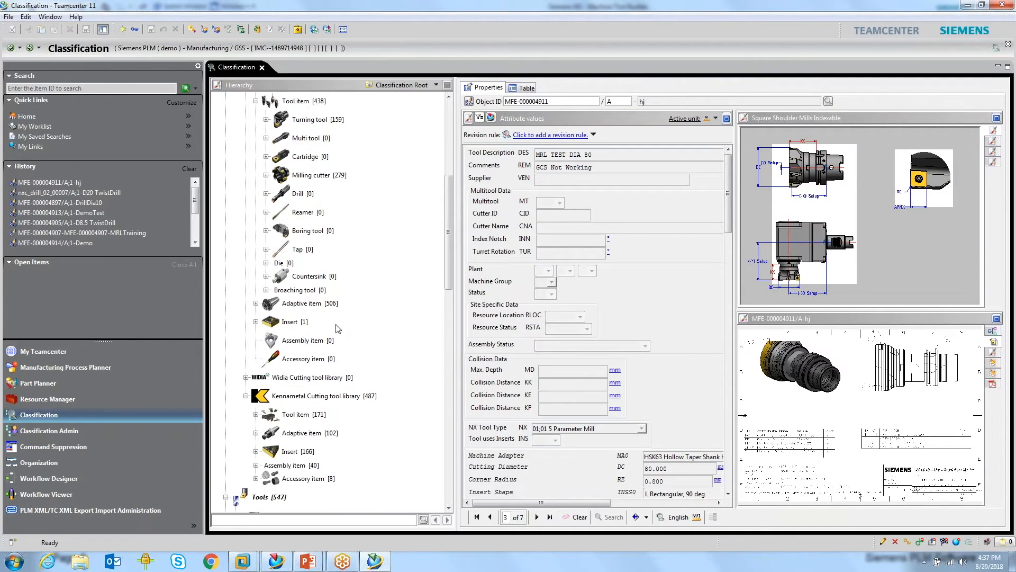
scroll(295, 393, down, 2)
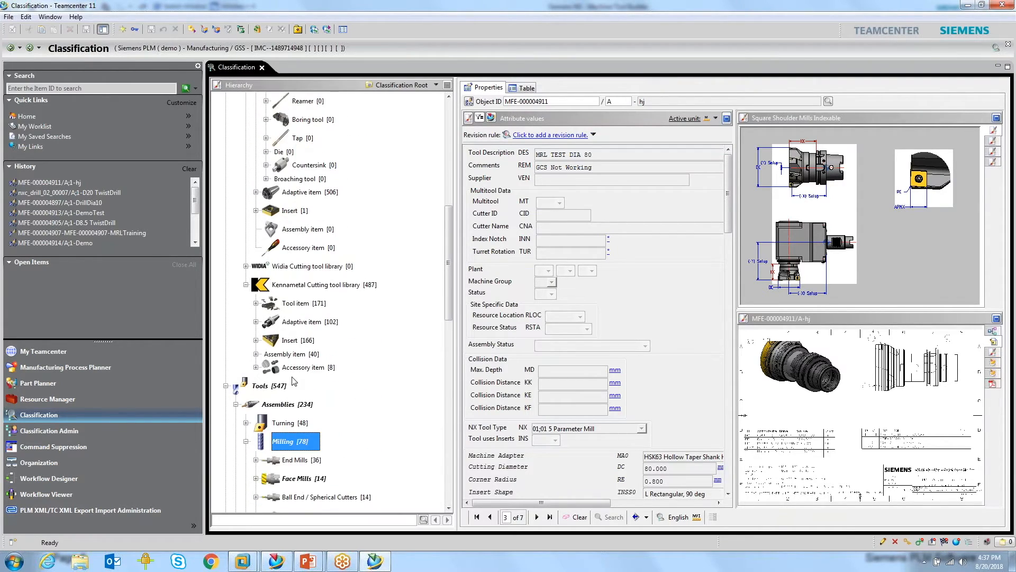
click(256, 304)
scroll(330, 343, up, 3)
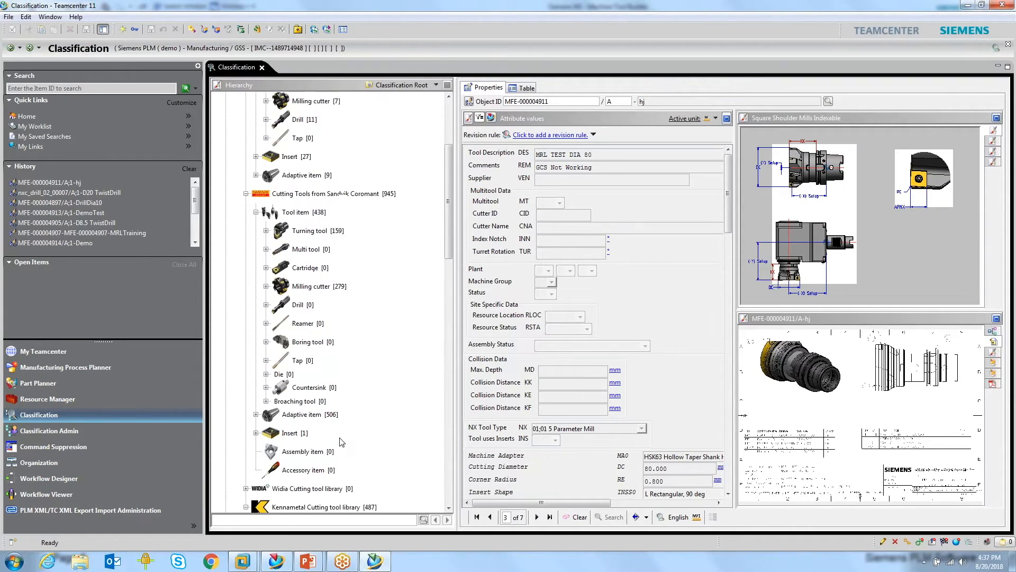
scroll(343, 229, up, 1)
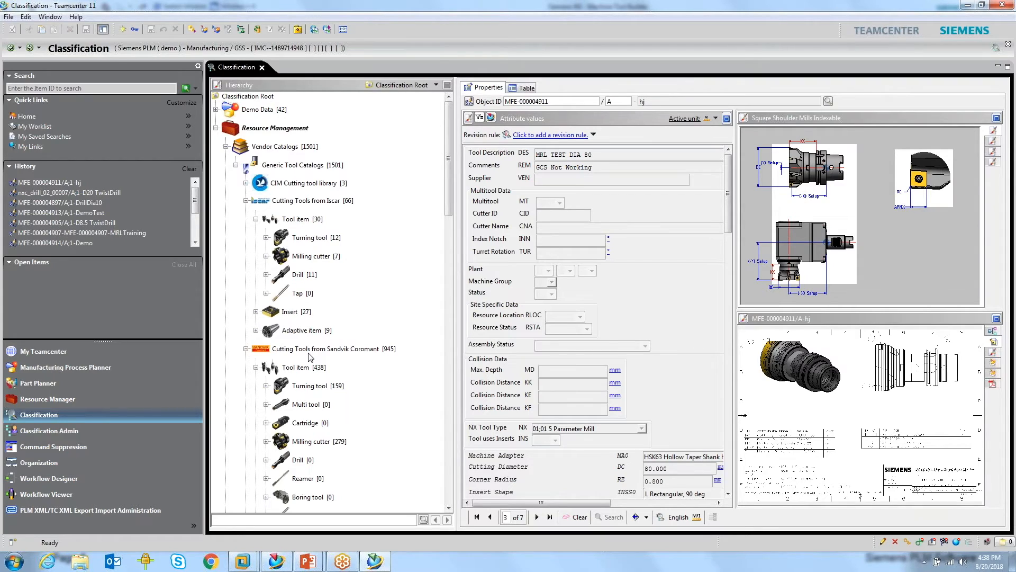
scroll(320, 358, down, 1)
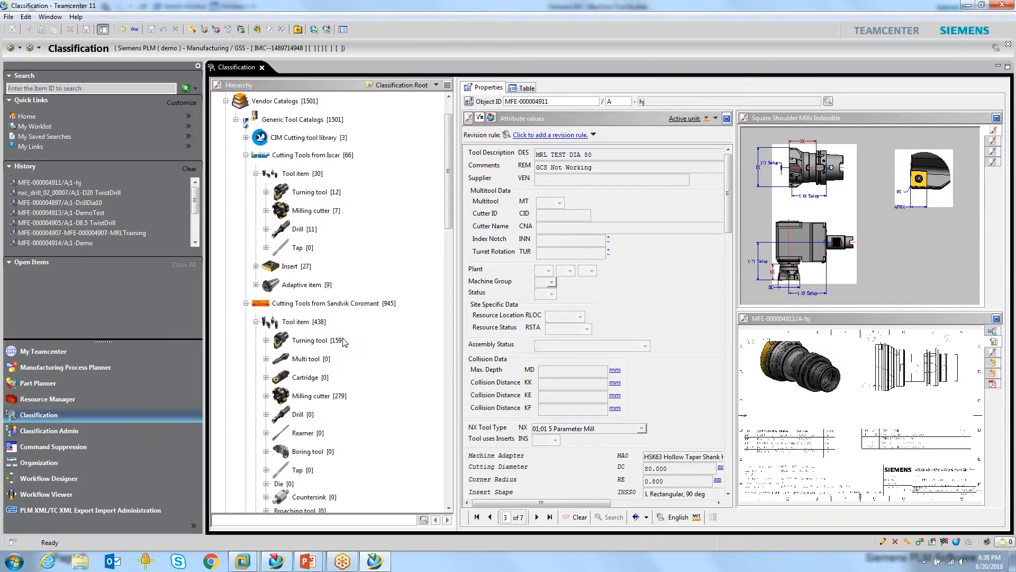
scroll(344, 341, down, 1)
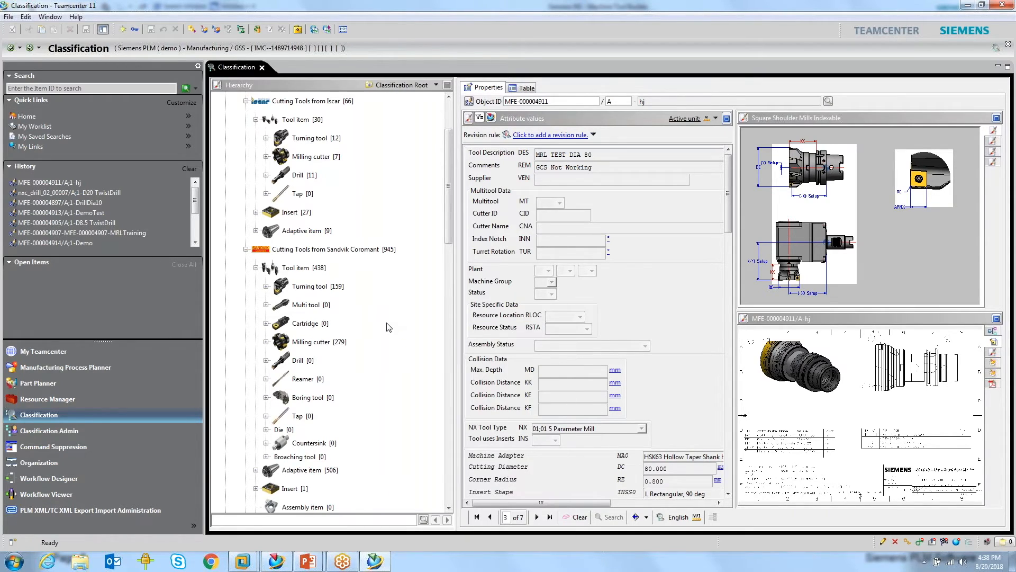
scroll(389, 327, down, 1)
scroll(389, 327, down, 1)
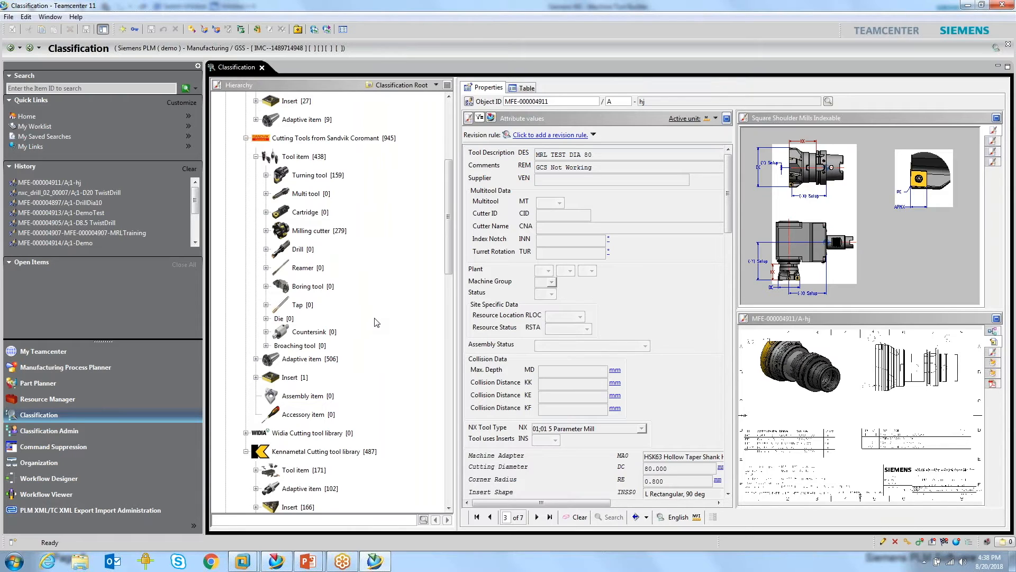
scroll(376, 323, up, 4)
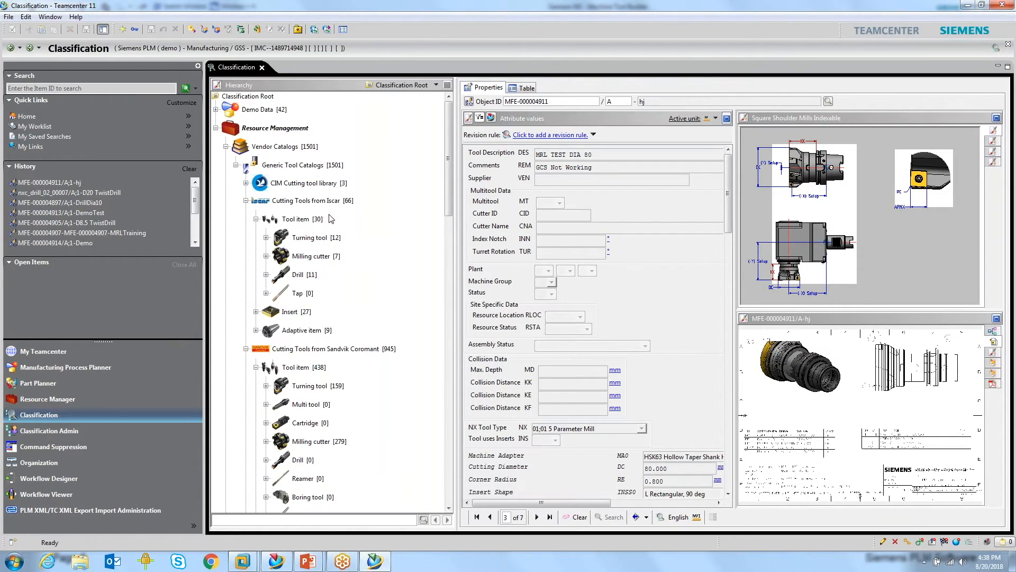
Switch to Resource Manager and create a new MENCTool resource named 123 with an assigned item ID.
click(90, 405)
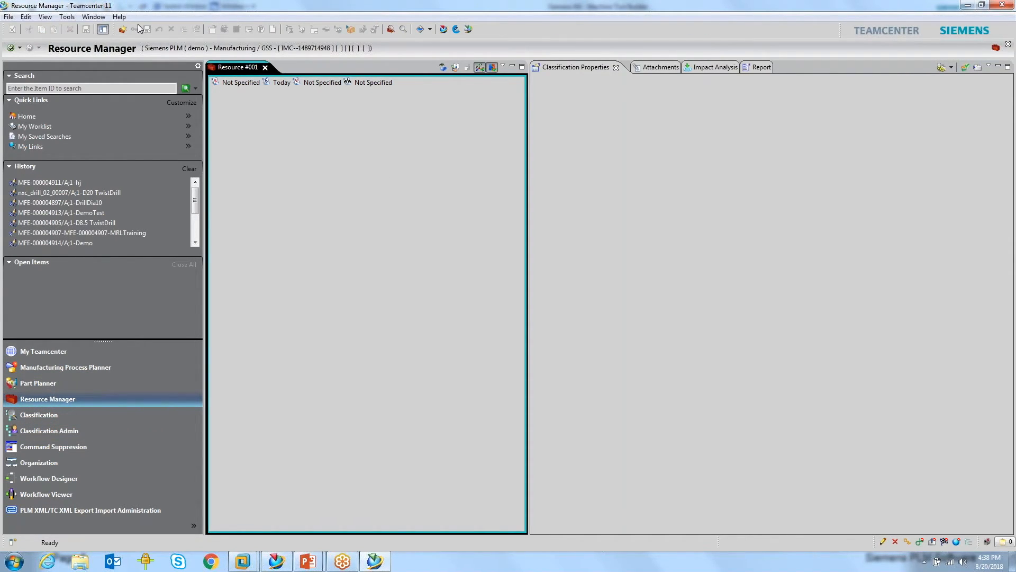
click(122, 29)
click(606, 271)
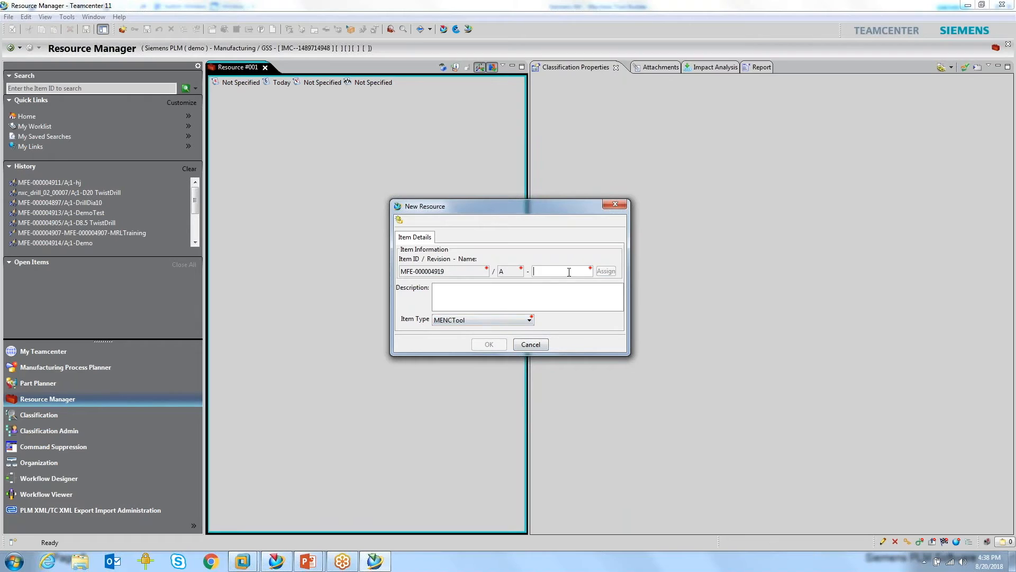
text(123)
click(489, 344)
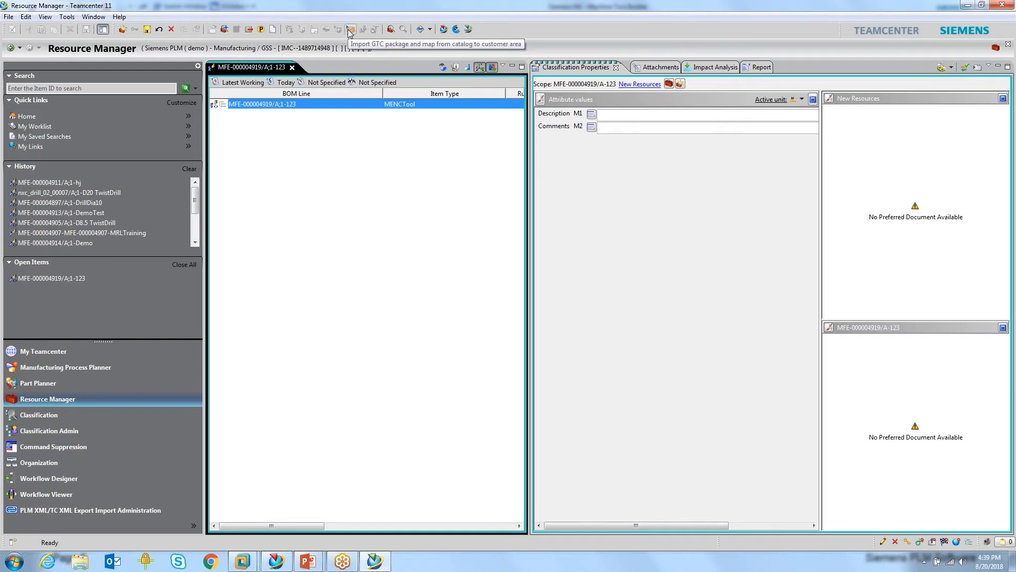
Try to import the Kennametal GTC package from the client, including 3D models and mapping of products to MRL classes.
click(350, 30)
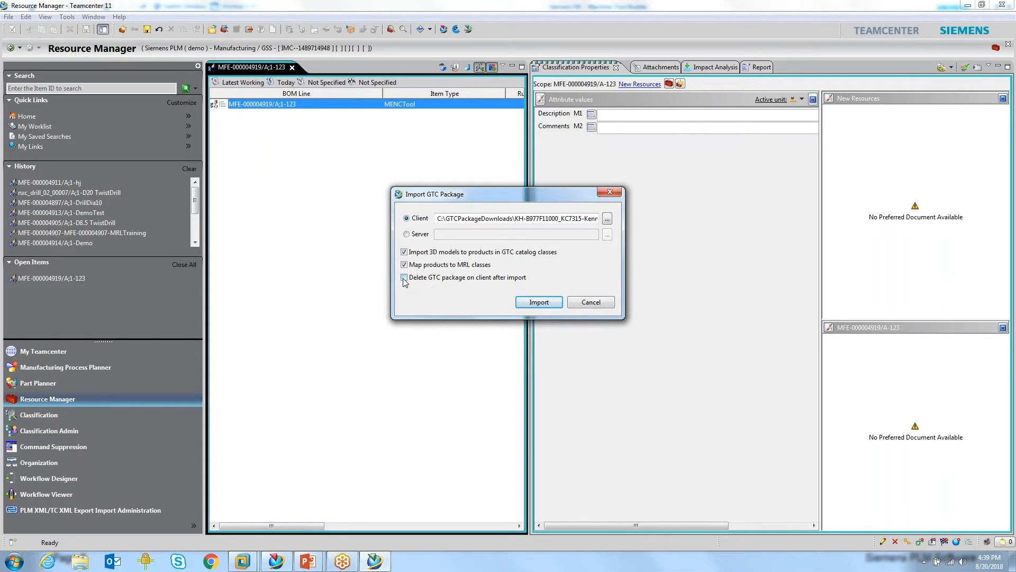
click(526, 302)
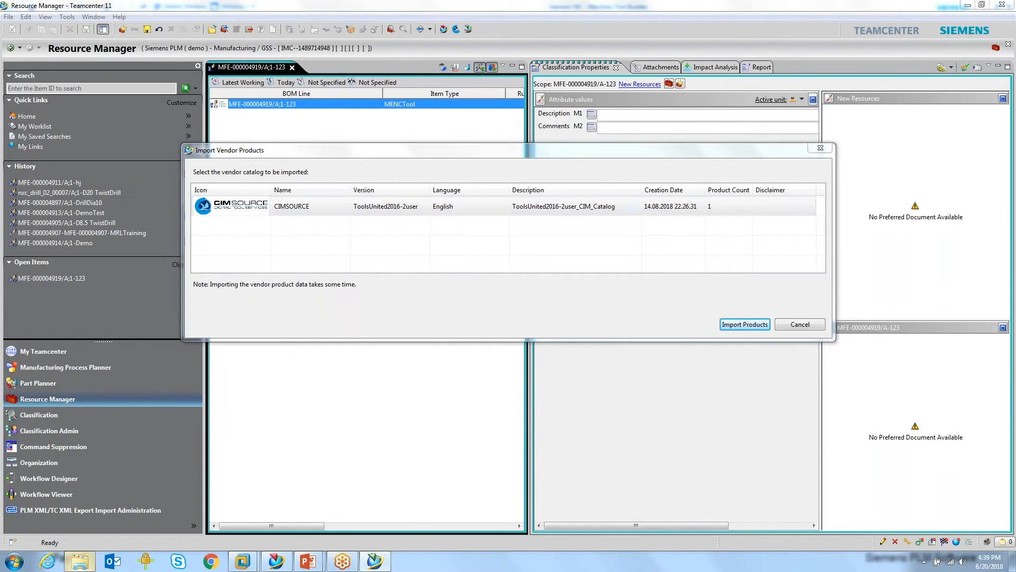
Inspect the downloaded package files in C:\GTCPackageDownloads, close the folder and cancel the vendor product import.
click(365, 275)
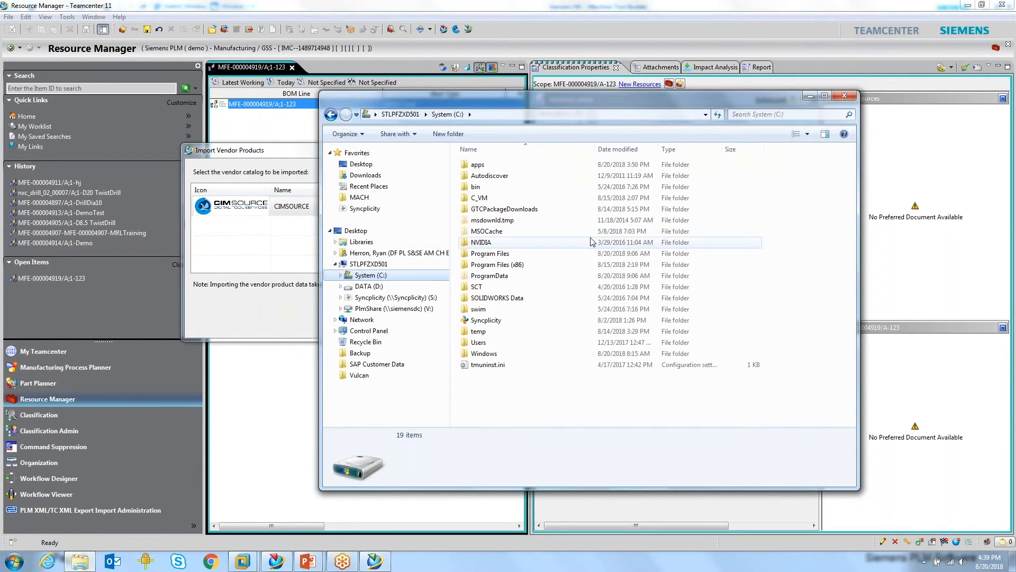
click(501, 210)
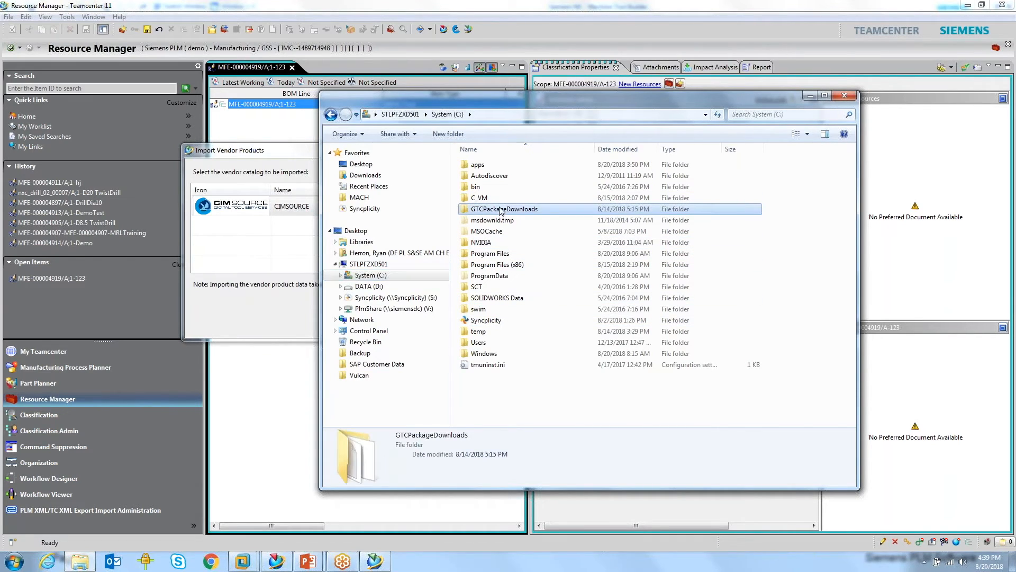
double_click(501, 210)
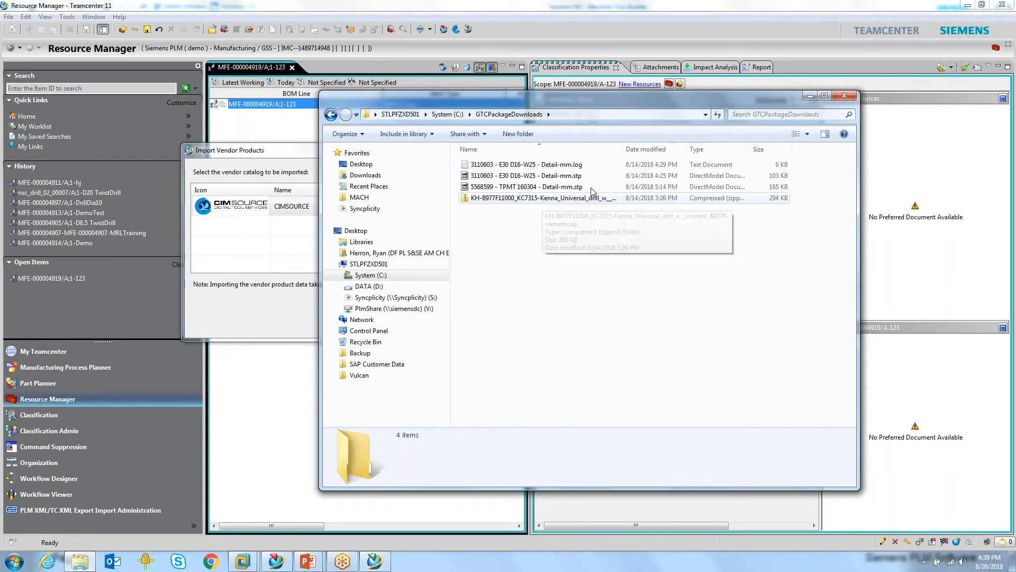
drag(597, 152, 707, 154)
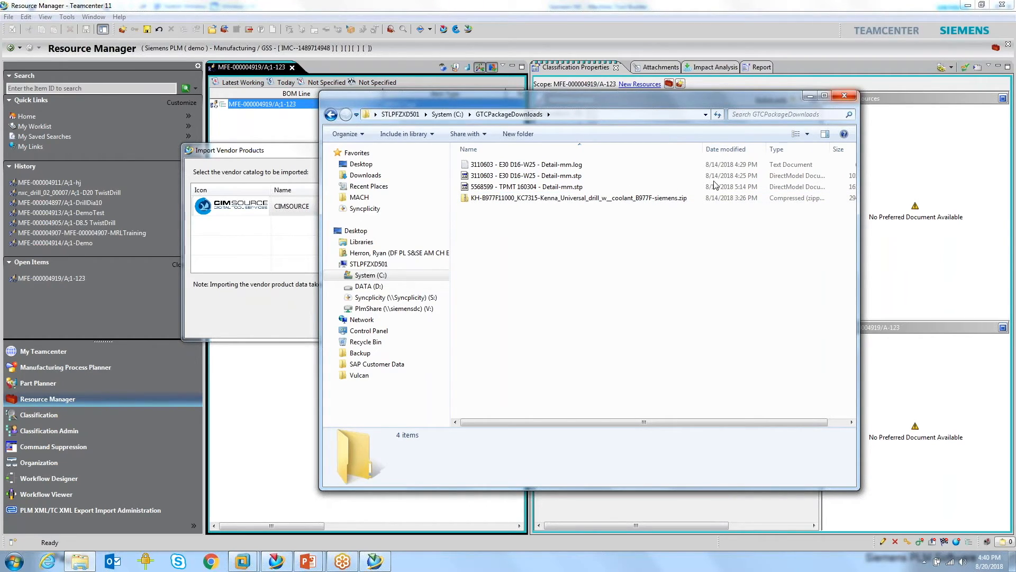
click(847, 95)
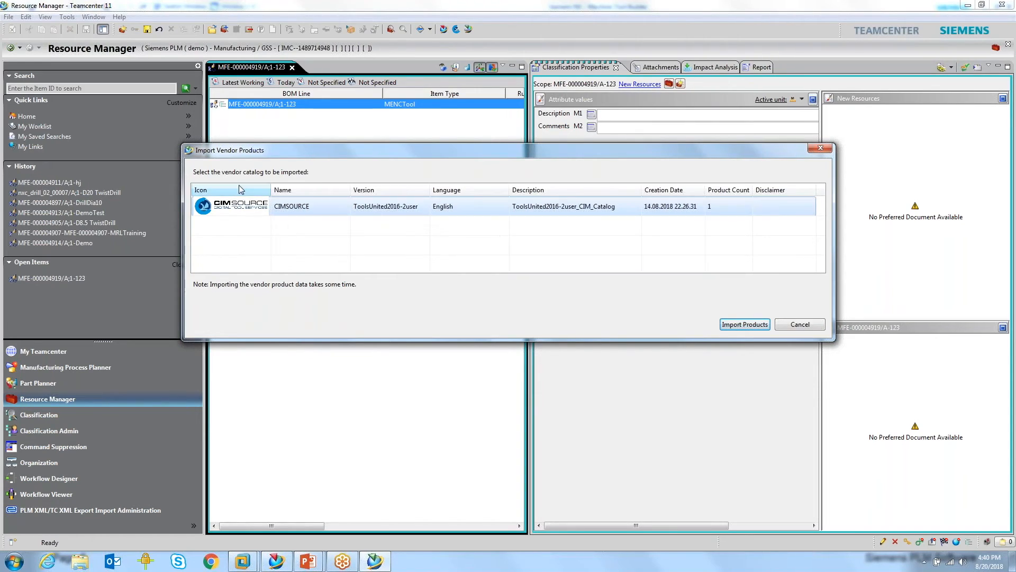
click(794, 325)
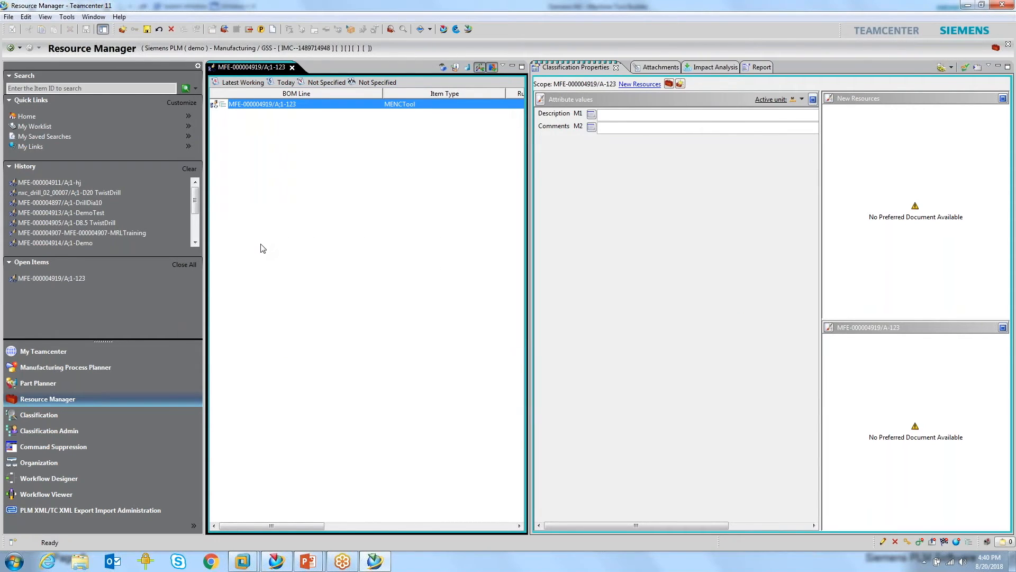
Return to Classification, search the Iscar Milling cutter class without criteria and list the results as a table.
click(90, 416)
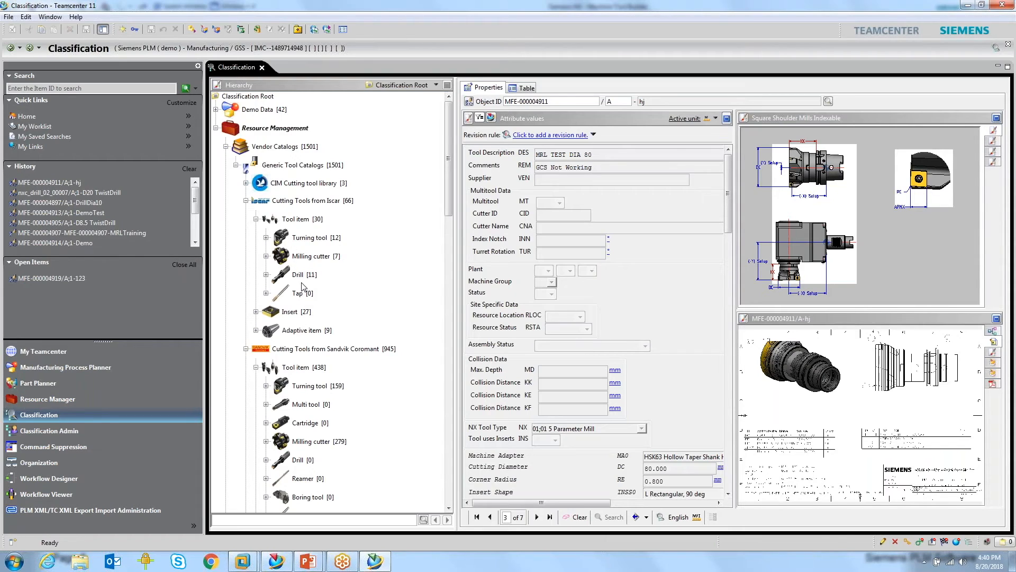
click(325, 256)
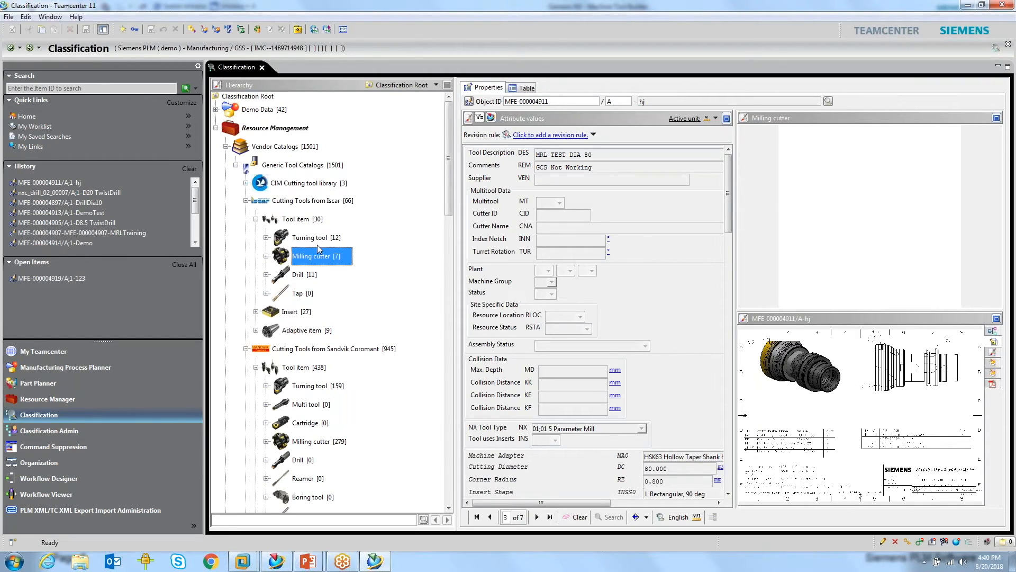
right_click(325, 256)
click(370, 275)
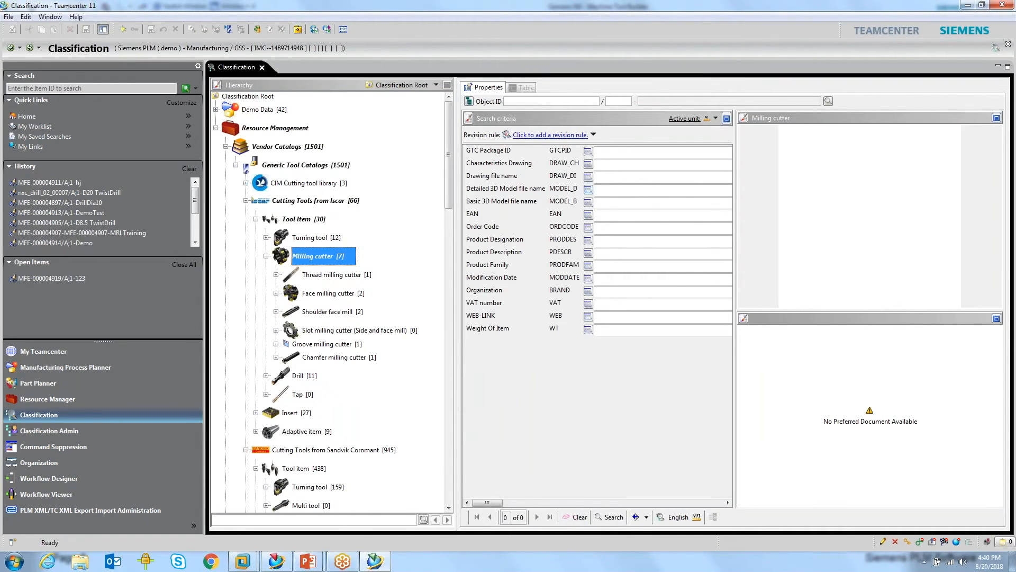
click(611, 517)
click(527, 88)
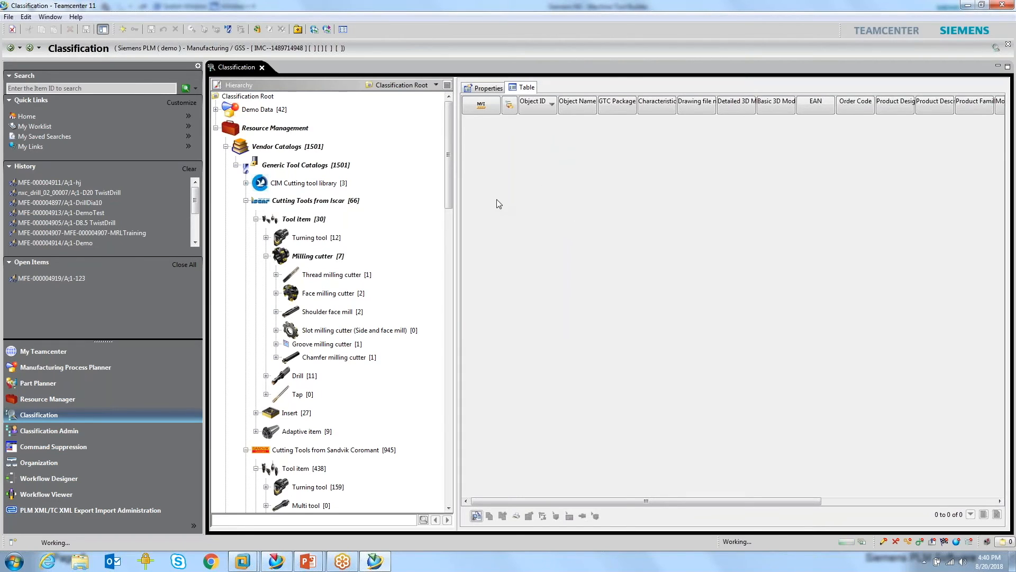
Open the Iscar replaceable solid head 5697508#IS from the search results and examine its 3D model.
click(531, 162)
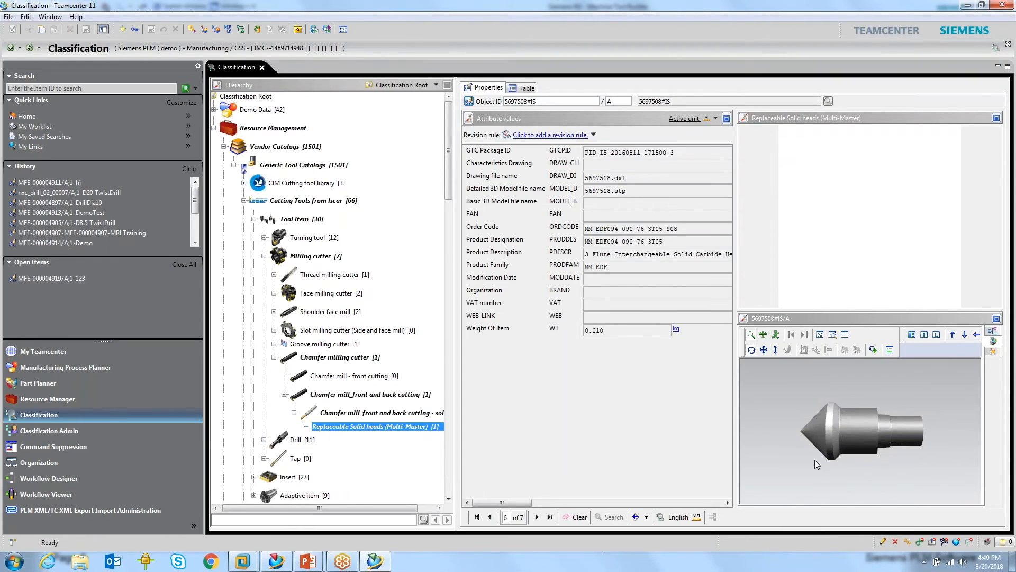
drag(833, 468, 871, 482)
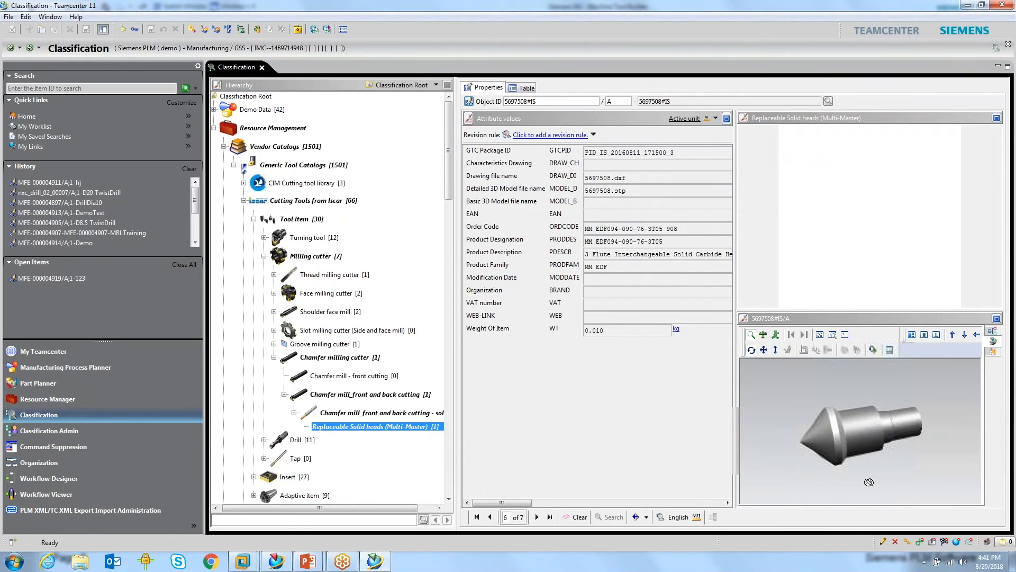
scroll(860, 459, up, 2)
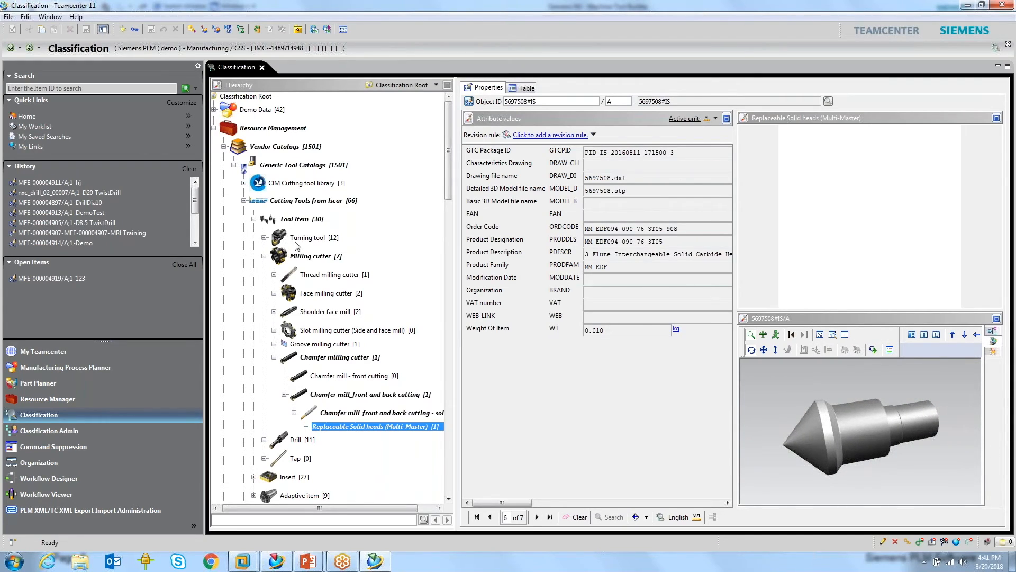
Look over the Assemblies and Components classes under Tools and compare them with the vendor catalog classes.
drag(448, 154, 493, 343)
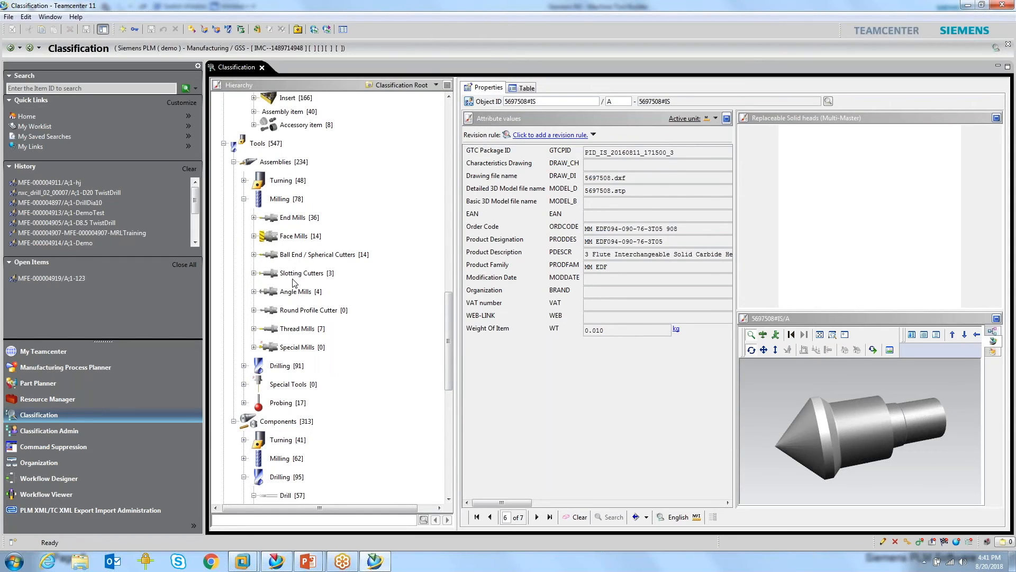
scroll(306, 380, down, 4)
scroll(305, 384, down, 2)
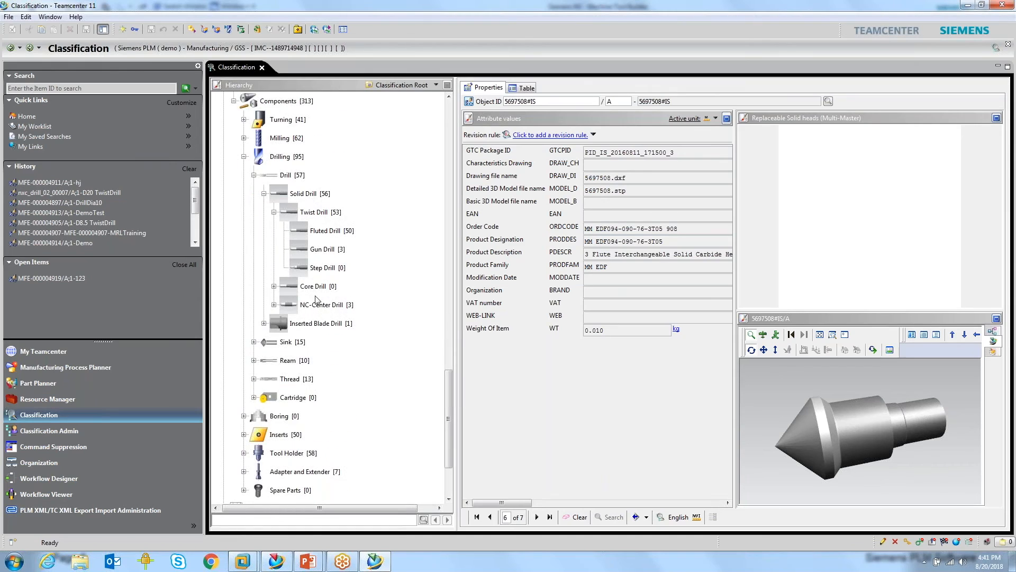
scroll(312, 370, up, 1)
scroll(316, 372, up, 4)
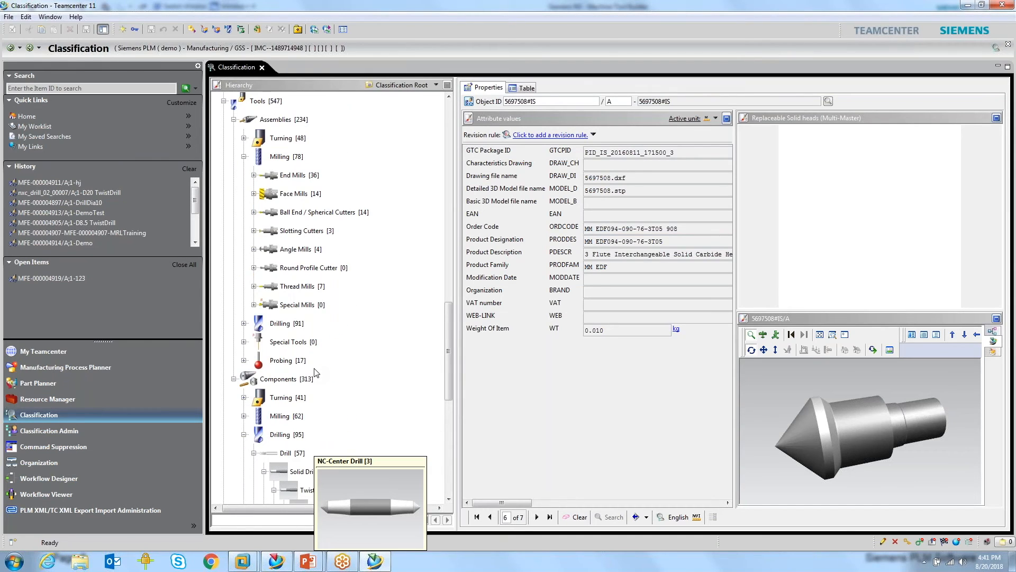
scroll(363, 328, up, 6)
scroll(364, 328, up, 1)
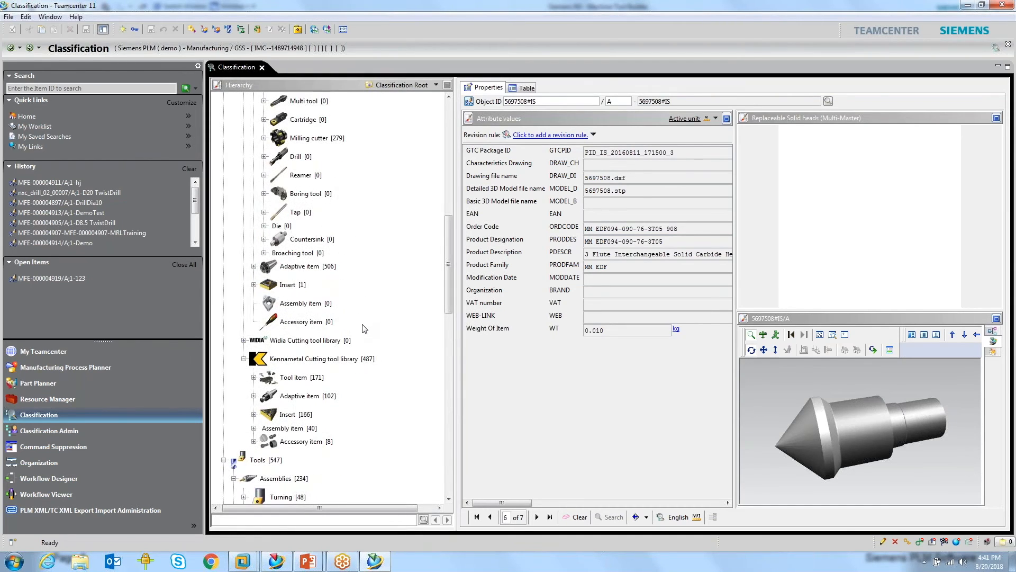
scroll(364, 329, up, 2)
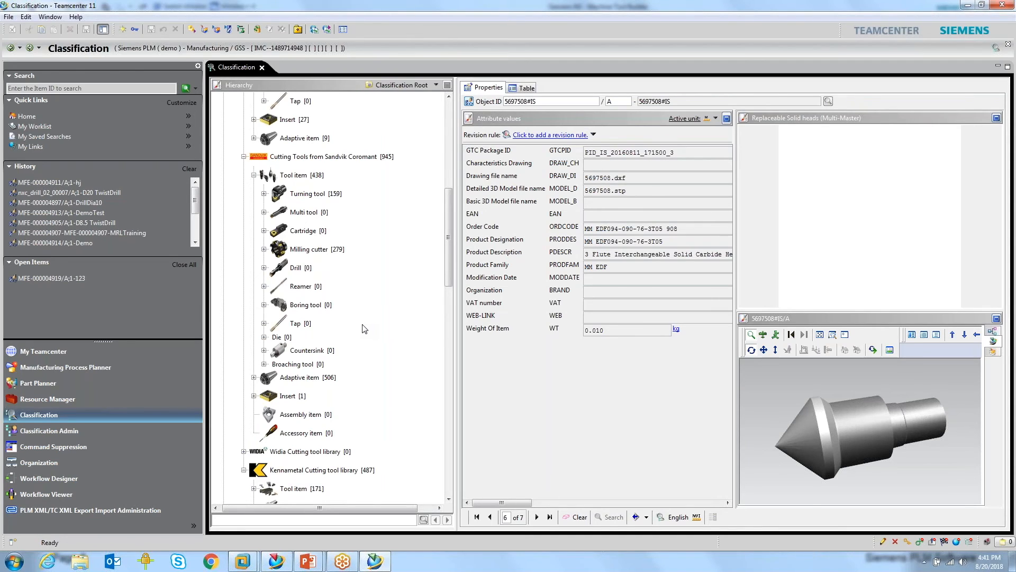
scroll(364, 329, up, 6)
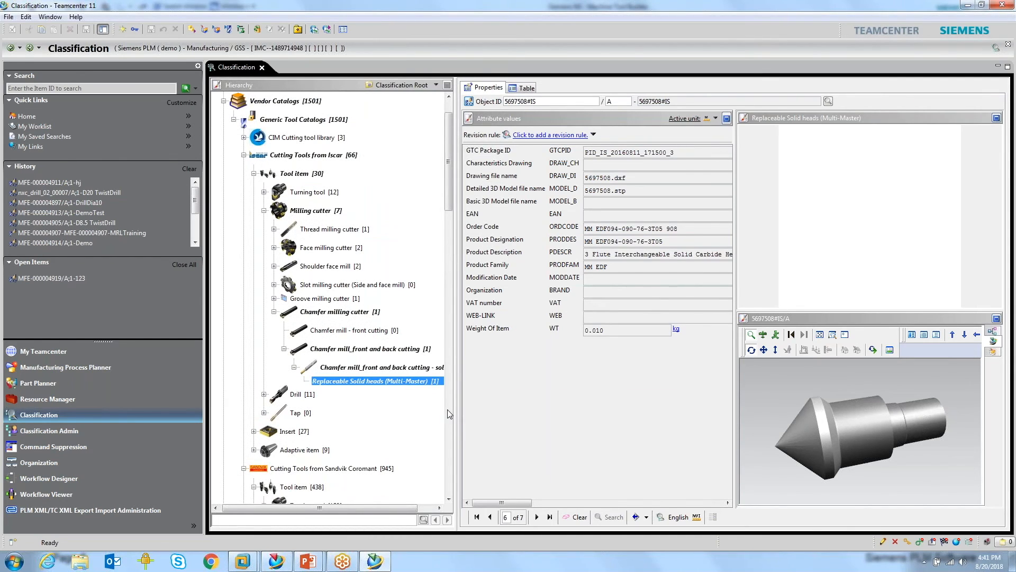
Switch to the PowerPoint slide show and advance from the agenda to the Manufacturing Resource Management slide.
key(super+Tab)
key(super+Tab)
key(super+Tab)
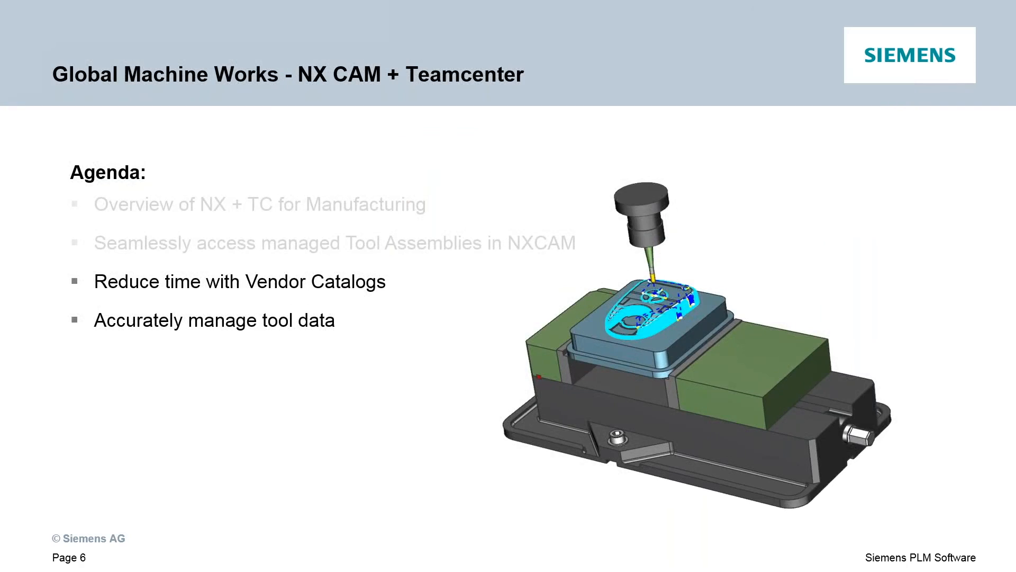
key(Right)
key(Right)
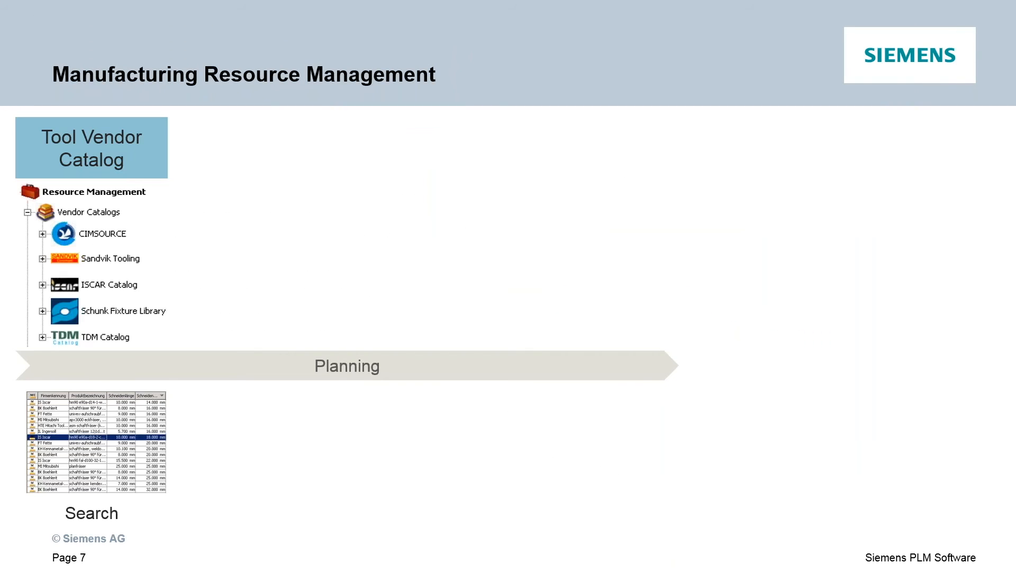